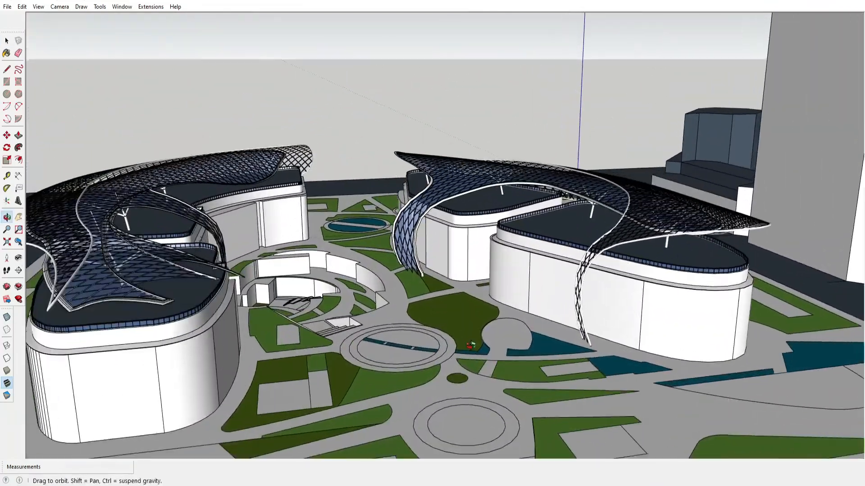
# Examine the finished complex's lattice canopies, curved buildings and landscaped plaza from several angles
pyautogui.moveTo(471, 345); pyautogui.dragTo(460, 270)
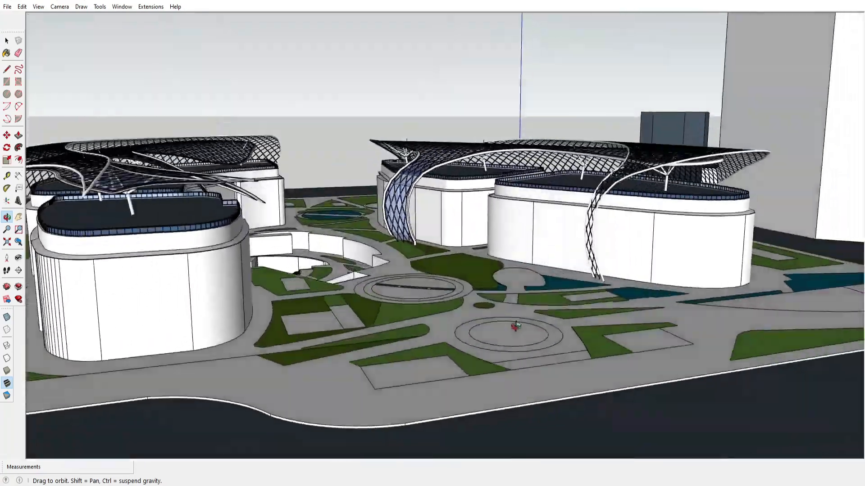
pyautogui.moveTo(517, 325); pyautogui.dragTo(593, 370)
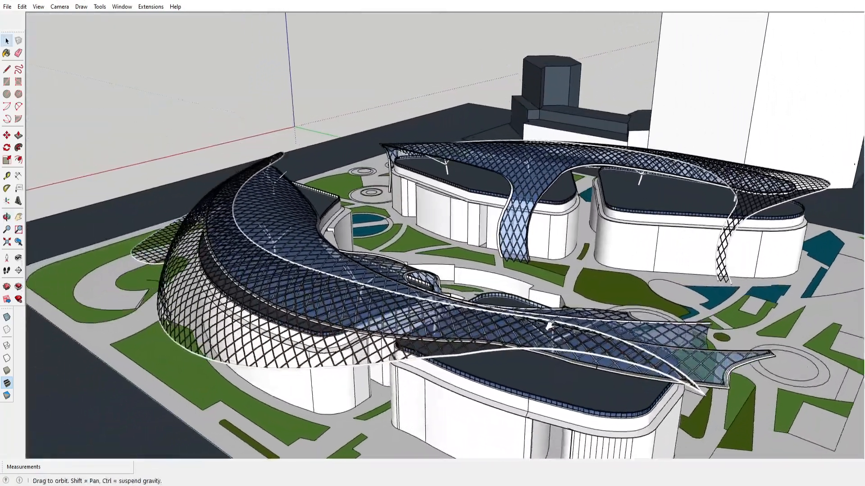
pyautogui.moveTo(550, 324); pyautogui.dragTo(502, 233, button='middle')
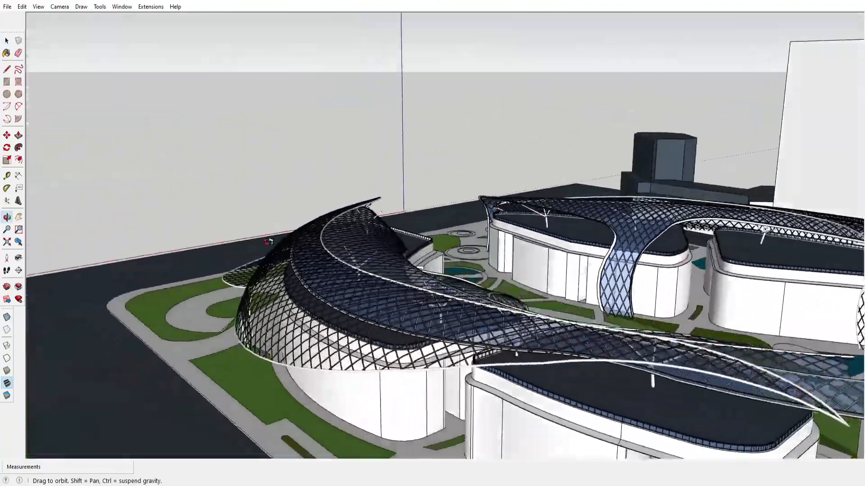
pyautogui.moveTo(269, 242); pyautogui.dragTo(202, 257, button='middle')
pyautogui.moveTo(315, 270); pyautogui.dragTo(433, 423, button='middle')
pyautogui.moveTo(593, 372); pyautogui.dragTo(459, 335, button='middle')
pyautogui.scroll(-3, 494, 367)
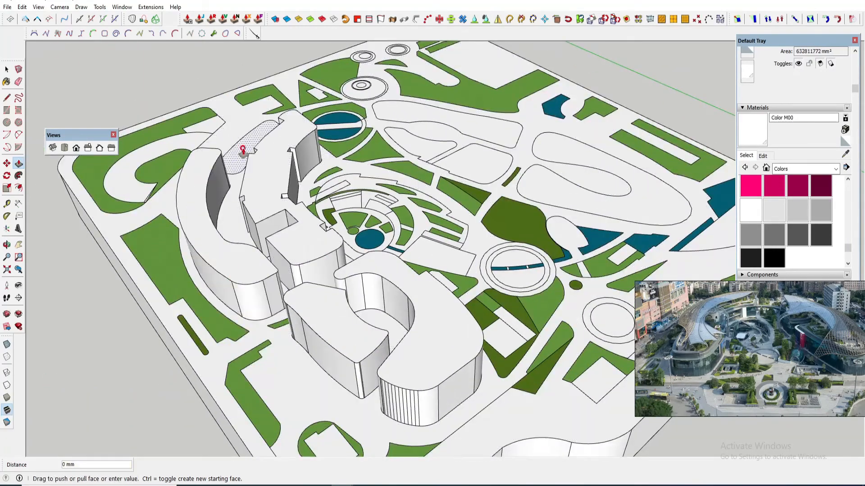
# Extrude the remaining building footprints to the same height as the raised blocks, and undo the misplaced extrusion beside them
pyautogui.doubleClick(243, 151)
pyautogui.doubleClick(407, 160)
pyautogui.doubleClick(467, 188)
pyautogui.doubleClick(571, 226)
pyautogui.hotkey('ctrl', 'z')
pyautogui.moveTo(571, 225); pyautogui.dragTo(498, 267, button='middle')
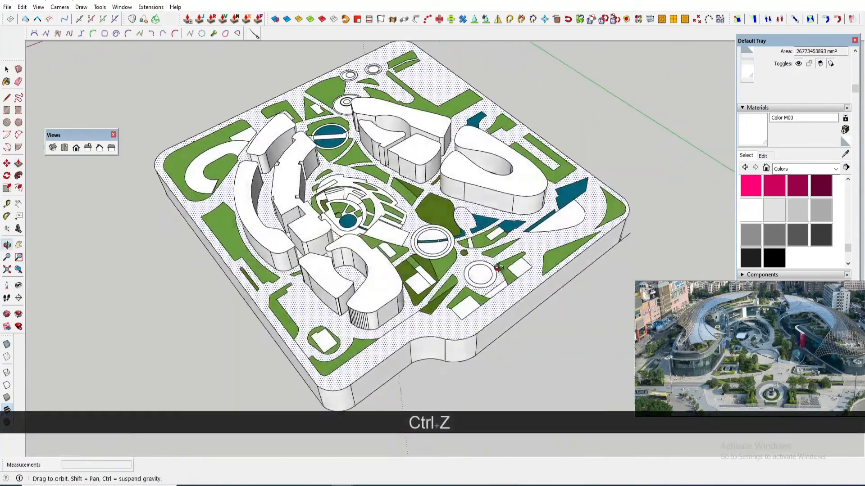
# Push the paved surface of the central sunken plaza down 6000 mm
pyautogui.scroll(6, 388, 204)
pyautogui.press('p')
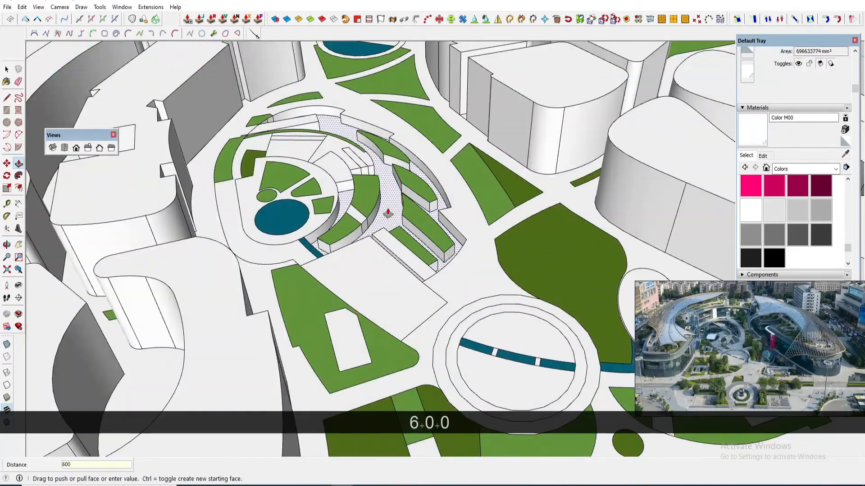
pyautogui.press('Return')
# Repeat the 6000 mm push on the curved planters and remaining paved faces along the sunken plaza's outer side
pyautogui.scroll(4, 401, 180)
pyautogui.doubleClick(384, 201)
pyautogui.moveTo(385, 201); pyautogui.dragTo(380, 282, button='middle')
pyautogui.doubleClick(380, 282)
pyautogui.scroll(-2, 383, 270)
pyautogui.doubleClick(332, 307)
pyautogui.doubleClick(356, 297)
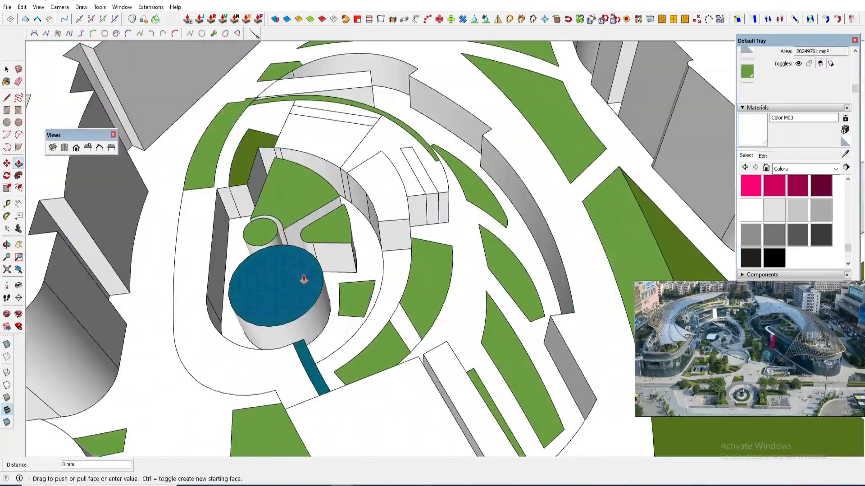
# Lower the round pool, the inner planters and the stage surface by the same 6000 mm
pyautogui.doubleClick(303, 279)
pyautogui.doubleClick(334, 227)
pyautogui.doubleClick(297, 185)
pyautogui.doubleClick(204, 221)
pyautogui.scroll(-5, 288, 252)
pyautogui.moveTo(352, 243); pyautogui.dragTo(407, 199, button='middle')
pyautogui.scroll(4, 355, 274)
pyautogui.doubleClick(274, 218)
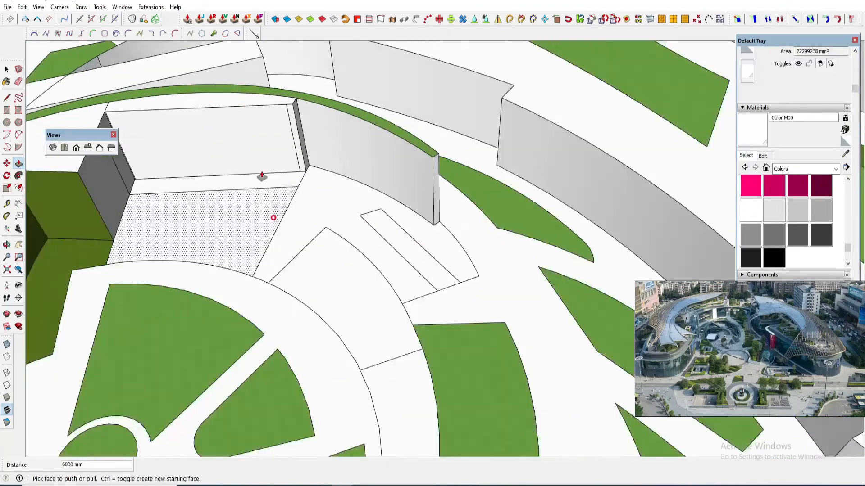
# Lower the curved green strip and the remaining raised faces behind the stage to the sunken plaza's floor level
pyautogui.scroll(-4, 414, 259)
pyautogui.scroll(3, 738, 342)
pyautogui.doubleClick(332, 168)
pyautogui.moveTo(343, 190); pyautogui.dragTo(334, 234, button='middle')
pyautogui.click(222, 242)
pyautogui.click(282, 250)
pyautogui.scroll(-4, 301, 214)
pyautogui.scroll(3, 732, 358)
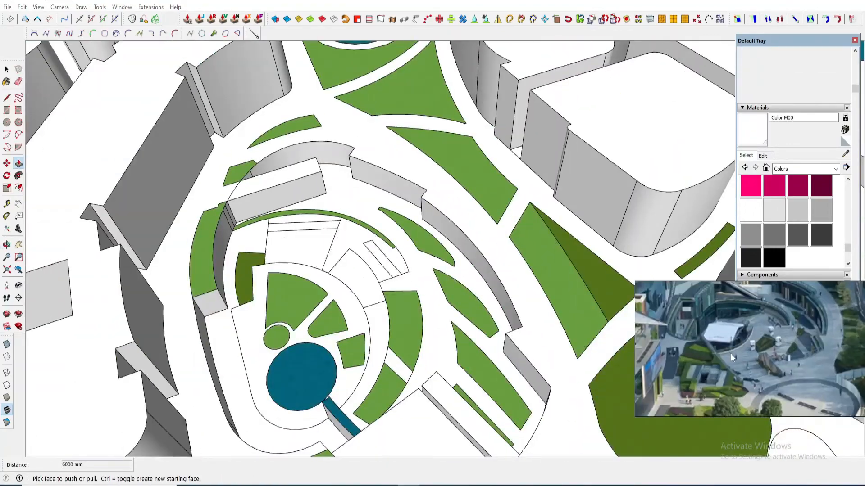
# Push the circular court around the pool down 6500 mm and level its adjoining faces with it
pyautogui.moveTo(288, 288); pyautogui.dragTo(315, 279, button='middle')
pyautogui.click(328, 296)
pyautogui.write('6500')
pyautogui.press('Return')
pyautogui.scroll(4, 315, 313)
pyautogui.click(324, 307)
pyautogui.click(371, 328)
pyautogui.moveTo(319, 360); pyautogui.dragTo(342, 324, button='middle')
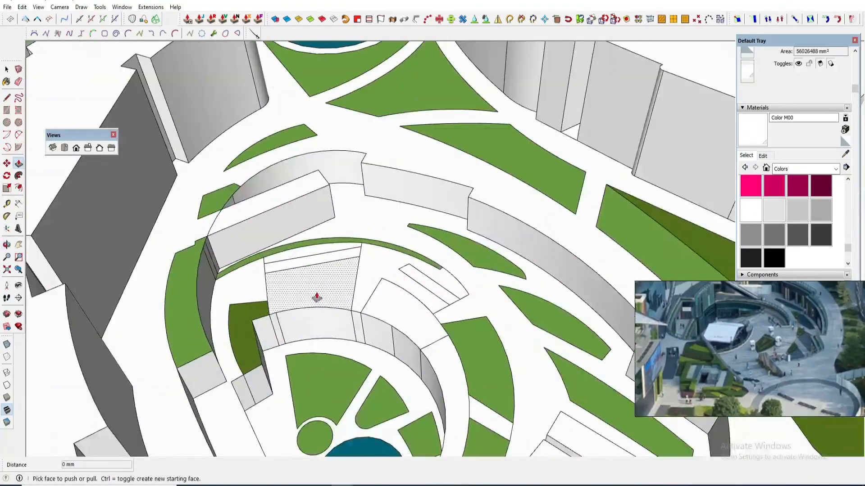
pyautogui.click(317, 297)
pyautogui.click(324, 335)
pyautogui.press('Escape')
# Adjust the heights of the remaining step faces beside the stage in the sunken plaza
pyautogui.scroll(-5, 334, 270)
pyautogui.moveTo(360, 280); pyautogui.dragTo(397, 289, button='middle')
pyautogui.scroll(4, 380, 303)
pyautogui.click(412, 265)
pyautogui.click(386, 321)
pyautogui.scroll(2, 388, 270)
pyautogui.doubleClick(382, 235)
pyautogui.scroll(-8, 382, 243)
pyautogui.moveTo(388, 252); pyautogui.dragTo(450, 279, button='middle')
pyautogui.scroll(-2, 450, 279)
pyautogui.keyDown('shift'); pyautogui.moveTo(451, 279); pyautogui.dragTo(473, 288, button='middle'); pyautogui.keyUp('shift')
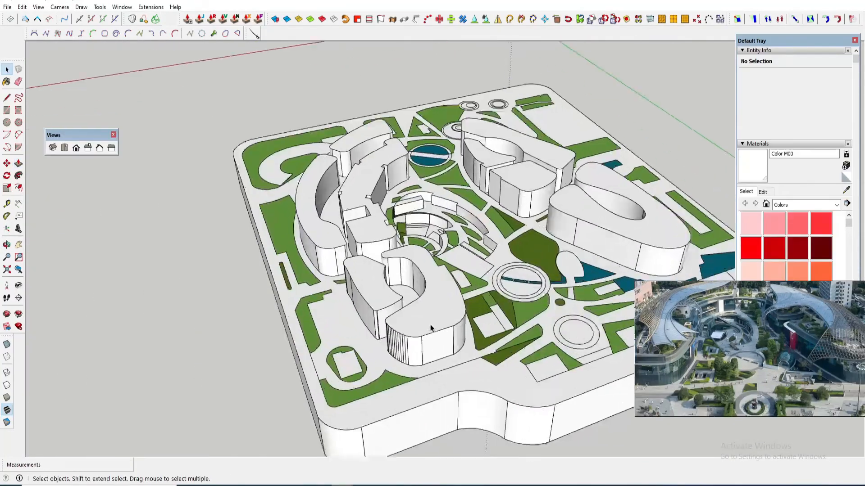
# Copy the roof faces of all the buildings together to the empty ground beside the site model
pyautogui.click(446, 314)
pyautogui.moveTo(449, 316); pyautogui.dragTo(358, 236, button='middle')
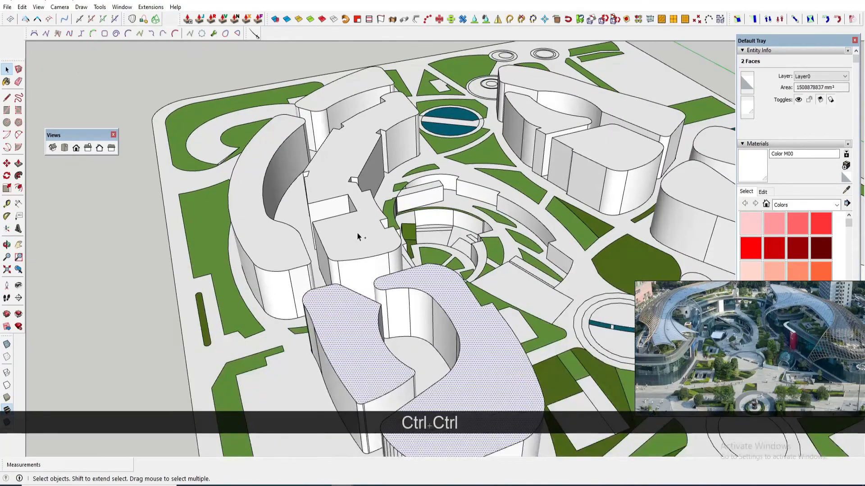
pyautogui.moveTo(257, 242); pyautogui.dragTo(309, 153, button='middle')
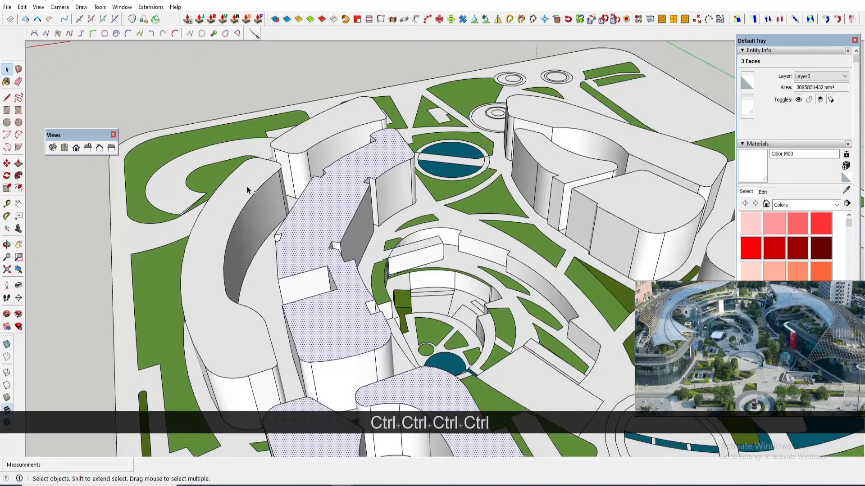
pyautogui.keyDown('ctrl'); pyautogui.click(338, 128); pyautogui.keyUp('ctrl')
pyautogui.scroll(-3, 338, 129)
pyautogui.scroll(4, 525, 130)
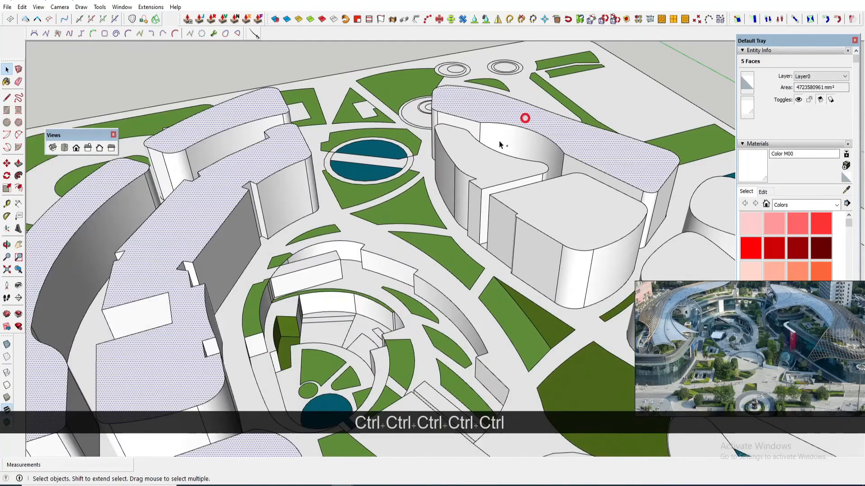
pyautogui.scroll(-3, 553, 195)
pyautogui.scroll(2, 554, 216)
pyautogui.keyDown('ctrl'); pyautogui.click(546, 212); pyautogui.keyUp('ctrl')
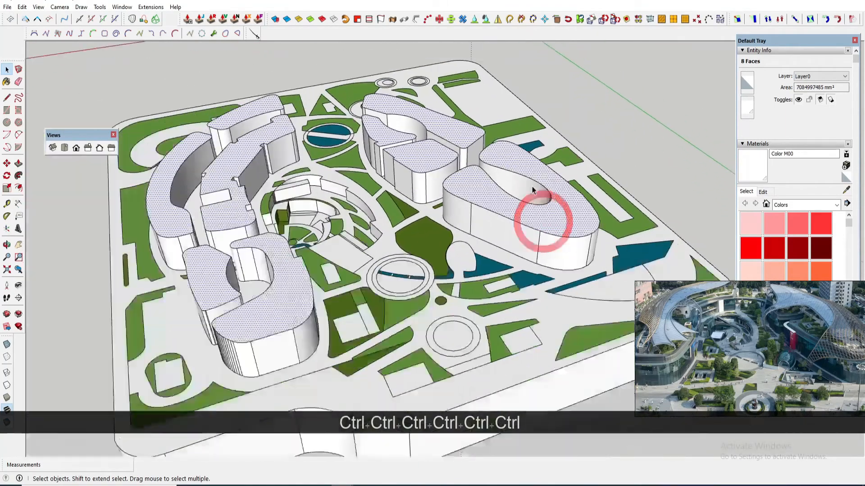
pyautogui.scroll(-4, 540, 202)
pyautogui.click(558, 208)
pyautogui.scroll(-2, 559, 206)
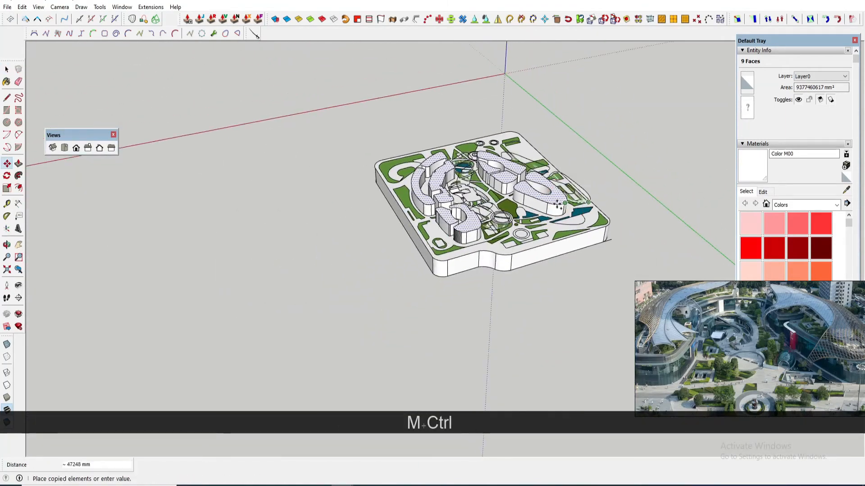
pyautogui.click(382, 256)
pyautogui.press('space')
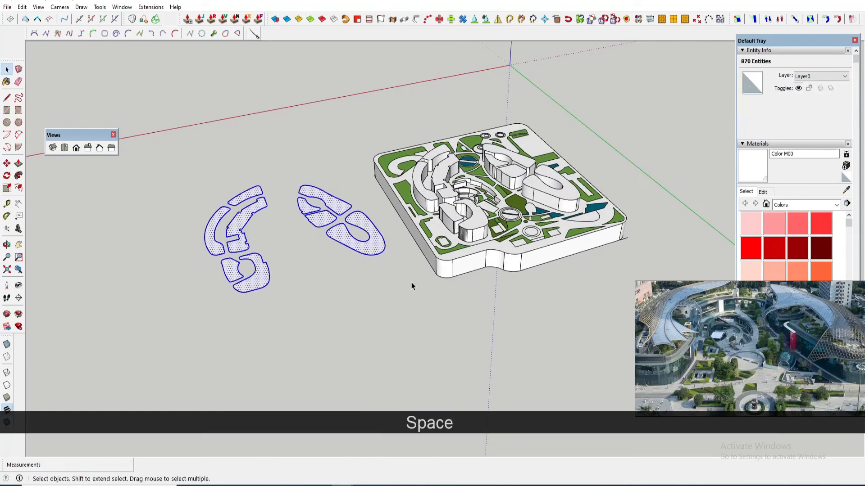
pyautogui.click(408, 286)
# Bridge the two rounded ends of the copied U-shaped roof with a straight line about 27690 mm long
pyautogui.scroll(5, 342, 233)
pyautogui.scroll(-2, 341, 233)
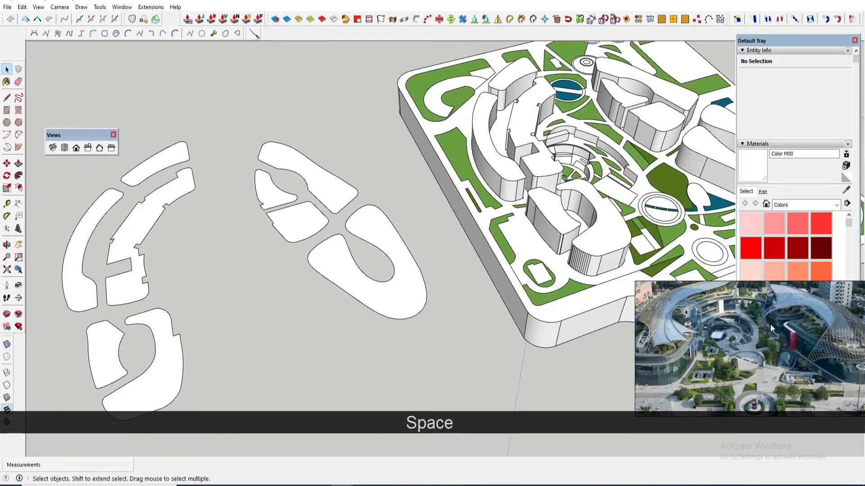
pyautogui.scroll(5, 315, 246)
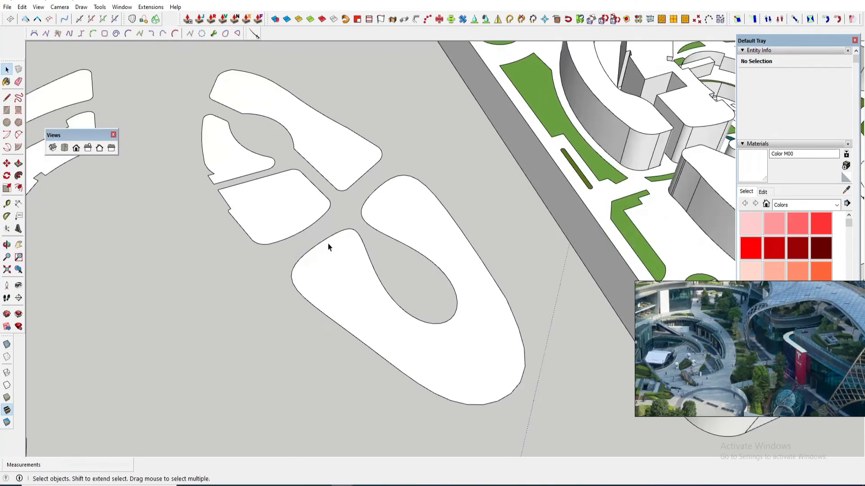
pyautogui.press('l')
pyautogui.click(299, 249)
pyautogui.scroll(2, 393, 166)
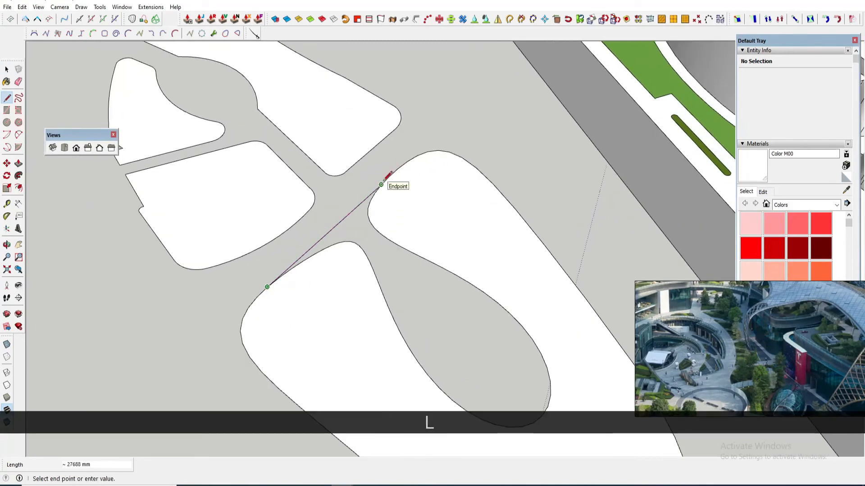
pyautogui.click(381, 185)
# Erase the inner edges of the copied U-shaped roof so it forms one solid outline
pyautogui.press('space')
pyautogui.press('e')
pyautogui.scroll(4, 294, 265)
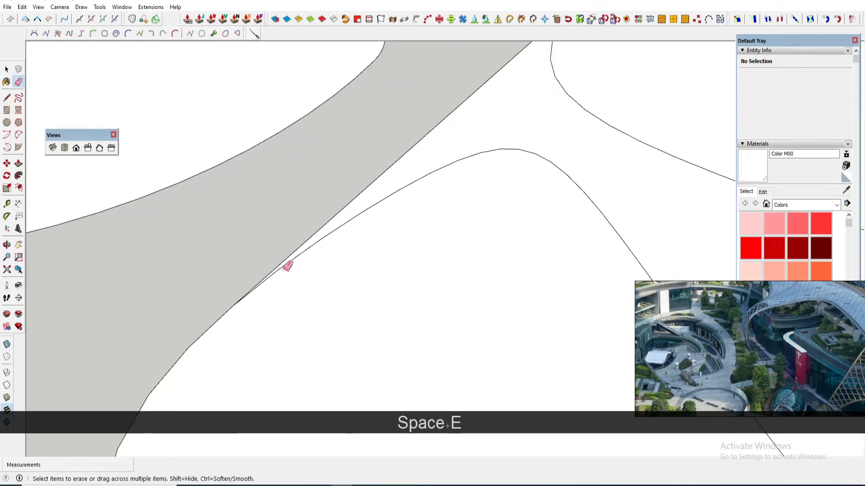
pyautogui.scroll(-4, 467, 136)
pyautogui.scroll(4, 435, 109)
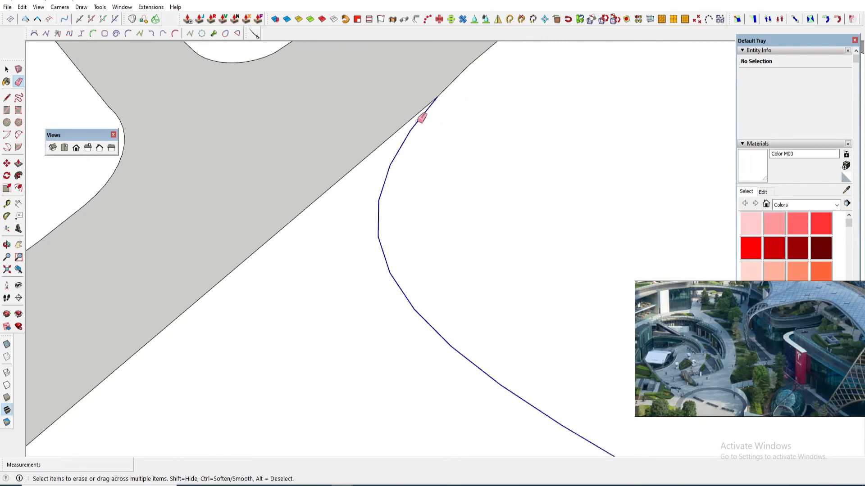
pyautogui.click(417, 122)
pyautogui.scroll(-7, 438, 158)
pyautogui.press('space')
pyautogui.press('e')
pyautogui.click(490, 297)
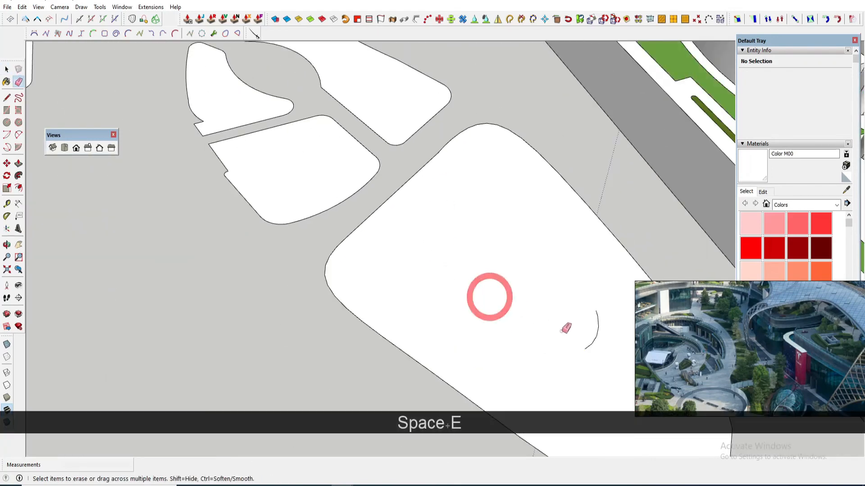
# Draw lines across the gap openings between the three neighbouring roof pieces, at the U-shaped roof's side and the notched outer side
pyautogui.scroll(-3, 591, 340)
pyautogui.scroll(6, 413, 212)
pyautogui.press('l')
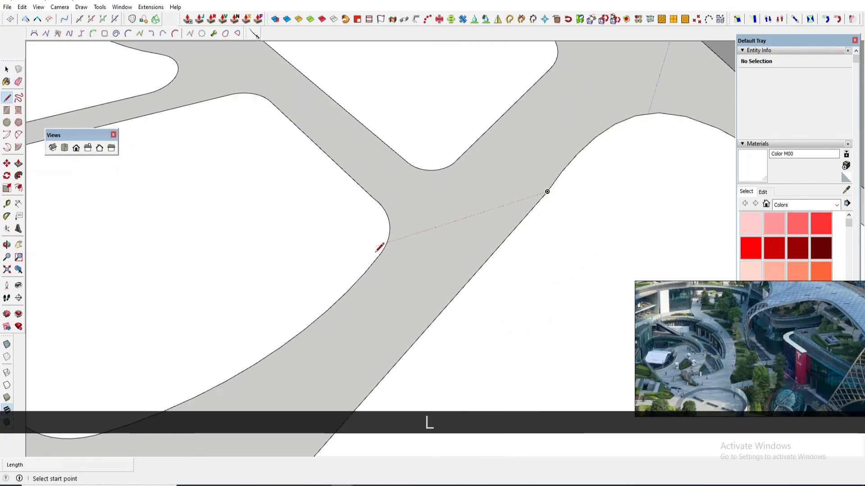
pyautogui.click(522, 98)
pyautogui.press('l')
pyautogui.scroll(-5, 522, 97)
pyautogui.scroll(5, 308, 186)
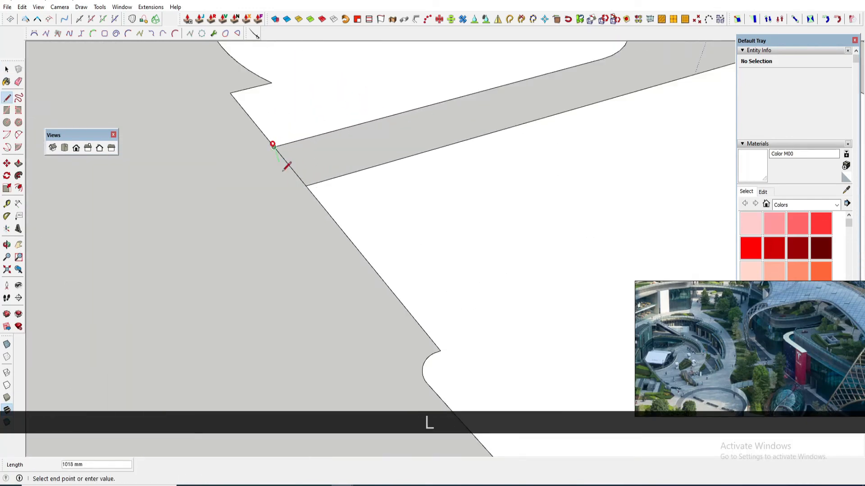
pyautogui.click(307, 186)
pyautogui.press('space')
pyautogui.scroll(4, 290, 152)
pyautogui.press('a')
pyautogui.click(285, 175)
pyautogui.scroll(-2, 286, 176)
pyautogui.scroll(2, 309, 61)
pyautogui.click(294, 53)
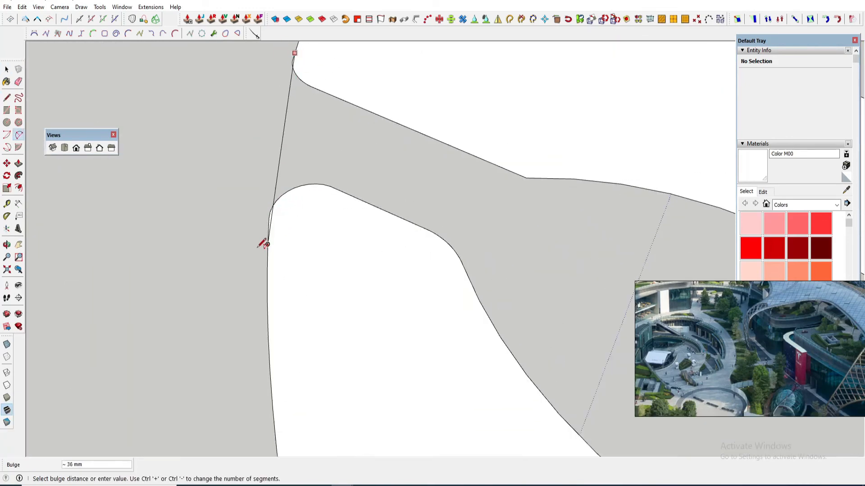
pyautogui.scroll(1, 268, 212)
pyautogui.press('space')
# Close the last gap at the narrow end of the three-piece roof with a line and erase the rounded corner edges there
pyautogui.press('l')
pyautogui.click(269, 210)
pyautogui.click(301, 72)
pyautogui.press('space')
pyautogui.press('e')
pyautogui.scroll(-3, 280, 154)
pyautogui.scroll(3, 280, 154)
pyautogui.moveTo(277, 182); pyautogui.dragTo(280, 69)
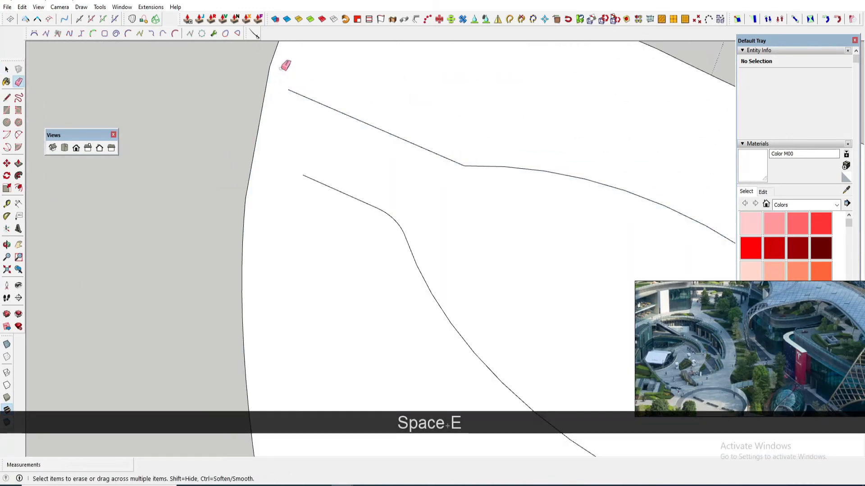
# Erase the remaining inner dividing edges of the three-piece roof so it becomes one face
pyautogui.scroll(-8, 296, 176)
pyautogui.scroll(8, 441, 266)
pyautogui.click(440, 194)
pyautogui.scroll(-3, 405, 243)
pyautogui.scroll(2, 333, 311)
pyautogui.click(329, 324)
pyautogui.scroll(-4, 360, 326)
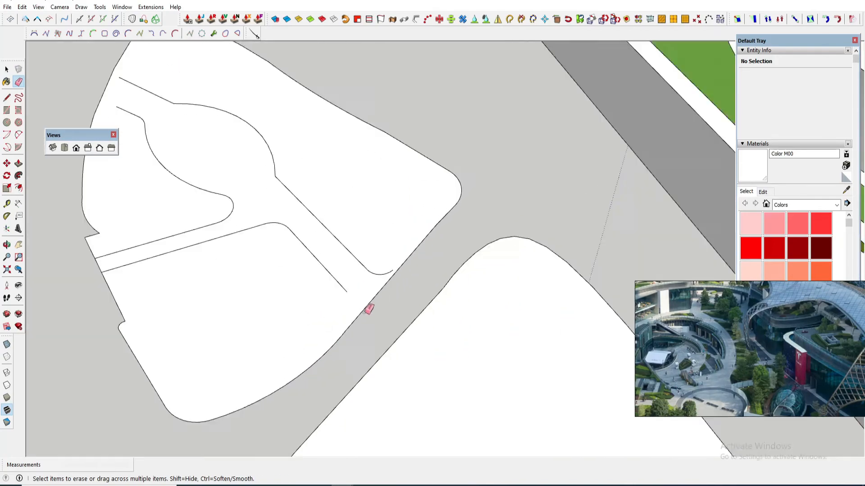
pyautogui.scroll(-2, 372, 256)
pyautogui.moveTo(246, 250); pyautogui.dragTo(240, 230)
pyautogui.press('Delete')
pyautogui.tripleClick(313, 234)
pyautogui.press('Delete')
# Draw lines bridging the gaps at the upper end of the crescent roof cluster and along both sides of its outer pieces
pyautogui.press('l')
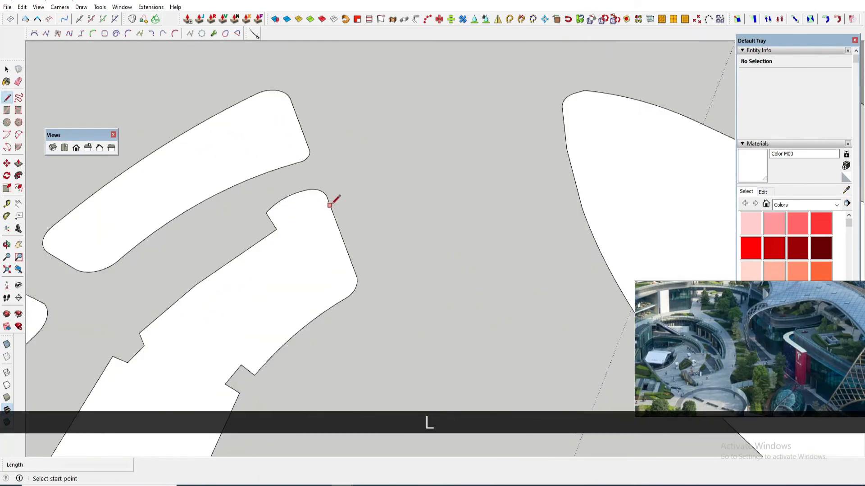
pyautogui.click(328, 207)
pyautogui.click(309, 152)
pyautogui.press('space')
pyautogui.press('l')
pyautogui.click(141, 282)
pyautogui.click(251, 173)
pyautogui.press('space')
pyautogui.press('l')
pyautogui.scroll(-1, 253, 175)
pyautogui.scroll(2, 262, 311)
pyautogui.click(261, 314)
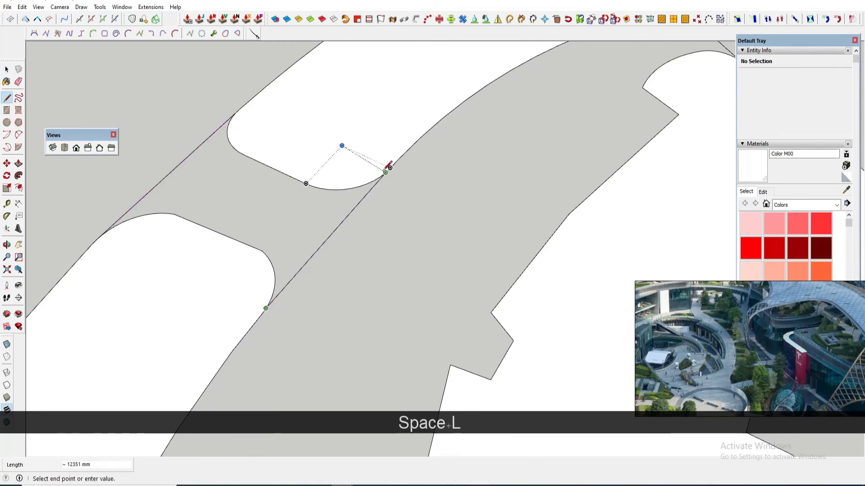
pyautogui.click(385, 172)
# Erase the rounded end edges separating the two outer pieces of the crescent roof cluster
pyautogui.press('space')
pyautogui.press('e')
pyautogui.click(306, 245)
pyautogui.click(209, 212)
pyautogui.moveTo(284, 230); pyautogui.dragTo(316, 162)
pyautogui.scroll(-6, 317, 176)
pyautogui.scroll(6, 379, 379)
# Draw a line across the gap at the lower end of the crescent roof cluster and erase the rounded corner edges there
pyautogui.press('l')
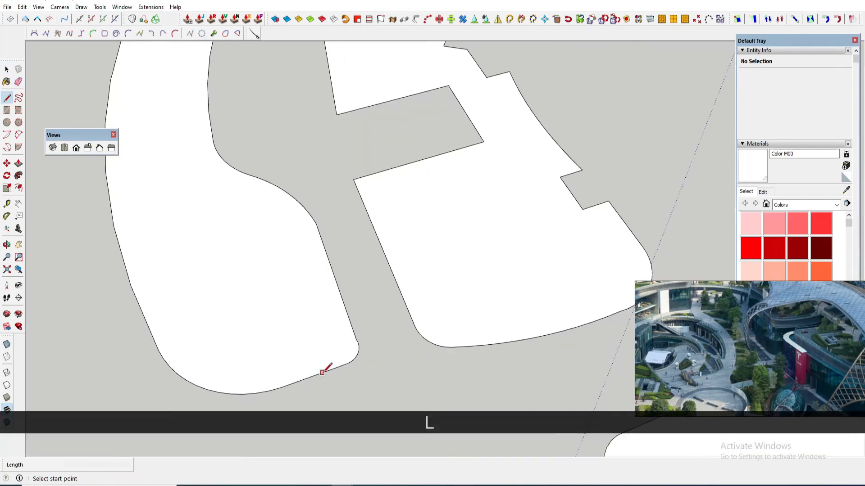
pyautogui.click(317, 375)
pyautogui.click(454, 345)
pyautogui.press('e')
pyautogui.click(416, 338)
pyautogui.click(295, 356)
# Erase the remaining inner arc and stepped edges of the crescent roof cluster so it becomes one face
pyautogui.scroll(-4, 331, 338)
pyautogui.scroll(5, 396, 64)
pyautogui.click(396, 46)
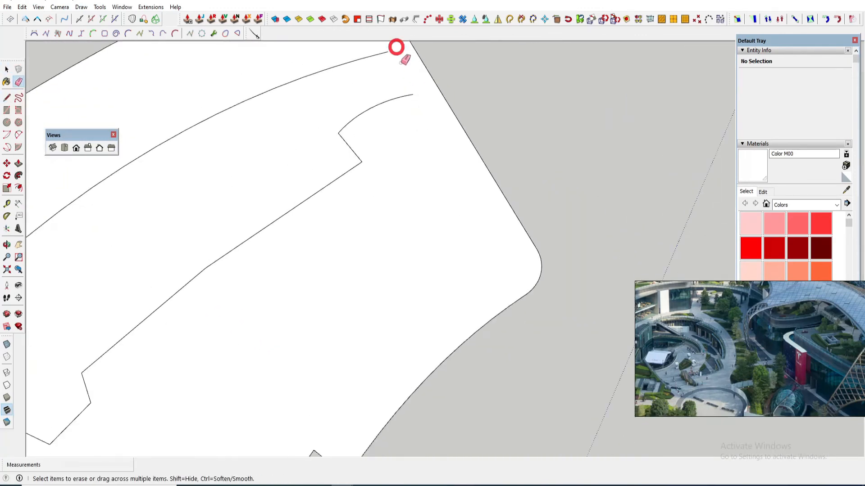
pyautogui.press('space')
pyautogui.tripleClick(381, 118)
pyautogui.press('Delete')
pyautogui.tripleClick(375, 152)
pyautogui.press('Delete')
# Bridge the two-piece roof with an arc along its outer side and a line across its upper end
pyautogui.scroll(8, 341, 292)
pyautogui.press('a')
pyautogui.click(373, 357)
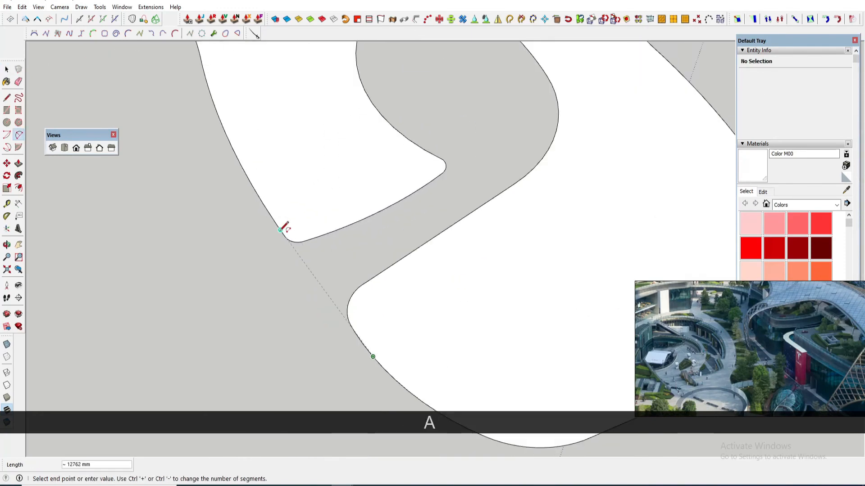
pyautogui.click(280, 230)
pyautogui.scroll(3, 365, 342)
pyautogui.click(354, 343)
pyautogui.scroll(-6, 354, 343)
pyautogui.scroll(6, 301, 173)
pyautogui.press('l')
pyautogui.click(611, 102)
# Erase the dividing edge of the two-piece roof and the stray overlapping edge along its outer arc
pyautogui.press('space')
pyautogui.scroll(-5, 457, 67)
pyautogui.press('e')
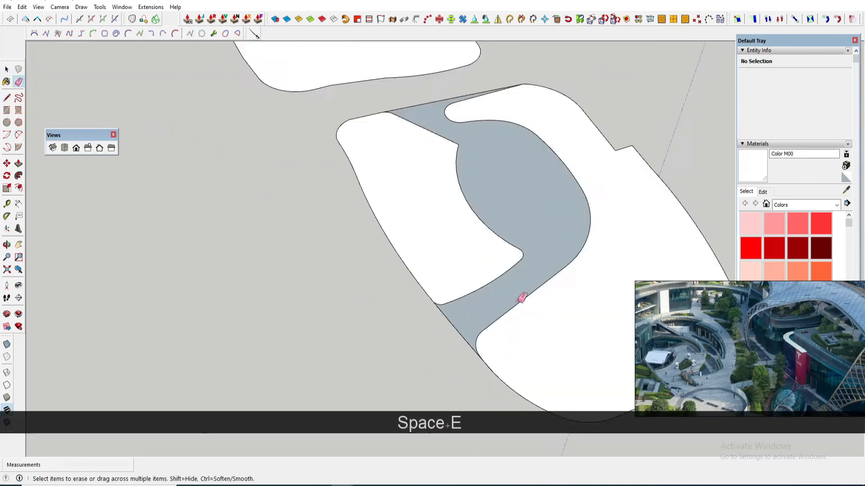
pyautogui.click(517, 301)
pyautogui.scroll(5, 454, 298)
pyautogui.click(424, 291)
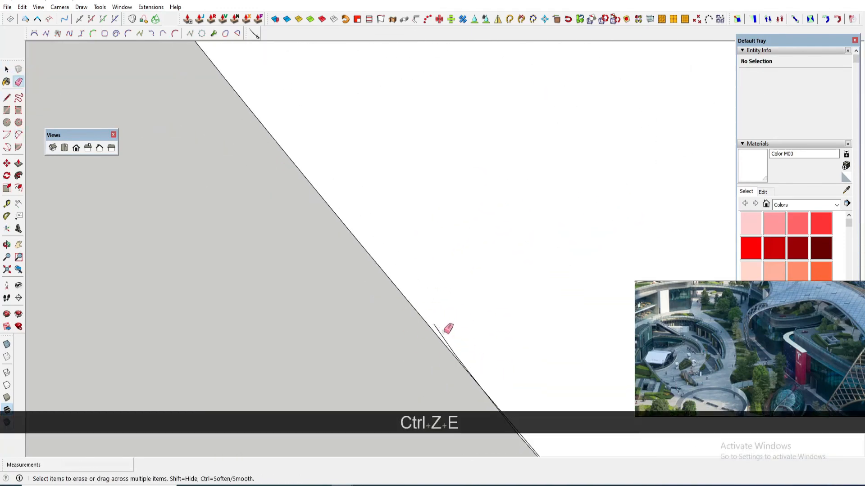
pyautogui.hotkey('shift', 'space')
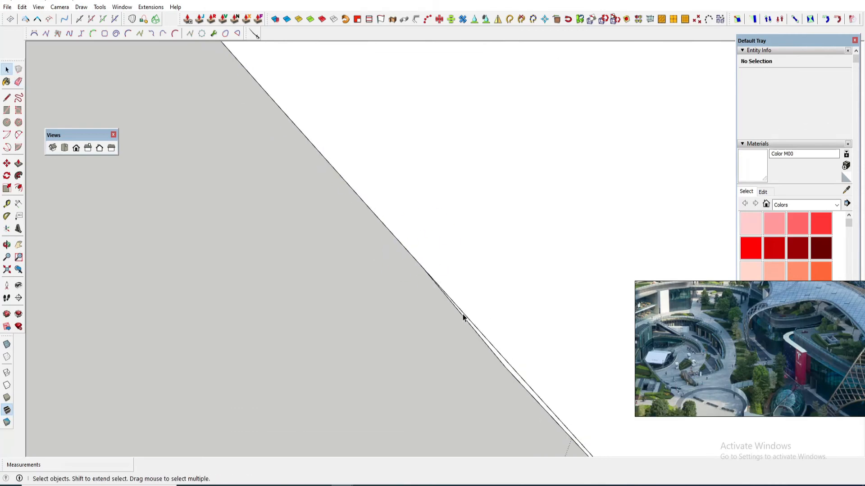
pyautogui.click(463, 315)
pyautogui.press('Delete')
# Delete the leftover inner edges of the two-piece roof, including those beneath the line at its upper end
pyautogui.scroll(8, 347, 196)
pyautogui.click(351, 196)
pyautogui.press('Delete')
pyautogui.click(370, 201)
pyautogui.press('Delete')
pyautogui.click(489, 175)
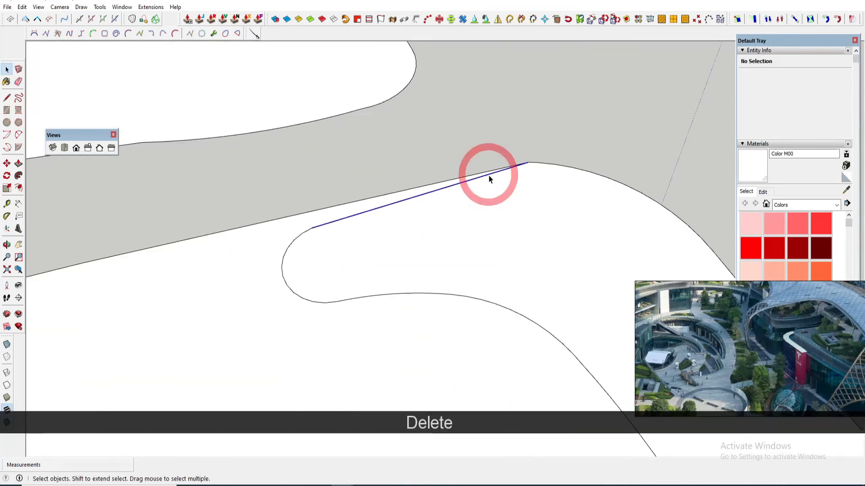
pyautogui.press('Delete')
pyautogui.scroll(-6, 381, 225)
pyautogui.click(355, 239)
pyautogui.press('Delete')
# Delete the face of the rounded triangular roof nearest the site model, keeping only its outline
pyautogui.scroll(-8, 372, 246)
pyautogui.scroll(4, 473, 221)
pyautogui.click(480, 214)
pyautogui.press('Delete')
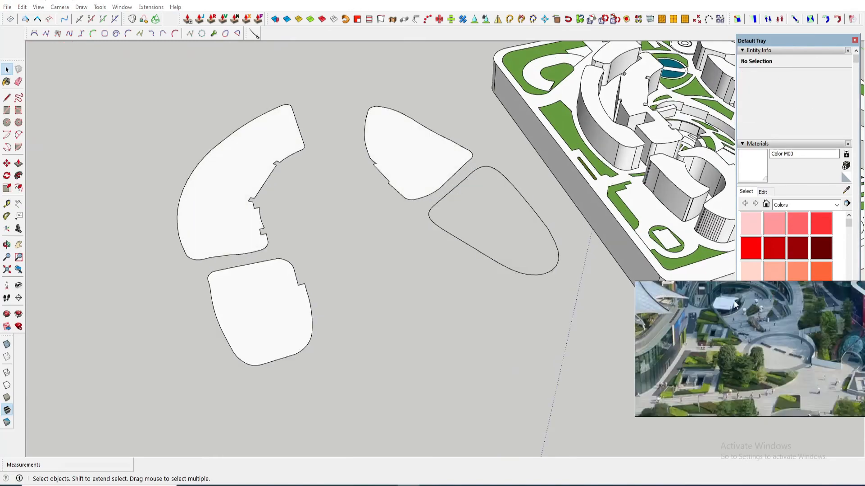
# Reframe the reference photo on the plaza and draw a smooth arc along the stepped inner side of the crescent roof
pyautogui.moveTo(734, 305); pyautogui.dragTo(761, 383)
pyautogui.scroll(8, 266, 176)
pyautogui.press('a')
pyautogui.click(192, 299)
pyautogui.click(292, 125)
pyautogui.press('space')
pyautogui.press('a')
pyautogui.moveTo(369, 180); pyautogui.dragTo(390, 150, button='middle')
# Erase the stepped edges and notches on the inner sides of the crescent roof and the upper triangular roof
pyautogui.press('e')
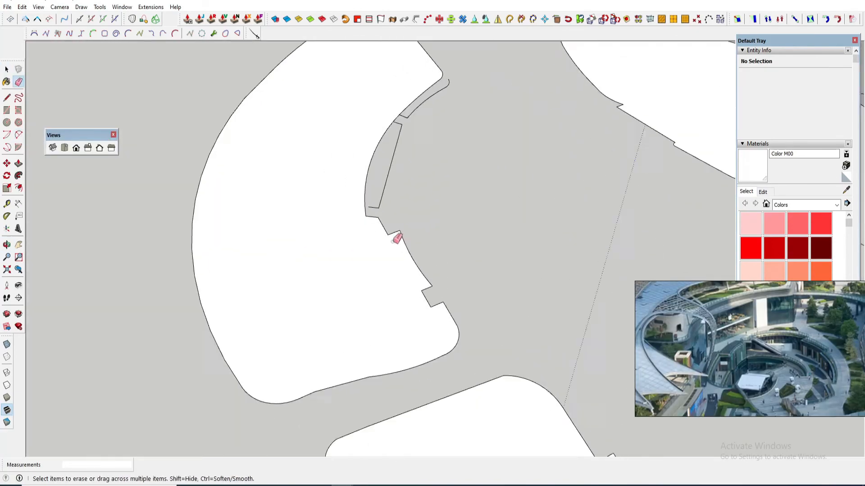
pyautogui.scroll(5, 396, 238)
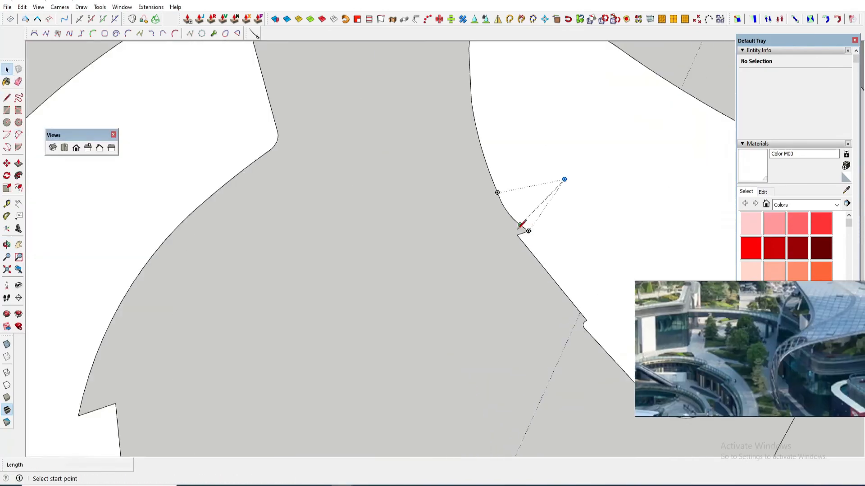
pyautogui.press('e')
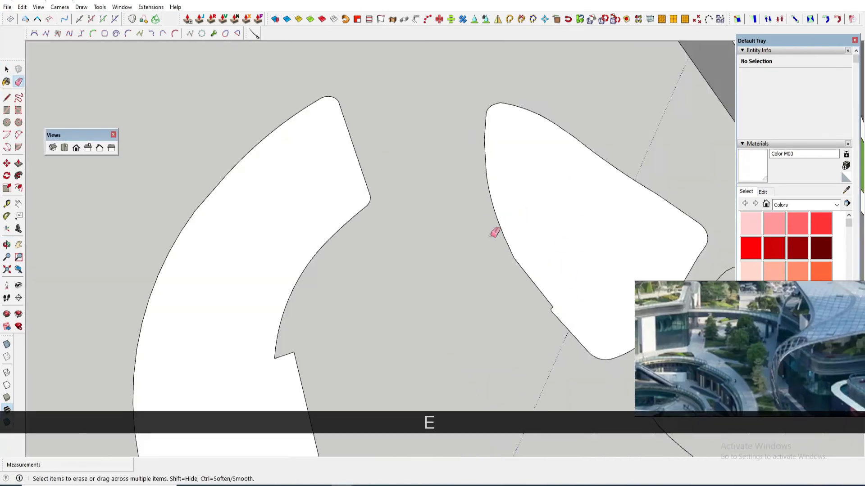
pyautogui.scroll(3, 494, 233)
pyautogui.scroll(-10, 536, 309)
# Delete the faces of the other three roofs, leaving only their outlines
pyautogui.press('space')
pyautogui.click(489, 212)
pyautogui.press('Delete')
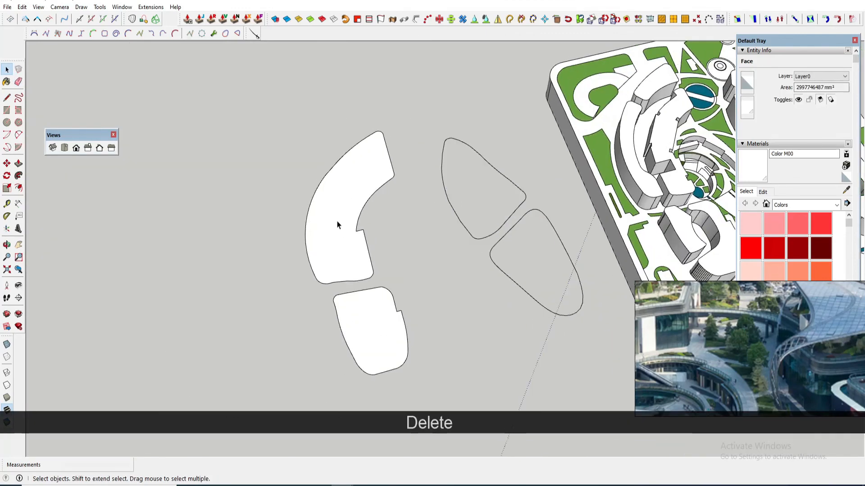
pyautogui.click(372, 320)
pyautogui.scroll(-3, 381, 308)
pyautogui.press('Delete')
pyautogui.scroll(3, 510, 283)
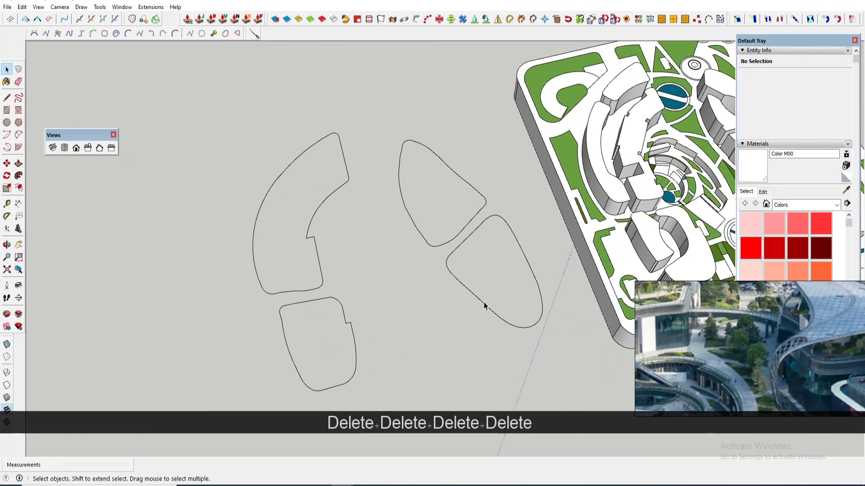
# Weld the edges of each roof outline into a single continuous curve
pyautogui.tripleClick(484, 304)
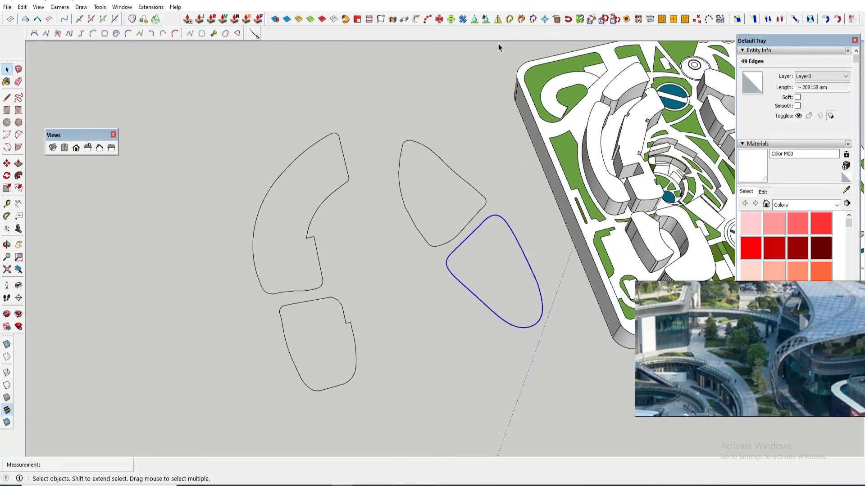
pyautogui.click(511, 23)
pyautogui.press('Delete')
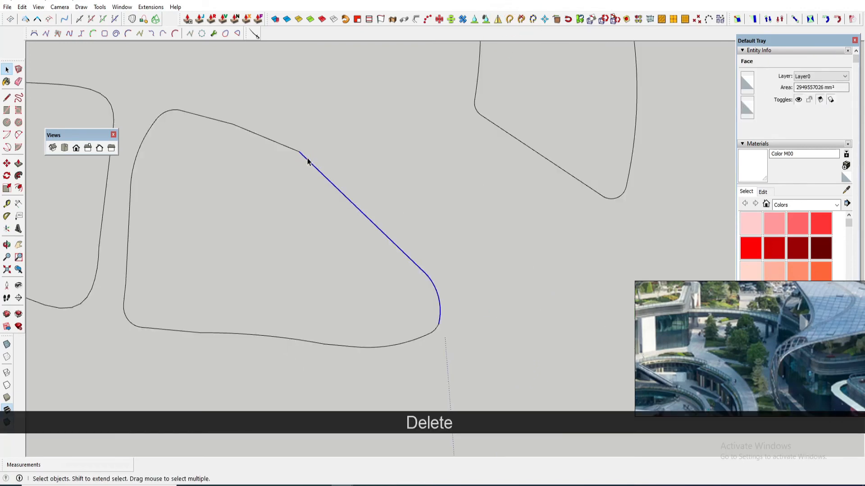
pyautogui.click(512, 20)
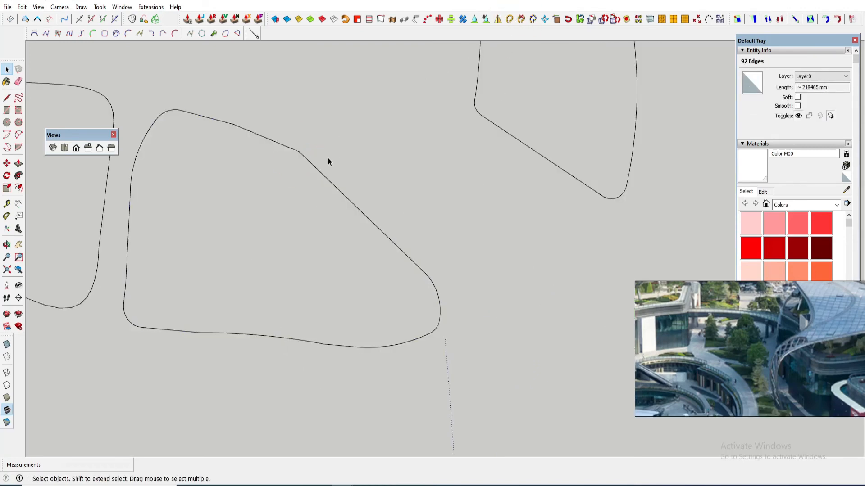
pyautogui.scroll(-8, 402, 204)
pyautogui.moveTo(419, 211); pyautogui.dragTo(649, 198, button='middle')
pyautogui.keyDown('shift'); pyautogui.moveTo(325, 274); pyautogui.dragTo(448, 221, button='middle'); pyautogui.keyUp('shift')
pyautogui.scroll(4, 396, 261)
pyautogui.moveTo(396, 260); pyautogui.dragTo(380, 239, button='middle')
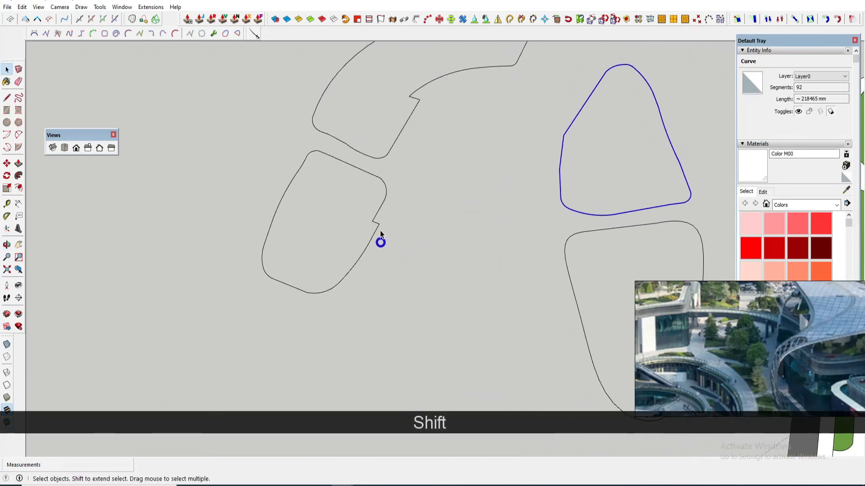
# Extrude a small rectangle beside the lower roof outline into a box 3300 mm high
pyautogui.scroll(6, 382, 240)
pyautogui.press('space')
pyautogui.doubleClick(395, 243)
pyautogui.press('p')
pyautogui.click(392, 245)
pyautogui.write('33')
pyautogui.press('Return')
# Copy edges inward on the box's side face to outline a thin L-shaped profile and discard the rest of the box
pyautogui.press('m')
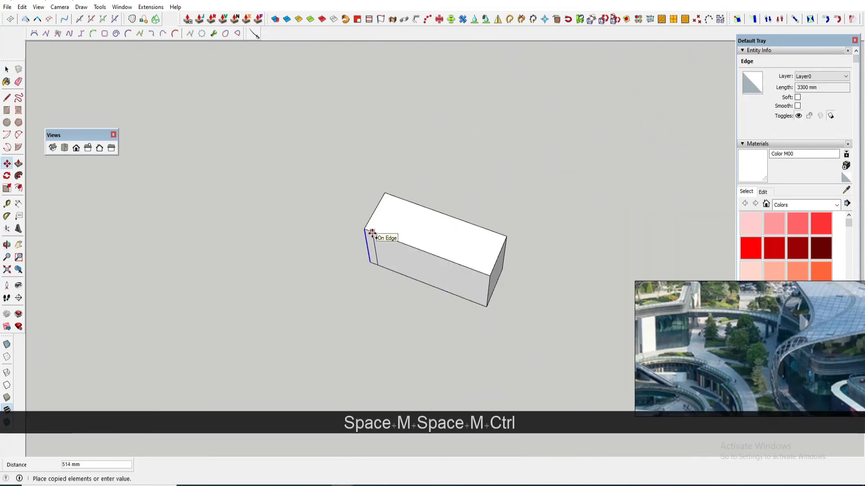
pyautogui.press('space')
pyautogui.scroll(4, 371, 234)
pyautogui.press('e')
pyautogui.scroll(3, 359, 291)
pyautogui.click(359, 292)
pyautogui.scroll(-3, 364, 256)
pyautogui.press('space')
pyautogui.click(363, 257)
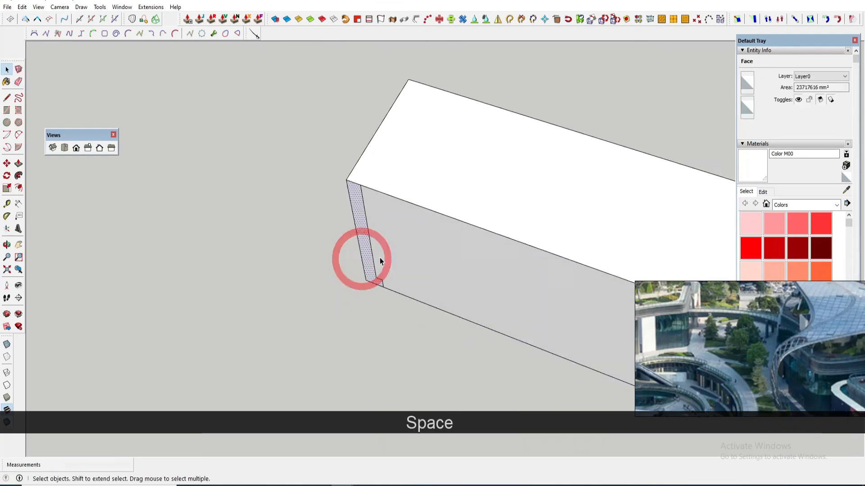
pyautogui.scroll(-6, 455, 231)
# Sweep the L profile around the lower roof outline with Edge Follow Me, correcting its rotation and position, without softening the surface
pyautogui.hotkey('ctrl', 'c')
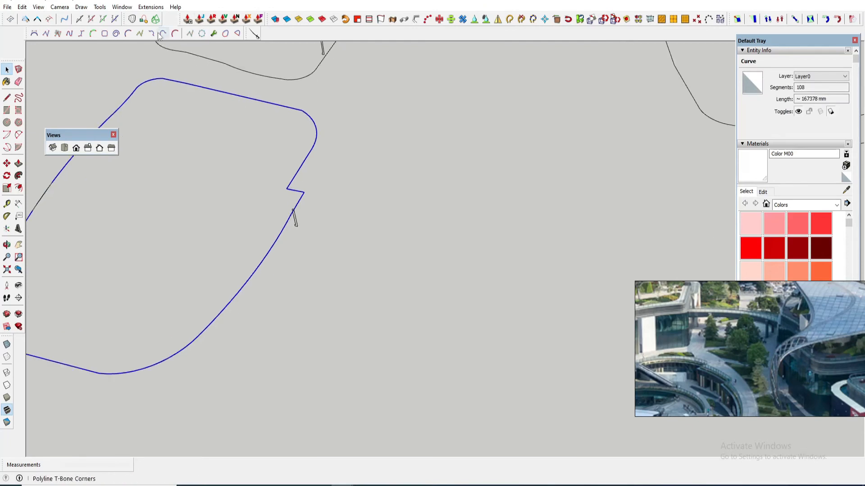
pyautogui.click(150, 7)
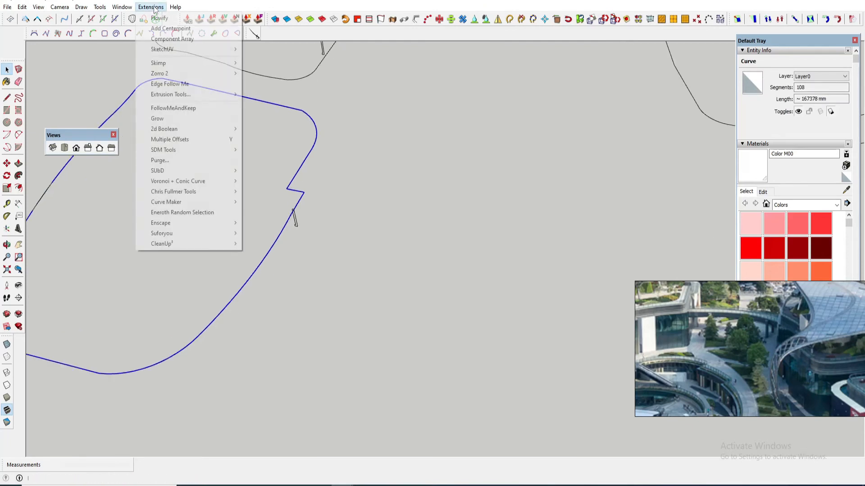
pyautogui.click(198, 89)
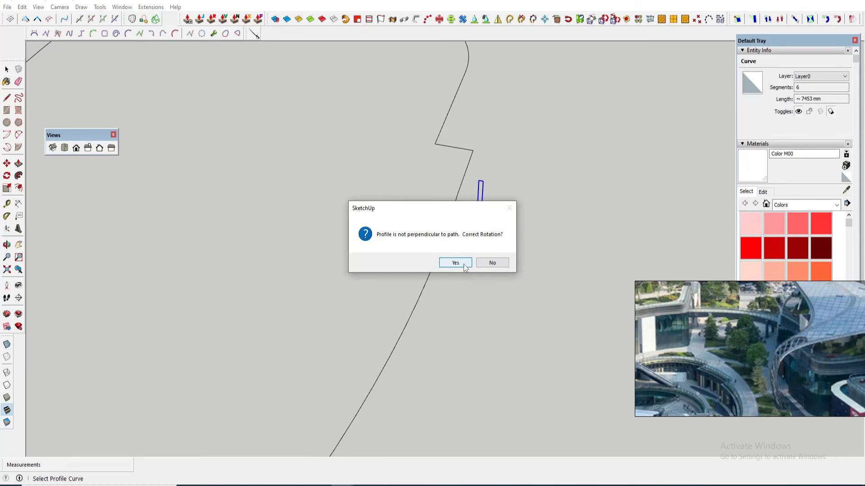
pyautogui.click(456, 263)
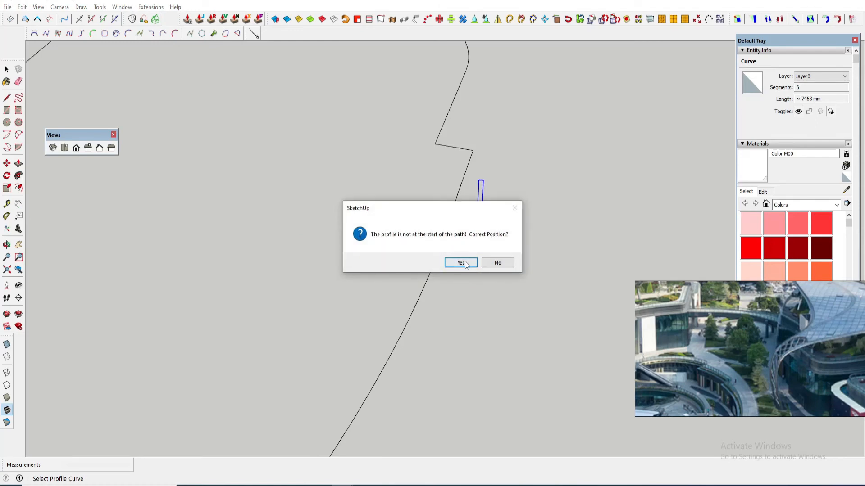
pyautogui.click(464, 263)
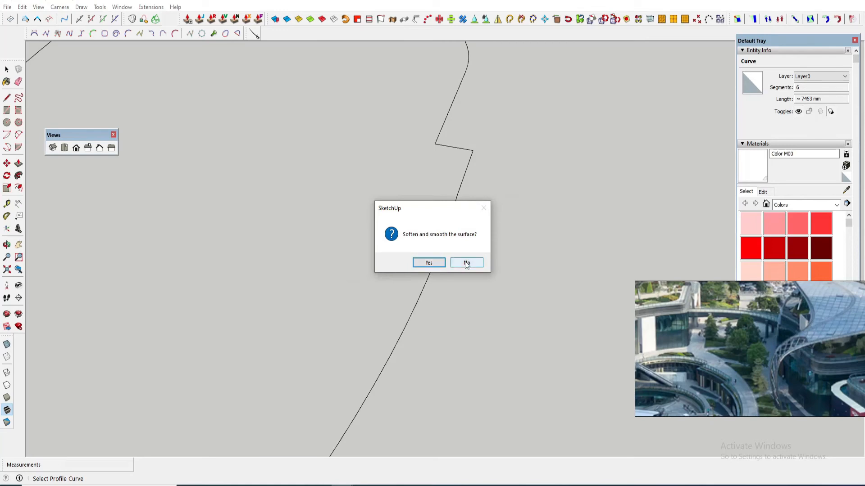
pyautogui.click(466, 263)
# Copy the L profile with the longer foot beside the other roof outlines and delete the old profile
pyautogui.scroll(-3, 453, 243)
pyautogui.moveTo(440, 232); pyautogui.dragTo(422, 157, button='middle')
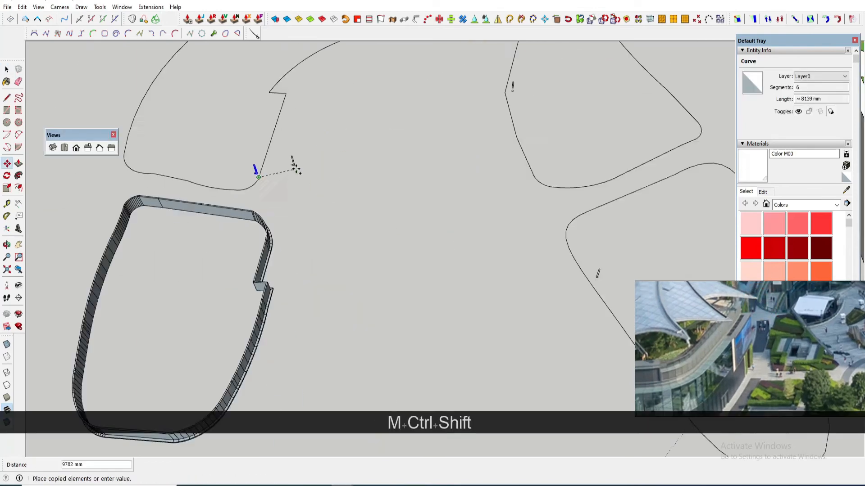
pyautogui.press('space')
pyautogui.press('Delete')
pyautogui.moveTo(310, 194); pyautogui.dragTo(305, 229, button='middle')
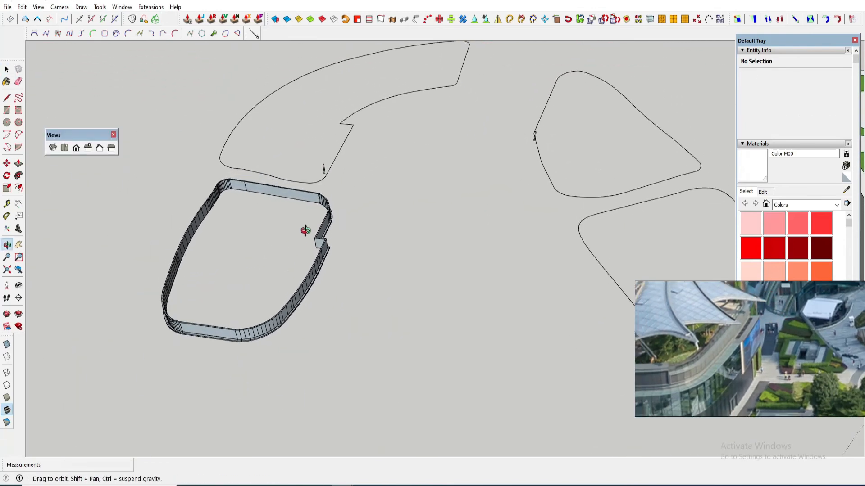
# Try to sweep the L profile around the crescent roof outline with Edge Follow Me, then undo it
pyautogui.scroll(3, 331, 164)
pyautogui.tripleClick(350, 173)
pyautogui.scroll(-1, 363, 146)
pyautogui.scroll(3, 336, 157)
pyautogui.click(151, 8)
pyautogui.click(177, 84)
pyautogui.click(331, 212)
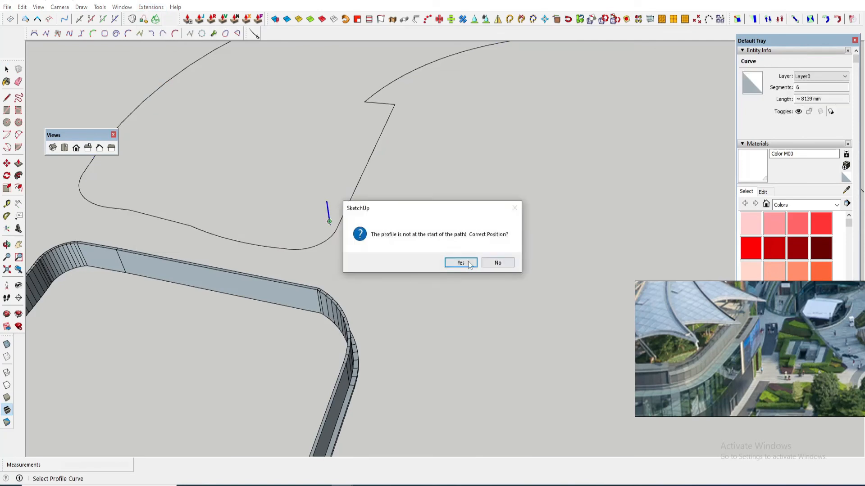
pyautogui.hotkey('ctrl', 'z')
# Rotate the L profile beside the crescent outline by 180° and sweep it around that outline with Edge Follow Me
pyautogui.press('q')
pyautogui.click(386, 247)
pyautogui.write('180')
pyautogui.press('Return')
pyautogui.press('m')
pyautogui.click(366, 247)
pyautogui.click(191, 88)
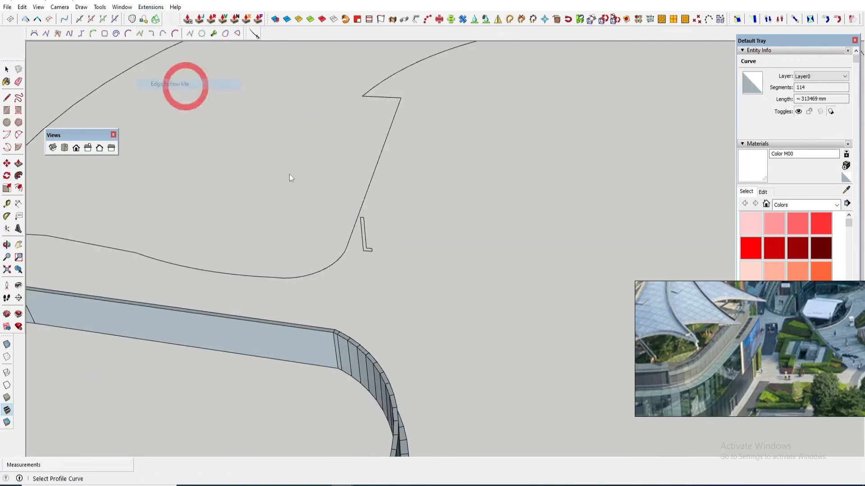
pyautogui.click(455, 272)
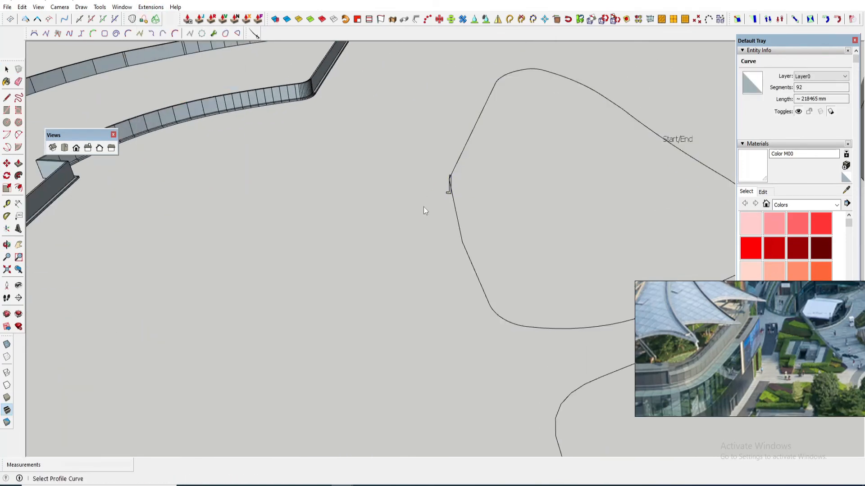
# Try to sweep the L profile around the upper triangular outline with its position corrected, then undo it
pyautogui.click(431, 196)
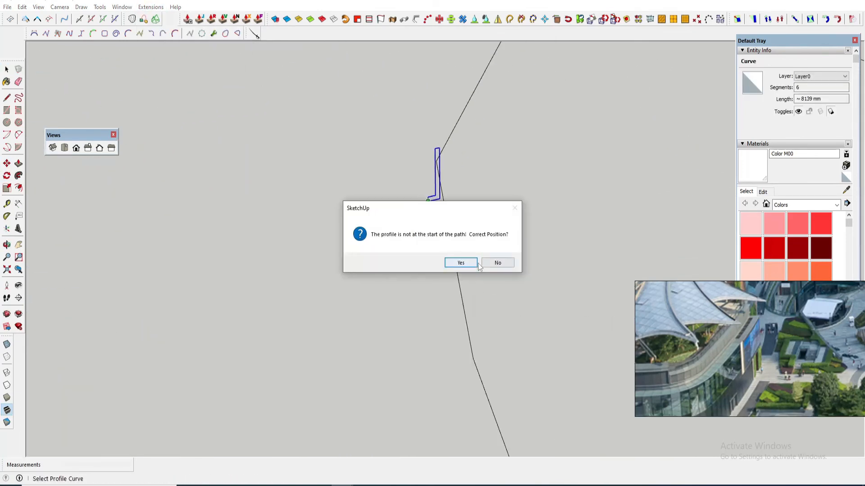
pyautogui.click(464, 263)
pyautogui.hotkey('ctrl', 'z')
# Rotate the L profile beside the upper triangular outline by 180° and move it clear of the outline
pyautogui.click(438, 218)
pyautogui.press('q')
pyautogui.click(450, 227)
pyautogui.write('180m')
pyautogui.click(450, 230)
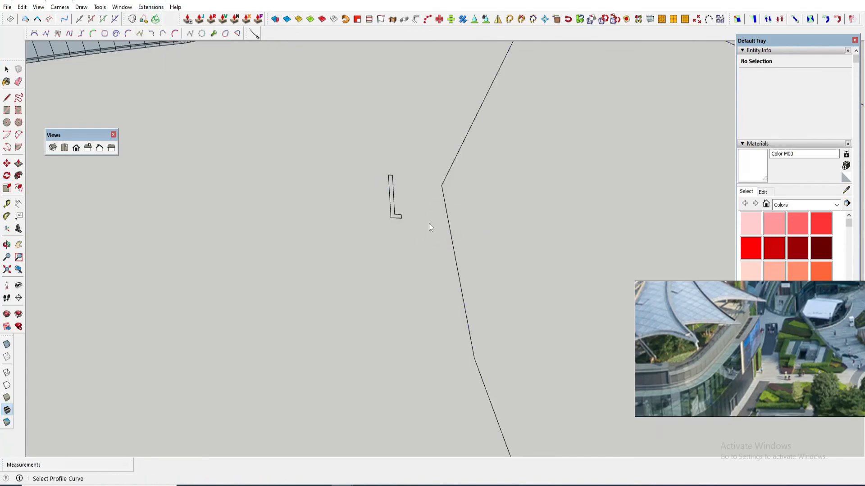
pyautogui.click(392, 198)
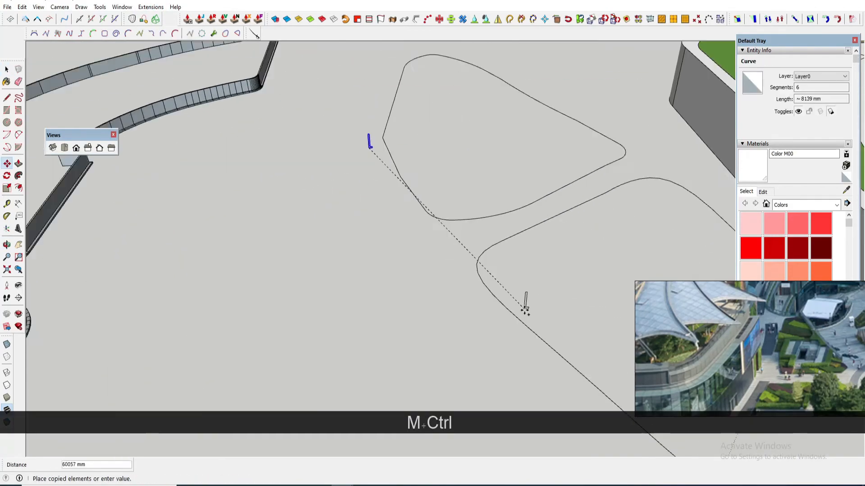
# Copy the L profile beside the last outline and sweep the original around the upper triangular outline with Edge Follow Me
pyautogui.press('space')
pyautogui.click(151, 7)
pyautogui.click(213, 85)
pyautogui.click(337, 104)
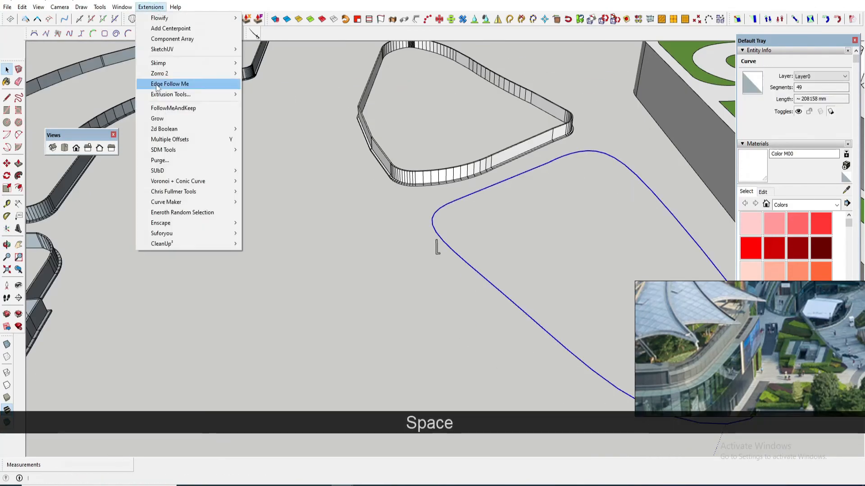
# Flip the L profile beside the last roof outline and sweep it around that outline with Edge Follow Me
pyautogui.click(452, 266)
pyautogui.press('q')
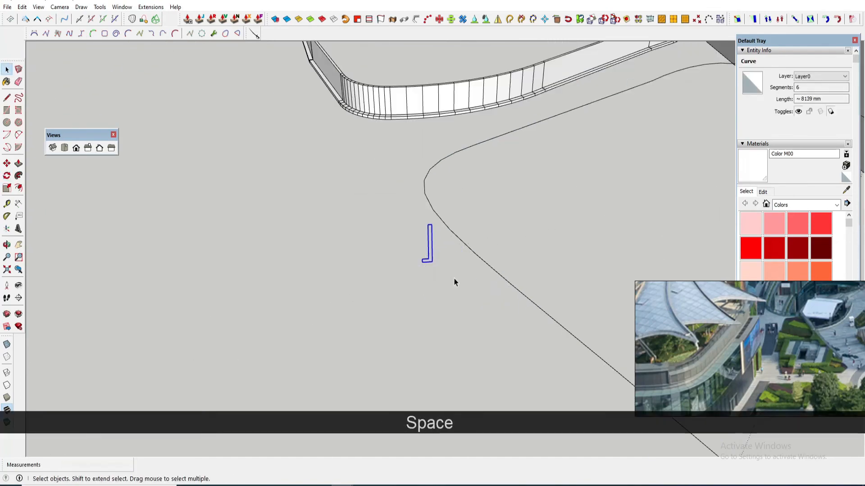
pyautogui.click(466, 265)
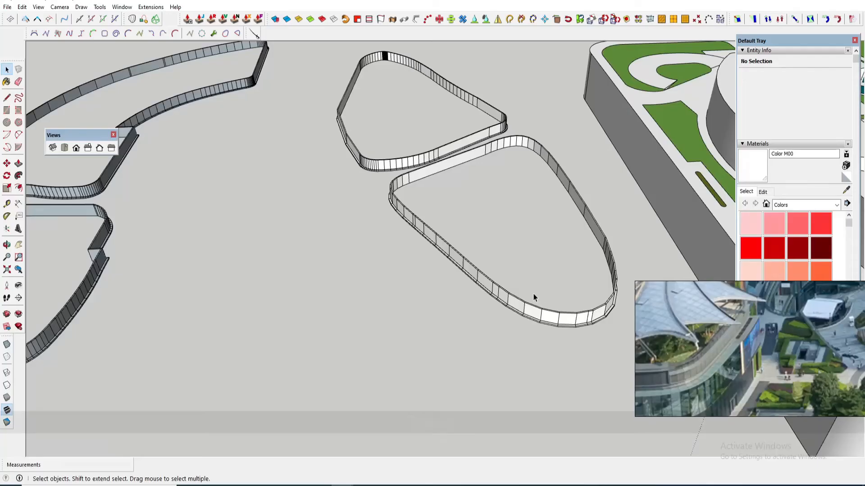
# Smooth the facet edges of all four swept parapet groups using the latest AMS settings
pyautogui.press('space')
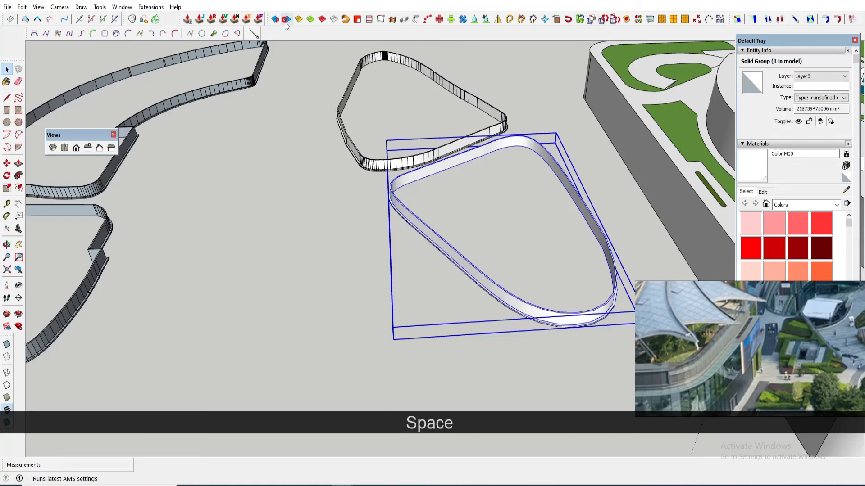
pyautogui.click(378, 168)
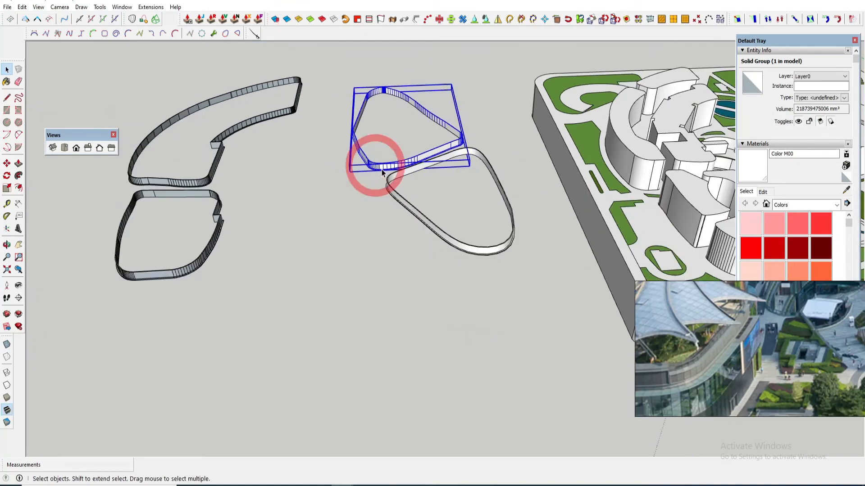
pyautogui.moveTo(378, 167); pyautogui.dragTo(232, 203, button='middle')
pyautogui.keyDown('ctrl'); pyautogui.click(208, 195); pyautogui.keyUp('ctrl')
pyautogui.scroll(2, 204, 178)
pyautogui.keyDown('ctrl'); pyautogui.click(204, 178); pyautogui.keyUp('ctrl')
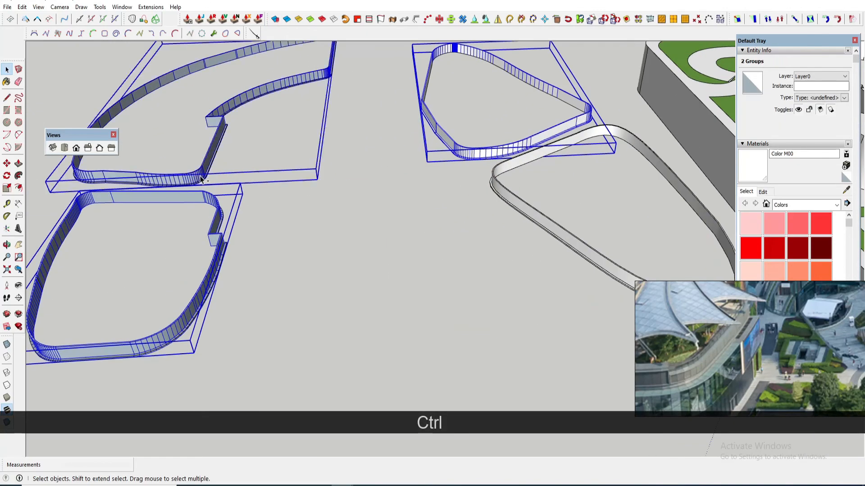
pyautogui.scroll(2, 237, 126)
pyautogui.click(326, 267)
pyautogui.scroll(-5, 333, 257)
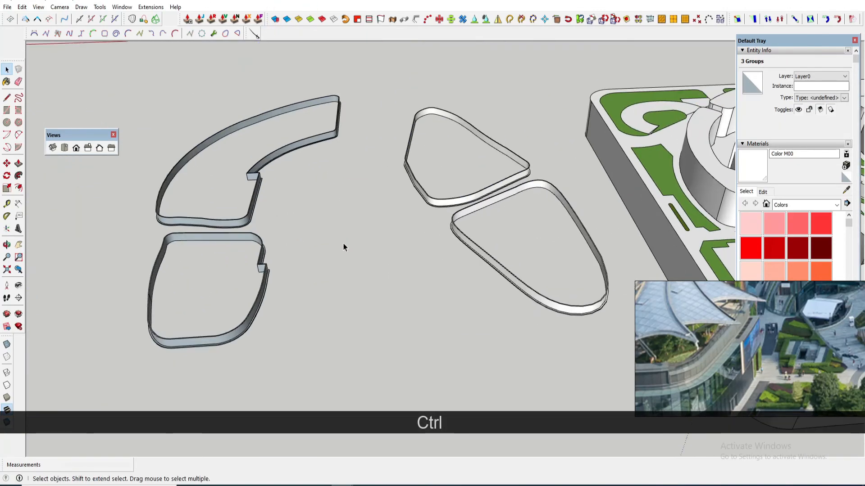
# Cap the lower triangular parapet with a face by drawing a line across its upper rim, and erase the helper line
pyautogui.moveTo(301, 231); pyautogui.dragTo(317, 240, button='middle')
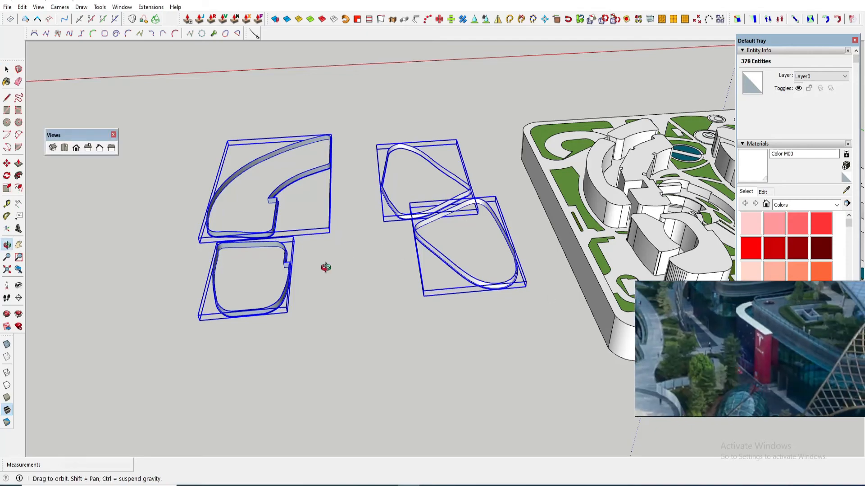
pyautogui.press('space')
pyautogui.scroll(6, 507, 257)
pyautogui.doubleClick(459, 258)
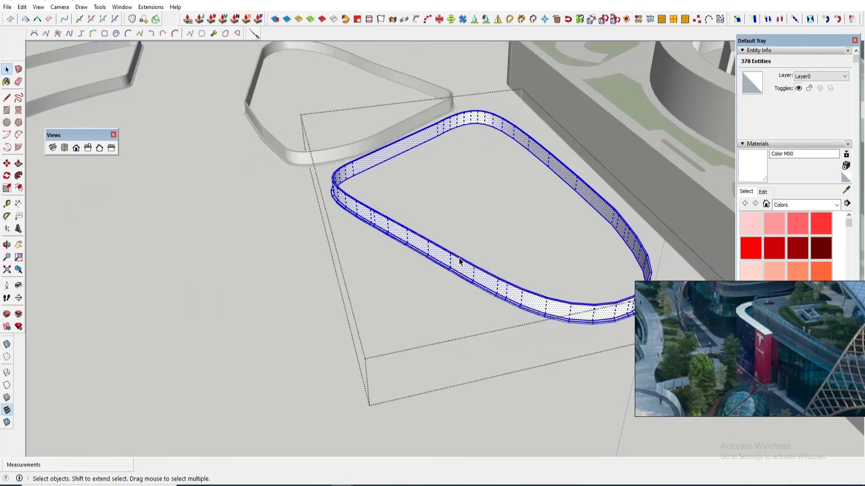
pyautogui.scroll(4, 458, 258)
pyautogui.press('l')
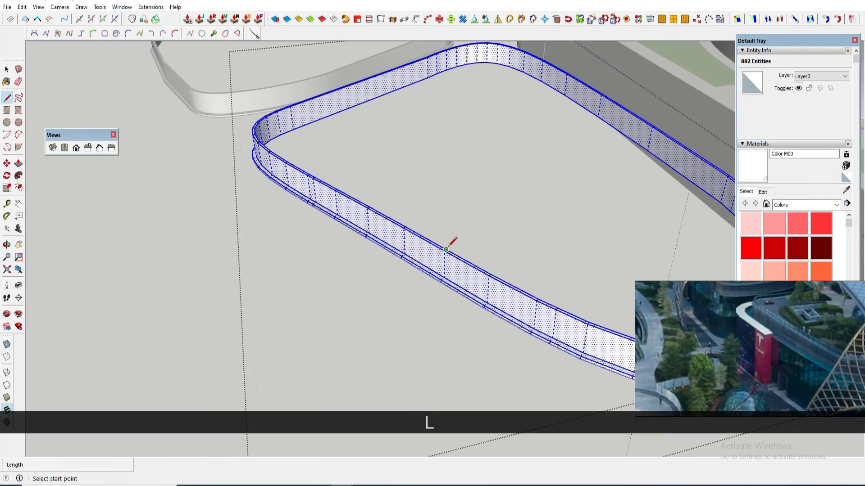
pyautogui.scroll(-2, 446, 250)
pyautogui.scroll(8, 610, 161)
pyautogui.scroll(-5, 569, 159)
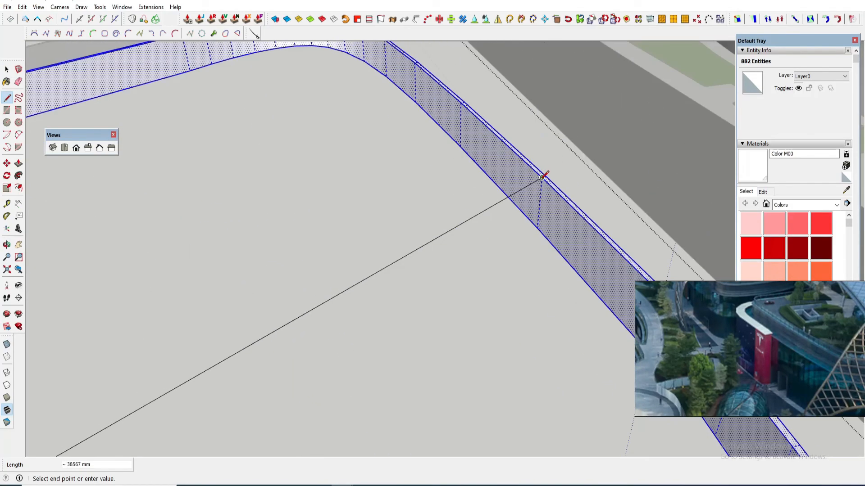
pyautogui.click(542, 179)
pyautogui.press('e')
pyautogui.scroll(-3, 539, 182)
pyautogui.click(530, 189)
pyautogui.scroll(-4, 536, 191)
pyautogui.keyDown('shift'); pyautogui.moveTo(388, 187); pyautogui.dragTo(466, 241, button='middle'); pyautogui.keyUp('shift')
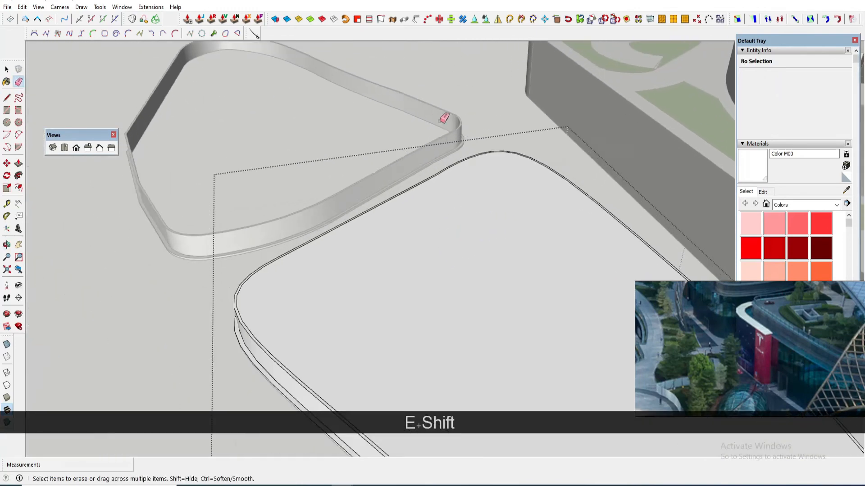
# Cap the upper triangular parapet with a face using a line across its rim, and erase that line
pyautogui.scroll(2, 445, 113)
pyautogui.press('space')
pyautogui.doubleClick(446, 110)
pyautogui.click(439, 101)
pyautogui.scroll(-5, 405, 131)
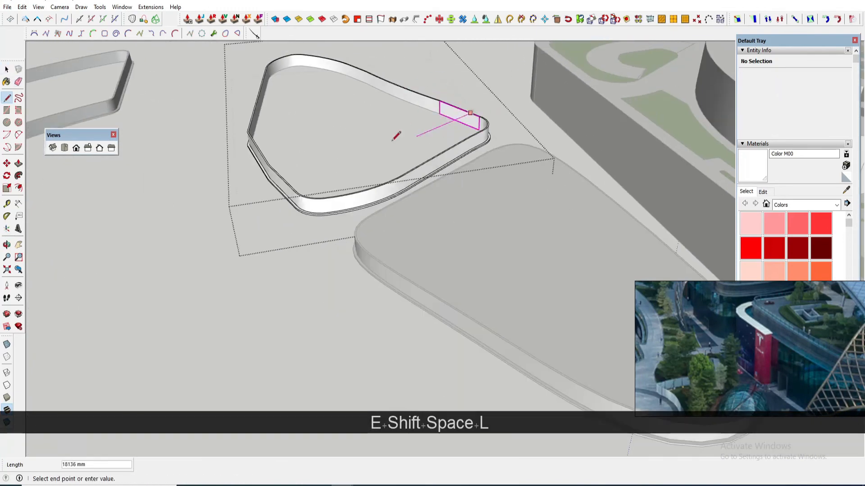
pyautogui.scroll(10, 290, 168)
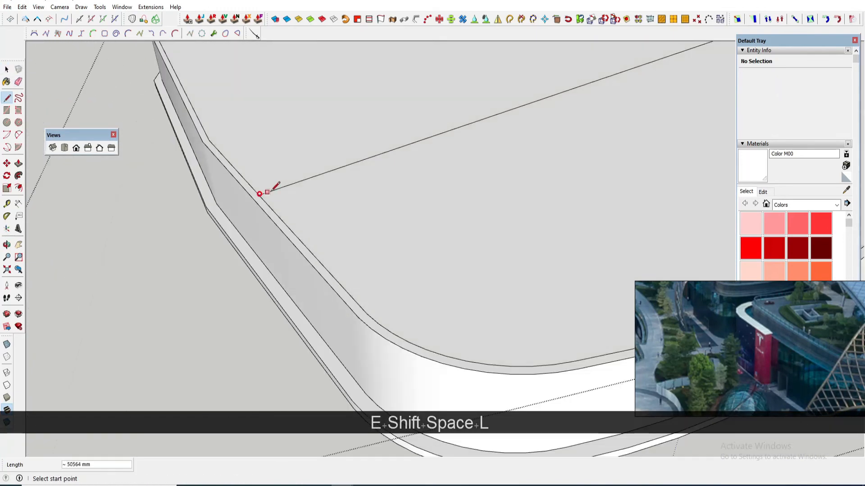
pyautogui.press('e')
pyautogui.click(285, 188)
pyautogui.scroll(-10, 454, 195)
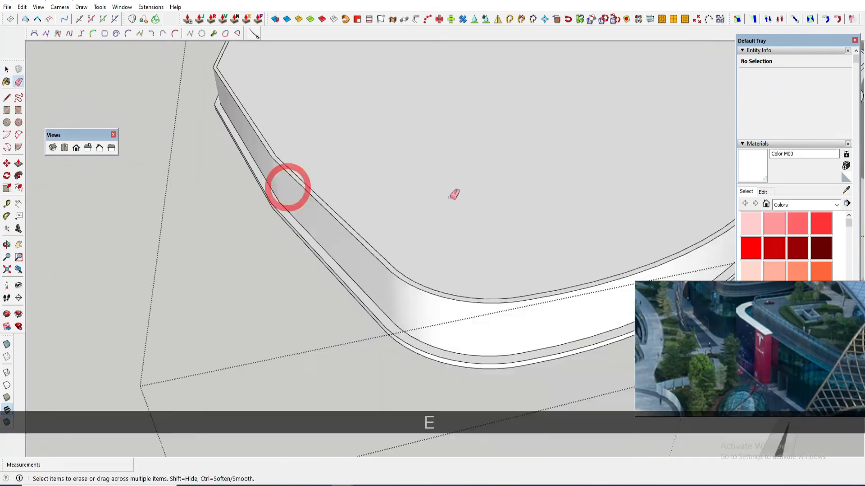
# Cap the remaining notched parapets with faces by drawing a line across their openings
pyautogui.press('l')
pyautogui.click(361, 179)
pyautogui.click(413, 195)
pyautogui.scroll(-10, 414, 196)
pyautogui.keyDown('shift'); pyautogui.moveTo(413, 196); pyautogui.dragTo(355, 223, button='middle'); pyautogui.keyUp('shift')
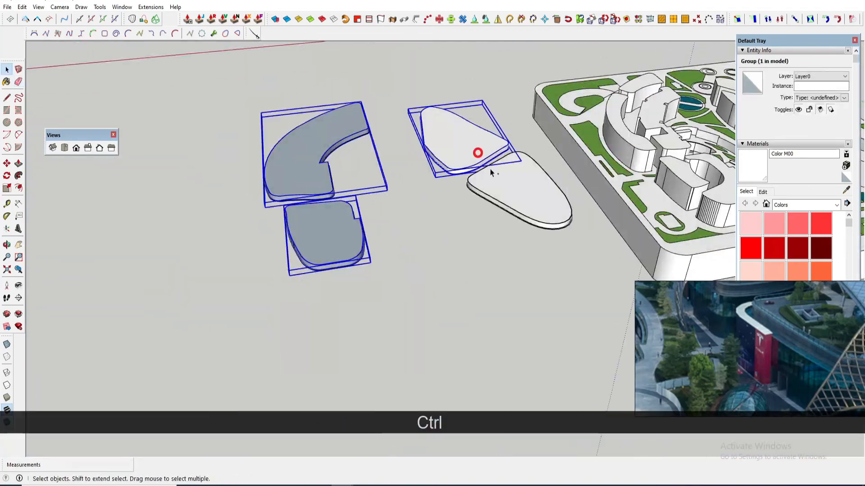
# Move the four capped roof groups together onto the tops of the matching buildings on the site model
pyautogui.press('m')
pyautogui.click(347, 260)
pyautogui.scroll(-3, 276, 238)
pyautogui.scroll(6, 671, 217)
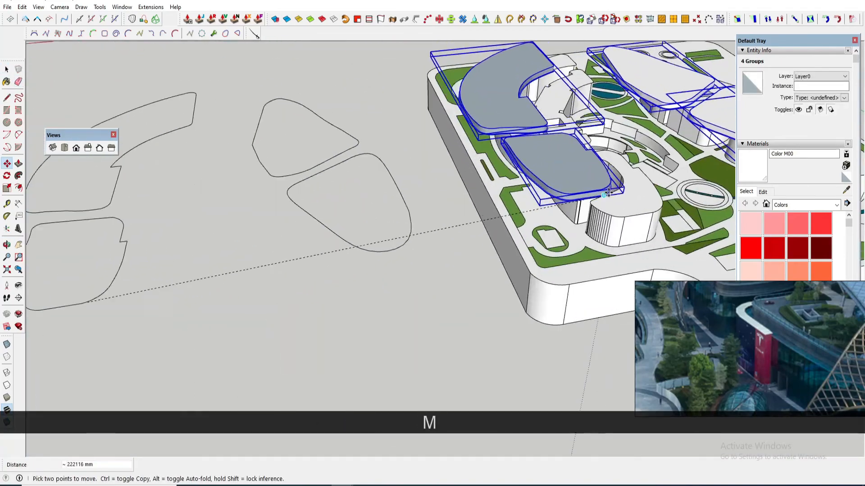
pyautogui.click(671, 215)
# Examine how the four capped roofs fit on their buildings from close up and from an overview
pyautogui.moveTo(672, 214); pyautogui.dragTo(461, 204, button='middle')
pyautogui.scroll(3, 515, 218)
pyautogui.moveTo(515, 218)
pyautogui.mouseDown(button='middle')
pyautogui.moveTo(395, 188)
pyautogui.moveTo(357, 156)
pyautogui.moveTo(367, 139)
pyautogui.moveTo(386, 224)
pyautogui.moveTo(719, 354)
pyautogui.mouseUp(button='middle')
pyautogui.scroll(-2, 340, 218)
pyautogui.scroll(-5, 339, 218)
pyautogui.press('space')
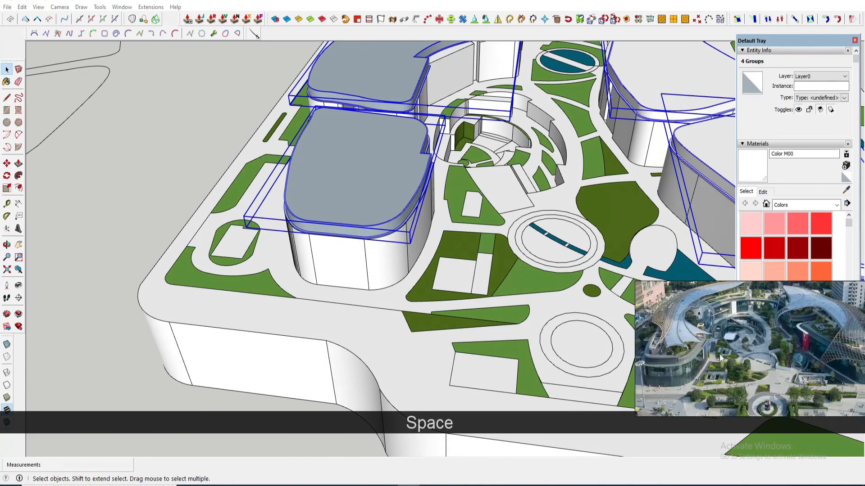
pyautogui.moveTo(437, 220)
pyautogui.mouseDown(button='middle')
pyautogui.moveTo(406, 220)
pyautogui.moveTo(399, 209)
pyautogui.moveTo(427, 206)
pyautogui.moveTo(444, 225)
pyautogui.mouseUp(button='middle')
pyautogui.press('space')
pyautogui.click(204, 158)
pyautogui.scroll(-5, 369, 209)
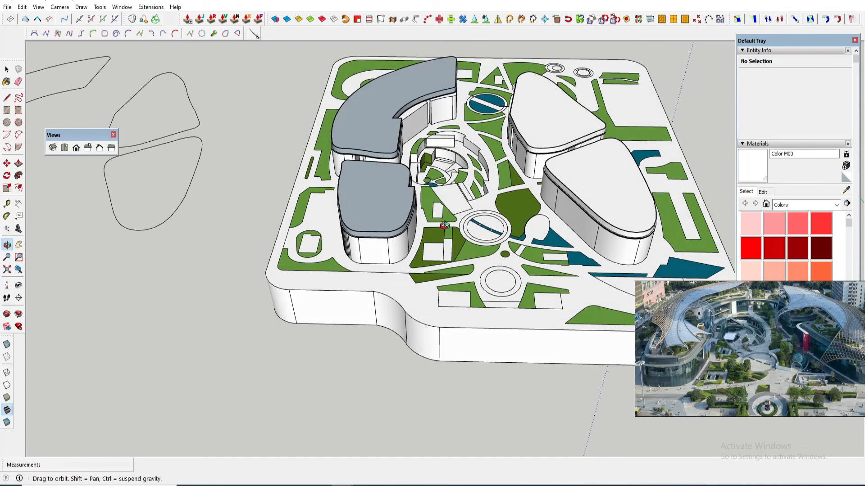
pyautogui.scroll(-2, 447, 231)
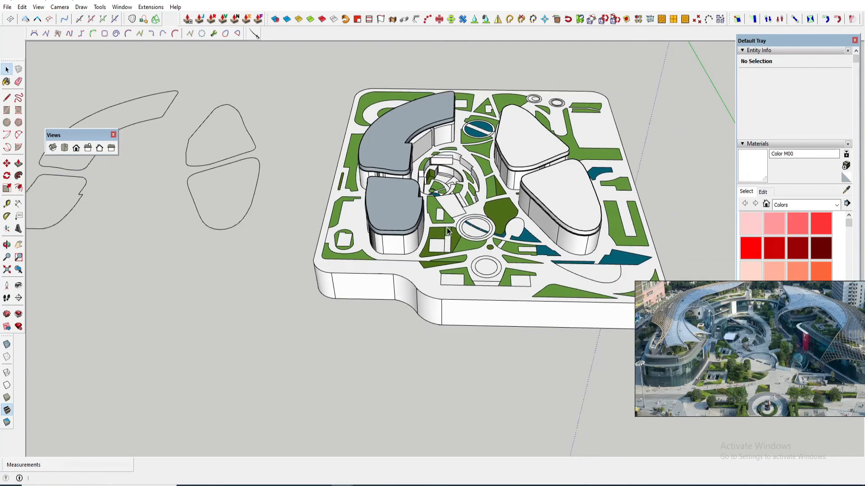
pyautogui.moveTo(544, 261); pyautogui.dragTo(547, 264, button='middle')
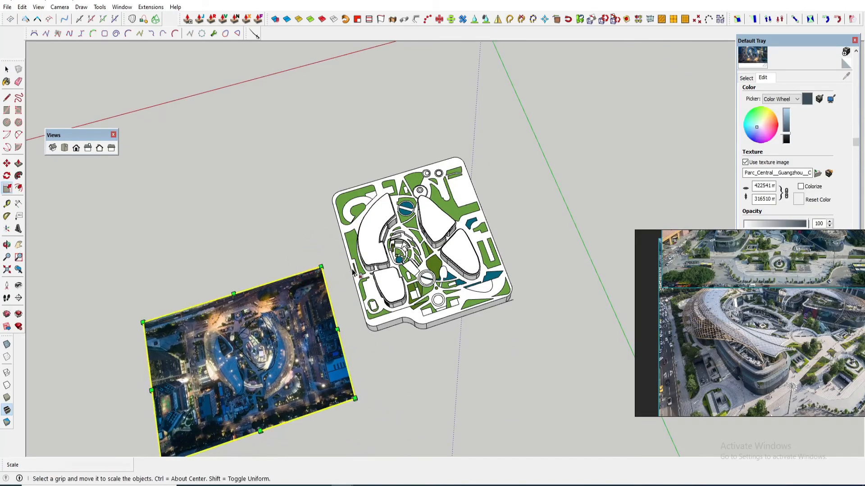
# Move the night aerial image across to the site model and rotate it by 180°
pyautogui.moveTo(352, 271); pyautogui.dragTo(329, 308, button='middle')
pyautogui.press('m')
pyautogui.click(321, 315)
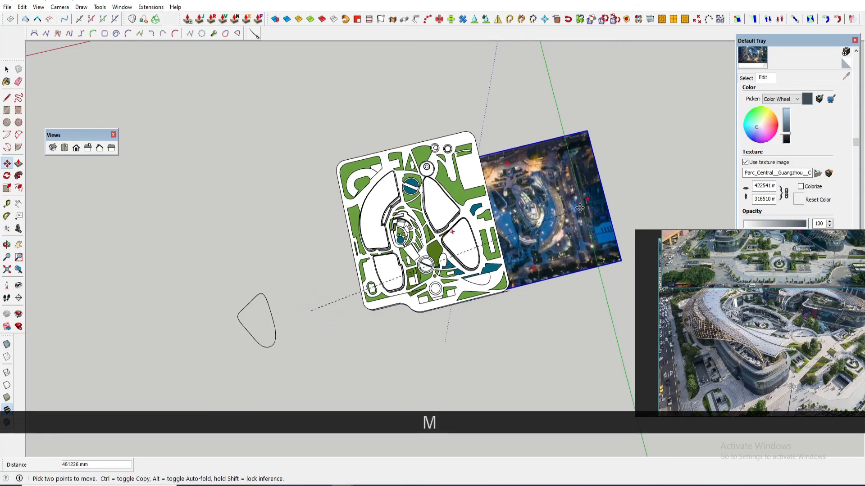
pyautogui.press('q')
pyautogui.scroll(2, 585, 225)
pyautogui.click(552, 180)
pyautogui.click(648, 156)
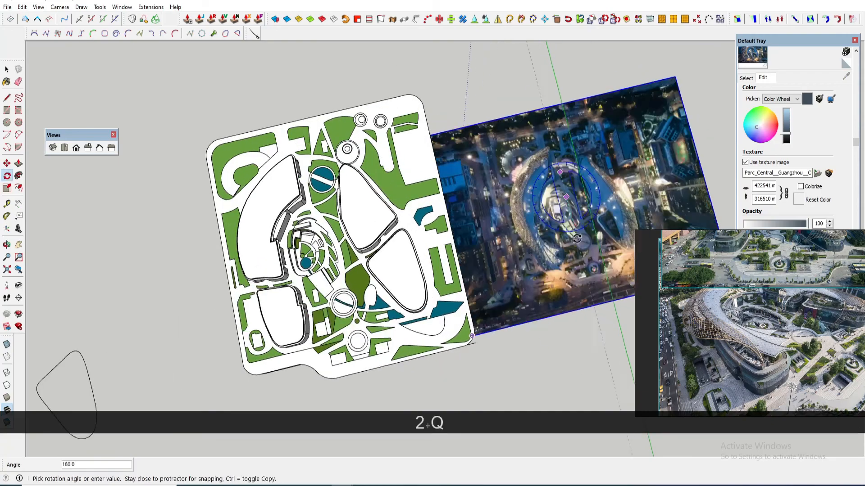
pyautogui.click(457, 205)
# Place the aerial image under the site model and enlarge it from its corner to roughly match the site's size
pyautogui.press('s')
pyautogui.scroll(4, 270, 158)
pyautogui.moveTo(347, 155); pyautogui.dragTo(354, 161, button='middle')
pyautogui.press('m')
pyautogui.scroll(4, 360, 164)
pyautogui.click(365, 168)
pyautogui.scroll(-8, 378, 144)
pyautogui.press('s')
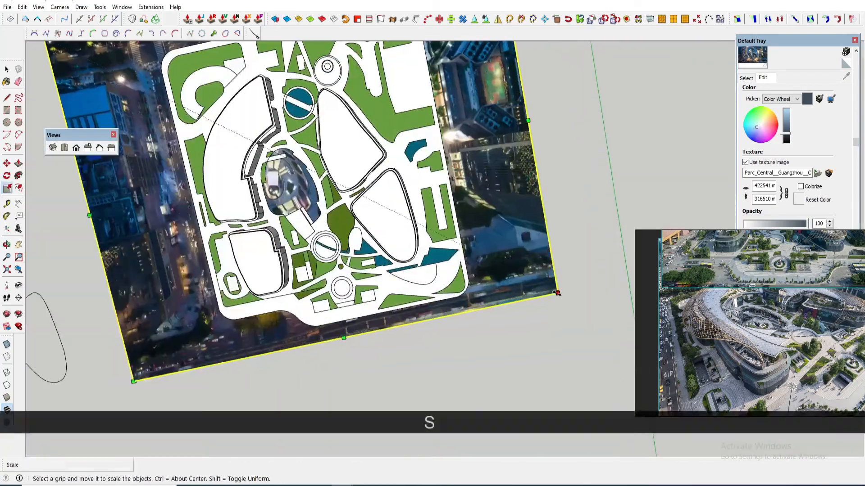
pyautogui.press('space')
pyautogui.press('s')
pyautogui.moveTo(540, 290); pyautogui.dragTo(605, 321)
# Shift the aerial image so its street corner lines up with the rounded corner of the site slab
pyautogui.scroll(-6, 605, 322)
pyautogui.scroll(8, 399, 353)
pyautogui.hotkey('shift', 'm')
pyautogui.click(400, 353)
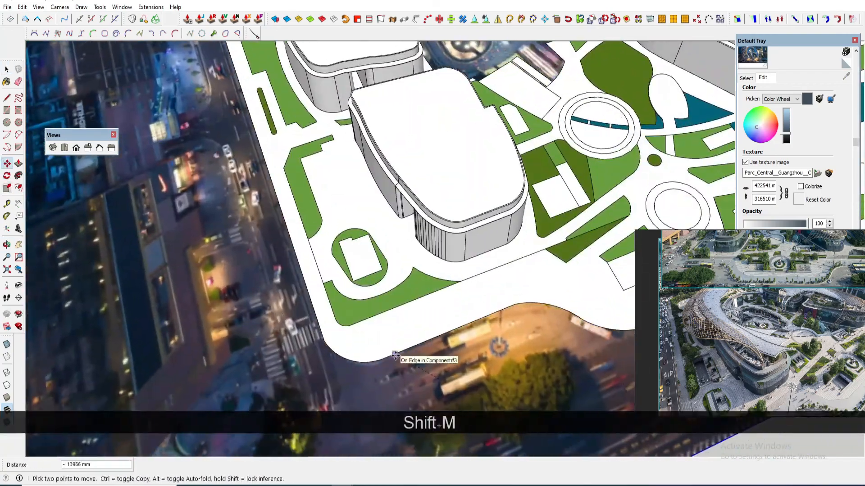
# Stretch the aerial image in top view, including a red-axis scale of 1.04, to fit it to the site outline
pyautogui.click(64, 147)
pyautogui.scroll(-2, 349, 204)
pyautogui.press('s')
pyautogui.moveTo(443, 132); pyautogui.dragTo(444, 136)
pyautogui.scroll(-4, 445, 137)
pyautogui.scroll(6, 478, 325)
pyautogui.moveTo(477, 322); pyautogui.dragTo(479, 328)
pyautogui.scroll(-4, 479, 329)
pyautogui.moveTo(598, 143); pyautogui.dragTo(604, 141)
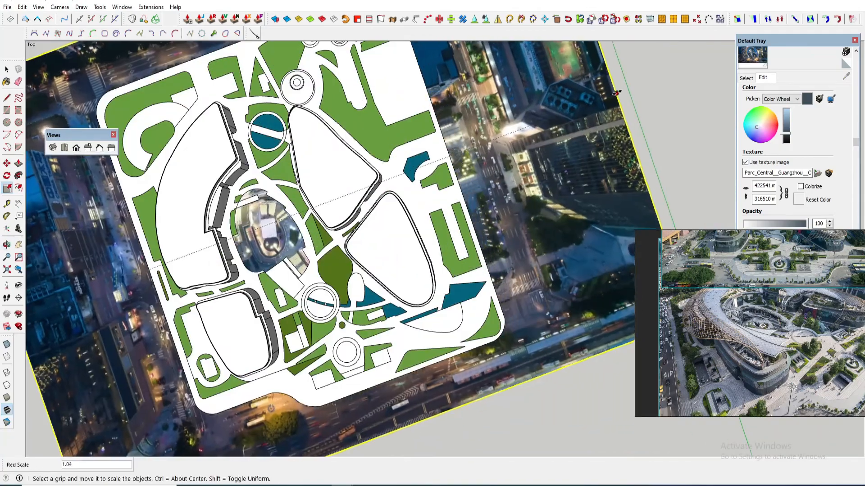
pyautogui.scroll(-4, 604, 141)
pyautogui.scroll(3, 218, 236)
pyautogui.moveTo(212, 241); pyautogui.dragTo(215, 239)
pyautogui.press('space')
pyautogui.scroll(-6, 216, 239)
# Raise the aerial image vertically by about 20.7 m so that it covers the site model
pyautogui.moveTo(342, 315); pyautogui.dragTo(361, 203, button='middle')
pyautogui.scroll(8, 306, 288)
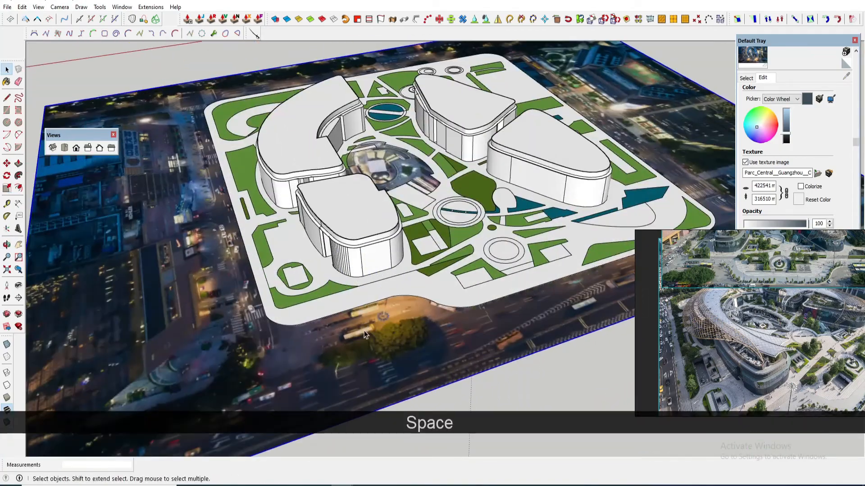
pyautogui.scroll(-4, 293, 310)
pyautogui.moveTo(297, 315); pyautogui.dragTo(311, 266, button='middle')
pyautogui.press('m')
pyautogui.scroll(2, 245, 255)
pyautogui.click(245, 255)
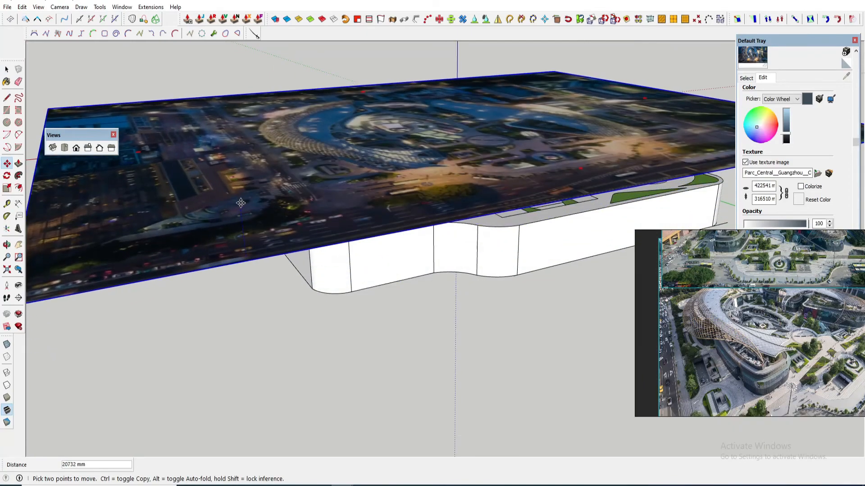
pyautogui.moveTo(364, 182); pyautogui.dragTo(313, 316, button='middle')
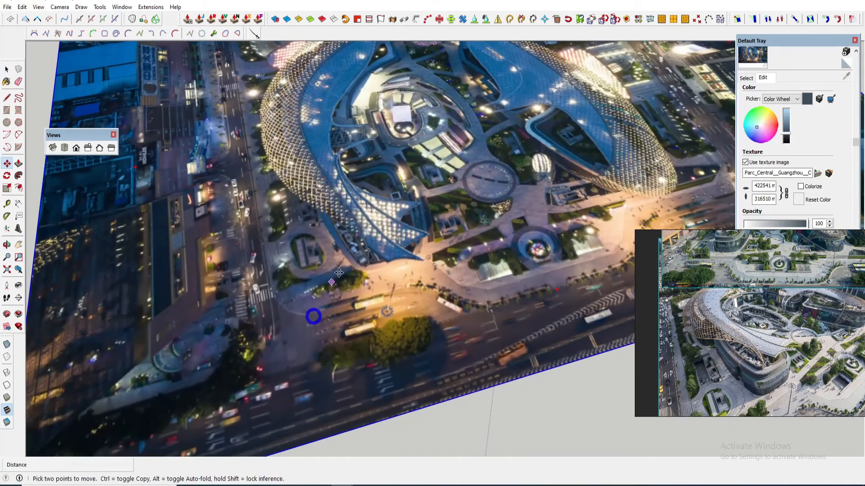
pyautogui.scroll(-3, 312, 316)
pyautogui.press('space')
# Explode the aerial image into a textured face and turn it into a component
pyautogui.moveTo(337, 283); pyautogui.dragTo(386, 309, button='middle')
pyautogui.scroll(-1, 446, 237)
pyautogui.scroll(2, 451, 236)
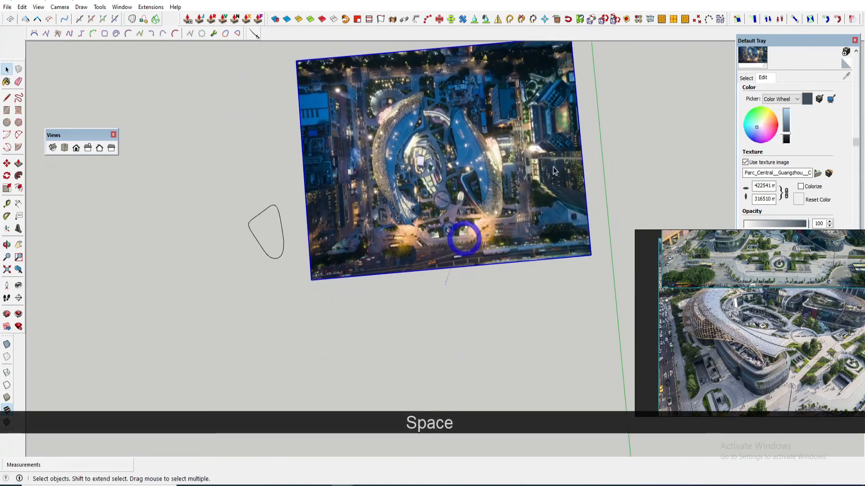
pyautogui.rightClick(557, 150)
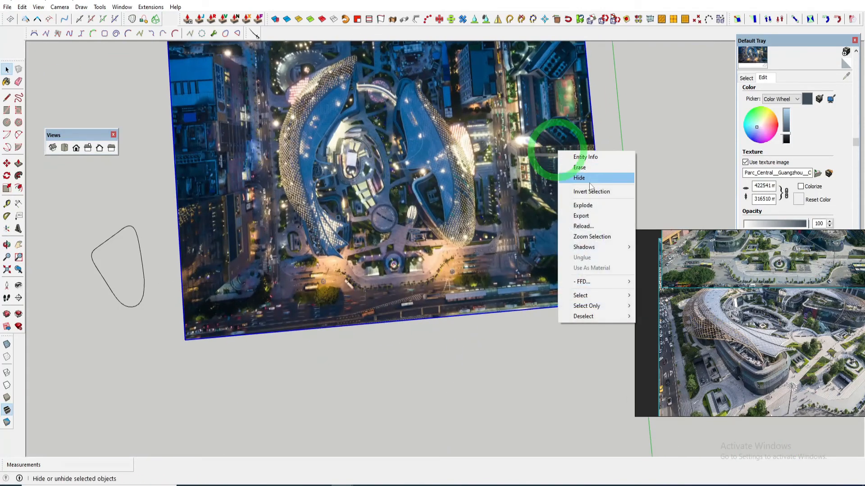
pyautogui.click(581, 206)
pyautogui.press('g')
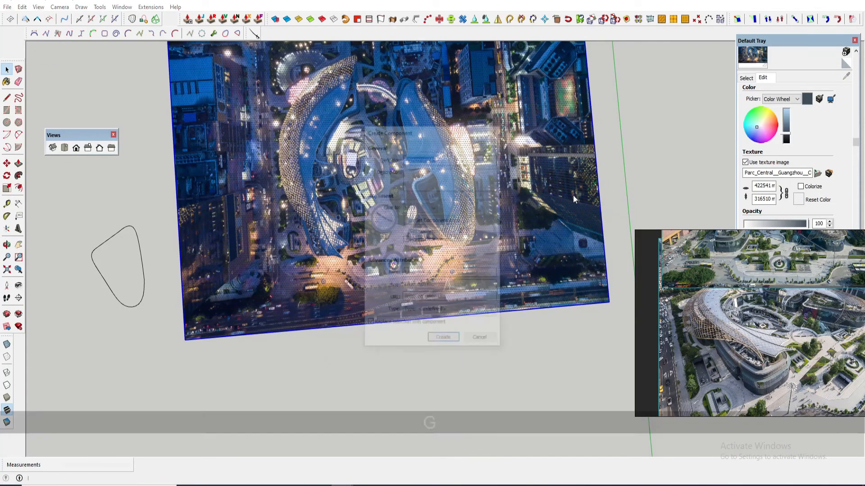
pyautogui.click(439, 335)
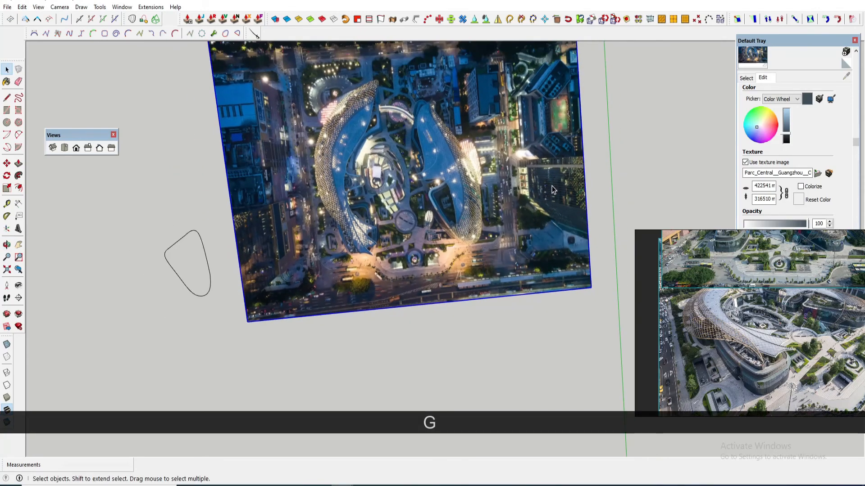
# Trace the outer edge of the western lattice canopy with a two-point arc from its pointed tip down past the pink-lit panel
pyautogui.scroll(-3, 522, 213)
pyautogui.scroll(4, 396, 171)
pyautogui.scroll(3, 332, 146)
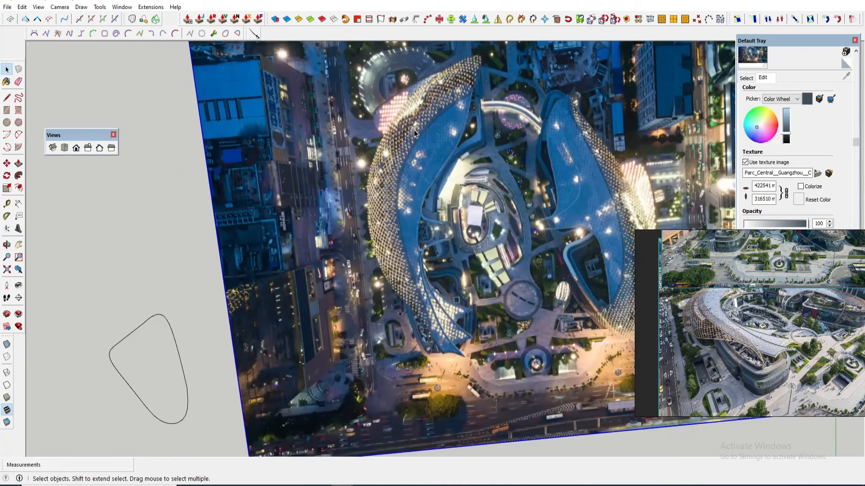
pyautogui.scroll(-1, 343, 144)
pyautogui.scroll(4, 395, 139)
pyautogui.press('a')
pyautogui.scroll(2, 436, 59)
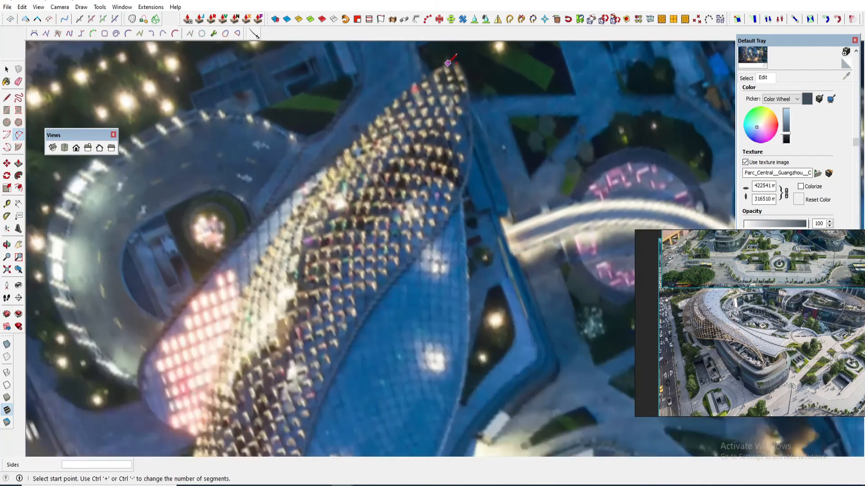
pyautogui.click(450, 70)
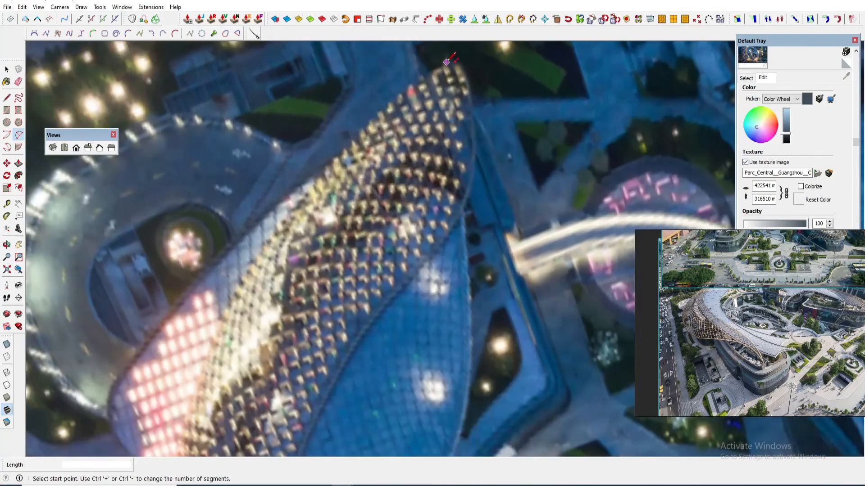
pyautogui.scroll(1, 297, 250)
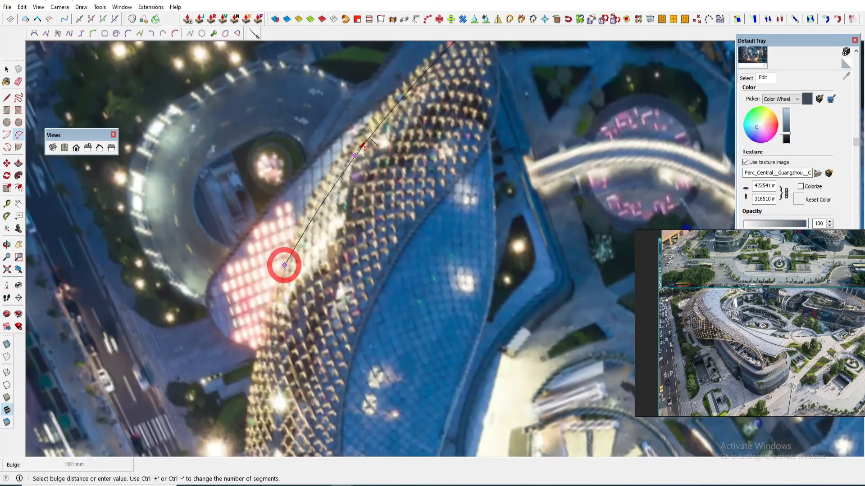
pyautogui.scroll(1, 363, 138)
pyautogui.click(354, 134)
pyautogui.scroll(-2, 355, 133)
pyautogui.press('space')
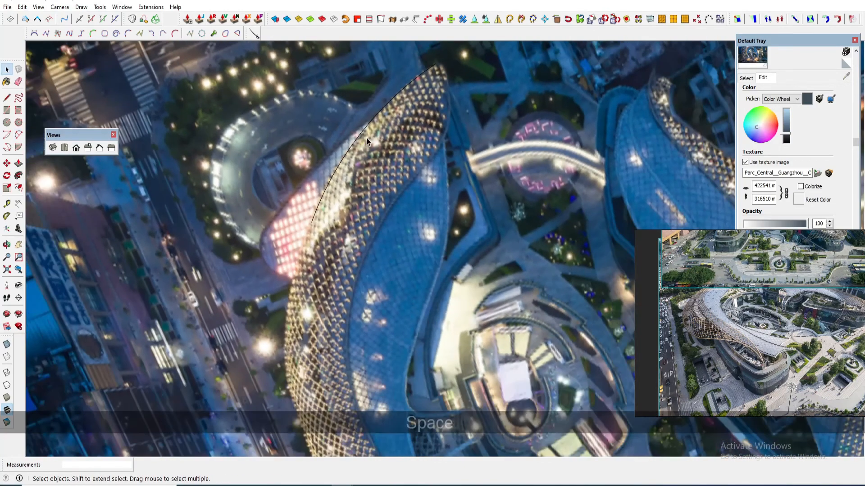
# Continue the western lattice canopy's outer edge with an arc from below the pink-lit panel down to the canopy's westernmost bulge
pyautogui.press('a')
pyautogui.click(312, 222)
pyautogui.scroll(-2, 312, 222)
pyautogui.scroll(4, 288, 270)
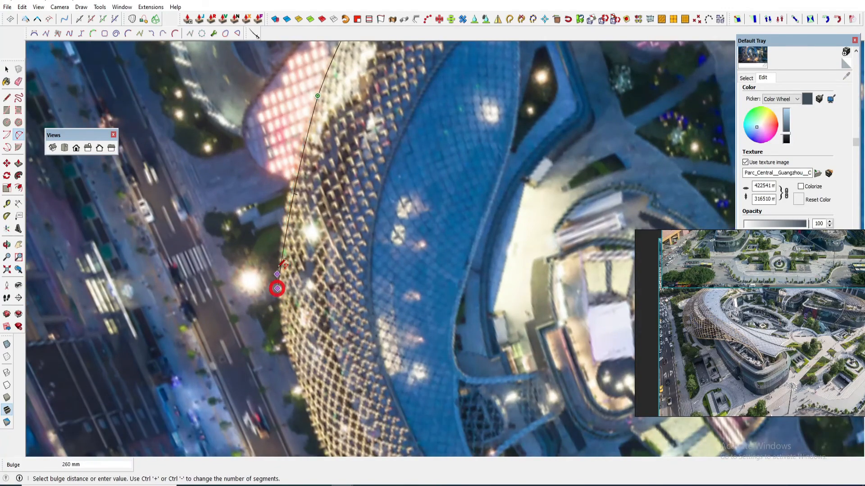
pyautogui.scroll(1, 288, 193)
pyautogui.click(295, 190)
pyautogui.scroll(-2, 295, 189)
pyautogui.press('space')
# Trace the rest of the western canopy's outer edge with arcs down to its southern end
pyautogui.press('a')
pyautogui.scroll(2, 285, 270)
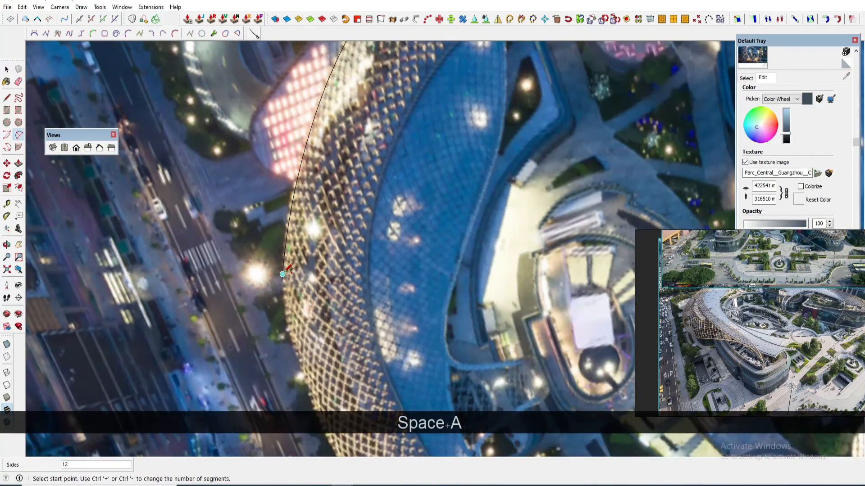
pyautogui.click(282, 281)
pyautogui.scroll(-2, 281, 281)
pyautogui.scroll(3, 315, 325)
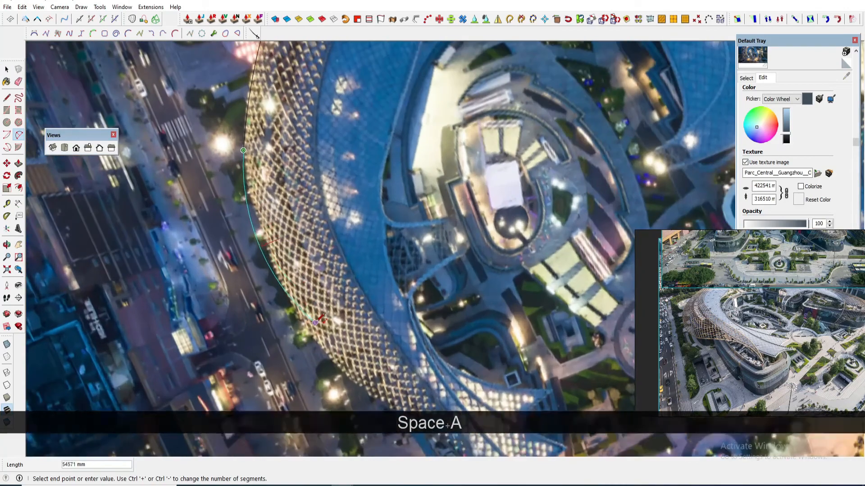
pyautogui.scroll(2, 356, 360)
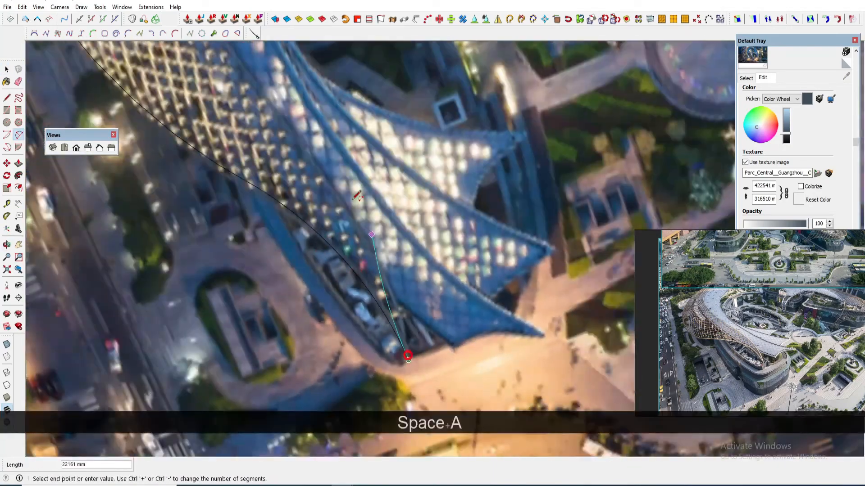
pyautogui.click(252, 74)
pyautogui.click(412, 291)
pyautogui.click(252, 74)
pyautogui.click(288, 167)
pyautogui.click(310, 211)
# Trace the inner edge between the western lattice band and the blue roof with arcs running north from the southern end
pyautogui.press('space')
pyautogui.press('a')
pyautogui.scroll(5, 297, 271)
pyautogui.click(331, 405)
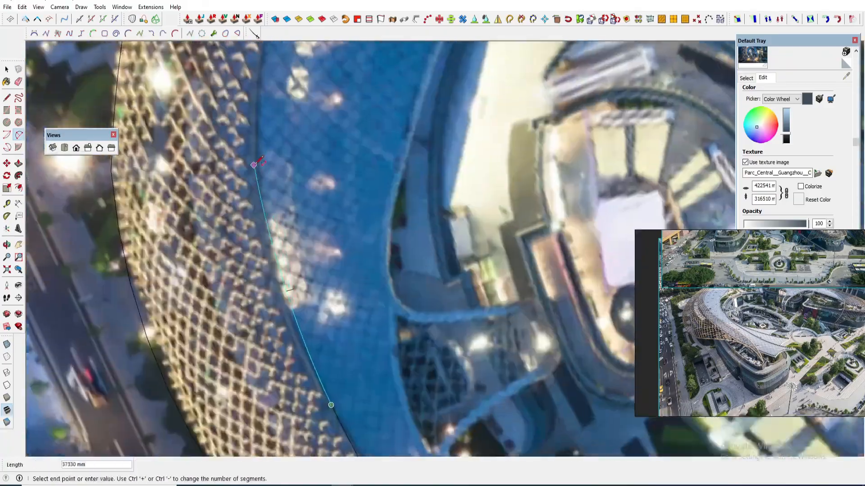
pyautogui.click(254, 165)
pyautogui.press('a')
pyautogui.scroll(5, 211, 189)
pyautogui.click(260, 185)
pyautogui.click(343, 114)
# Trace the rounded northern tip of the western lattice canopy with arcs down its plaza-facing side
pyautogui.scroll(-7, 396, 133)
pyautogui.press('a')
pyautogui.click(384, 129)
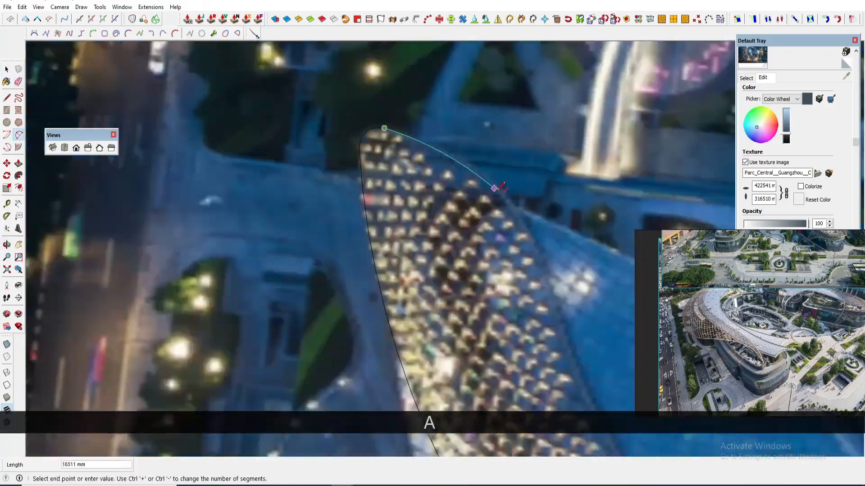
pyautogui.click(494, 189)
pyautogui.click(457, 108)
pyautogui.click(517, 263)
# Draw an arc along the middle of the western lattice band to form its lengthwise centreline
pyautogui.scroll(-10, 496, 253)
pyautogui.press('a')
pyautogui.moveTo(338, 288); pyautogui.dragTo(559, 144, button='middle')
pyautogui.click(360, 83)
pyautogui.click(350, 315)
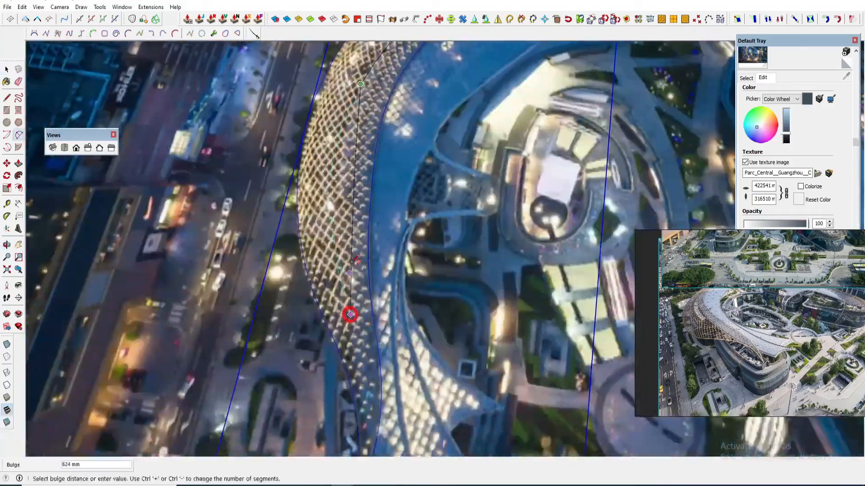
pyautogui.click(352, 265)
# Trace the plaza-side edge of the western blue roof with arcs
pyautogui.click(434, 297)
pyautogui.scroll(5, 450, 299)
pyautogui.press('l')
pyautogui.click(498, 309)
pyautogui.press('a')
pyautogui.click(436, 96)
pyautogui.press('space')
pyautogui.press('a')
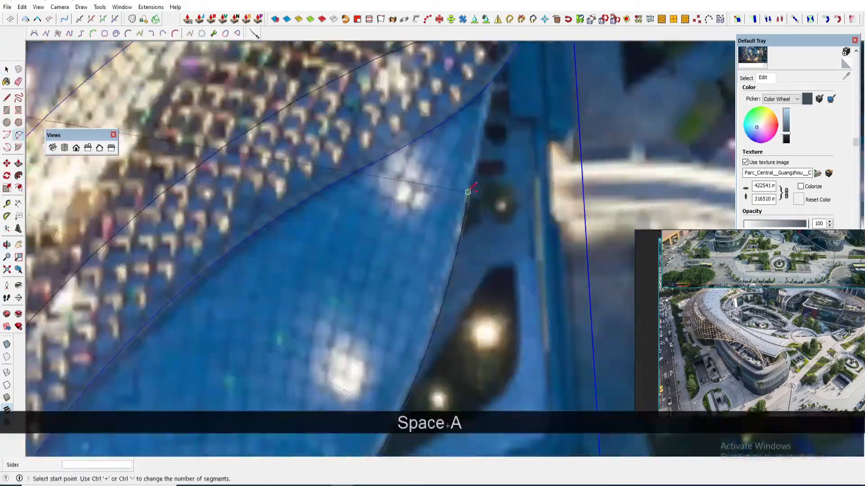
# Continue the blue roof's plaza-side edge up to the lattice canopy's northern tip
pyautogui.click(468, 192)
pyautogui.scroll(-8, 367, 174)
pyautogui.press('space')
pyautogui.scroll(5, 463, 198)
pyautogui.press('a')
pyautogui.click(487, 259)
pyautogui.scroll(-10, 341, 280)
pyautogui.moveTo(316, 296); pyautogui.dragTo(359, 281, button='middle')
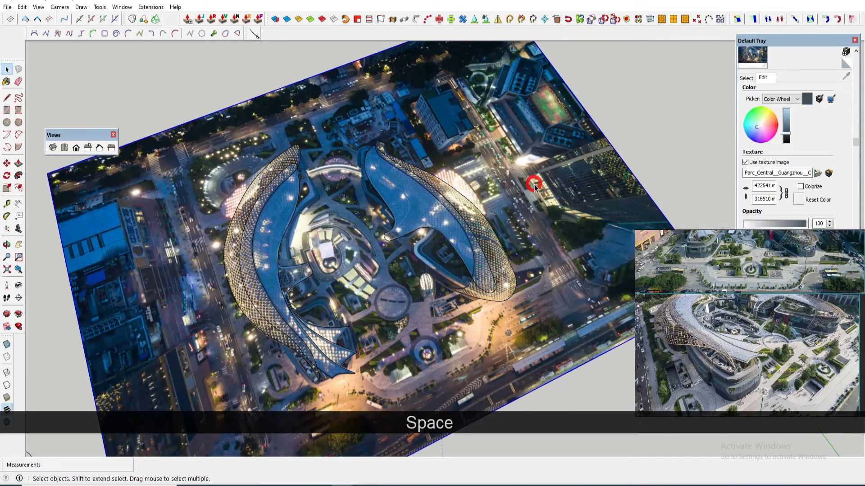
# Hide the aerial image component and clear the selection
pyautogui.rightClick(534, 186)
pyautogui.click(560, 187)
pyautogui.moveTo(545, 202); pyautogui.dragTo(469, 263, button='middle')
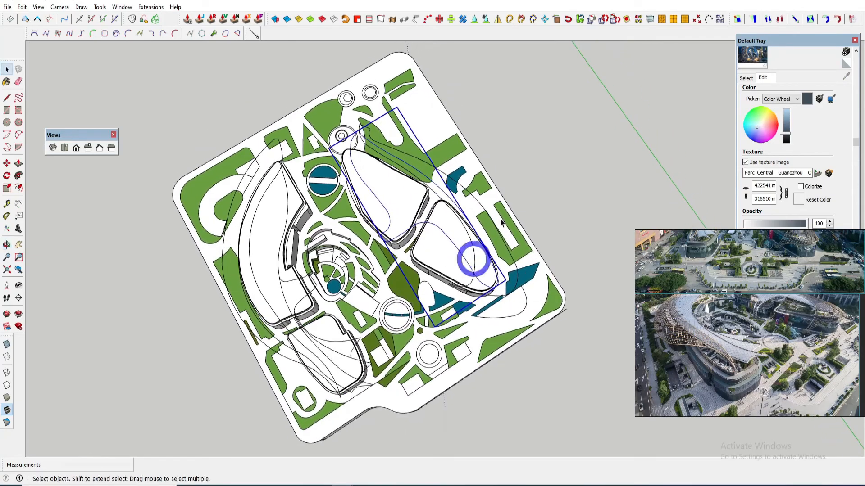
pyautogui.press('space')
pyautogui.click(569, 175)
# Examine the traced canopy outlines above the buildings from the top and from the side, together with the upright section drawing
pyautogui.moveTo(333, 328); pyautogui.dragTo(332, 303, button='middle')
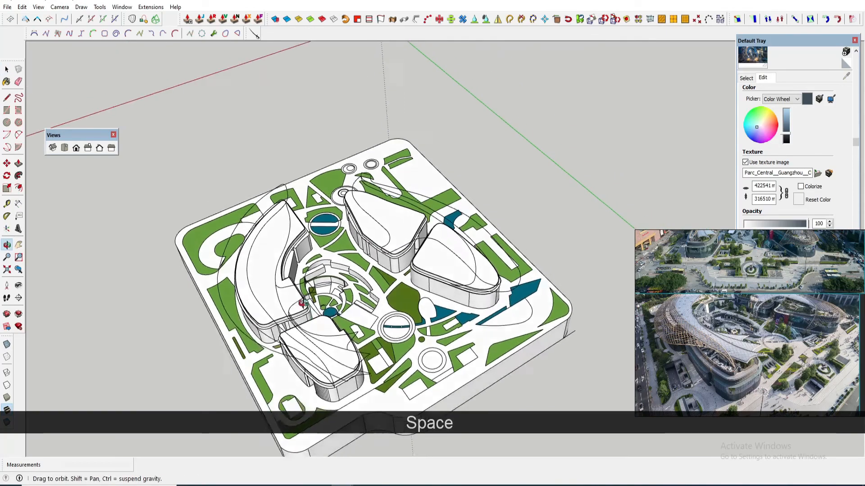
pyautogui.moveTo(279, 237); pyautogui.dragTo(260, 299, button='middle')
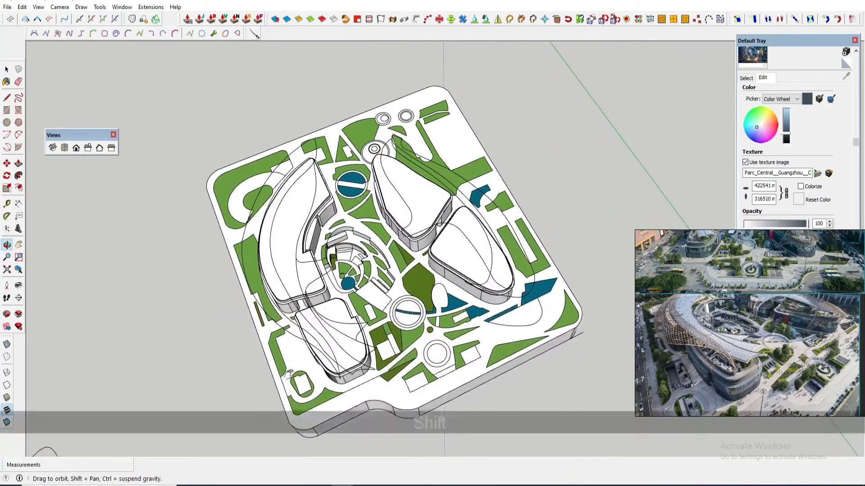
pyautogui.keyDown('shift'); pyautogui.moveTo(267, 376); pyautogui.dragTo(302, 365, button='middle'); pyautogui.keyUp('shift')
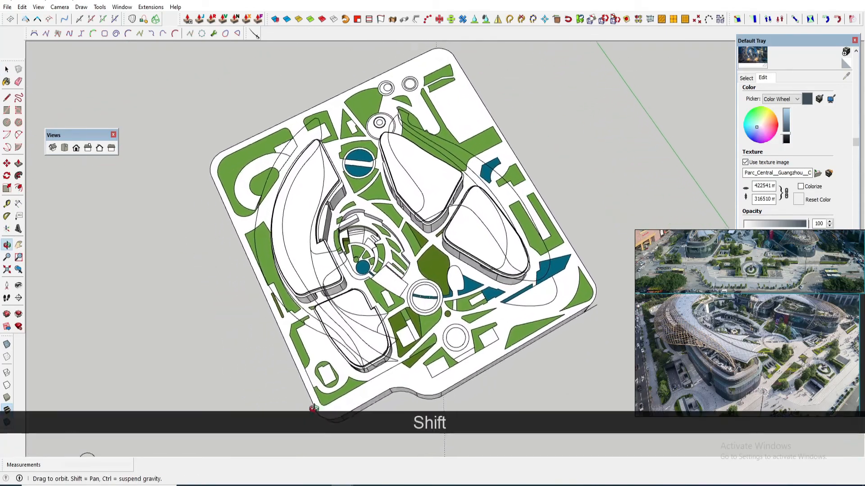
pyautogui.moveTo(328, 199); pyautogui.dragTo(394, 238, button='middle')
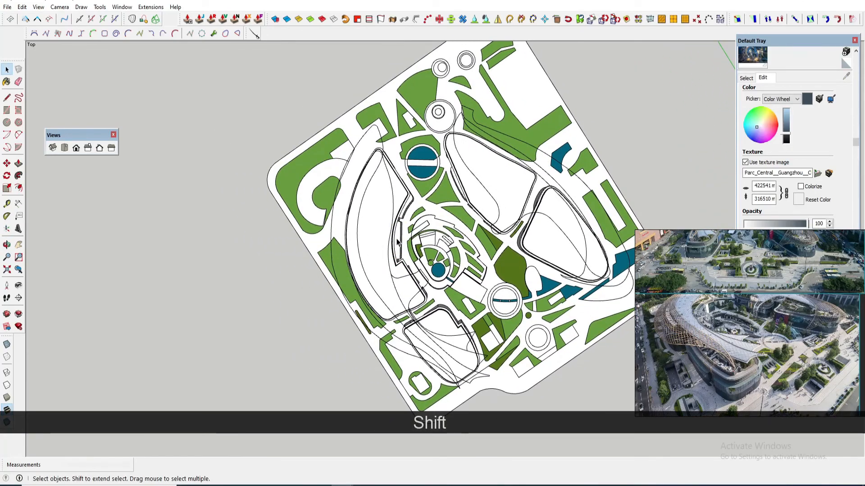
pyautogui.moveTo(384, 203); pyautogui.dragTo(387, 148, button='middle')
pyautogui.scroll(2, 388, 195)
pyautogui.moveTo(389, 195); pyautogui.dragTo(451, 257, button='middle')
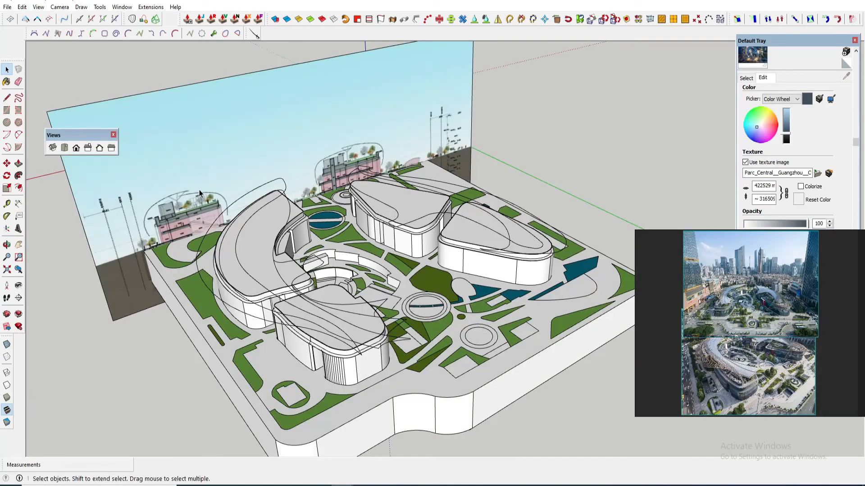
pyautogui.moveTo(200, 193); pyautogui.dragTo(158, 88, button='middle')
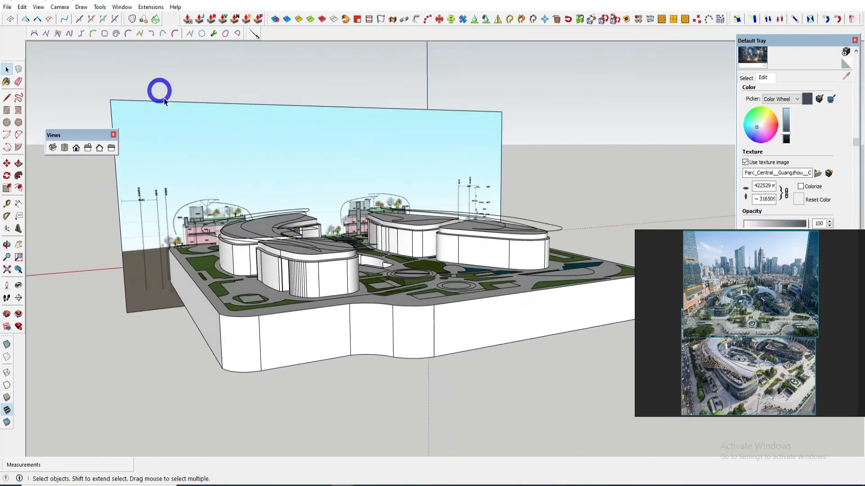
# Raise the upright section drawing vertically by about 2.2 m relative to the site
pyautogui.scroll(8, 207, 263)
pyautogui.scroll(3, 207, 263)
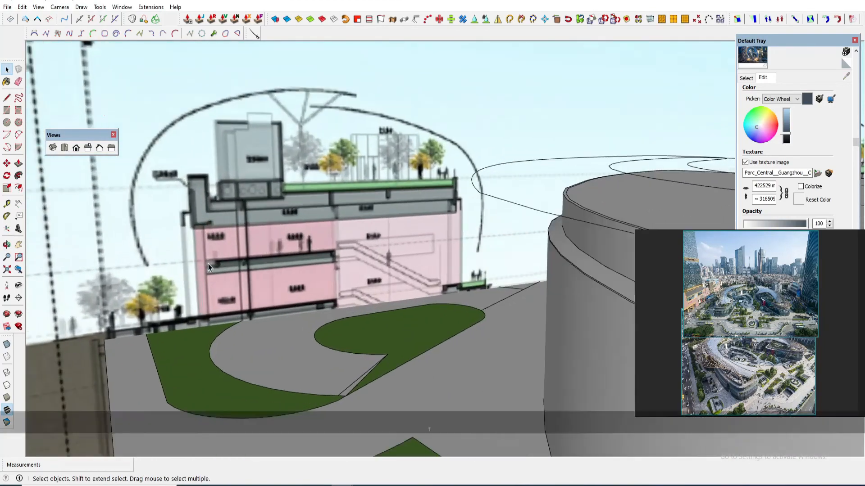
pyautogui.press('m')
pyautogui.scroll(3, 207, 257)
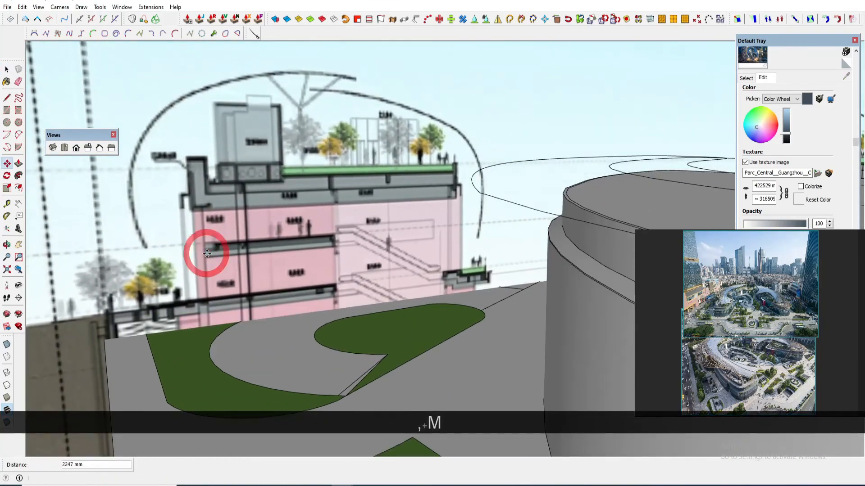
pyautogui.scroll(-5, 207, 253)
pyautogui.moveTo(163, 186); pyautogui.dragTo(167, 170, button='middle')
# Trace the left section's canopy shell with a two-point arc from its lower left end to the upper left shoulder
pyautogui.press('space')
pyautogui.scroll(5, 187, 229)
pyautogui.press('a')
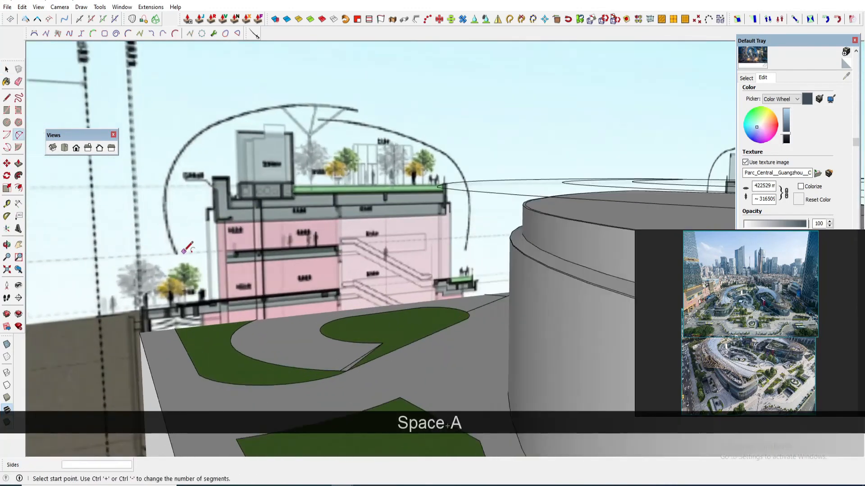
pyautogui.scroll(2, 184, 251)
pyautogui.scroll(2, 271, 102)
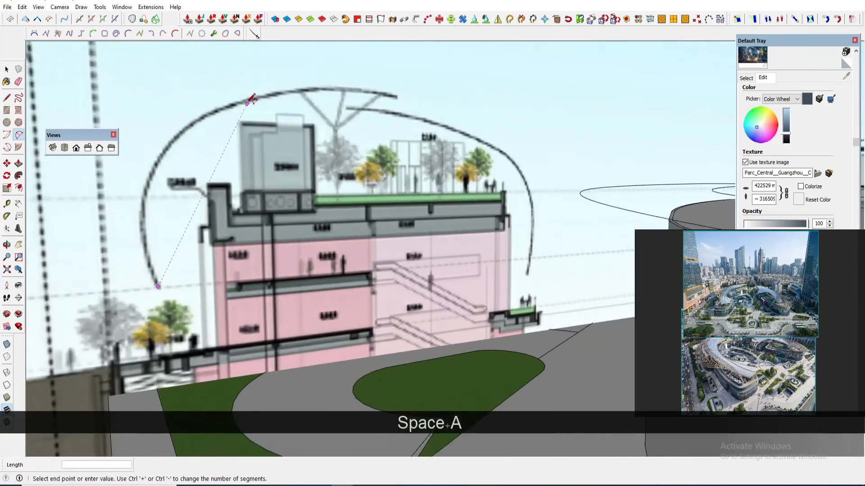
pyautogui.click(239, 104)
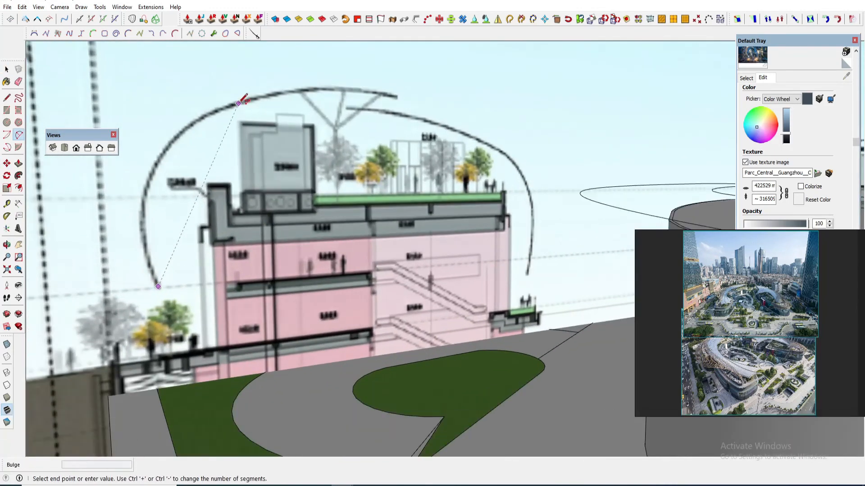
pyautogui.click(167, 154)
pyautogui.press('space')
# Add an arc over the top of the left section's shell from the shoulder to its free end above the roof trees
pyautogui.scroll(1, 200, 123)
pyautogui.scroll(2, 212, 164)
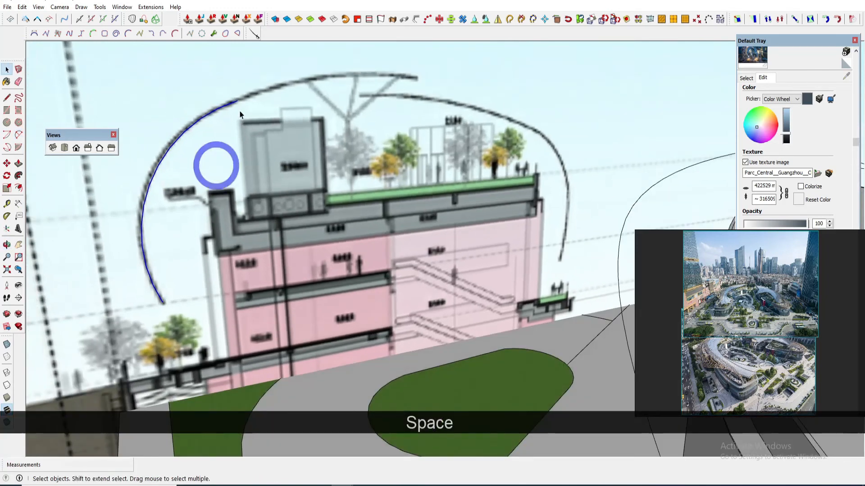
pyautogui.press('a')
pyautogui.scroll(1, 452, 69)
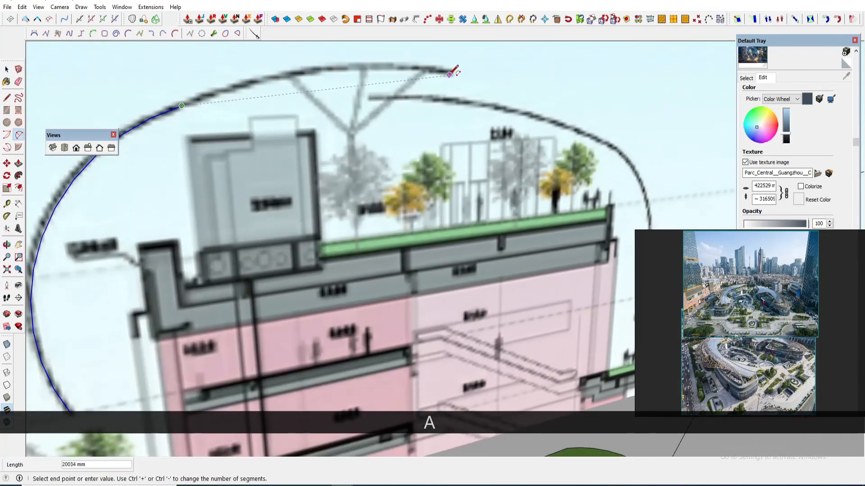
pyautogui.scroll(1, 335, 63)
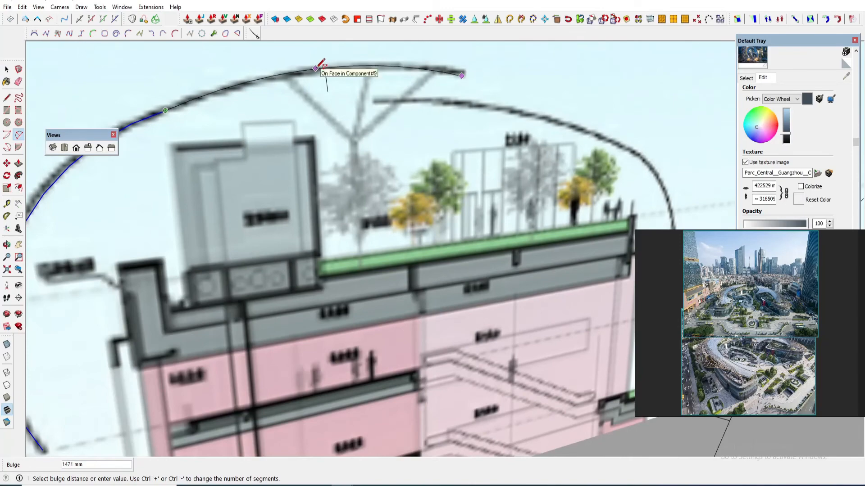
pyautogui.scroll(-1, 318, 71)
# Trace the start of the left section's second shell curve with an arc from its inner free end across the roof garden
pyautogui.press('a')
pyautogui.scroll(2, 386, 89)
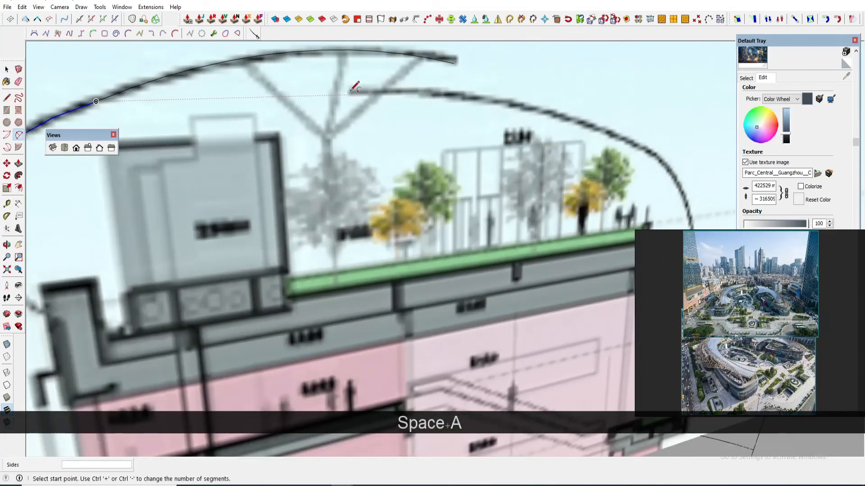
pyautogui.scroll(1, 591, 125)
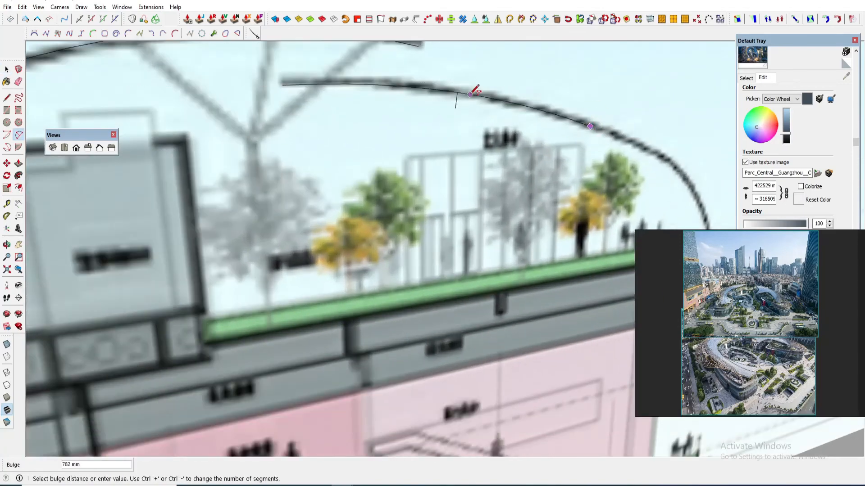
pyautogui.click(428, 88)
pyautogui.press('space')
# Continue the left section's second shell curve with arcs around the right shoulder and down to its lower end
pyautogui.press('a')
pyautogui.keyDown('shift'); pyautogui.moveTo(591, 128); pyautogui.dragTo(409, 53, button='middle'); pyautogui.keyUp('shift')
pyautogui.click(409, 53)
pyautogui.click(517, 89)
pyautogui.click(439, 58)
pyautogui.press('space')
pyautogui.press('a')
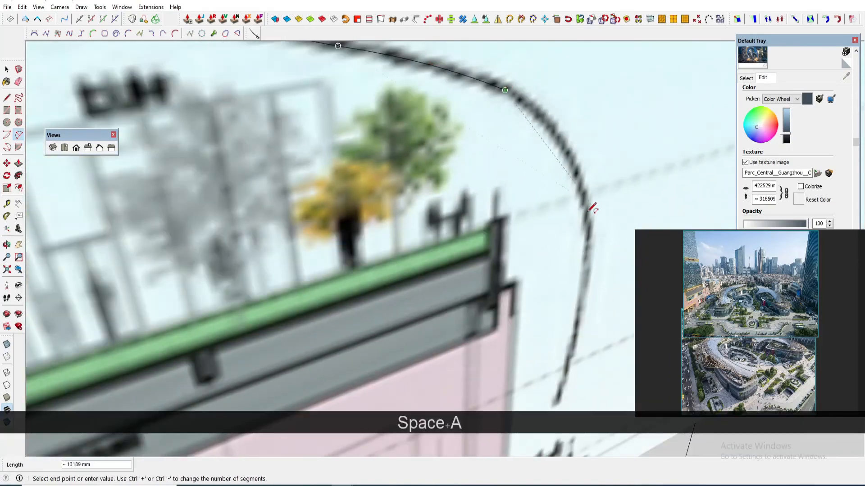
pyautogui.press('space')
pyautogui.press('a')
pyautogui.click(542, 337)
pyautogui.click(563, 259)
# Trace the left side of the right section's canopy shell with arcs from its lower end up to the shoulder
pyautogui.scroll(-3, 498, 257)
pyautogui.press('a')
pyautogui.click(390, 214)
pyautogui.scroll(2, 388, 212)
pyautogui.click(392, 119)
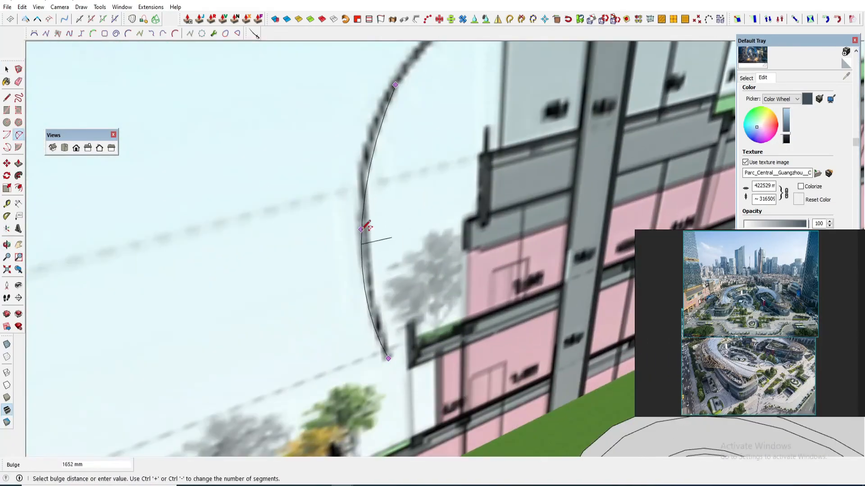
pyautogui.click(363, 228)
pyautogui.click(390, 162)
pyautogui.scroll(2, 389, 284)
pyautogui.click(382, 309)
pyautogui.click(367, 198)
pyautogui.click(387, 70)
pyautogui.click(424, 76)
pyautogui.click(363, 133)
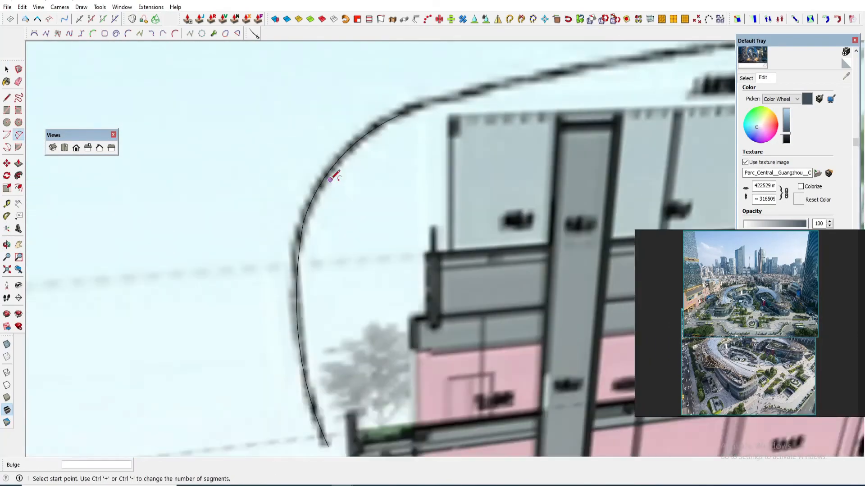
# Trace the upper part of the right section's left shell curve with an arc from the shoulder towards its free end
pyautogui.click(397, 116)
pyautogui.click(632, 89)
pyautogui.keyDown('shift'); pyautogui.moveTo(632, 89); pyautogui.dragTo(367, 51, button='middle'); pyautogui.keyUp('shift')
pyautogui.press('space')
pyautogui.scroll(2, 401, 126)
pyautogui.click(406, 91)
# Trace the right section's other shell curve with arcs over the roof trees, around the shoulder and down to its lower right end
pyautogui.press('a')
pyautogui.click(405, 113)
pyautogui.click(531, 138)
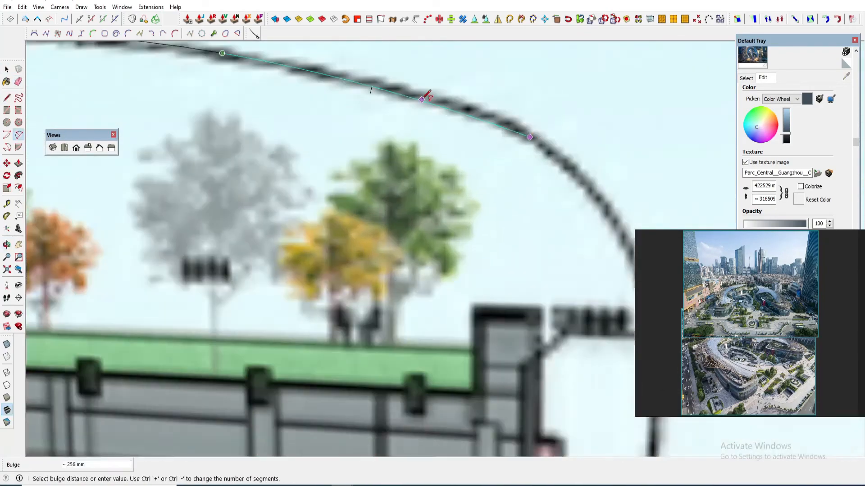
pyautogui.click(425, 94)
pyautogui.press('a')
pyautogui.press('e')
pyautogui.press('a')
pyautogui.click(546, 122)
pyautogui.scroll(2, 522, 296)
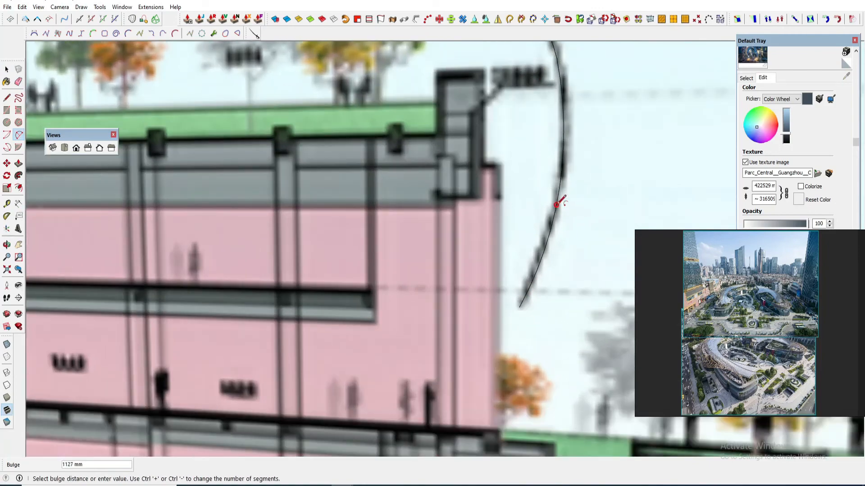
pyautogui.click(559, 203)
# Hide the upright section drawing so that only the traced shell curves stand over the site
pyautogui.press('space')
pyautogui.scroll(-2, 570, 216)
pyautogui.scroll(-2, 574, 219)
pyautogui.rightClick(576, 219)
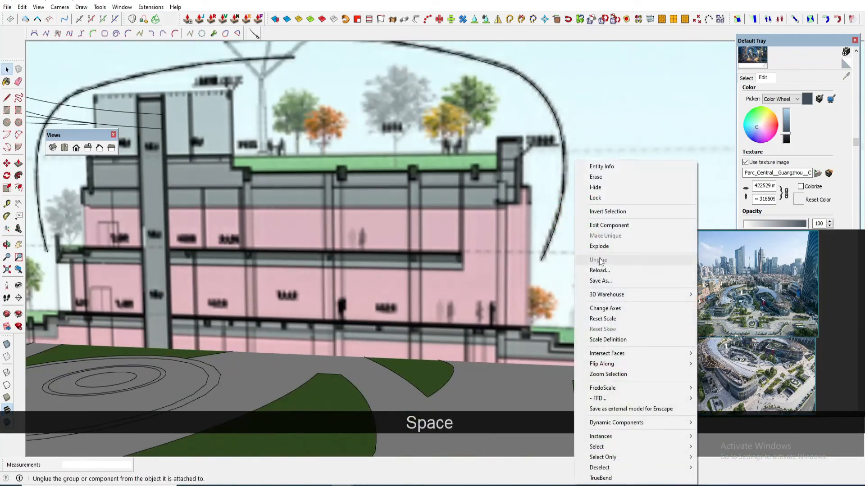
pyautogui.click(603, 188)
pyautogui.scroll(-3, 551, 203)
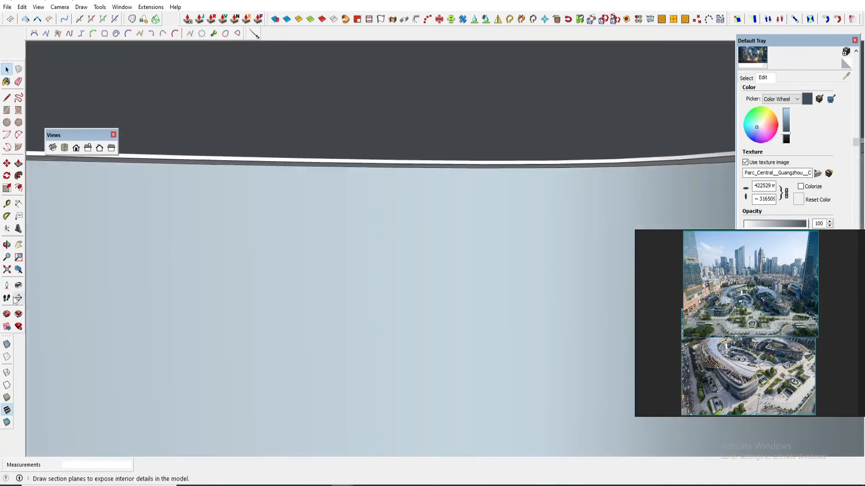
pyautogui.click(20, 270)
pyautogui.moveTo(290, 293); pyautogui.dragTo(452, 340, button='middle')
pyautogui.scroll(-6, 452, 340)
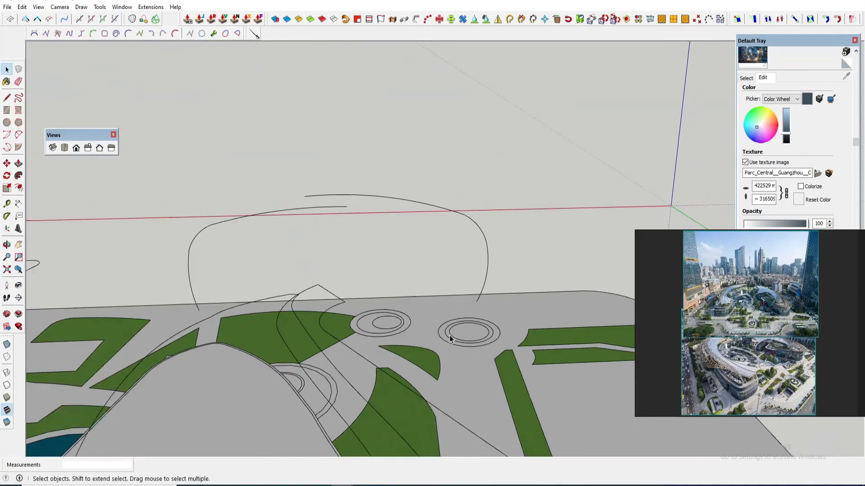
pyautogui.scroll(-3, 474, 284)
pyautogui.moveTo(474, 284); pyautogui.dragTo(293, 229, button='middle')
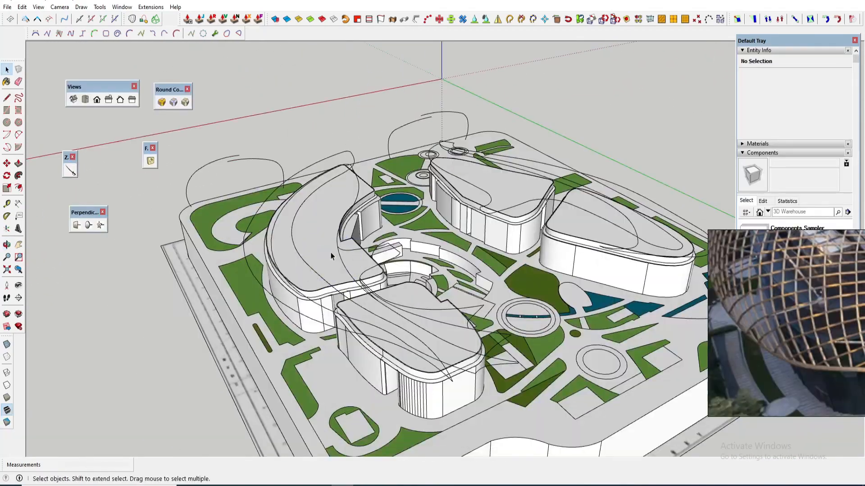
# Copy the left section's left shell profile curve onto the empty ground beside the site
pyautogui.scroll(5, 220, 167)
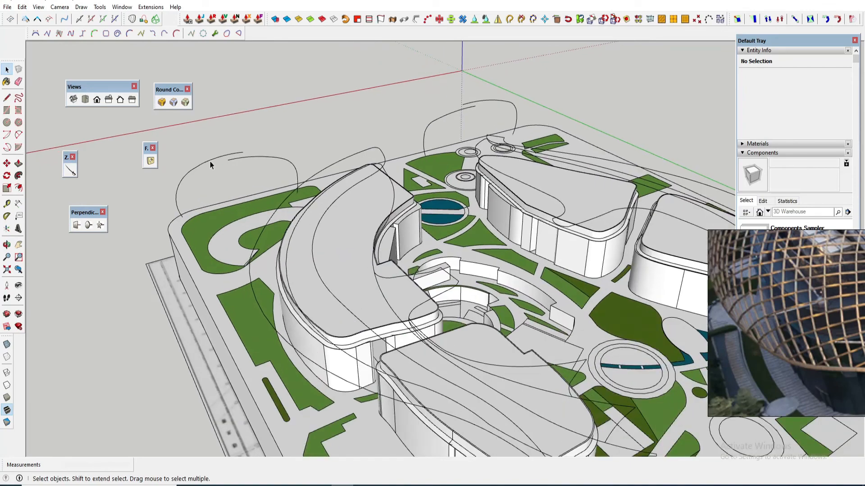
pyautogui.scroll(-3, 211, 164)
pyautogui.moveTo(211, 164); pyautogui.dragTo(364, 193, button='middle')
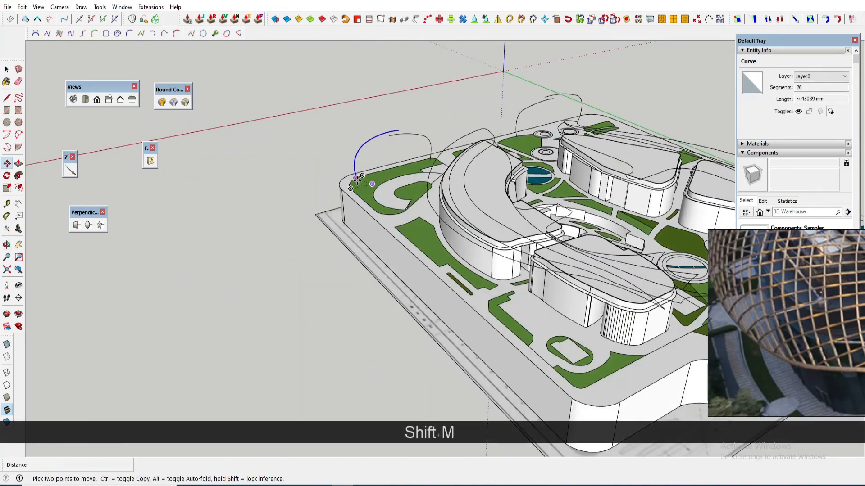
pyautogui.press('ctrl')
pyautogui.click(356, 178)
pyautogui.press('space')
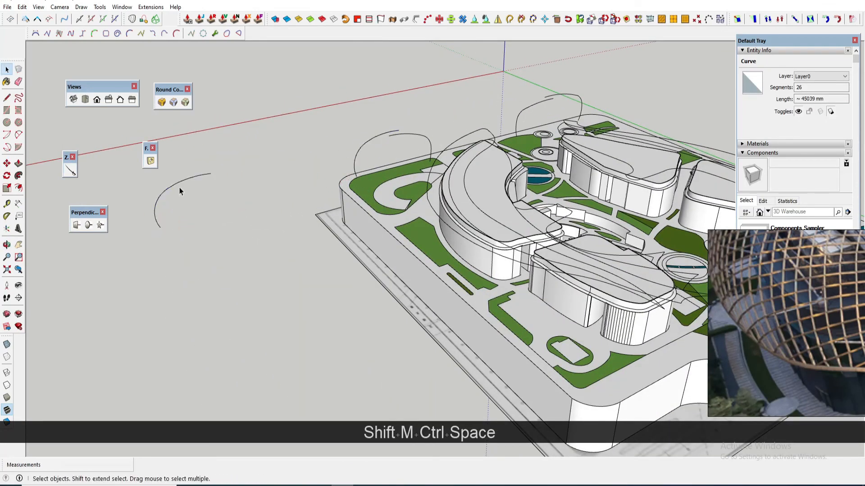
# Convert the copied profile curve into a segmented polyline with 15 segments
pyautogui.click(179, 184)
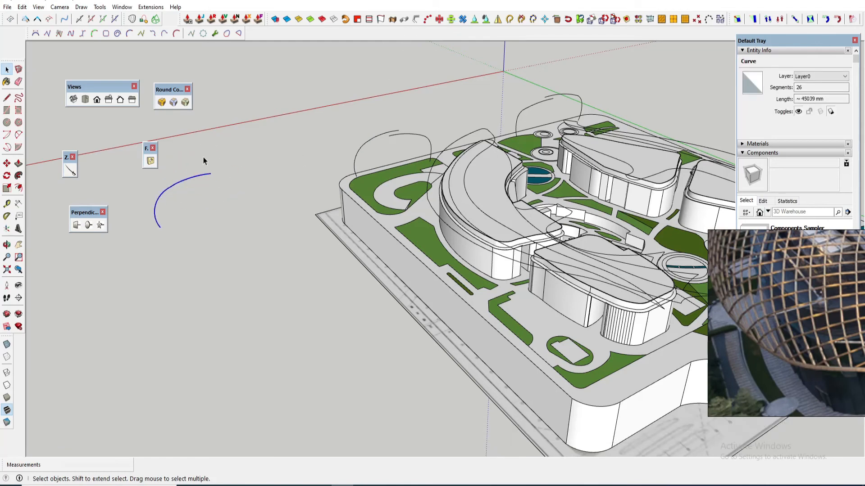
pyautogui.rightClick(189, 182)
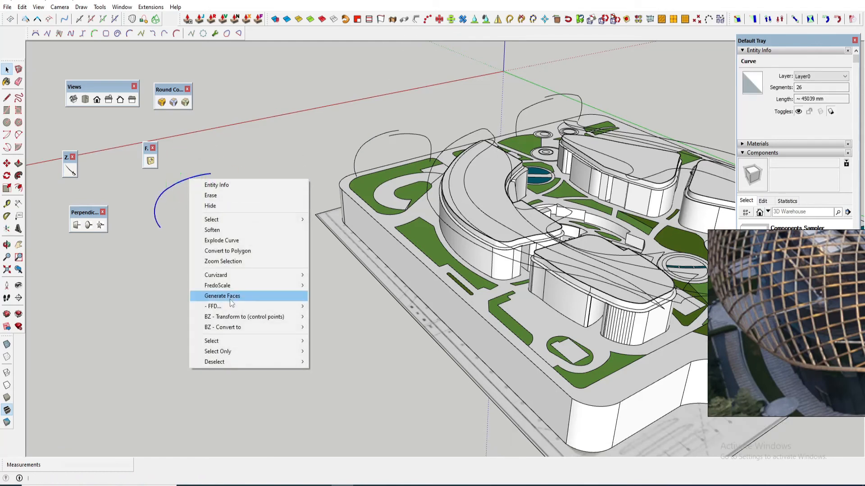
pyautogui.moveTo(248, 328)
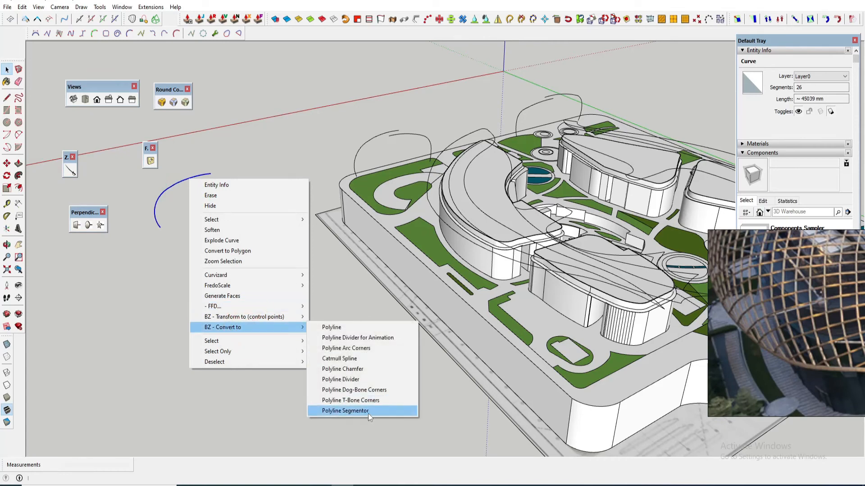
pyautogui.click(368, 410)
pyautogui.write('15')
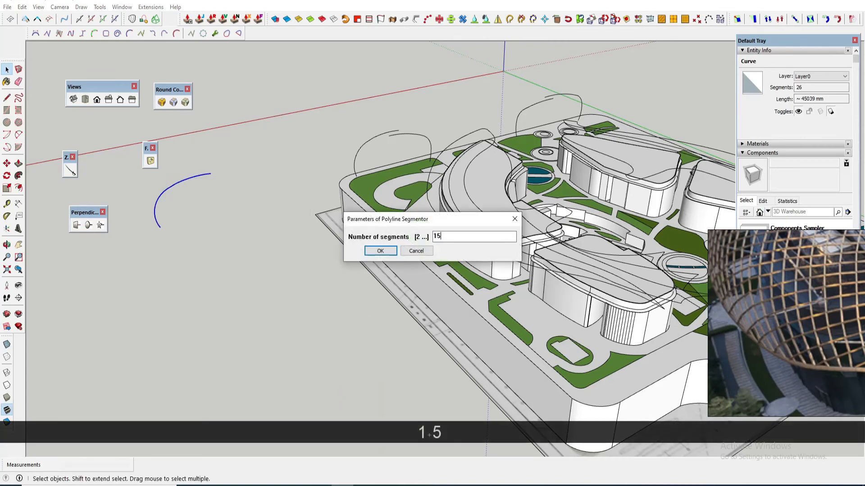
pyautogui.click(380, 250)
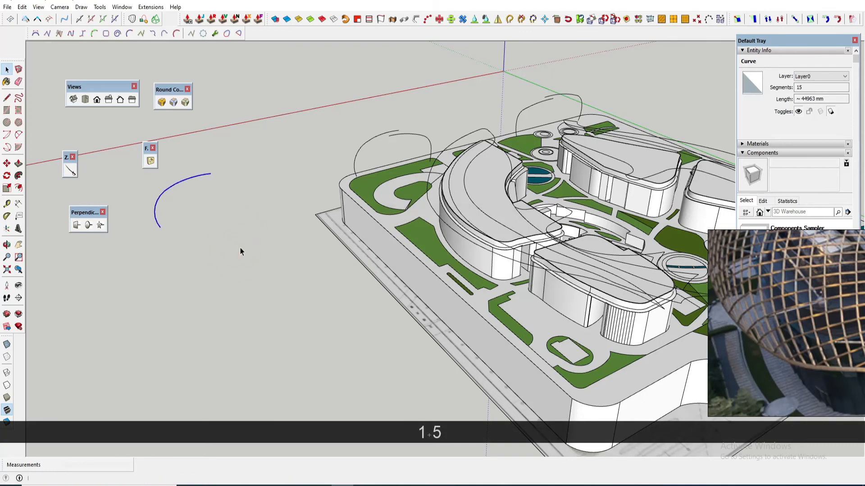
# Open the left canopy's outline component and copy all its outline curves onto the empty ground near the copied profile
pyautogui.scroll(1, 240, 252)
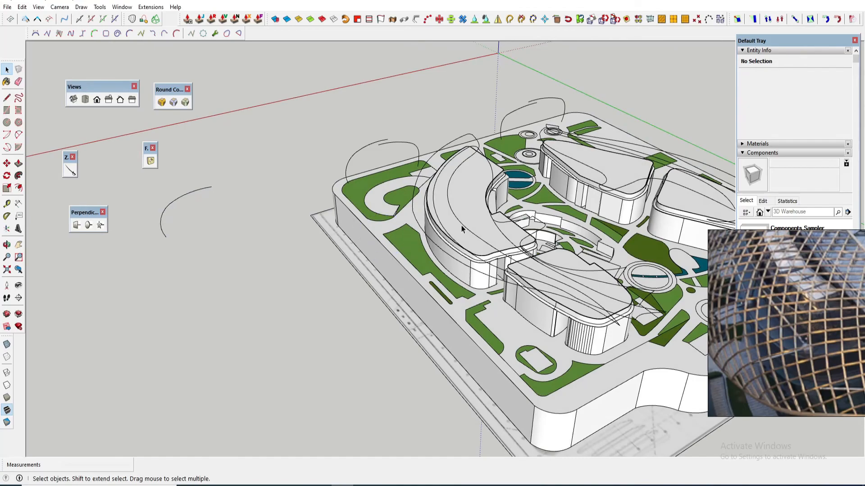
pyautogui.scroll(4, 417, 230)
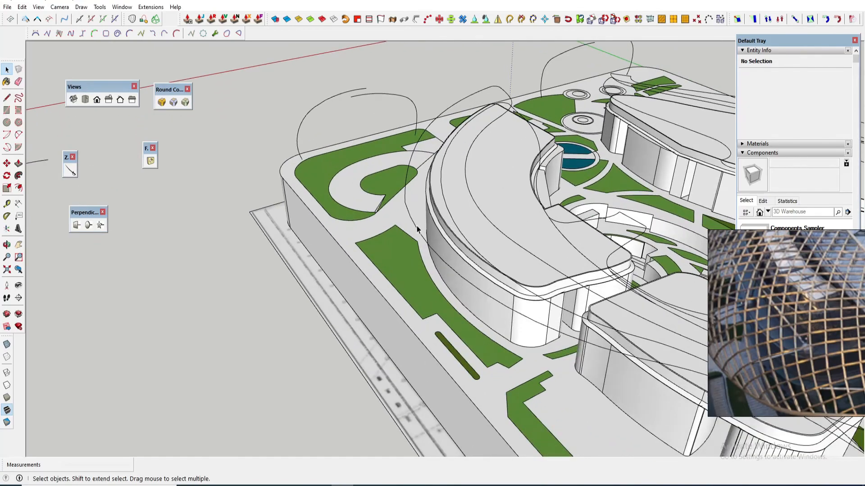
pyautogui.click(444, 223)
pyautogui.moveTo(444, 223); pyautogui.dragTo(393, 240, button='middle')
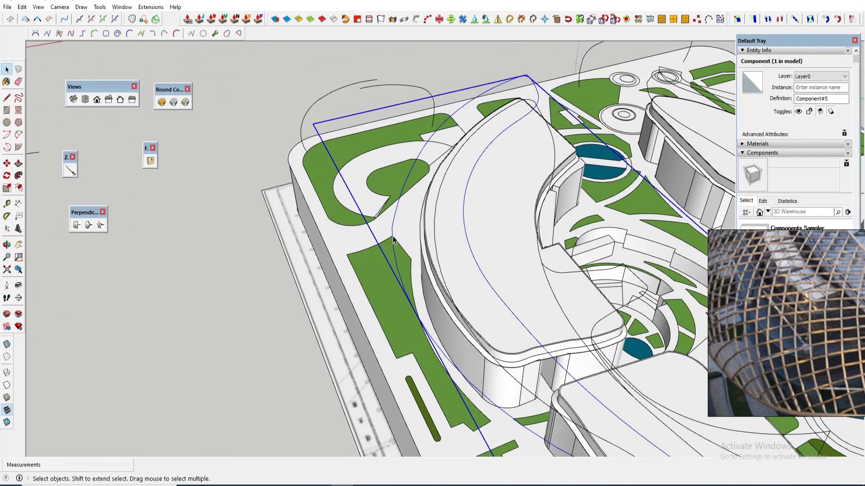
pyautogui.doubleClick(393, 240)
pyautogui.scroll(-5, 413, 177)
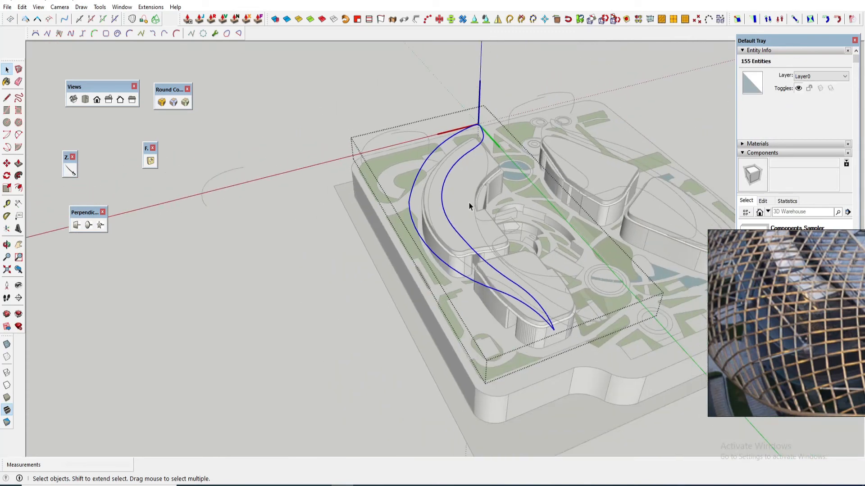
pyautogui.press('m')
pyautogui.press('ctrl')
pyautogui.click(471, 180)
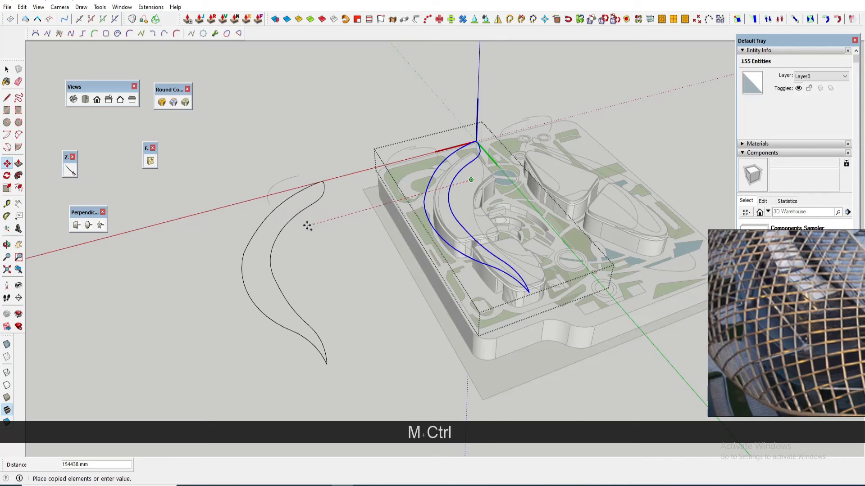
pyautogui.scroll(5, 243, 255)
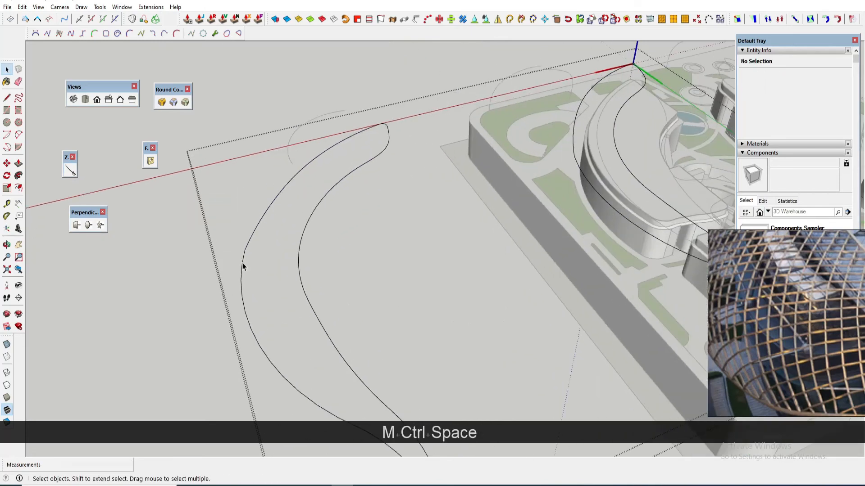
# Bridge the kink in the copied outline's outer curve with a smooth arc
pyautogui.click(241, 261)
pyautogui.press('a')
pyautogui.click(239, 284)
pyautogui.scroll(2, 274, 198)
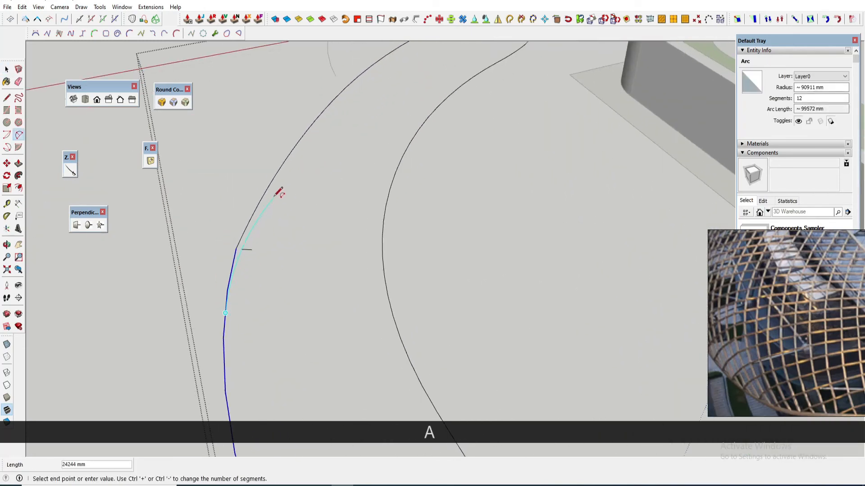
pyautogui.scroll(1, 260, 202)
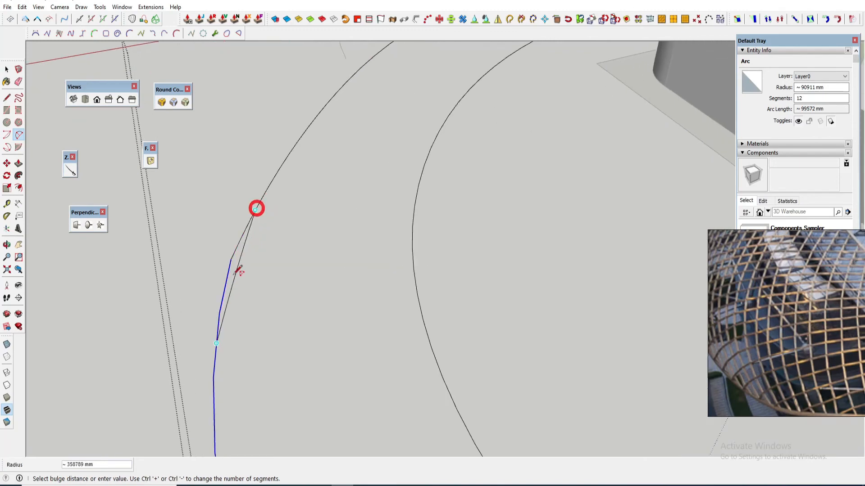
pyautogui.click(223, 295)
pyautogui.press('space')
# Erase the old kinked edges beside the bridging arc and delete the face filling the copied outline
pyautogui.scroll(2, 236, 257)
pyautogui.press('e')
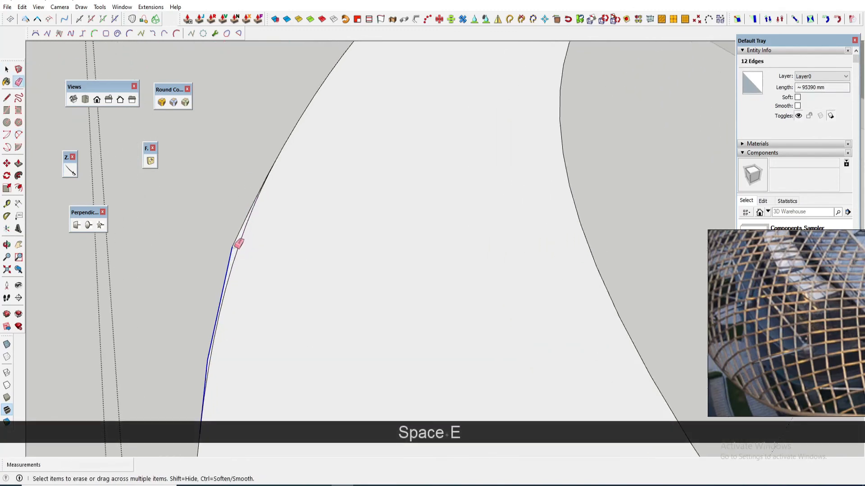
pyautogui.scroll(-3, 247, 232)
pyautogui.press('space')
pyautogui.click(280, 257)
pyautogui.scroll(-3, 281, 251)
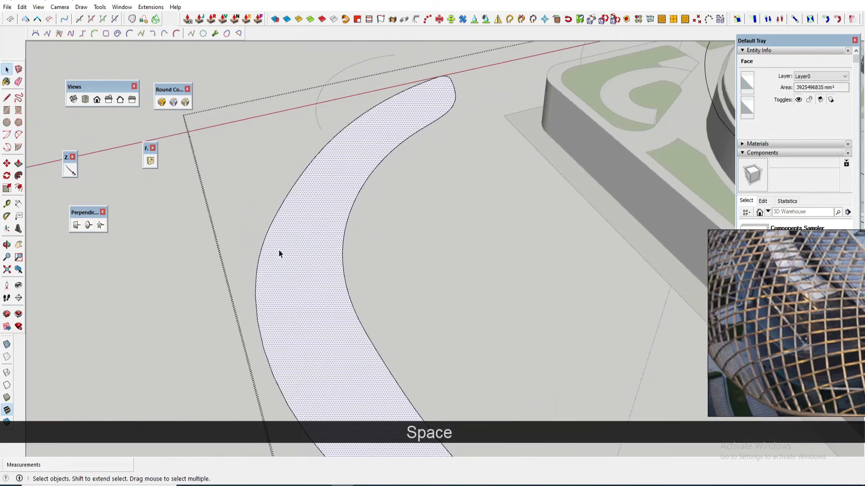
pyautogui.press('Delete')
# Draw an arc continuing the outer curve's bend past the copied outline's lower tip
pyautogui.scroll(-3, 285, 252)
pyautogui.moveTo(286, 235); pyautogui.dragTo(328, 401, button='middle')
pyautogui.scroll(5, 332, 270)
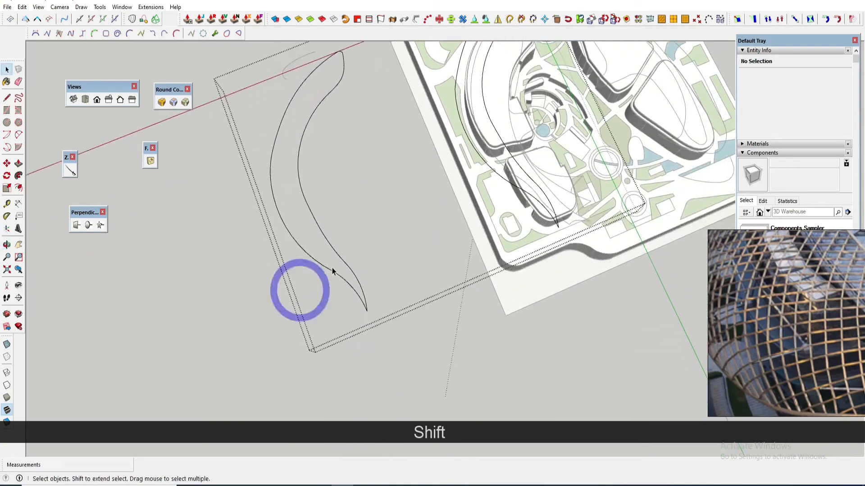
pyautogui.scroll(5, 321, 217)
pyautogui.press('a')
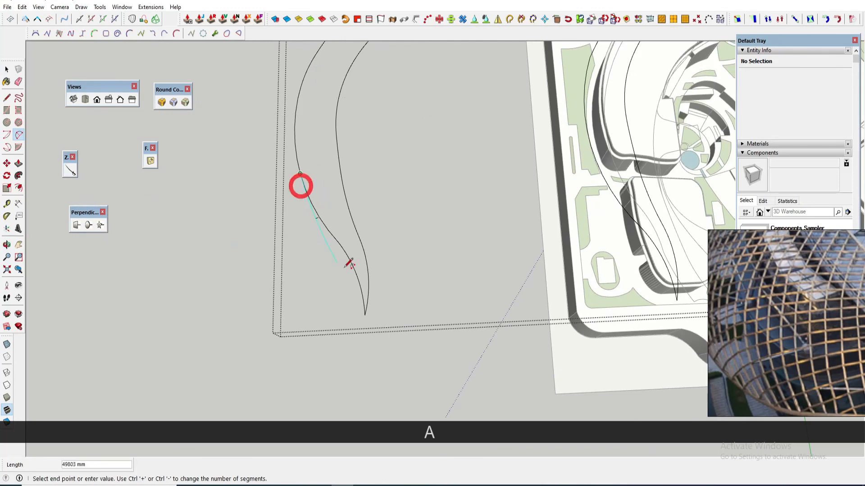
pyautogui.scroll(2, 382, 326)
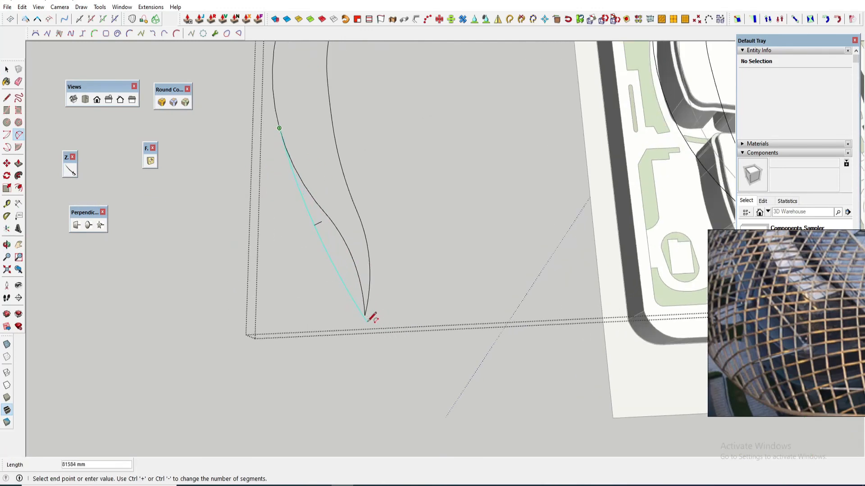
pyautogui.click(327, 246)
pyautogui.press('space')
# Draw an arc extending the outer curve beyond the copied outline's rounded upper end
pyautogui.scroll(-5, 352, 297)
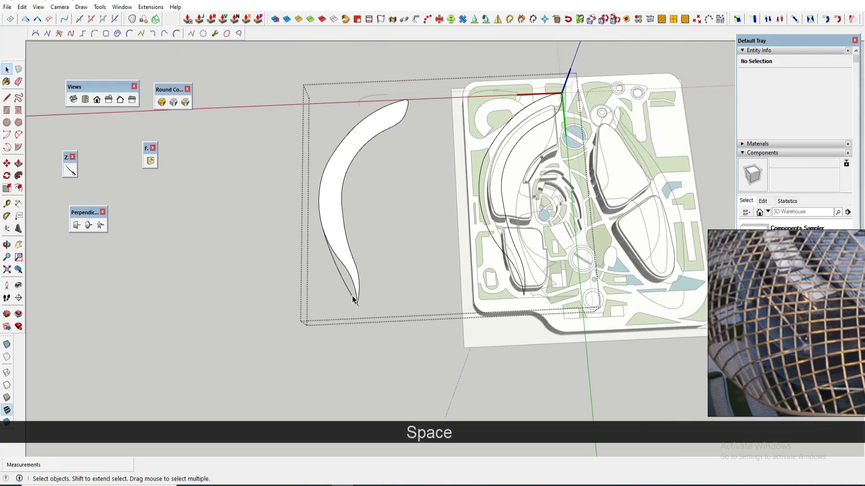
pyautogui.scroll(6, 406, 103)
pyautogui.press('a')
pyautogui.click(356, 104)
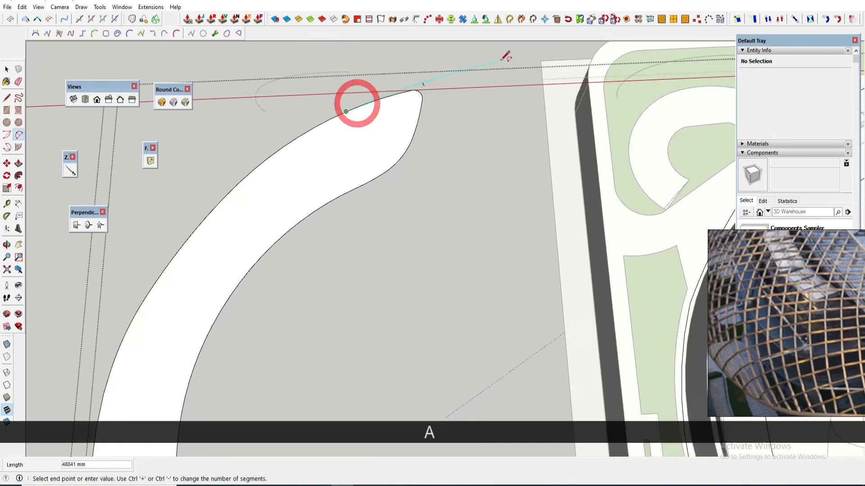
pyautogui.click(410, 84)
pyautogui.press('space')
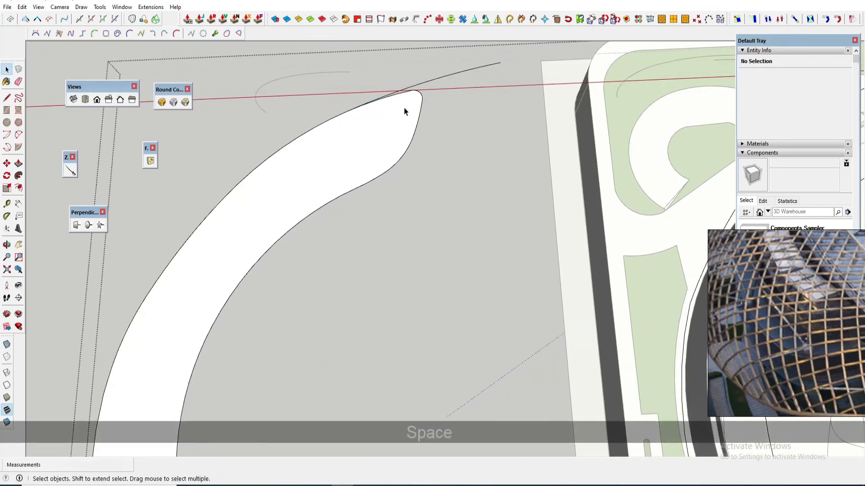
# Delete the outline's face and erase the old outer edges where the new arcs leave the upper and lower ends
pyautogui.click(403, 108)
pyautogui.scroll(3, 404, 108)
pyautogui.press('e')
pyautogui.click(377, 95)
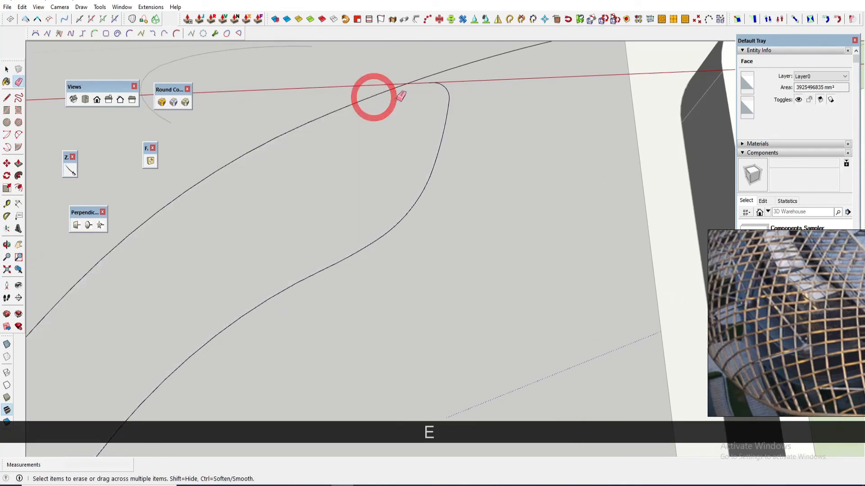
pyautogui.scroll(-8, 408, 94)
pyautogui.scroll(5, 307, 284)
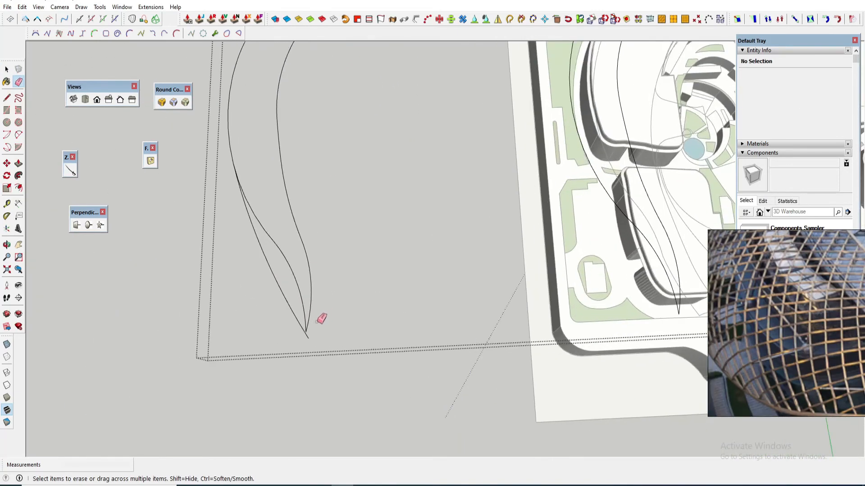
pyautogui.scroll(-2, 284, 201)
pyautogui.scroll(5, 230, 122)
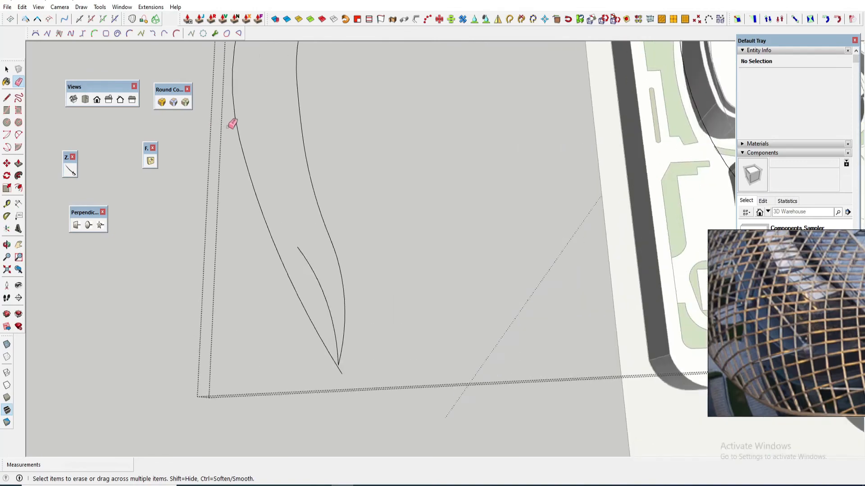
# Delete the copied outline's inner curve and leftover end pieces, keeping only the extended outer curve
pyautogui.press('space')
pyautogui.scroll(-2, 290, 170)
pyautogui.press('space')
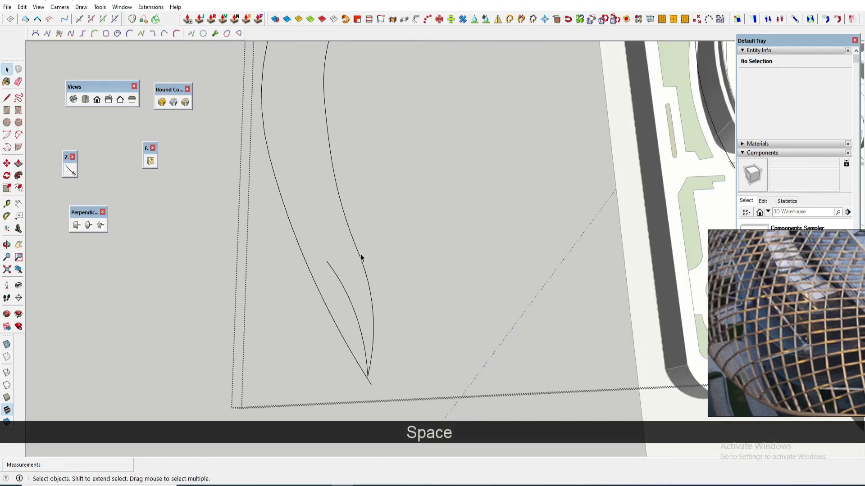
pyautogui.scroll(-5, 377, 319)
pyautogui.moveTo(377, 315); pyautogui.dragTo(411, 224, button='middle')
pyautogui.scroll(2, 424, 128)
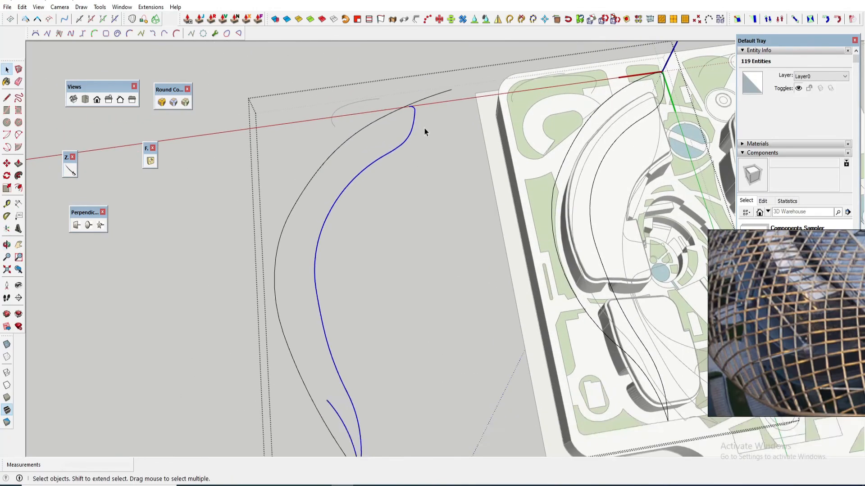
pyautogui.press('Delete')
pyautogui.press('Escape')
# Cut the extended outer curve from the outline component and paste it in place outside the component
pyautogui.moveTo(381, 117); pyautogui.dragTo(330, 181, button='middle')
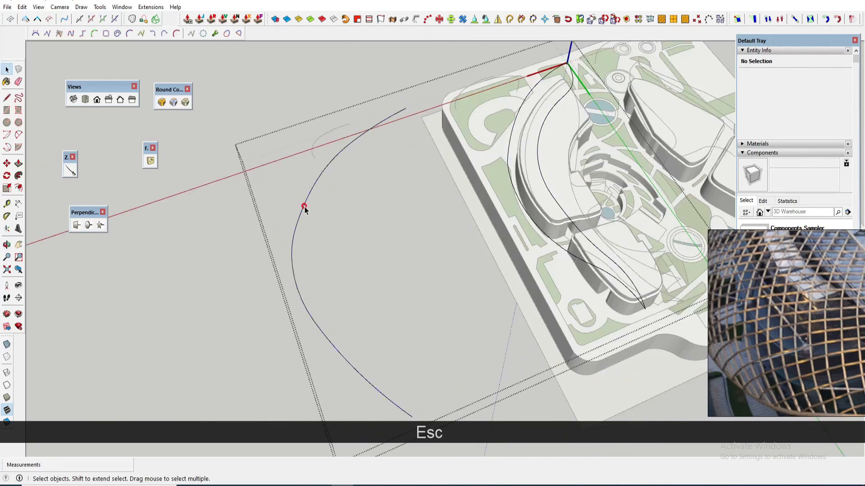
pyautogui.click(304, 207)
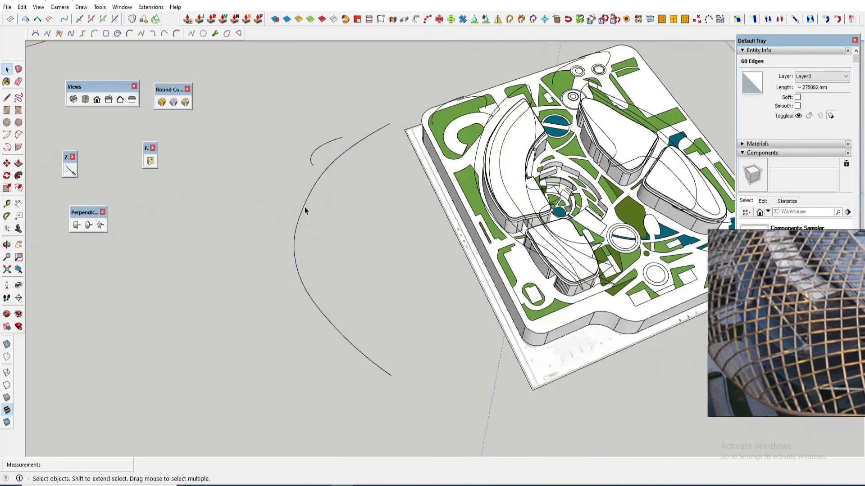
pyautogui.tripleClick(304, 208)
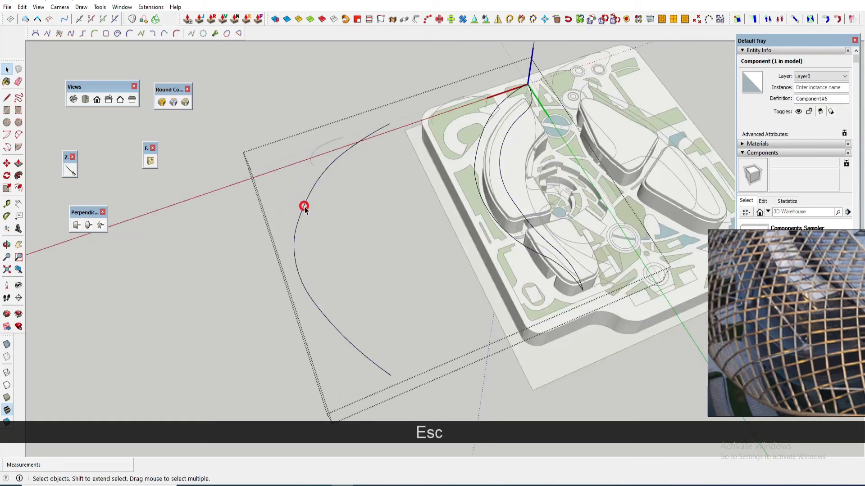
pyautogui.doubleClick(305, 207)
pyautogui.click(304, 206)
pyautogui.hotkey('ctrl', 'a')
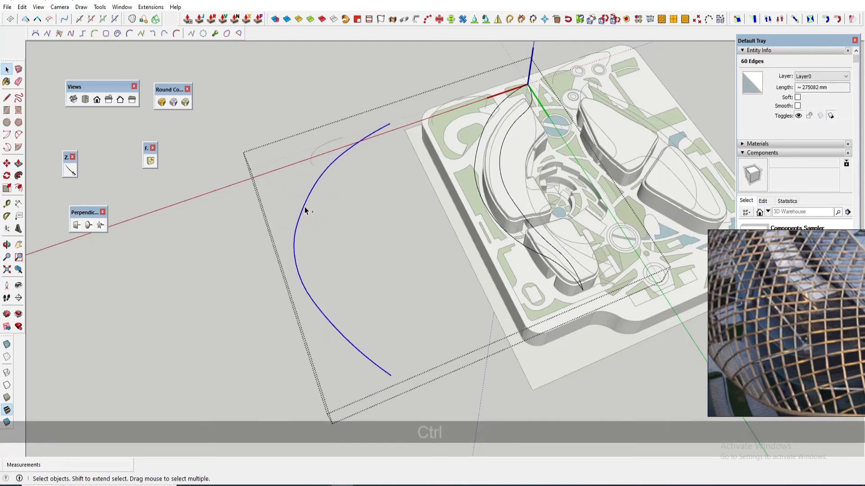
pyautogui.hotkey('ctrl', 'x')
pyautogui.click(21, 7)
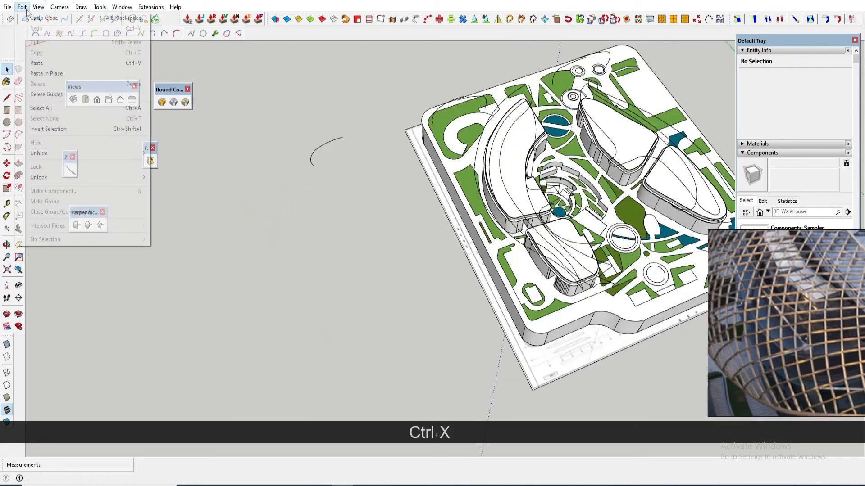
pyautogui.click(45, 71)
pyautogui.scroll(2, 317, 187)
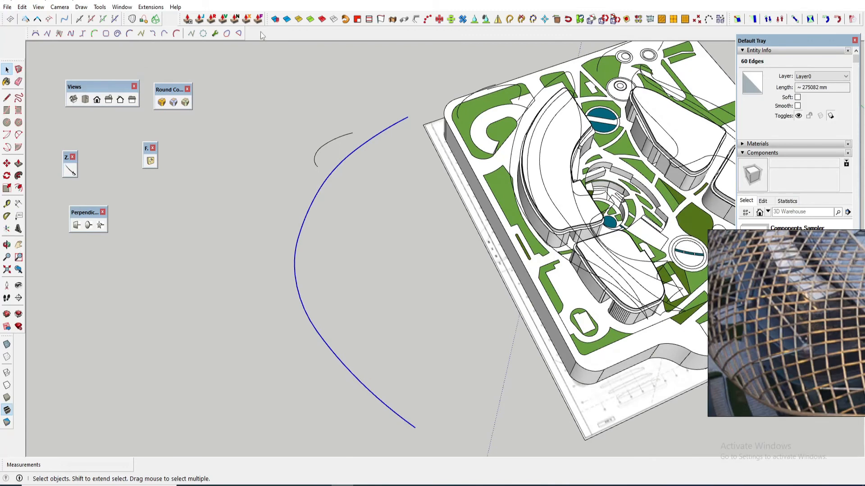
# Convert the extended outer curve into a polyline of 100 segments with the BZ Polyline Segmentor
pyautogui.rightClick(314, 202)
pyautogui.moveTo(382, 350)
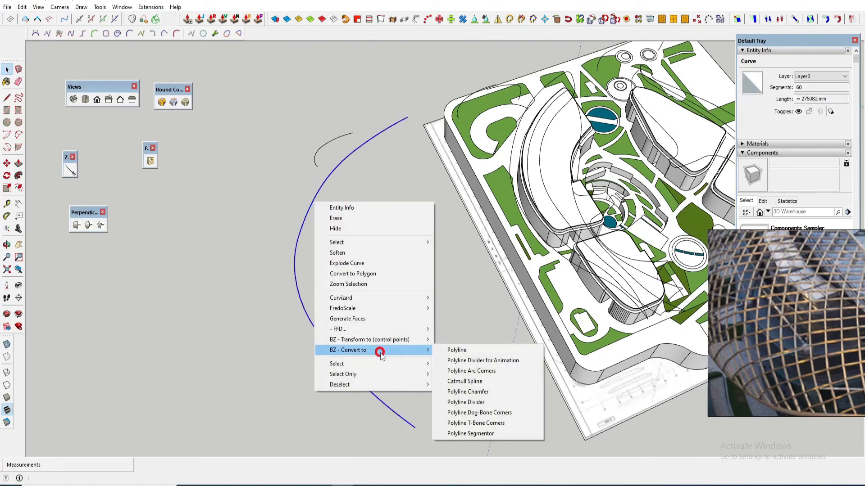
pyautogui.click(464, 432)
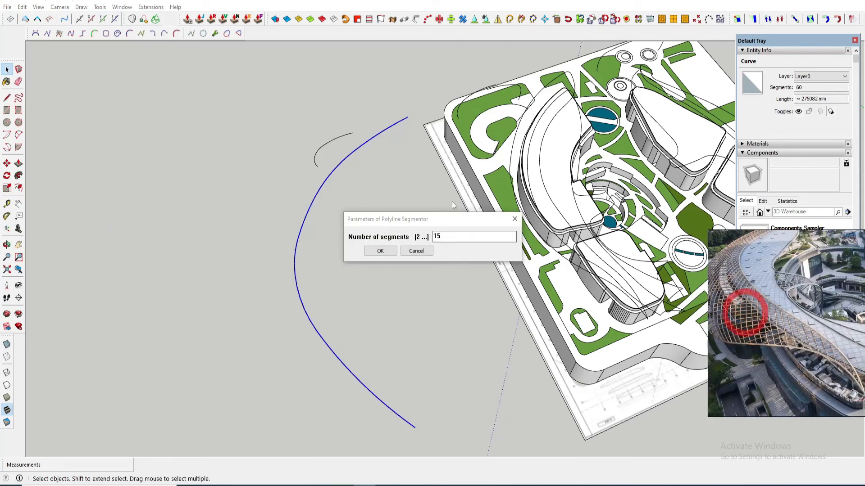
pyautogui.write('100')
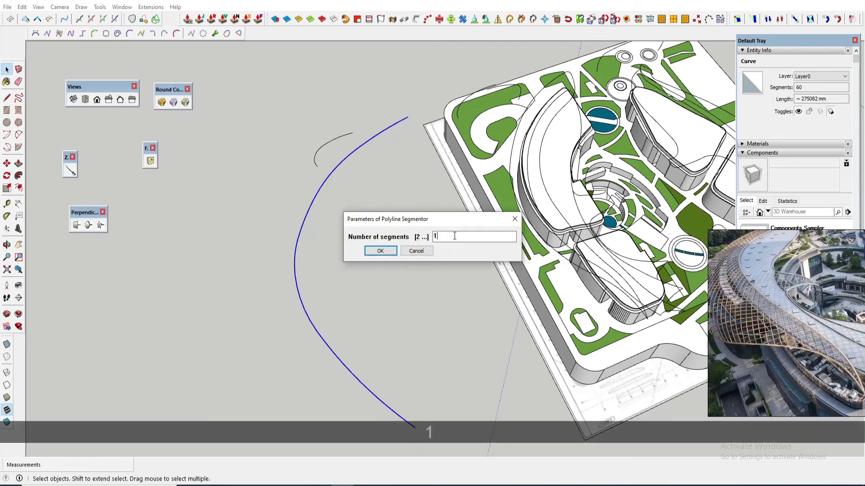
pyautogui.click(390, 252)
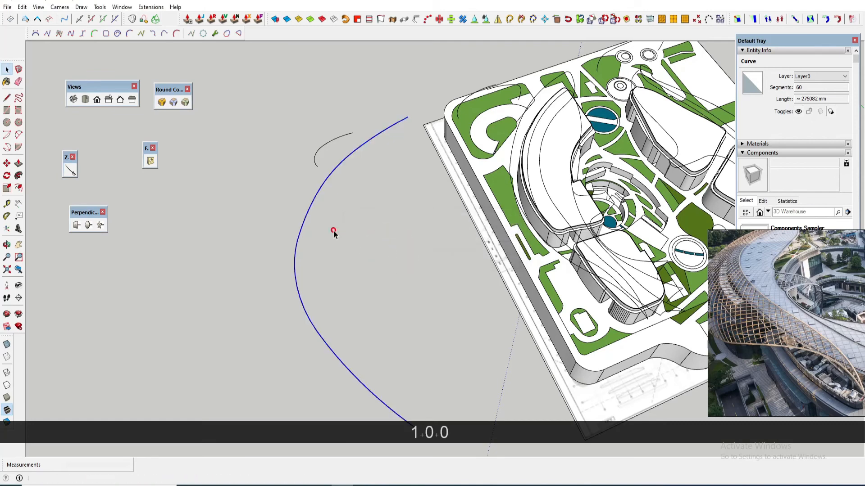
# Run Edge Follow Me with the 100-segment curve as path and the small arc as profile, correcting the profile's rotation to perpendicular
pyautogui.click(345, 160)
pyautogui.click(142, 8)
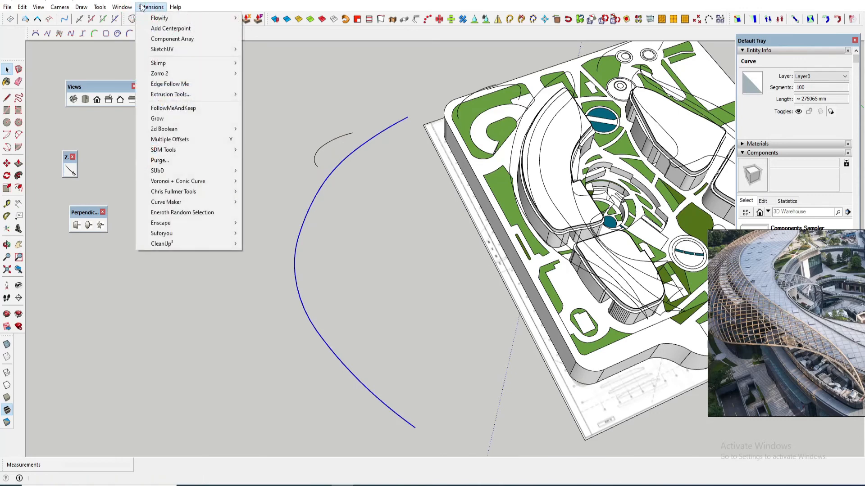
pyautogui.click(183, 85)
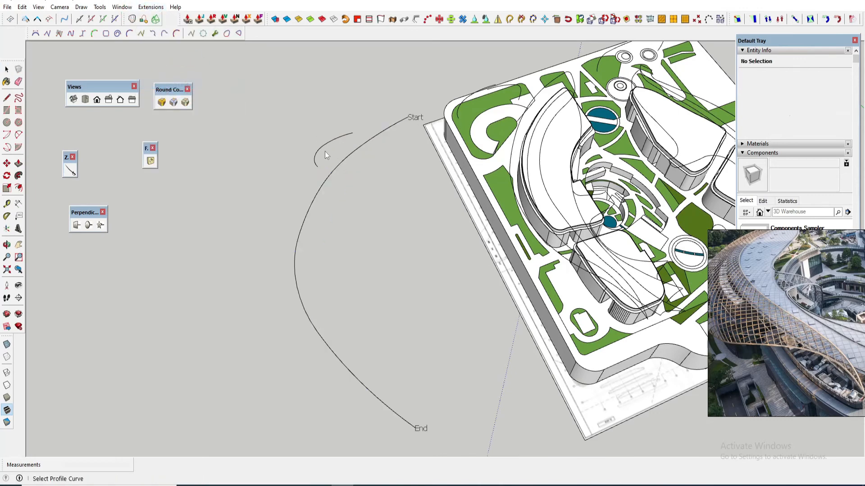
pyautogui.click(322, 147)
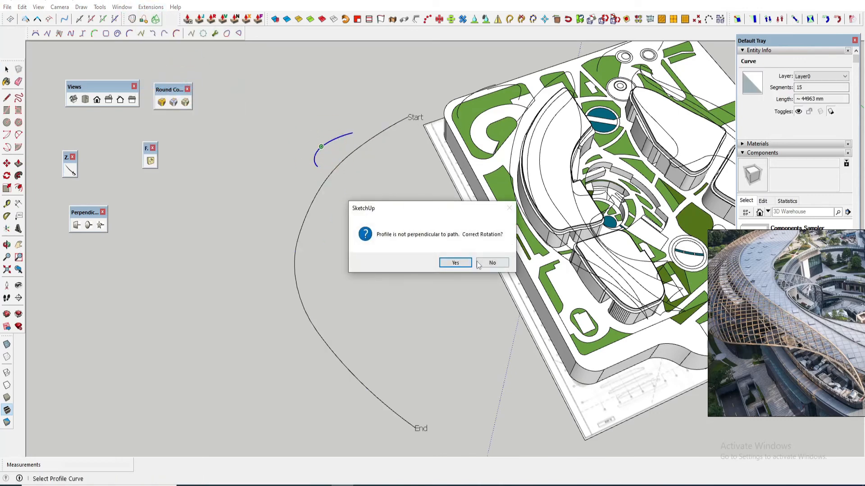
pyautogui.click(456, 263)
pyautogui.click(457, 264)
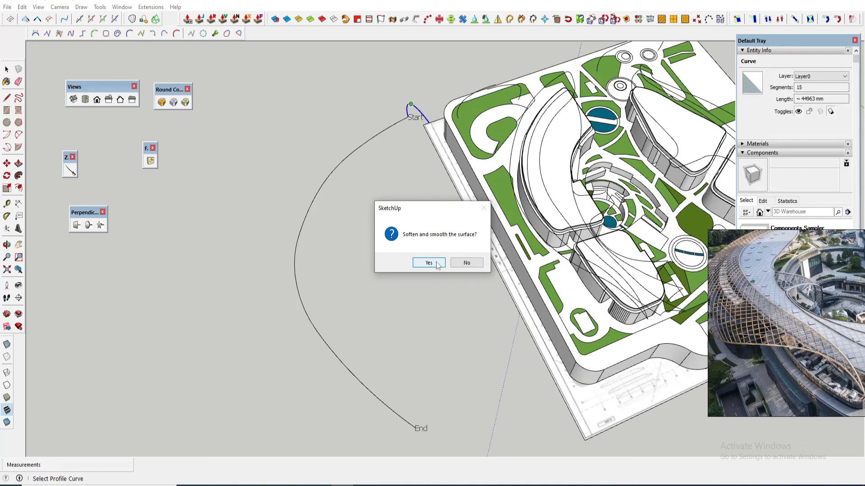
pyautogui.click(456, 263)
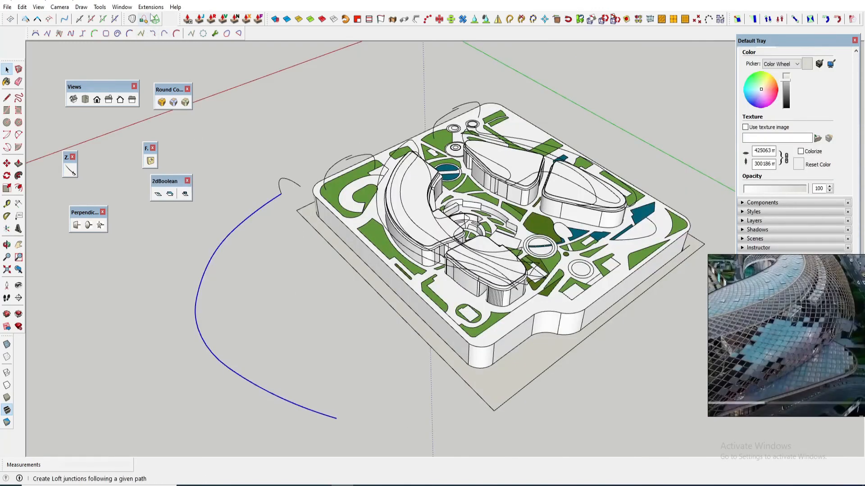
# Sweep the arc at the curve's start along the whole path with Edge Follow Me, softening and smoothing the surface
pyautogui.click(151, 7)
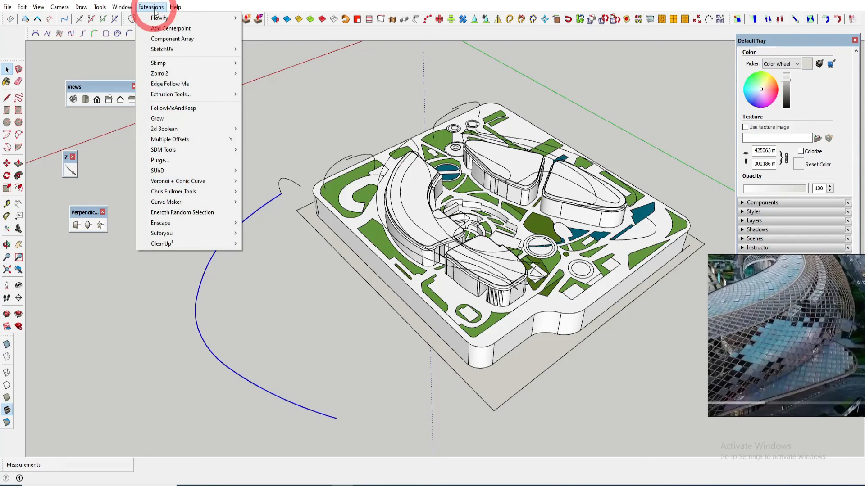
pyautogui.click(171, 84)
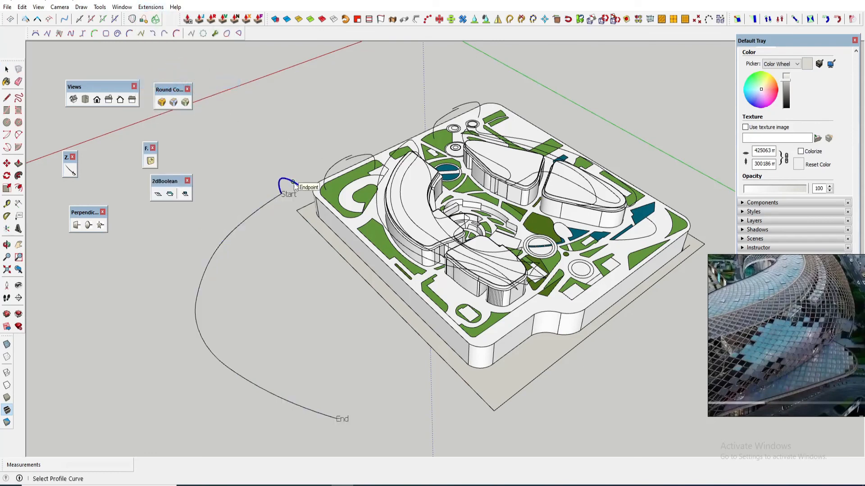
pyautogui.click(429, 263)
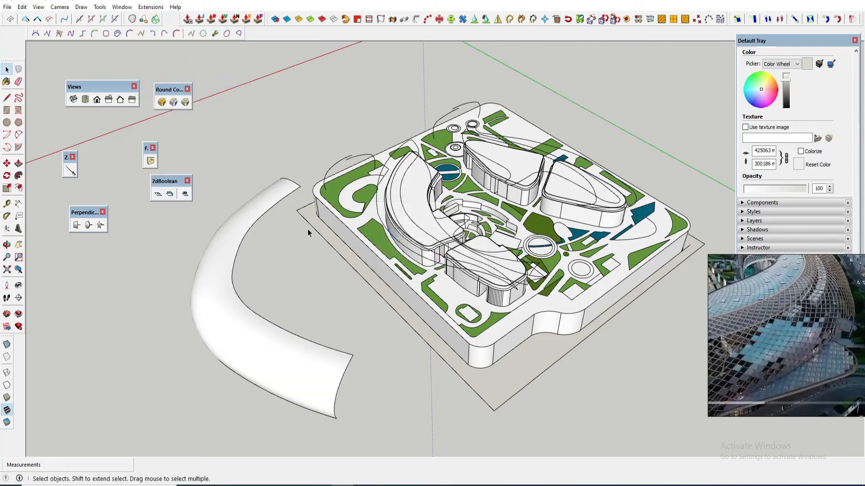
# Move the swept canopy surface from beside the site onto the crescent building, leaving the path and profile curves behind
pyautogui.moveTo(307, 229); pyautogui.dragTo(563, 304, button='middle')
pyautogui.press('space')
pyautogui.doubleClick(293, 370)
pyautogui.tripleClick(293, 367)
pyautogui.click(336, 374)
pyautogui.click(408, 307)
pyautogui.moveTo(407, 308); pyautogui.dragTo(351, 306, button='middle')
pyautogui.scroll(-2, 352, 306)
pyautogui.press('n')
pyautogui.scroll(2, 468, 379)
pyautogui.click(440, 347)
pyautogui.scroll(-3, 440, 347)
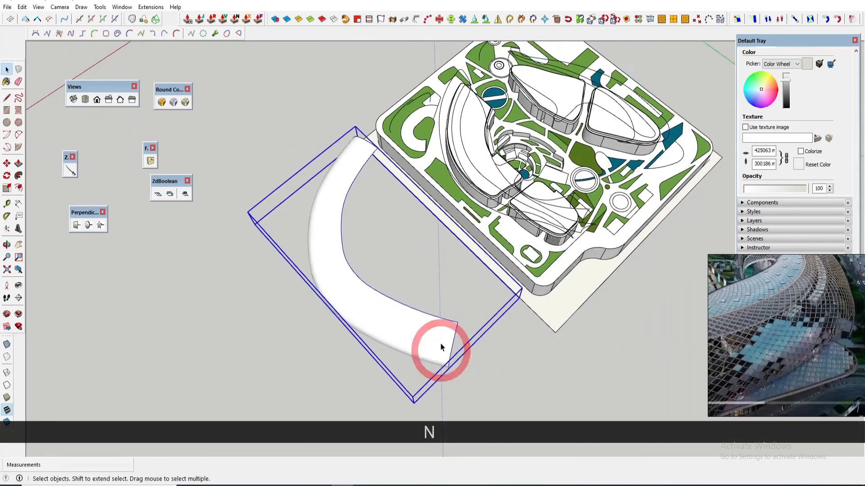
pyautogui.press('m')
pyautogui.click(465, 378)
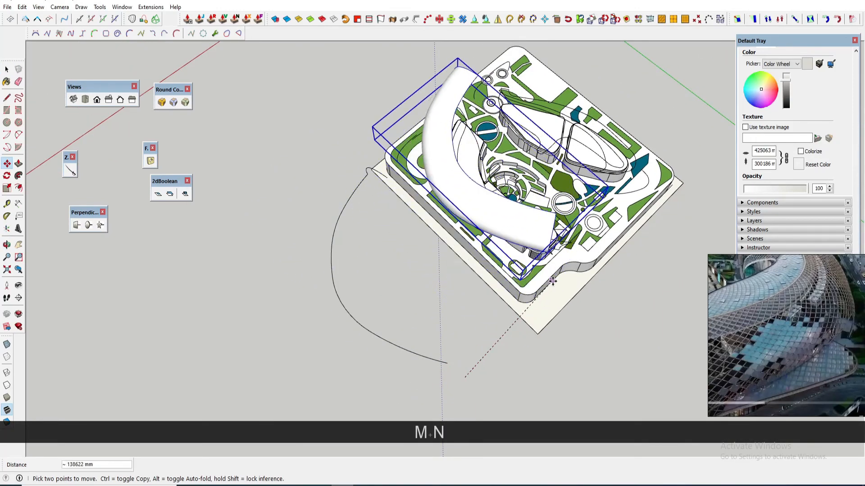
# Shift the canopy surface about 13 m in plan to align it with the crescent building's outline
pyautogui.press('n')
pyautogui.keyDown('shift'); pyautogui.moveTo(475, 284); pyautogui.dragTo(390, 352, button='middle'); pyautogui.keyUp('shift')
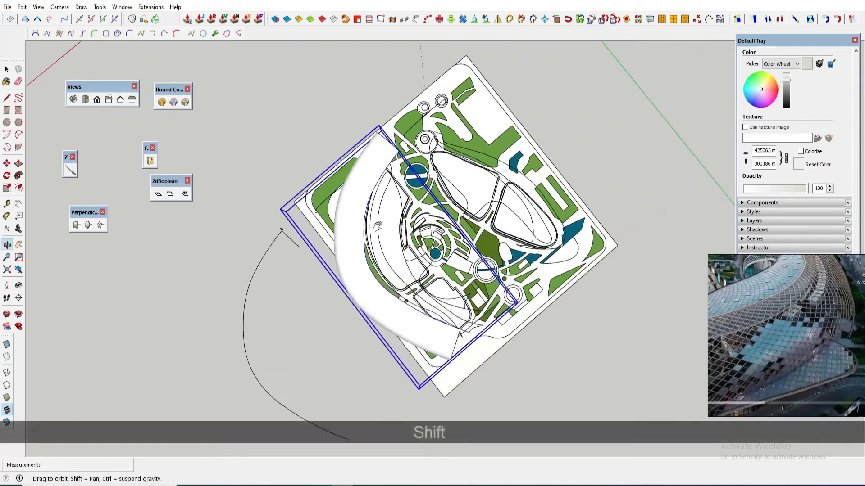
pyautogui.scroll(8, 411, 200)
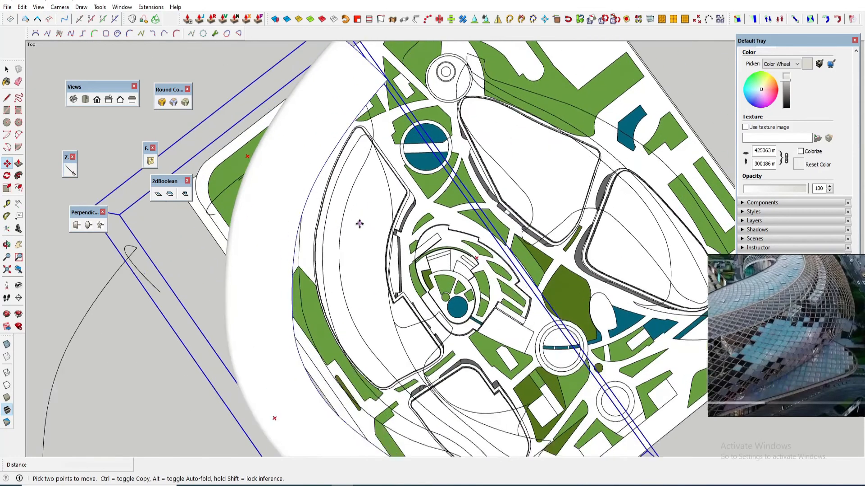
pyautogui.click(345, 231)
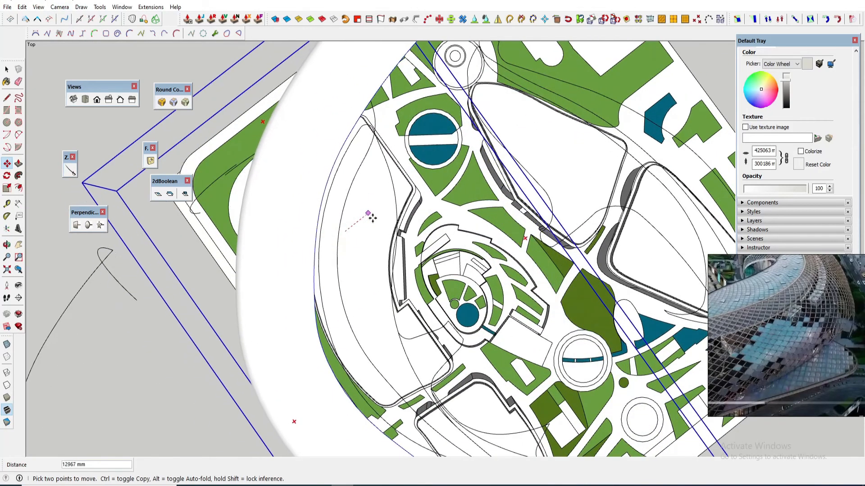
pyautogui.scroll(-5, 385, 207)
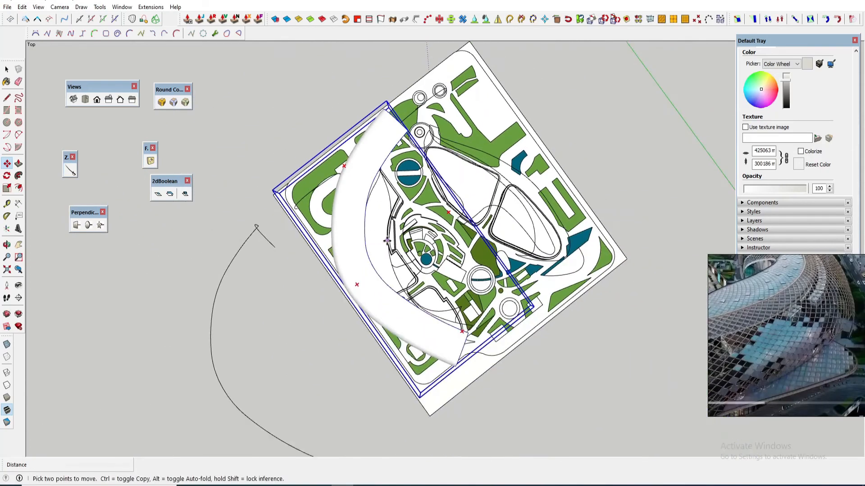
# Lower the canopy geometry inside its group by about 59.6 m to the level of the buildings, and close the group
pyautogui.moveTo(385, 207); pyautogui.dragTo(417, 266, button='middle')
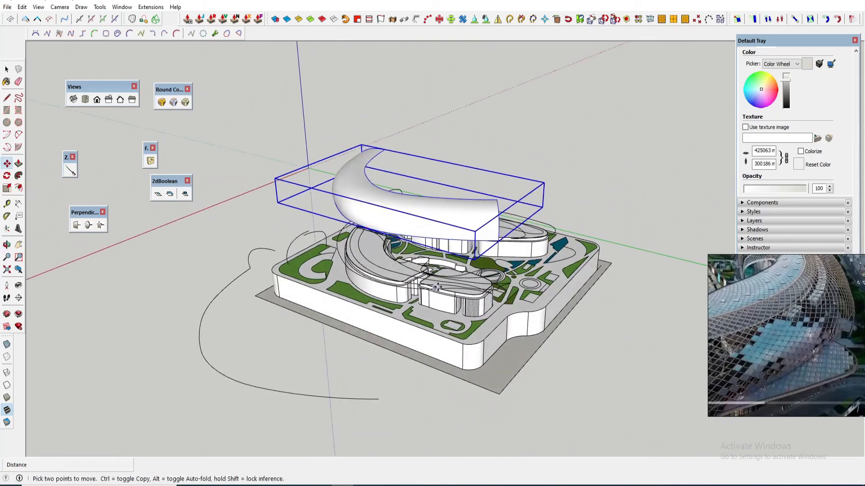
pyautogui.scroll(4, 485, 343)
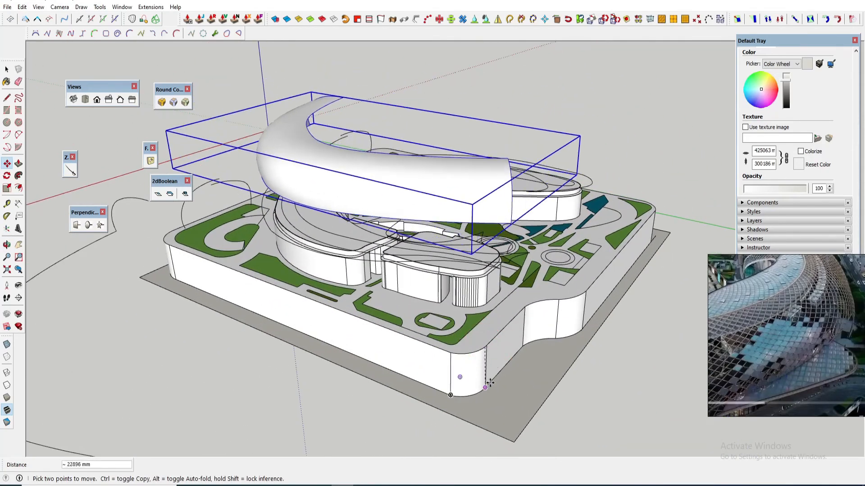
pyautogui.scroll(-3, 475, 349)
pyautogui.press('space')
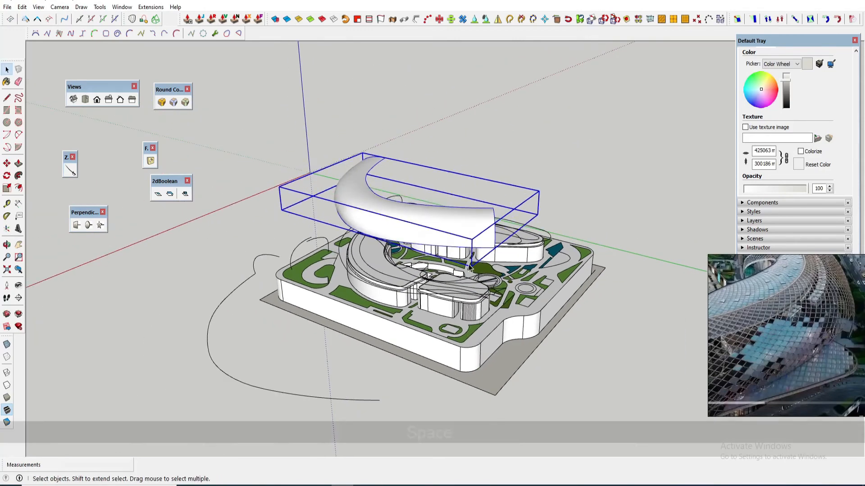
pyautogui.scroll(1, 435, 232)
pyautogui.tripleClick(436, 231)
pyautogui.moveTo(463, 299)
pyautogui.mouseDown(button='middle')
pyautogui.moveTo(432, 206)
pyautogui.moveTo(468, 283)
pyautogui.mouseUp(button='middle')
pyautogui.press('m')
pyautogui.click(472, 282)
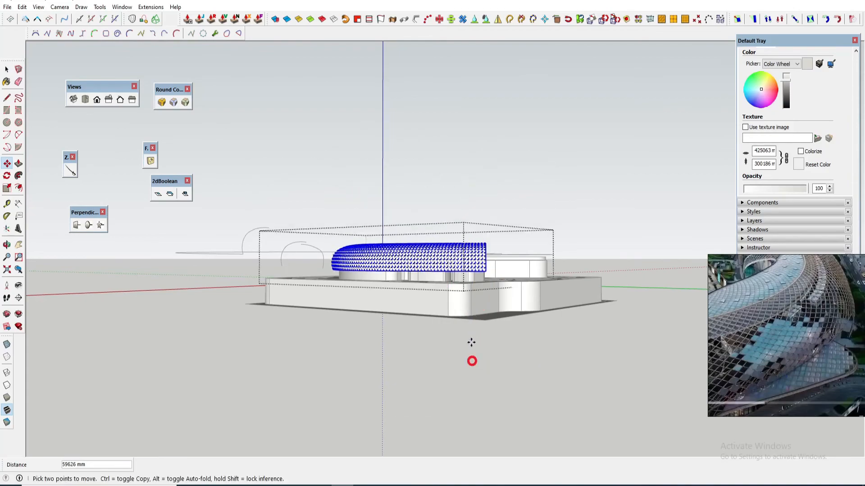
pyautogui.moveTo(471, 342); pyautogui.dragTo(435, 389, button='middle')
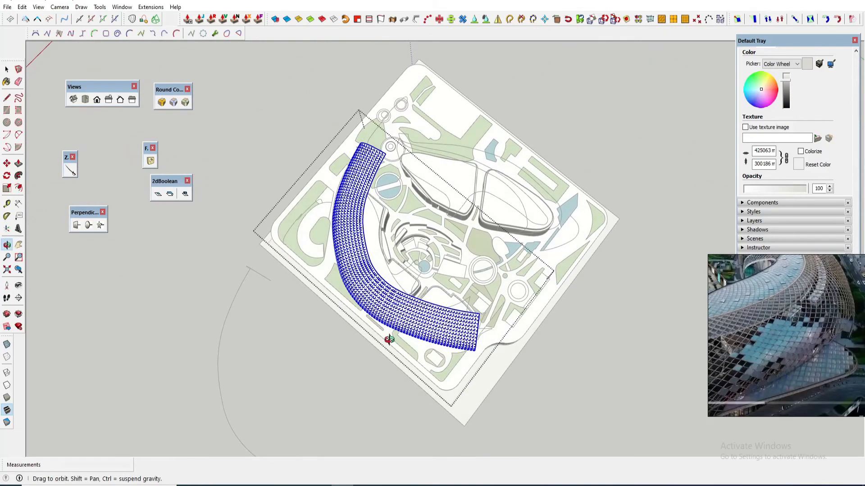
pyautogui.moveTo(454, 319); pyautogui.dragTo(363, 316, button='middle')
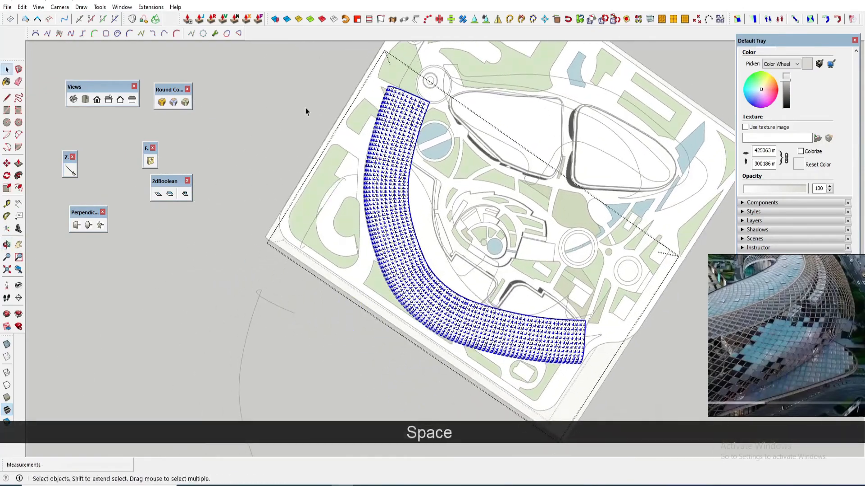
pyautogui.moveTo(306, 111); pyautogui.dragTo(349, 215, button='middle')
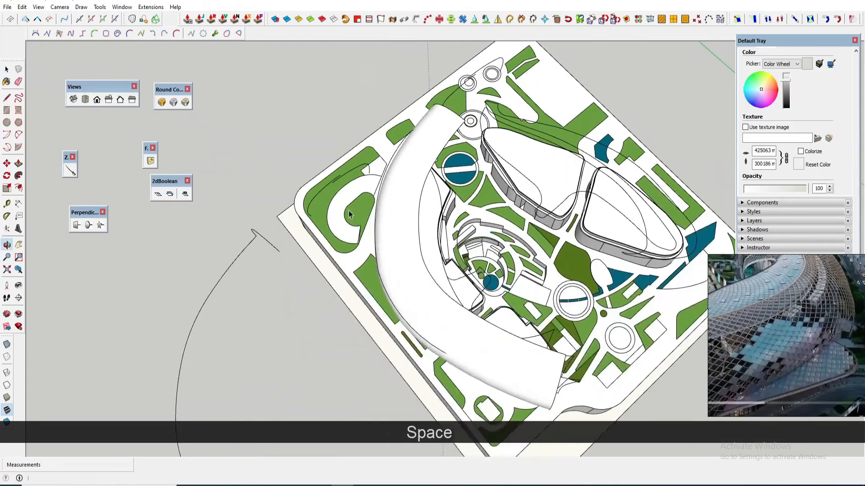
pyautogui.press('space')
# Switch the display to X-ray and turn on hidden geometry to show the canopy surface's grid lines
pyautogui.click(8, 345)
pyautogui.moveTo(459, 131); pyautogui.dragTo(488, 168, button='middle')
pyautogui.keyDown('shift'); pyautogui.scroll(-1, 512, 90); pyautogui.keyUp('shift')
pyautogui.scroll(2, 523, 112)
pyautogui.click(521, 111)
pyautogui.scroll(5, 521, 112)
pyautogui.scroll(2, 488, 168)
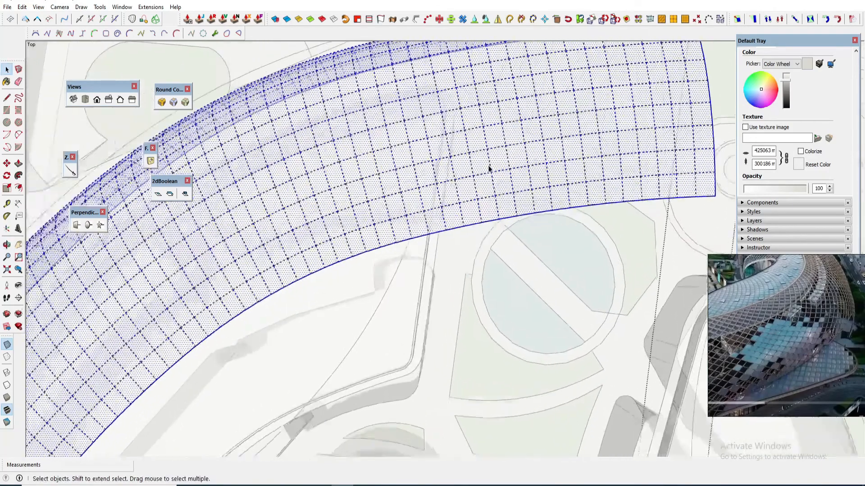
pyautogui.click(488, 172)
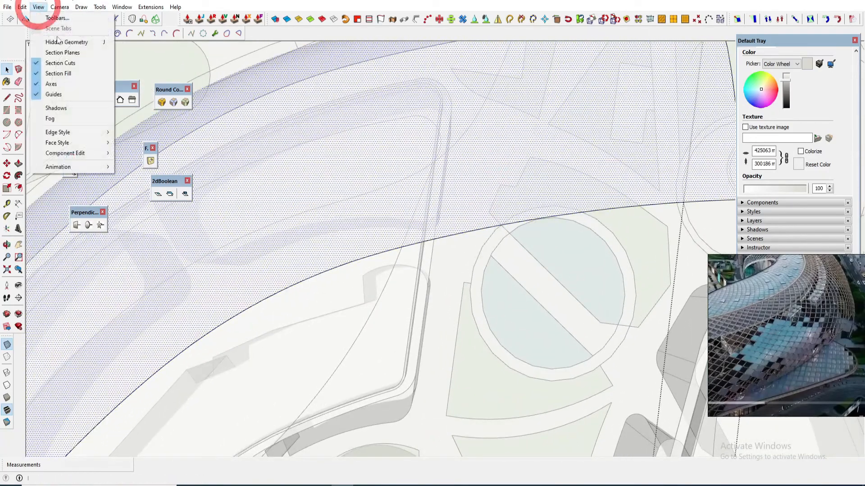
pyautogui.click(57, 42)
pyautogui.scroll(-2, 466, 210)
pyautogui.moveTo(465, 211); pyautogui.dragTo(556, 248, button='middle')
pyautogui.press('Escape')
pyautogui.press('Escape')
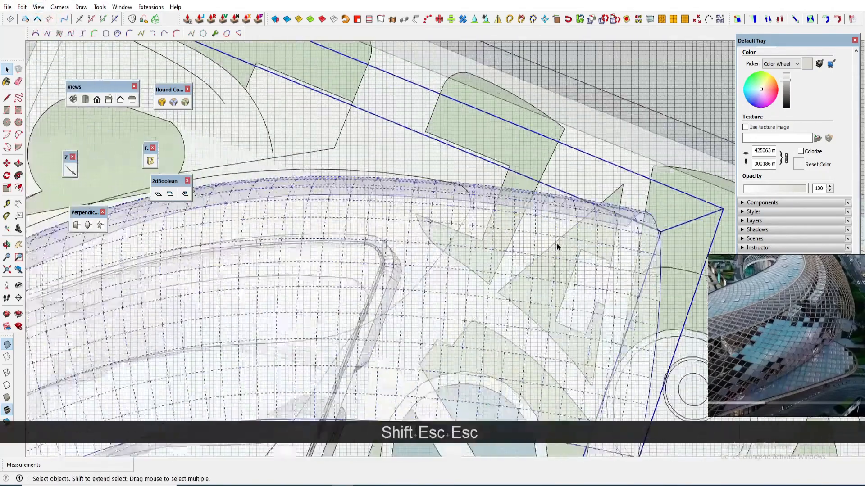
# Open the canopy group and erase one full cross-strip of grid cells near the surface's upper end, above the round pool
pyautogui.doubleClick(506, 233)
pyautogui.click(503, 229)
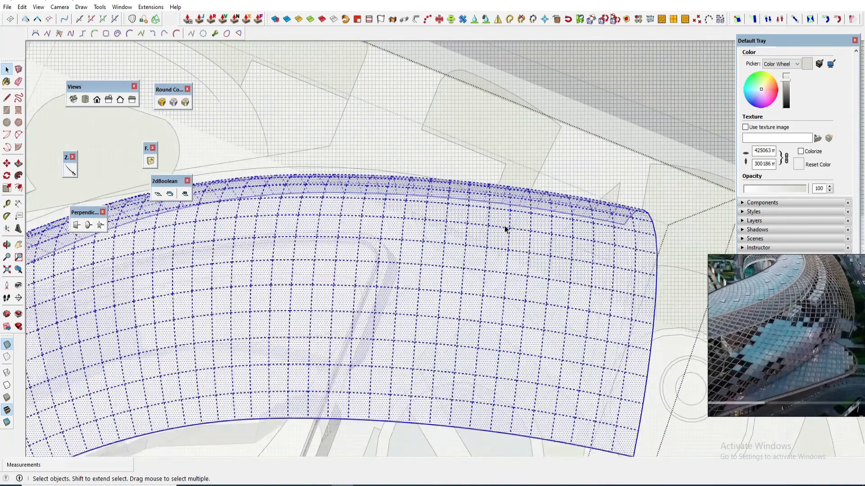
pyautogui.scroll(-3, 504, 230)
pyautogui.press('e')
pyautogui.scroll(1, 497, 344)
pyautogui.click(482, 380)
pyautogui.scroll(1, 492, 354)
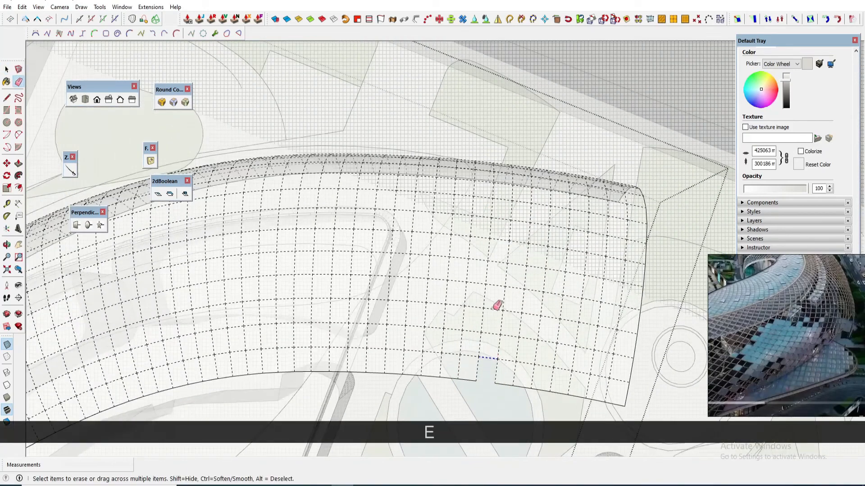
pyautogui.scroll(1, 505, 232)
pyautogui.scroll(2, 500, 187)
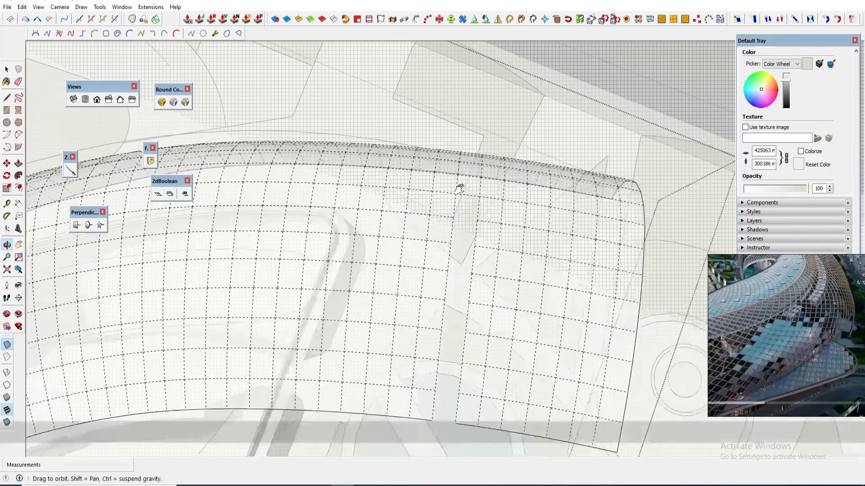
pyautogui.press('shift')
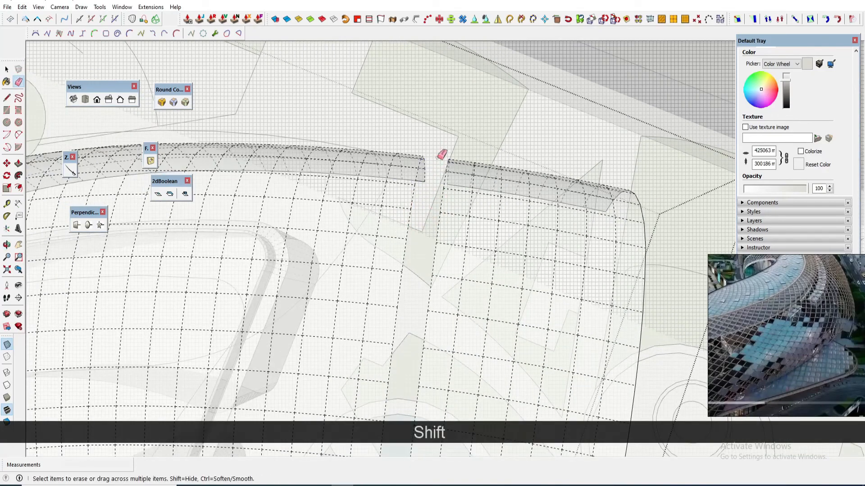
# Delete the end piece of the canopy surface cut off beyond the erased strip
pyautogui.scroll(-4, 504, 164)
pyautogui.press('space')
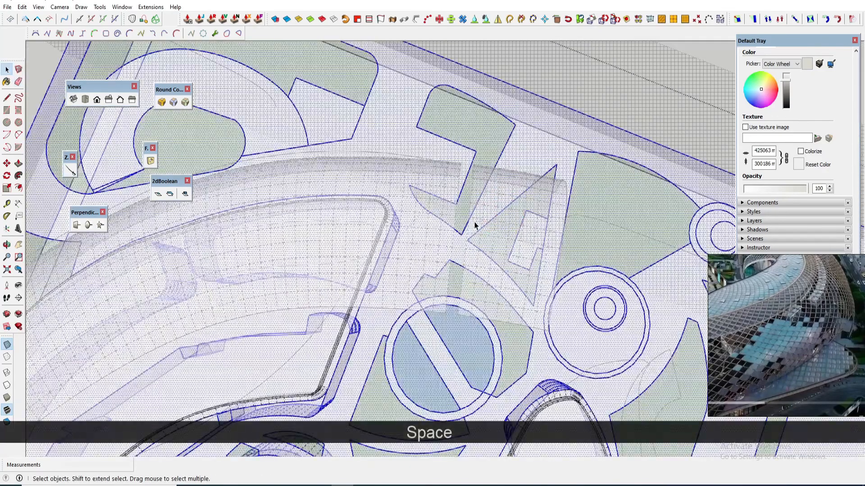
pyautogui.press('Escape')
pyautogui.press('Escape')
pyautogui.click(467, 233)
pyautogui.click(488, 205)
pyautogui.press('Delete')
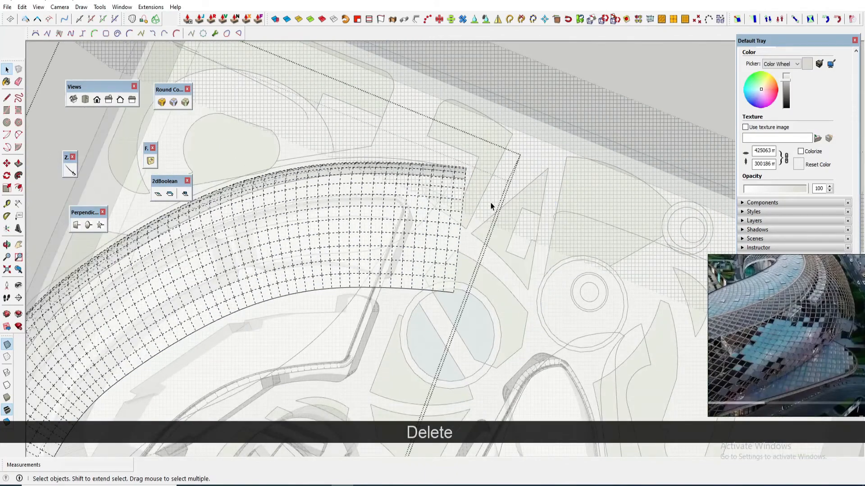
# Close the canopy group and move the whole canopy about 283 m off the site onto empty ground
pyautogui.scroll(-3, 491, 206)
pyautogui.moveTo(486, 170); pyautogui.dragTo(328, 270, button='middle')
pyautogui.scroll(5, 415, 253)
pyautogui.moveTo(344, 328); pyautogui.dragTo(544, 299, button='middle')
pyautogui.press('space')
pyautogui.press('Escape')
pyautogui.scroll(-3, 506, 318)
pyautogui.click(506, 317)
pyautogui.scroll(-4, 544, 282)
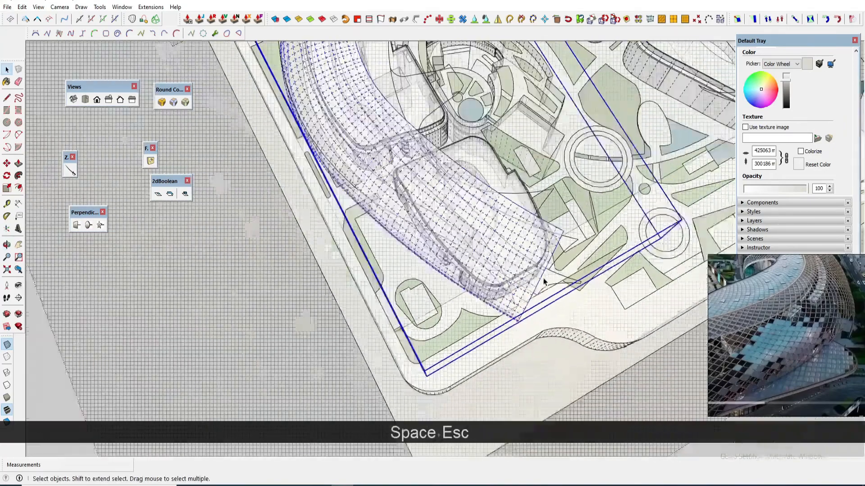
pyautogui.scroll(-4, 579, 306)
pyautogui.press('m')
pyautogui.click(563, 315)
pyautogui.scroll(-5, 595, 240)
pyautogui.click(405, 341)
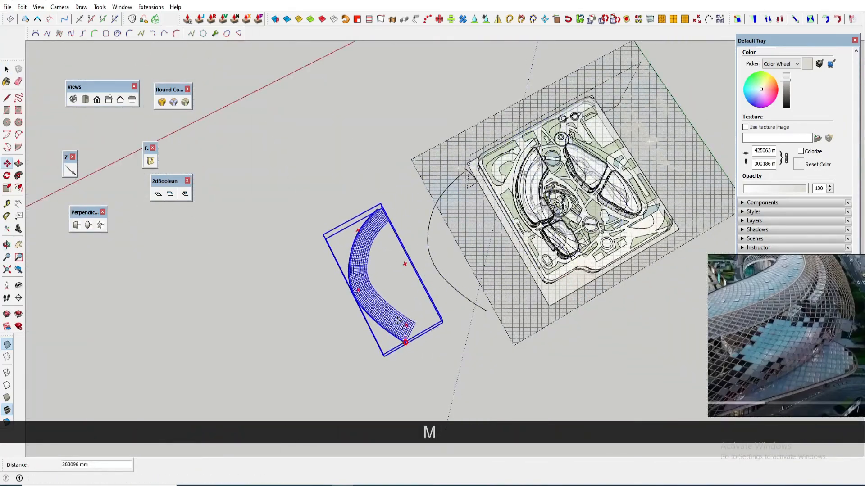
# Turn off the display of hidden geometry and the X-ray face style
pyautogui.click(38, 7)
pyautogui.click(68, 44)
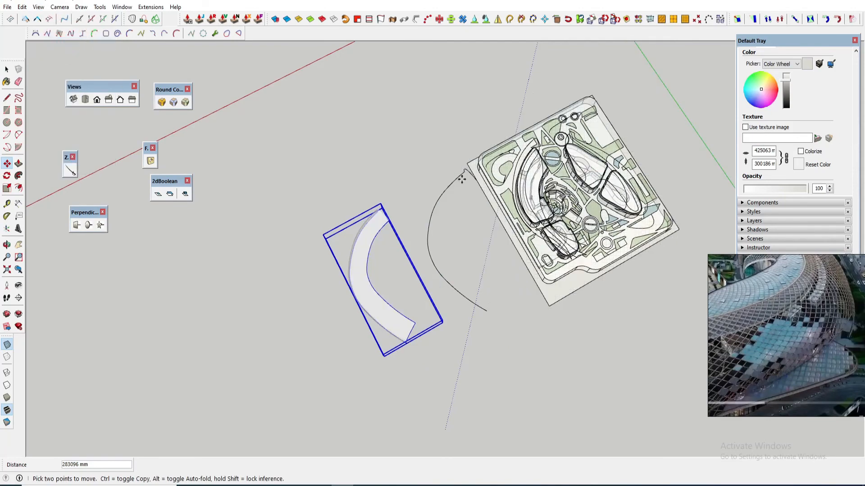
pyautogui.scroll(2, 414, 270)
pyautogui.moveTo(405, 271); pyautogui.dragTo(478, 261, button='middle')
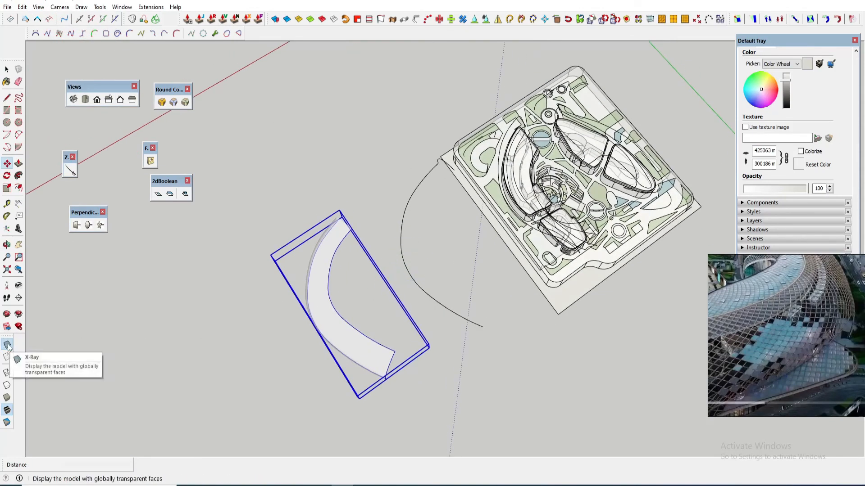
pyautogui.click(8, 346)
pyautogui.moveTo(305, 293); pyautogui.dragTo(434, 289, button='middle')
pyautogui.press('m')
pyautogui.moveTo(336, 294); pyautogui.dragTo(479, 300, button='middle')
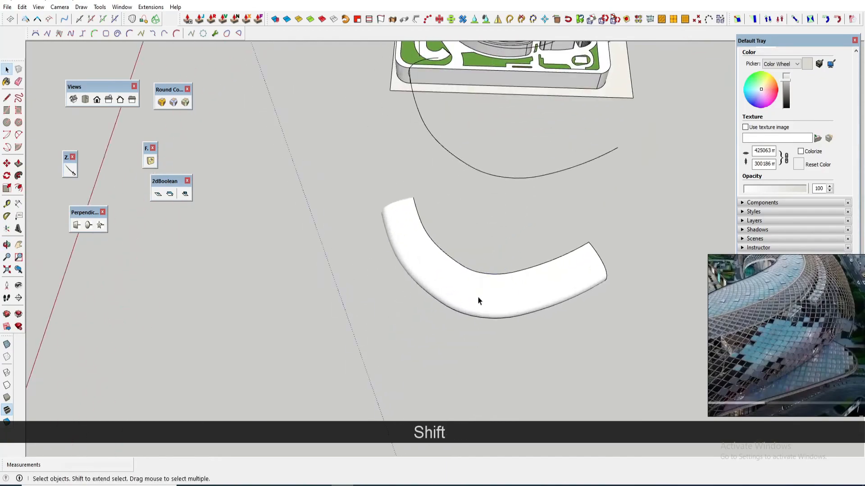
# Open the canopy group and examine the surface's grid cells and edges at both of its ends
pyautogui.click(477, 296)
pyautogui.scroll(3, 450, 270)
pyautogui.moveTo(390, 198); pyautogui.dragTo(409, 369, button='middle')
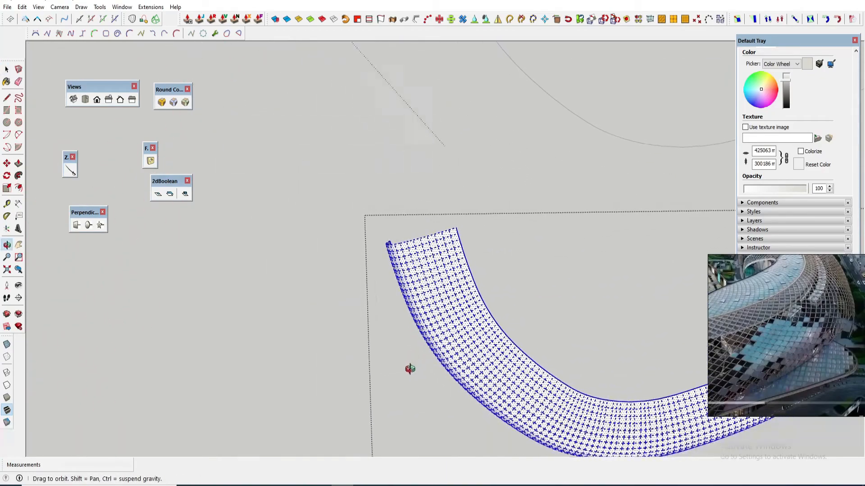
pyautogui.scroll(3, 425, 257)
pyautogui.moveTo(425, 257); pyautogui.dragTo(430, 174, button='middle')
pyautogui.scroll(-5, 320, 150)
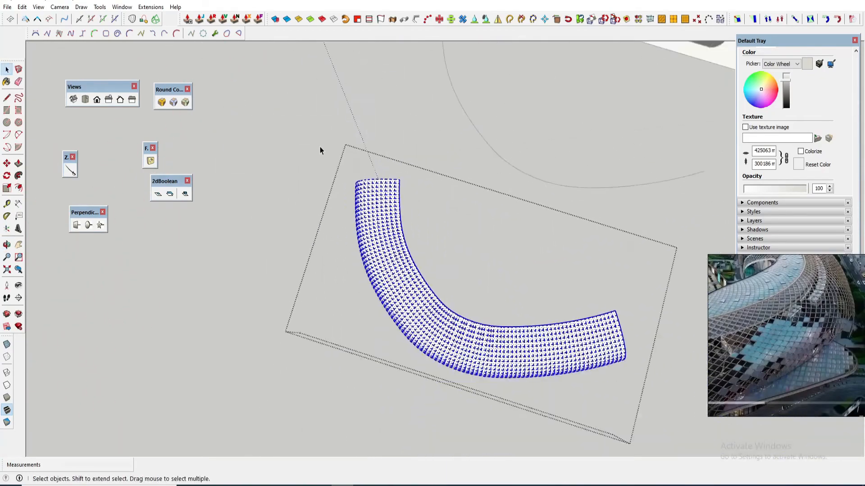
pyautogui.click(559, 348)
pyautogui.moveTo(455, 326); pyautogui.dragTo(512, 278, button='middle')
pyautogui.moveTo(364, 326); pyautogui.dragTo(517, 295, button='middle')
pyautogui.scroll(4, 372, 295)
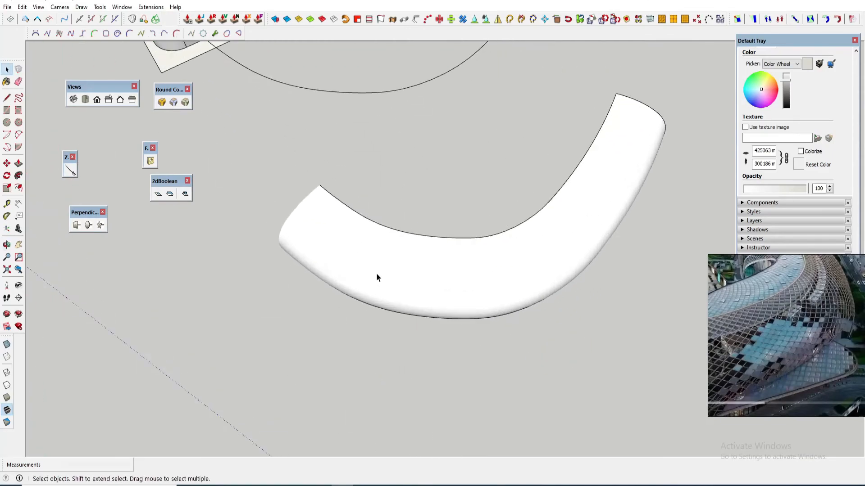
pyautogui.tripleClick(307, 230)
pyautogui.keyDown('shift'); pyautogui.moveTo(307, 231); pyautogui.dragTo(466, 236, button='middle'); pyautogui.keyUp('shift')
pyautogui.moveTo(466, 235); pyautogui.dragTo(577, 238, button='middle')
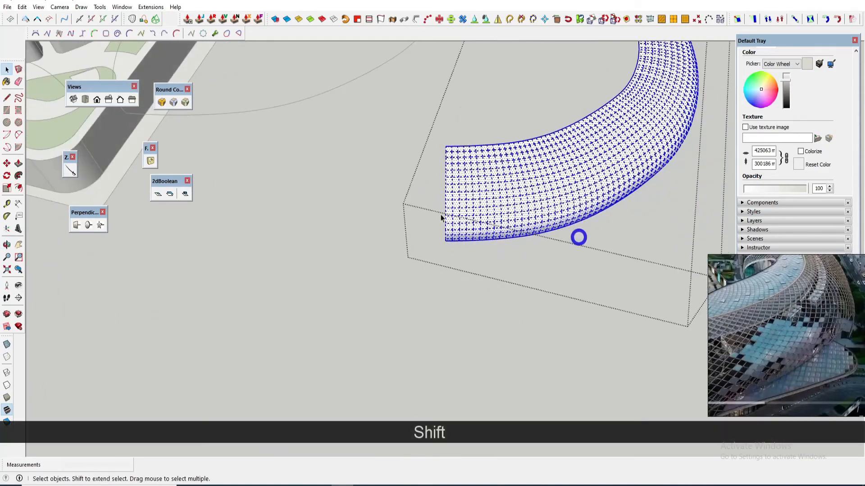
pyautogui.moveTo(442, 219); pyautogui.dragTo(448, 201, button='middle')
pyautogui.click(485, 296)
pyautogui.moveTo(486, 295); pyautogui.dragTo(369, 205, button='middle')
pyautogui.rightClick(444, 222)
pyautogui.click(410, 203)
# Draw an upright rectangle about 284.8 m by 53.5 m in front of the canopy, spanning its full length
pyautogui.press('r')
pyautogui.click(300, 259)
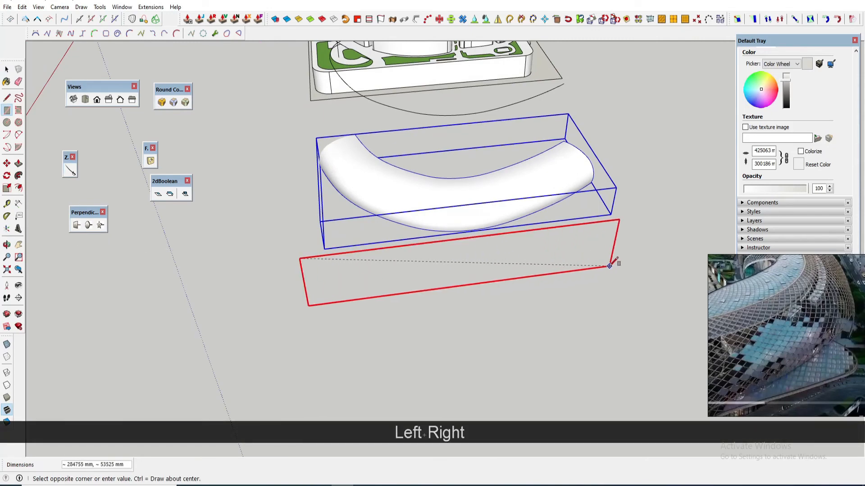
pyautogui.click(611, 266)
# Inspect the canopy surface and its position relative to the upright rectangle from several angles
pyautogui.click(532, 265)
pyautogui.scroll(1, 489, 203)
pyautogui.click(443, 176)
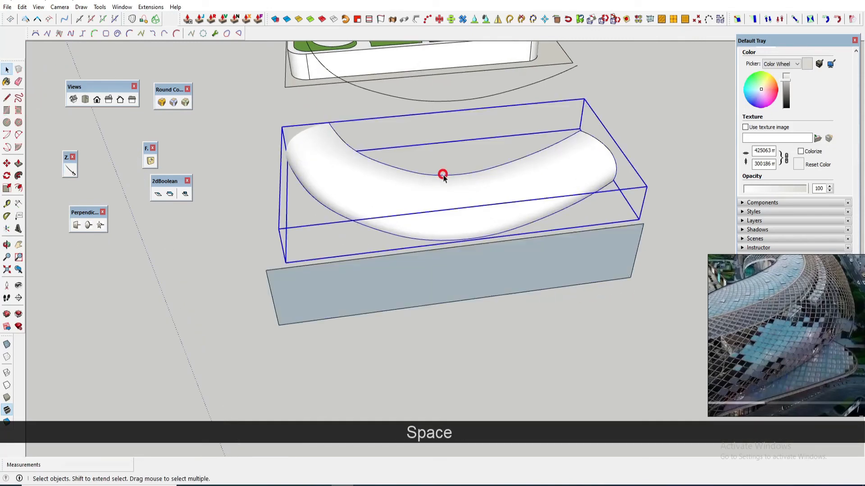
pyautogui.scroll(-2, 442, 180)
pyautogui.doubleClick(431, 187)
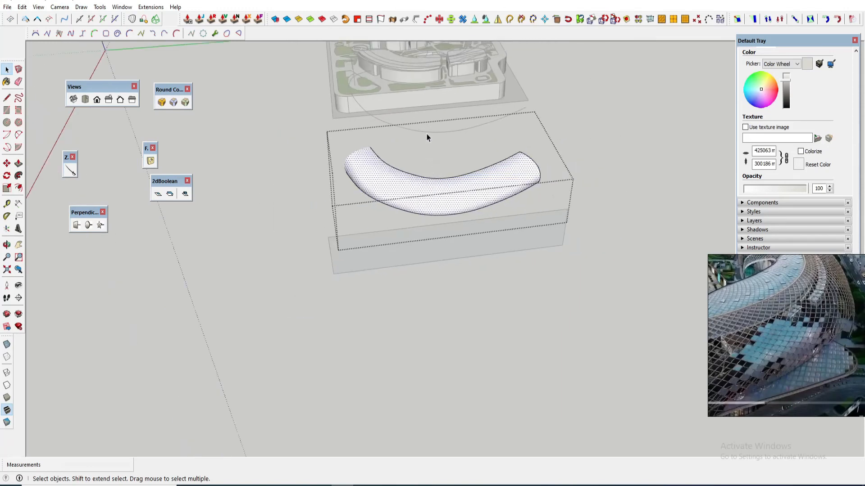
pyautogui.press('Escape')
pyautogui.scroll(3, 450, 205)
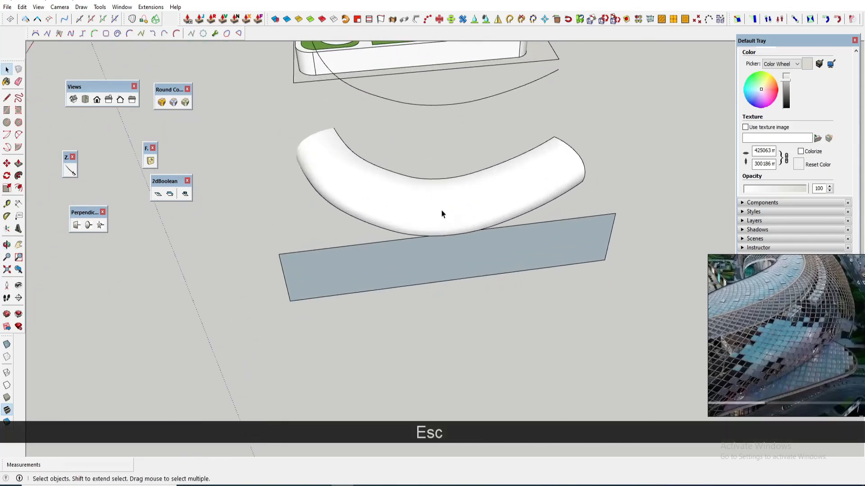
pyautogui.moveTo(441, 214); pyautogui.dragTo(411, 352, button='middle')
pyautogui.scroll(2, 396, 287)
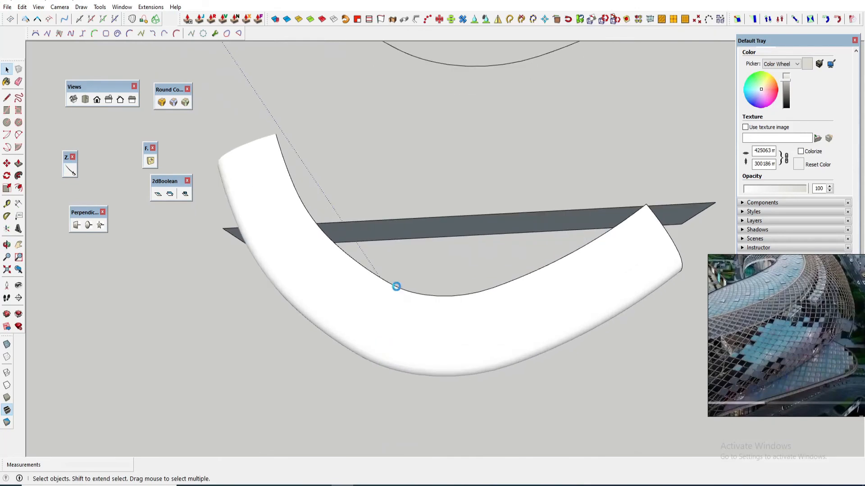
pyautogui.scroll(-3, 398, 266)
pyautogui.moveTo(460, 216); pyautogui.dragTo(444, 289, button='middle')
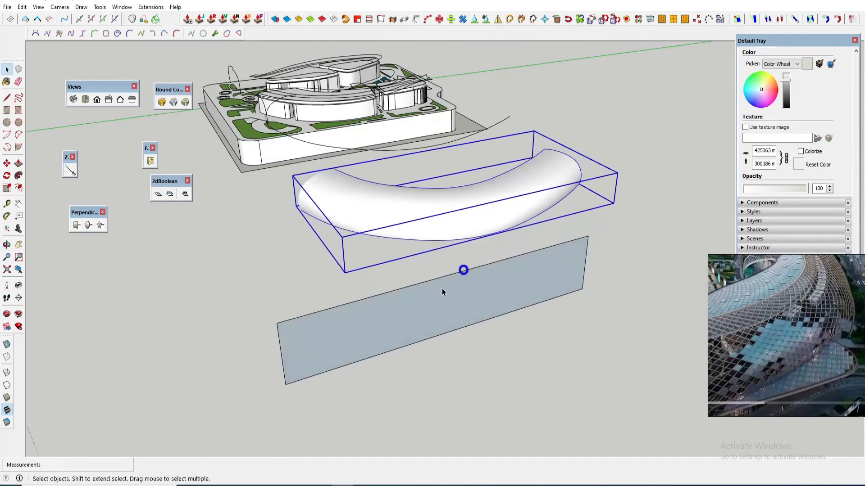
# Make the upright rectangle a group and reposition it alongside the canopy's outer curve
pyautogui.click(382, 320)
pyautogui.rightClick(380, 318)
pyautogui.click(413, 148)
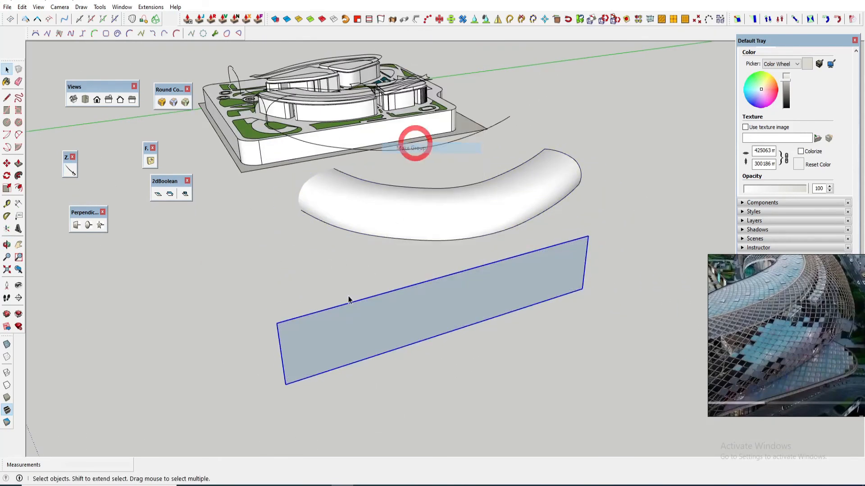
pyautogui.press('m')
pyautogui.click(277, 323)
pyautogui.click(334, 208)
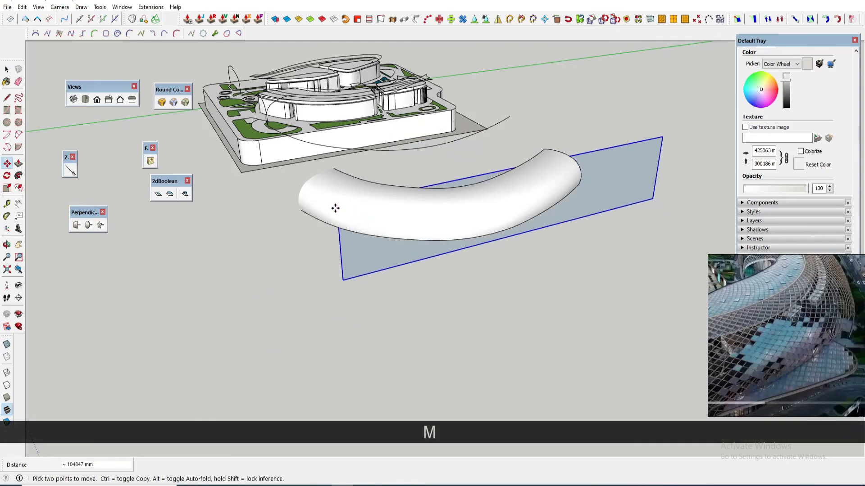
pyautogui.scroll(-2, 356, 221)
pyautogui.click(427, 319)
pyautogui.moveTo(450, 282); pyautogui.dragTo(429, 296, button='middle')
# Draw a line about 143 m long from the rectangle's upper end corner to the canopy's matching upper corner
pyautogui.press('l')
pyautogui.click(480, 303)
pyautogui.scroll(2, 423, 220)
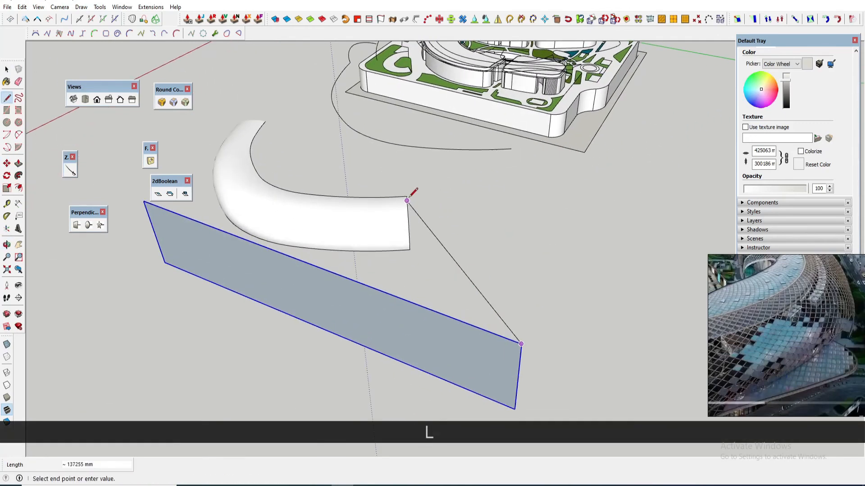
pyautogui.scroll(3, 409, 193)
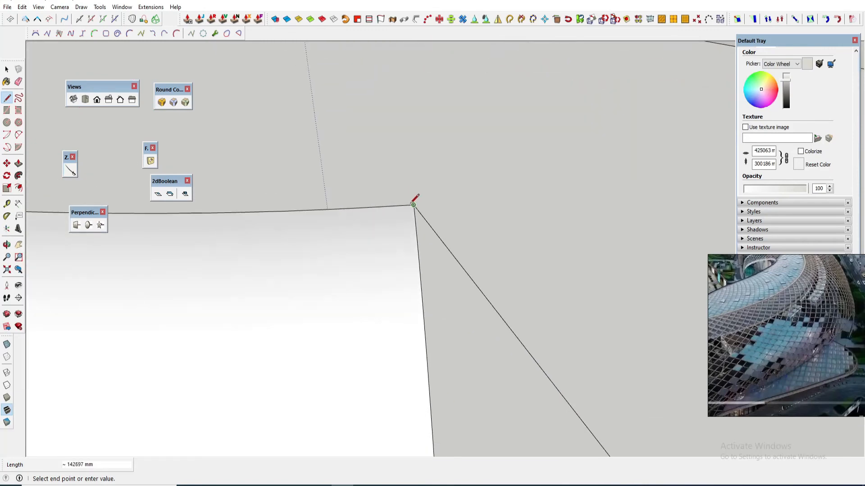
pyautogui.click(413, 205)
pyautogui.scroll(-5, 413, 205)
pyautogui.press('space')
# Try to draw a second connecting line from the rectangle's lower end corner towards the canopy's lower corner
pyautogui.press('l')
pyautogui.click(492, 347)
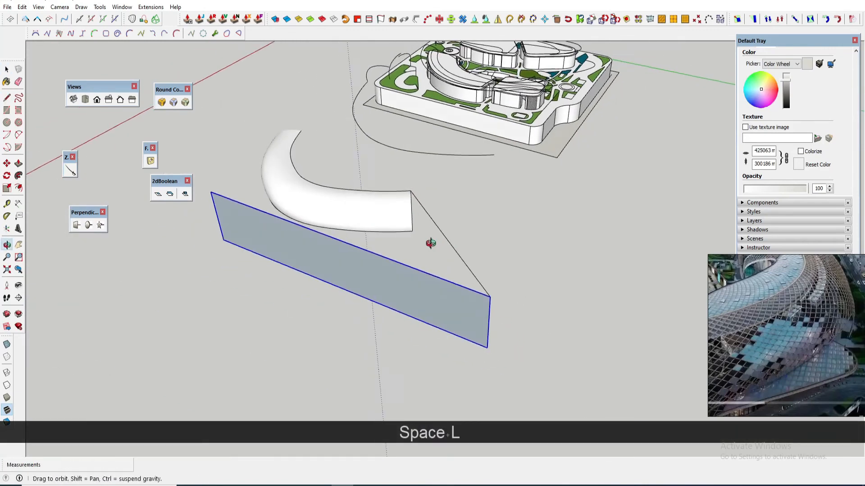
pyautogui.moveTo(493, 346); pyautogui.dragTo(199, 183, button='middle')
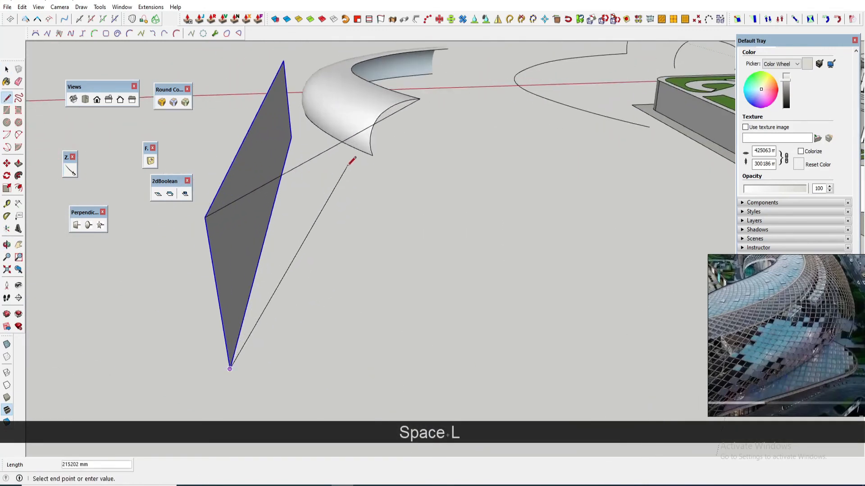
pyautogui.click(386, 161)
pyautogui.press('space')
pyautogui.hotkey('ctrl', 'z')
# Draw a line from the canopy's lower end corner to the rectangle's matching lower corner
pyautogui.scroll(4, 381, 156)
pyautogui.press('l')
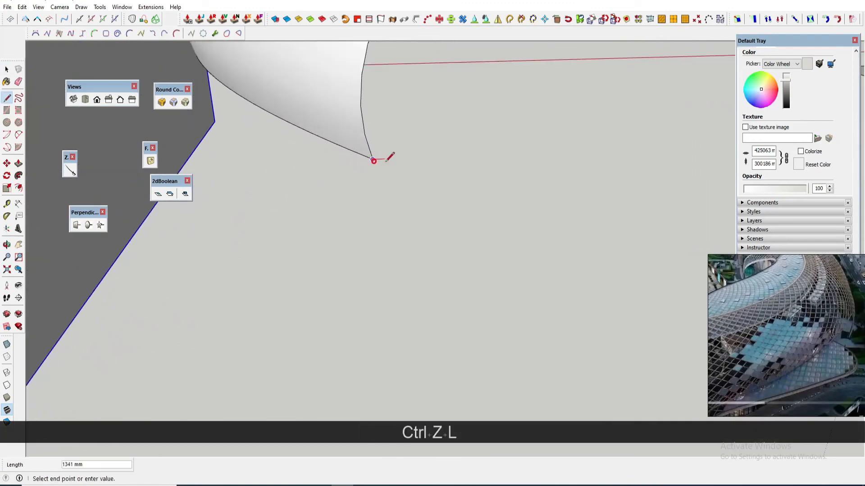
pyautogui.scroll(-5, 428, 167)
pyautogui.click(343, 302)
pyautogui.press('space')
# Group the two connecting lines, and combine them with the rectangle and the canopy in one parent group
pyautogui.moveTo(343, 302); pyautogui.dragTo(401, 271, button='middle')
pyautogui.rightClick(387, 242)
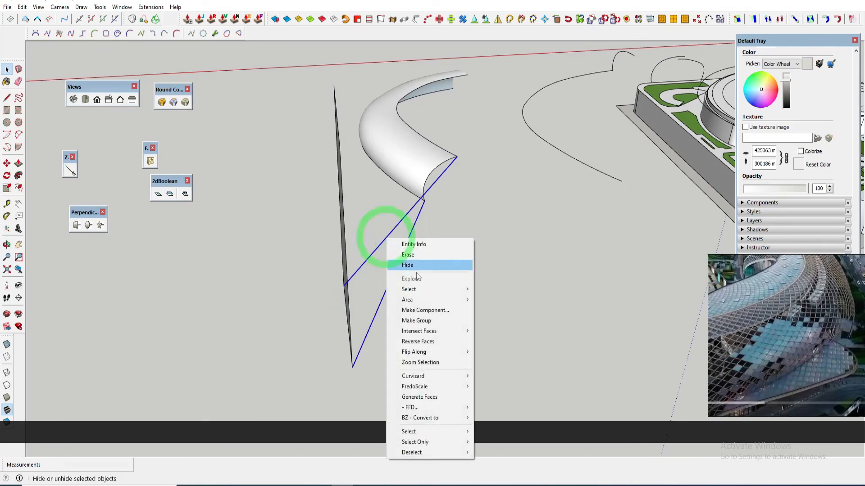
pyautogui.click(415, 316)
pyautogui.moveTo(324, 231); pyautogui.dragTo(410, 249, button='middle')
pyautogui.click(392, 241)
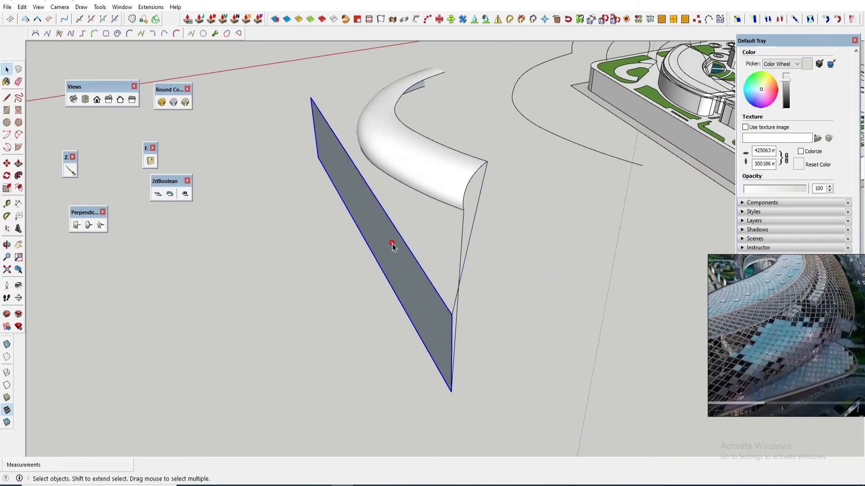
pyautogui.keyDown('ctrl'); pyautogui.click(467, 248); pyautogui.keyUp('ctrl')
pyautogui.keyDown('ctrl'); pyautogui.click(447, 175); pyautogui.keyUp('ctrl')
pyautogui.rightClick(447, 174)
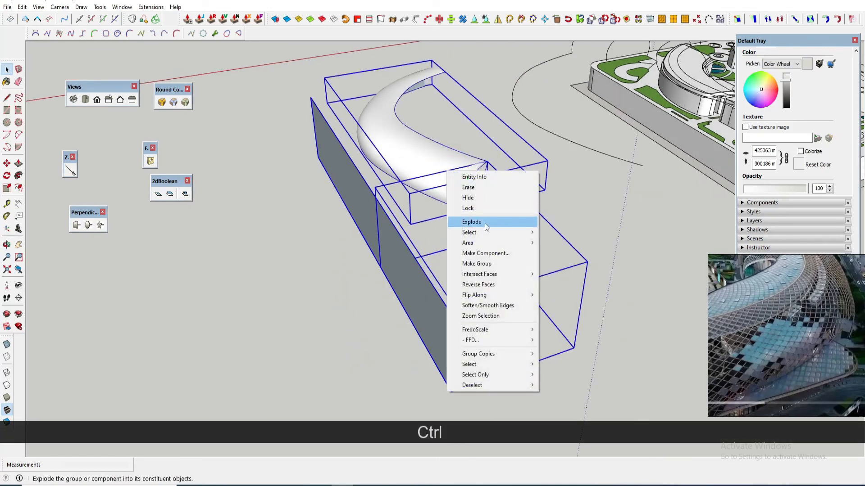
pyautogui.click(477, 261)
# Use Flowify on the parent group to generate the canopy's matching grid on the flat rectangle
pyautogui.click(151, 7)
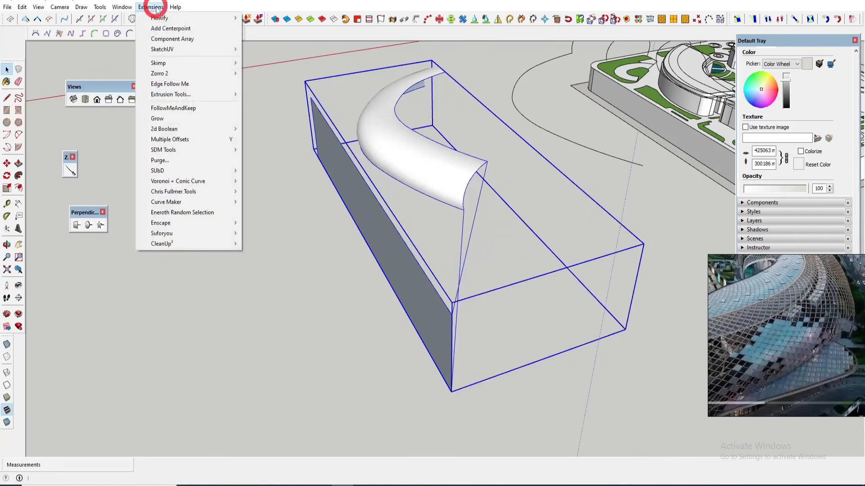
pyautogui.click(182, 18)
pyautogui.click(269, 46)
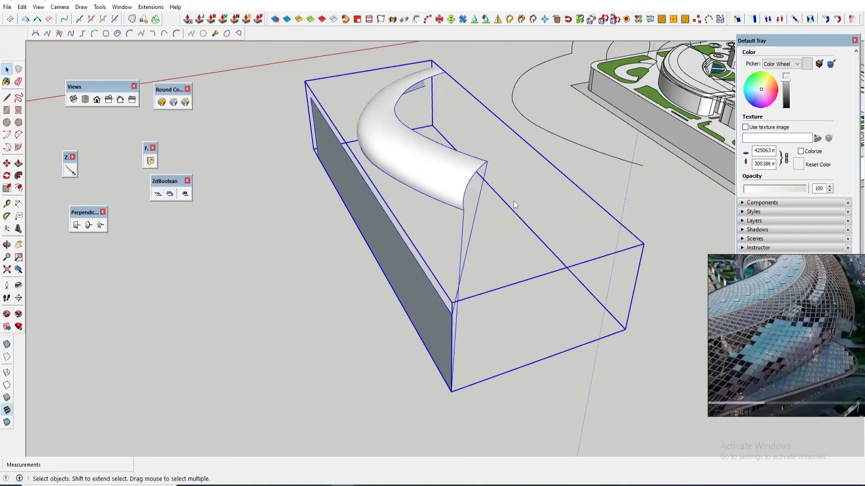
pyautogui.moveTo(453, 228); pyautogui.dragTo(415, 289, button='middle')
pyautogui.click(415, 289)
pyautogui.moveTo(393, 260); pyautogui.dragTo(425, 280, button='middle')
pyautogui.scroll(4, 378, 273)
pyautogui.scroll(5, 380, 270)
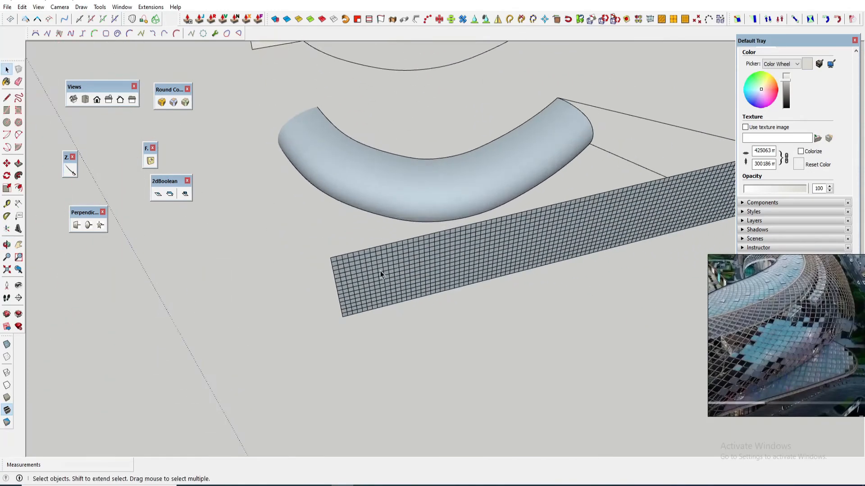
# Draw a 2000 by 2000 mm square inside the first corner cell of the flat grid
pyautogui.press('r')
pyautogui.moveTo(337, 240)
pyautogui.mouseDown(button='middle')
pyautogui.moveTo(343, 256)
pyautogui.moveTo(338, 237)
pyautogui.mouseUp(button='middle')
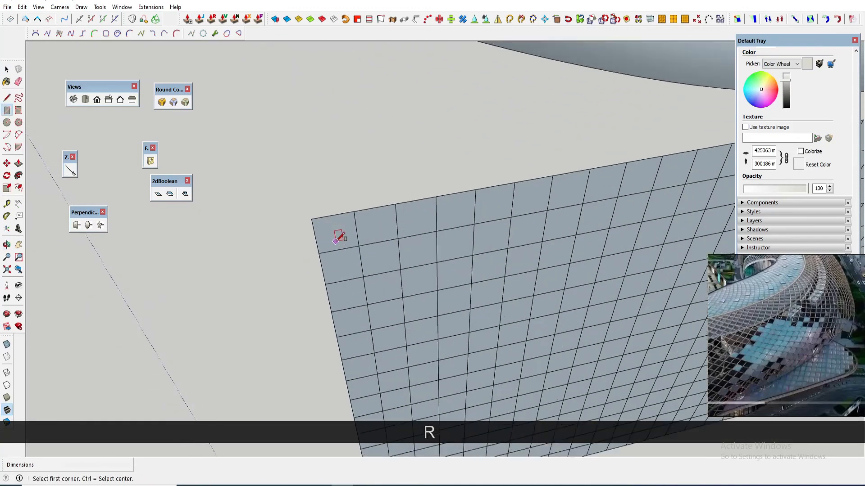
pyautogui.scroll(2, 335, 229)
pyautogui.click(321, 220)
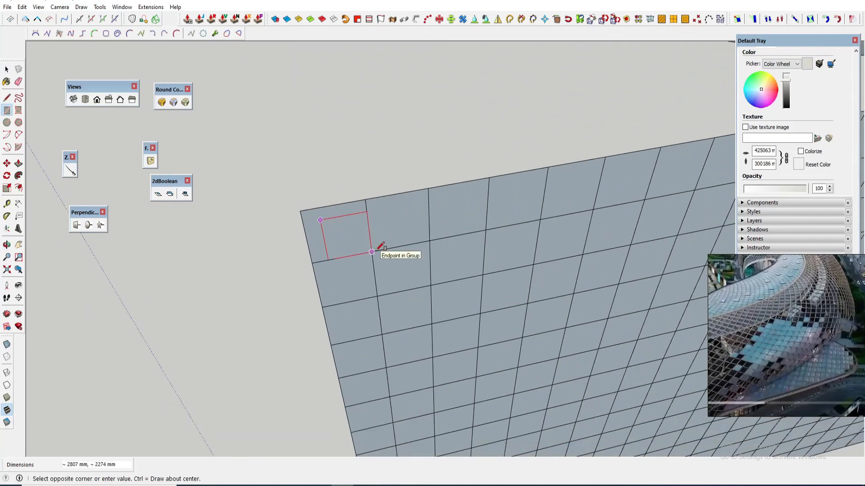
pyautogui.write('2000,2000')
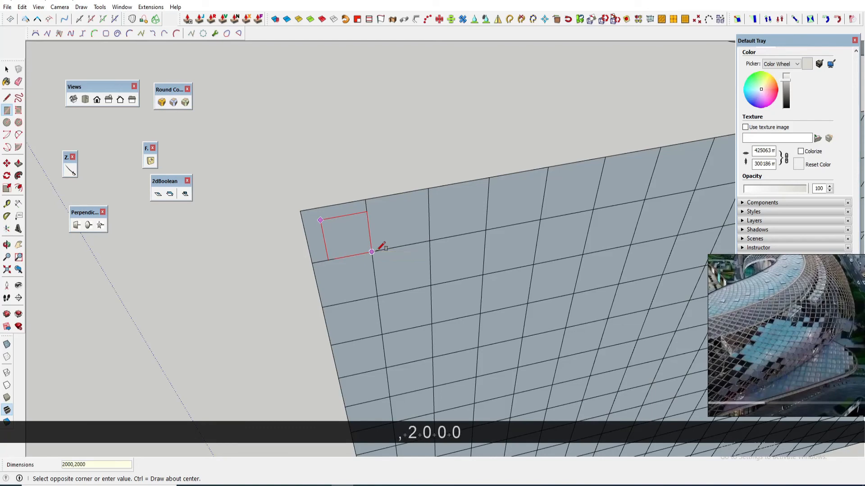
pyautogui.press('space')
# Rotate the small square 45 degrees about its centre so it stands as a diamond in the grid cell
pyautogui.scroll(1, 343, 235)
pyautogui.doubleClick(342, 232)
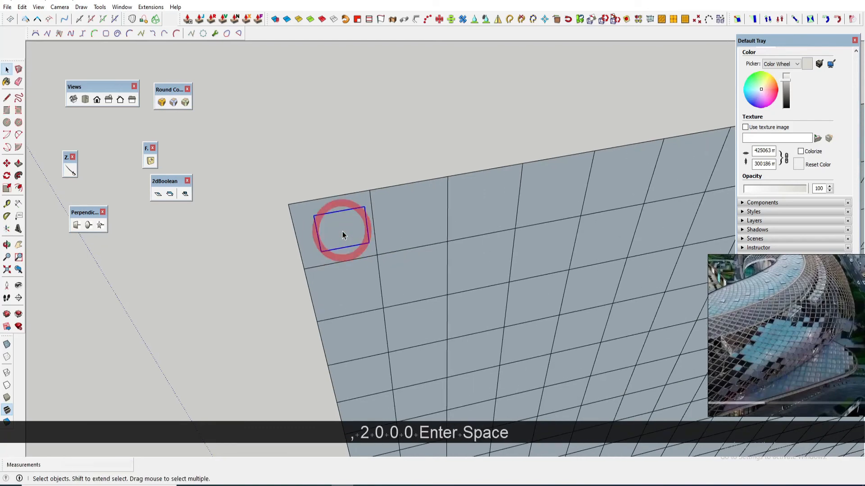
pyautogui.moveTo(342, 231)
pyautogui.mouseDown(button='middle')
pyautogui.moveTo(327, 221)
pyautogui.moveTo(340, 234)
pyautogui.mouseUp(button='middle')
pyautogui.press('q')
pyautogui.click(368, 190)
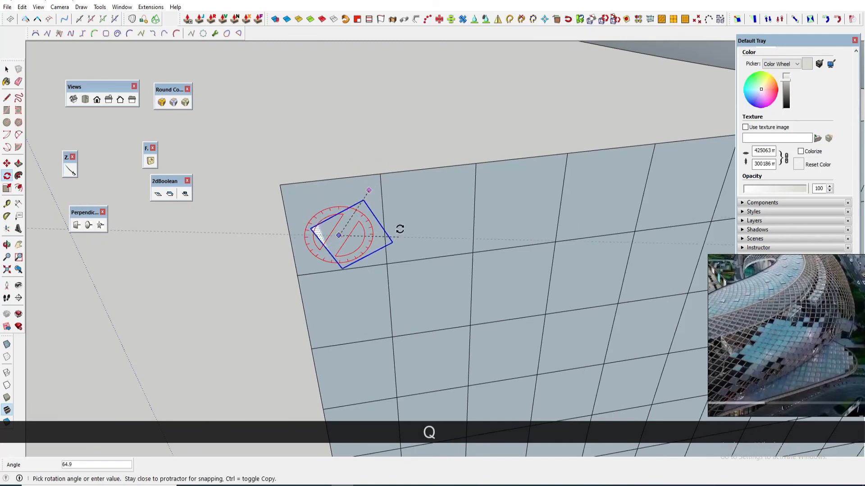
pyautogui.write('45')
pyautogui.press('Return')
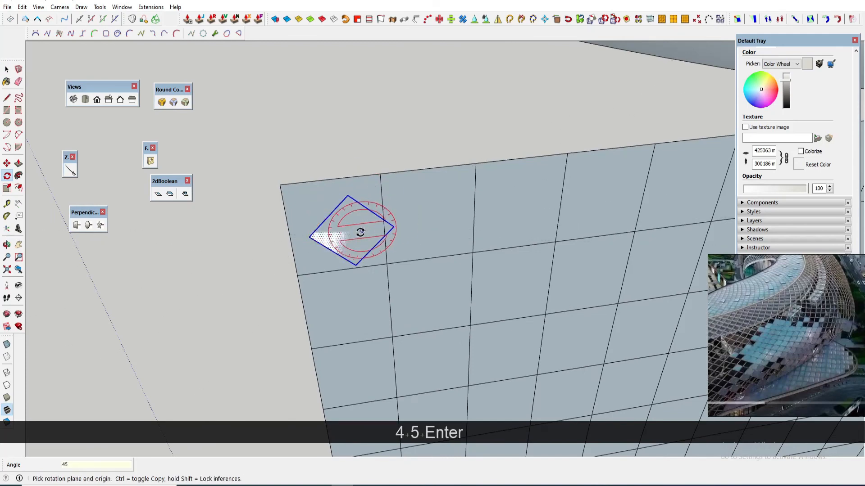
# Turn the rotated diamond in the grid's first corner cell into a component
pyautogui.scroll(2, 360, 232)
pyautogui.press('m')
pyautogui.press('space')
pyautogui.press('g')
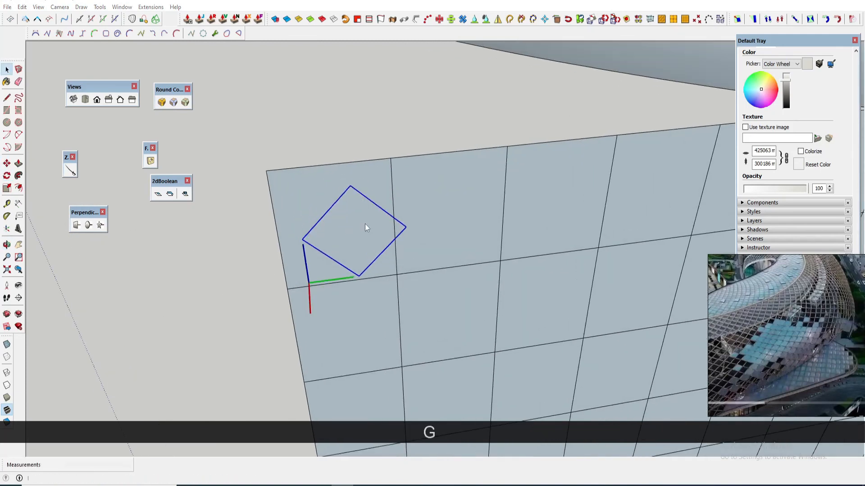
pyautogui.press('Return')
# Copy the diamond component along the grid's first row so the two diamonds touch tip to tip
pyautogui.press('m')
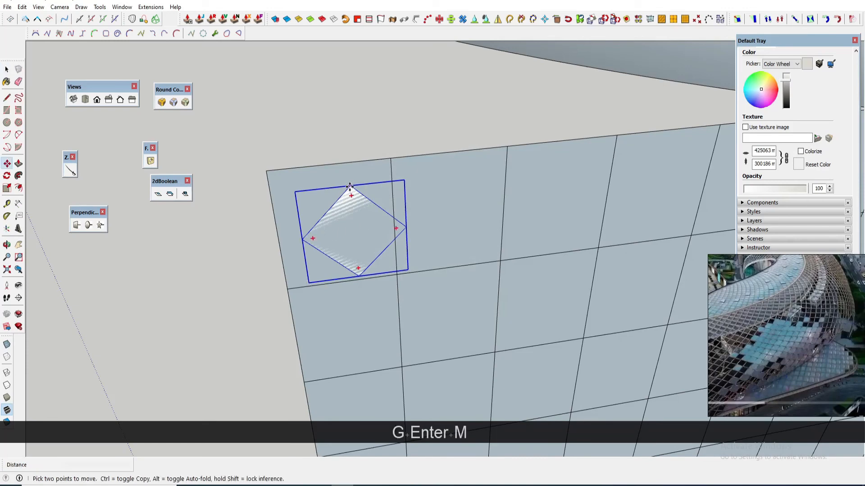
pyautogui.click(349, 186)
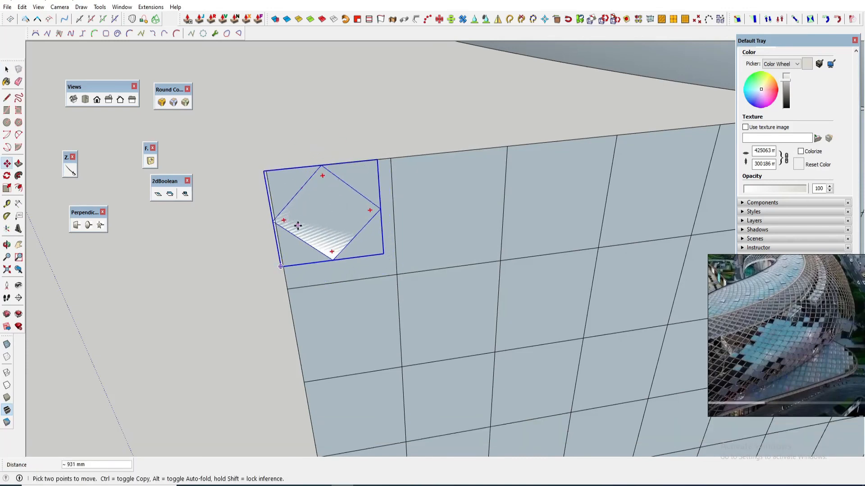
pyautogui.scroll(2, 311, 234)
pyautogui.click(338, 253)
pyautogui.press('ctrl')
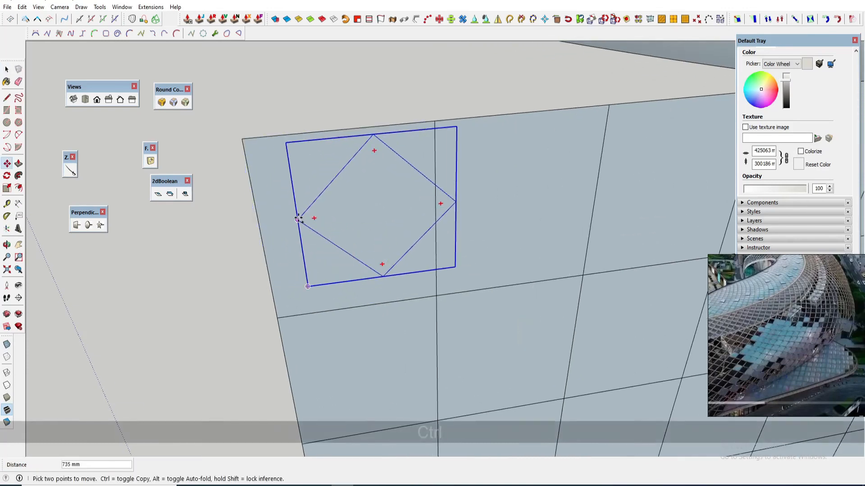
pyautogui.click(299, 220)
pyautogui.scroll(1, 455, 204)
pyautogui.click(458, 200)
pyautogui.scroll(-2, 360, 243)
pyautogui.scroll(-1, 359, 243)
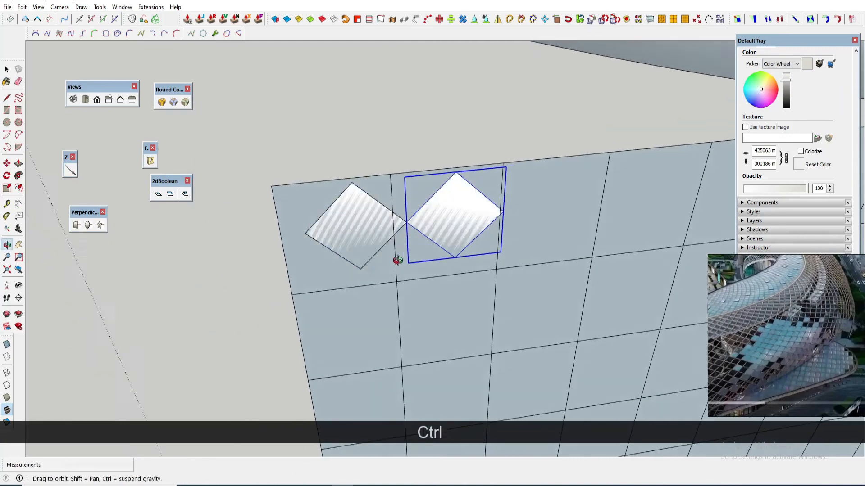
# Select both diamonds and move them together so their outer tips meet the edges at the flat grid's first corner
pyautogui.press('space')
pyautogui.click(355, 226)
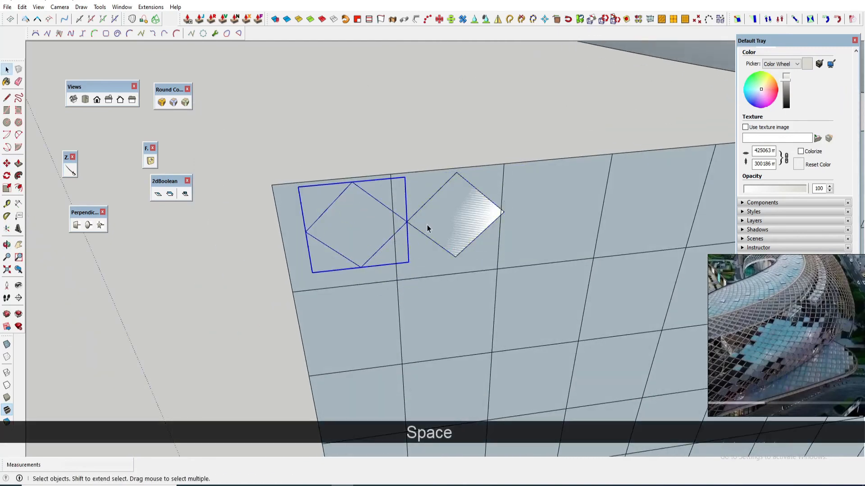
pyautogui.click(425, 228)
pyautogui.press('ctrl')
pyautogui.click(370, 242)
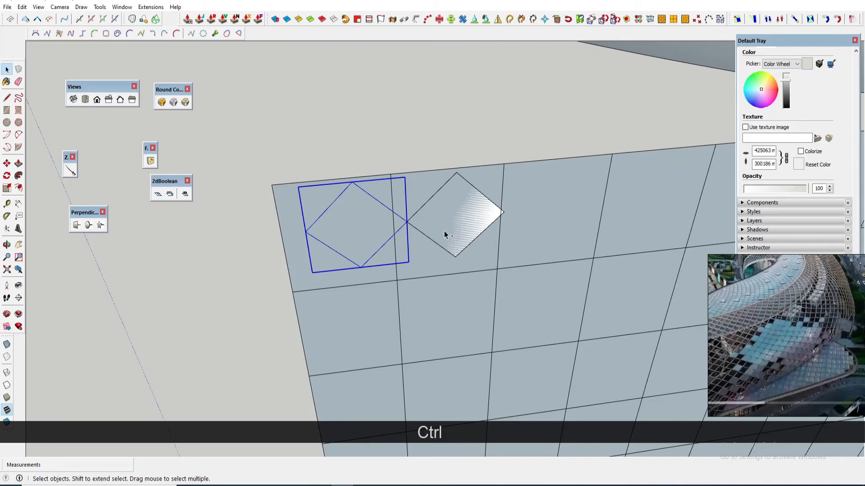
pyautogui.keyDown('ctrl'); pyautogui.click(442, 227); pyautogui.keyUp('ctrl')
pyautogui.scroll(3, 304, 233)
pyautogui.press('m')
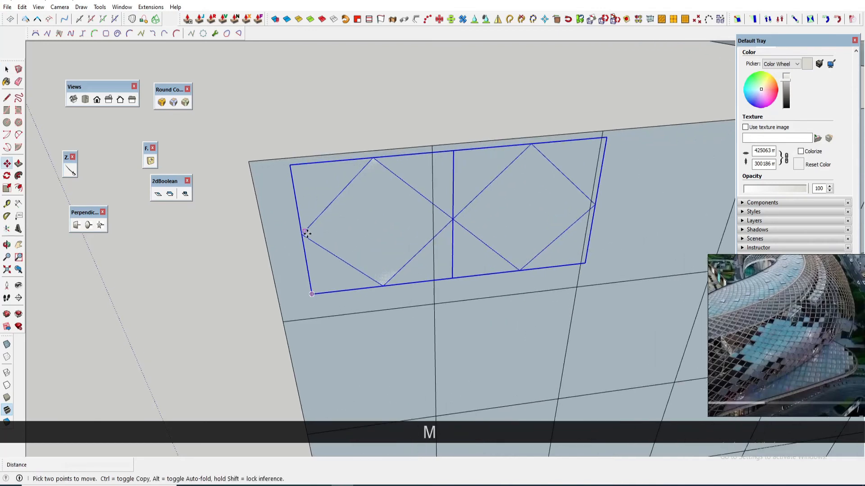
pyautogui.click(303, 235)
pyautogui.click(265, 236)
pyautogui.scroll(3, 333, 168)
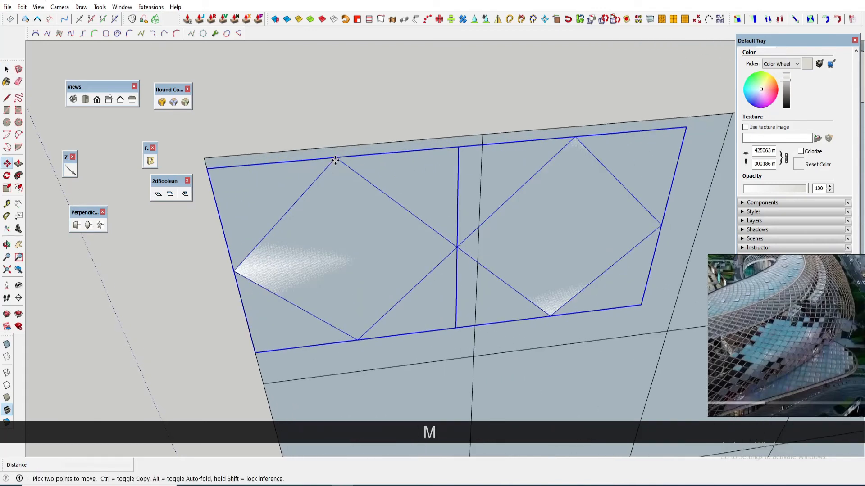
pyautogui.click(333, 161)
pyautogui.click(335, 161)
pyautogui.scroll(-6, 328, 234)
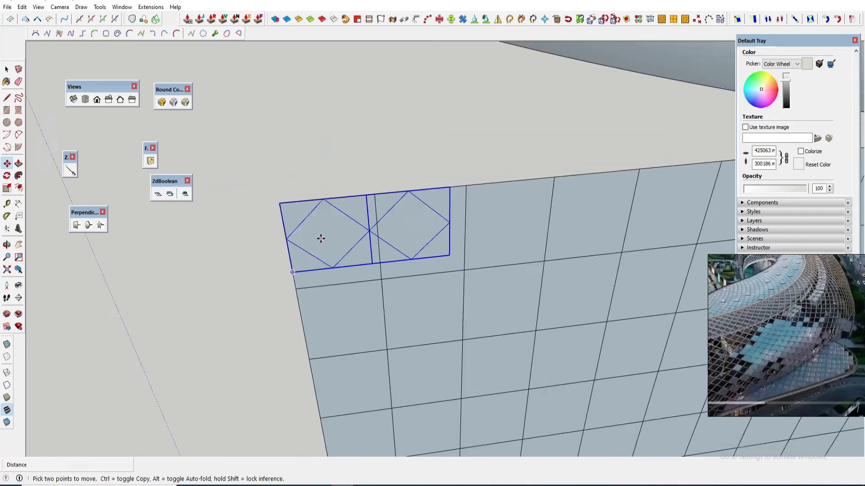
# Scale the diamond pair uniformly from the grid corner by about 1.27 to match the height of the first row
pyautogui.scroll(3, 387, 241)
pyautogui.press('s')
pyautogui.click(385, 254)
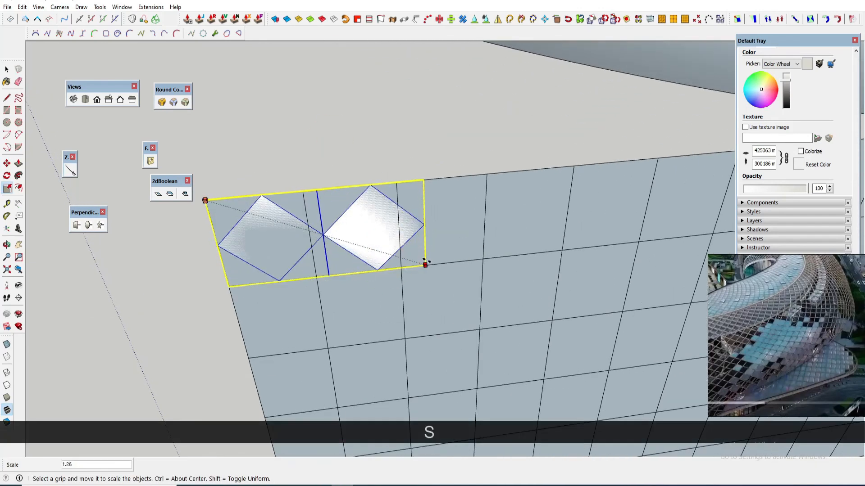
pyautogui.scroll(5, 425, 263)
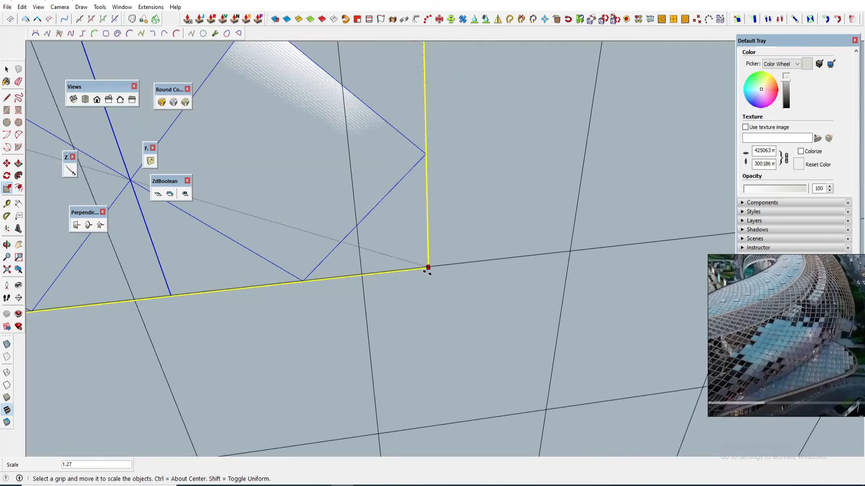
pyautogui.scroll(-5, 421, 275)
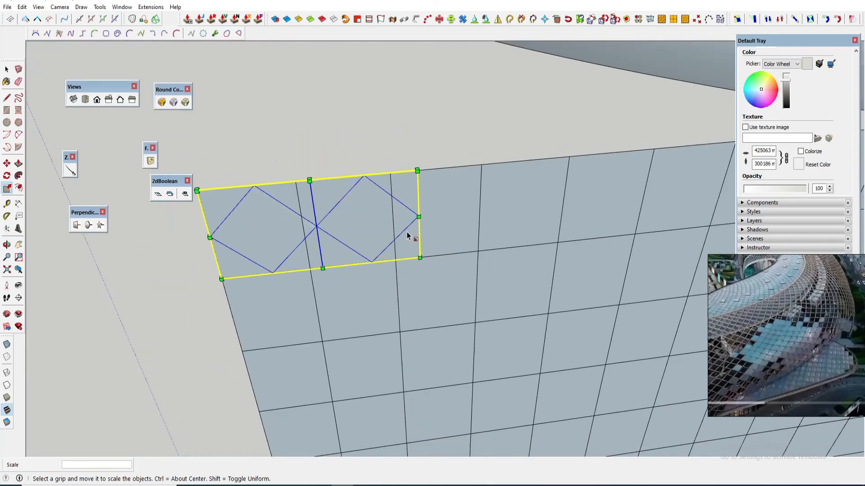
pyautogui.click(411, 236)
# Copy the diamond pair tip to tip along the grid's first row and repeat it as a 50x array
pyautogui.press('m')
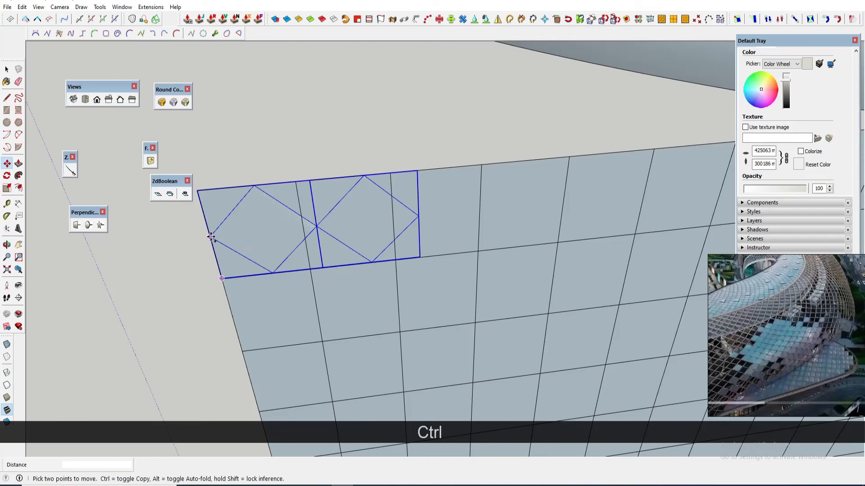
pyautogui.click(211, 237)
pyautogui.click(417, 216)
pyautogui.scroll(-3, 301, 269)
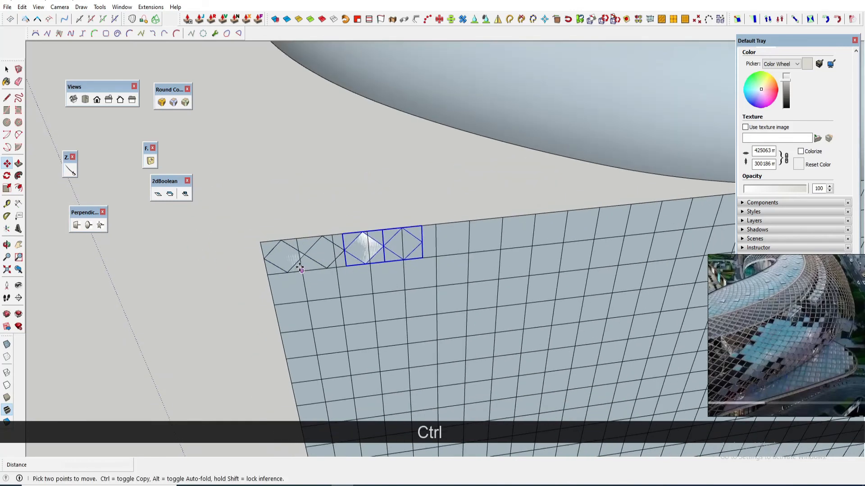
pyautogui.scroll(-3, 301, 270)
pyautogui.write('50x')
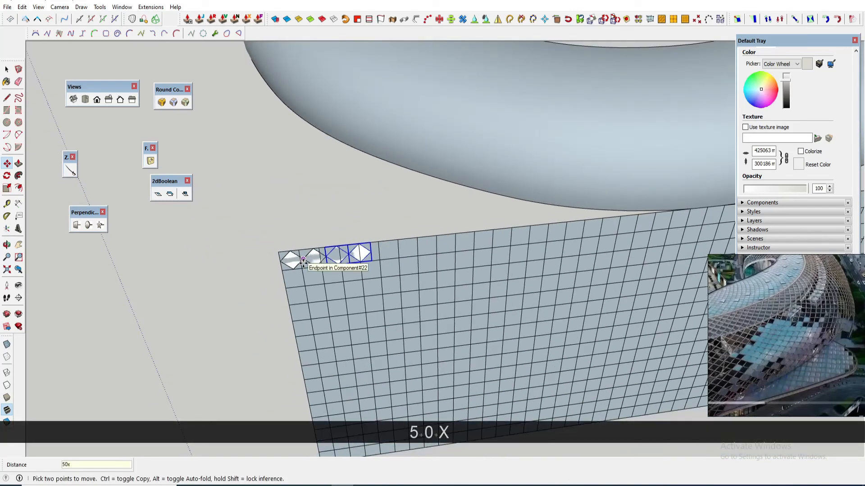
pyautogui.press('Return')
pyautogui.scroll(-6, 634, 244)
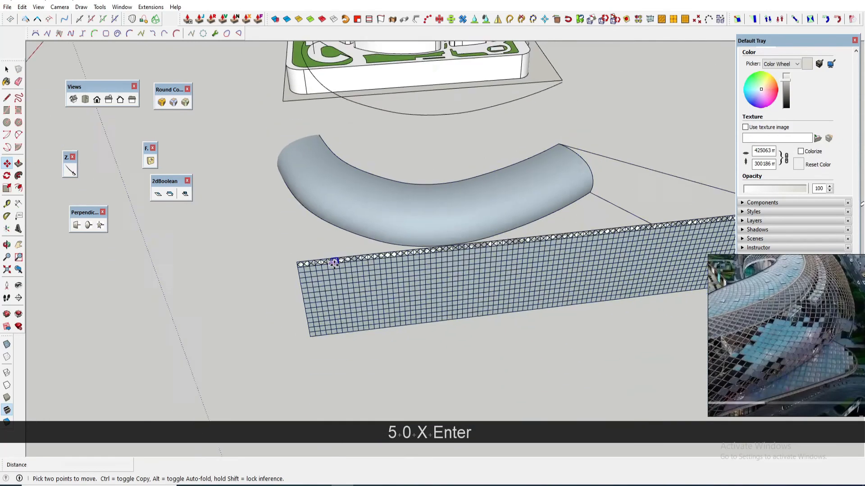
# Delete the surplus diamonds that extend beyond the far end of the flat grid
pyautogui.press('space')
pyautogui.scroll(10, 633, 244)
pyautogui.press('e')
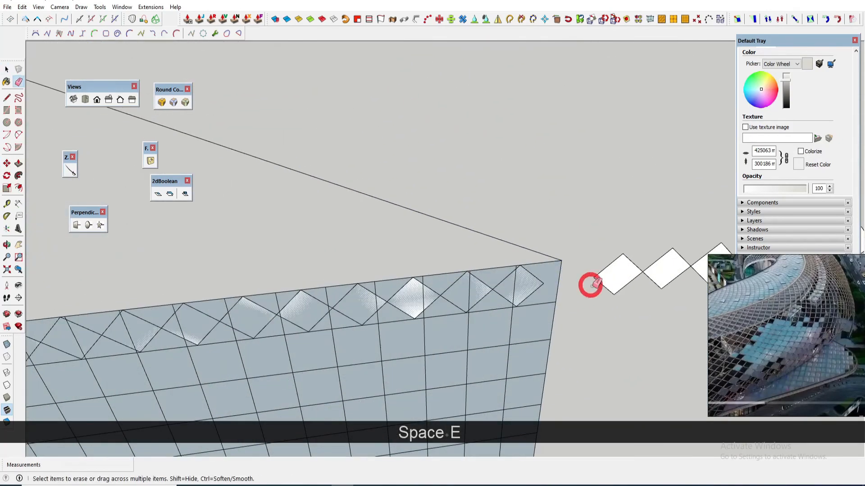
pyautogui.scroll(-6, 590, 285)
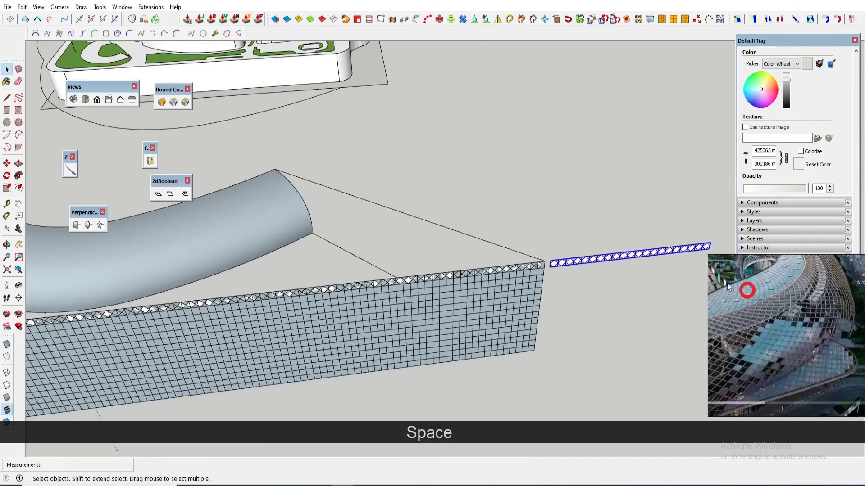
pyautogui.press('Delete')
pyautogui.scroll(-5, 728, 287)
pyautogui.moveTo(658, 245); pyautogui.dragTo(318, 275, button='middle')
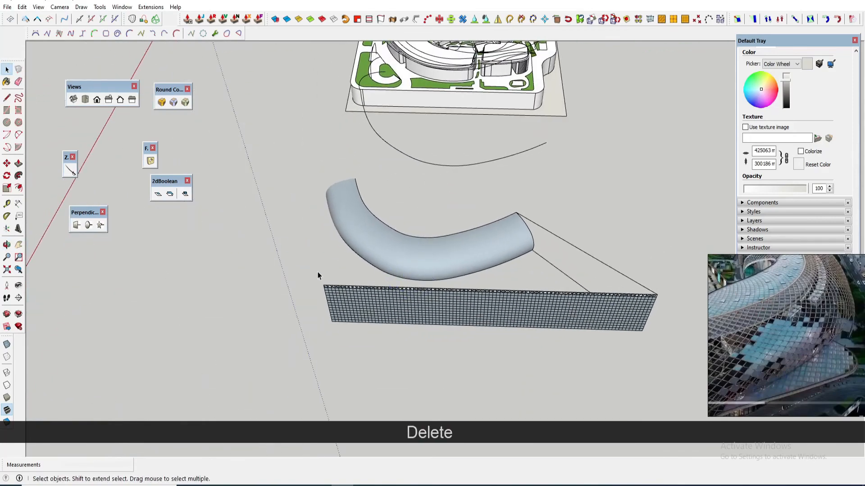
# Copy the whole diamond row diagonally by half a diamond so the second row nests into the gaps below the first
pyautogui.moveTo(658, 321); pyautogui.dragTo(703, 300)
pyautogui.moveTo(369, 323); pyautogui.dragTo(489, 266, button='middle')
pyautogui.scroll(8, 350, 315)
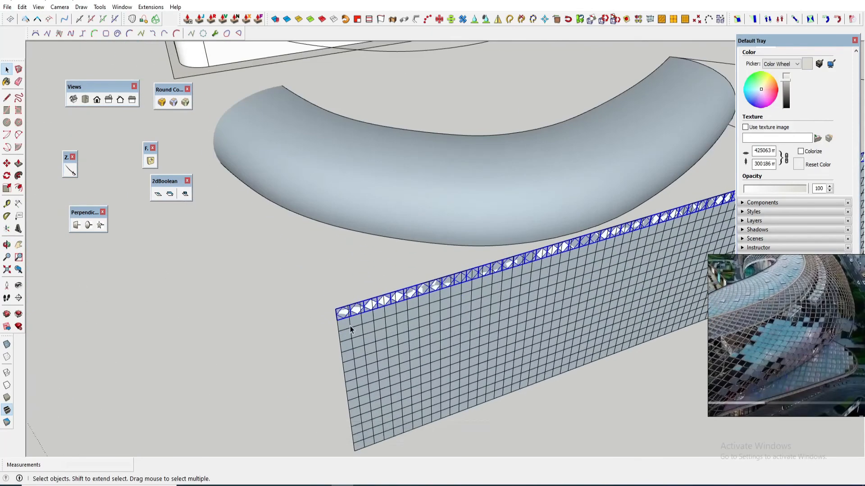
pyautogui.press('n')
pyautogui.press('m')
pyautogui.scroll(1, 350, 308)
pyautogui.press('ctrl')
pyautogui.click(338, 305)
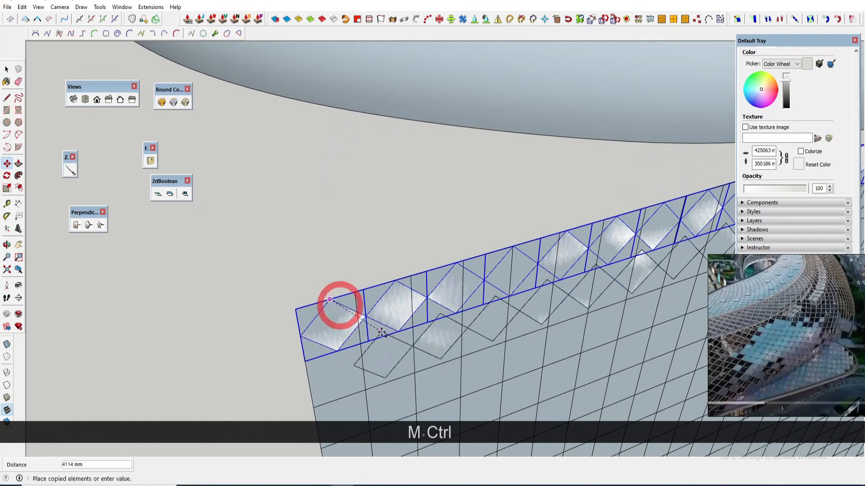
pyautogui.scroll(5, 343, 306)
pyautogui.click(356, 307)
pyautogui.scroll(-10, 356, 307)
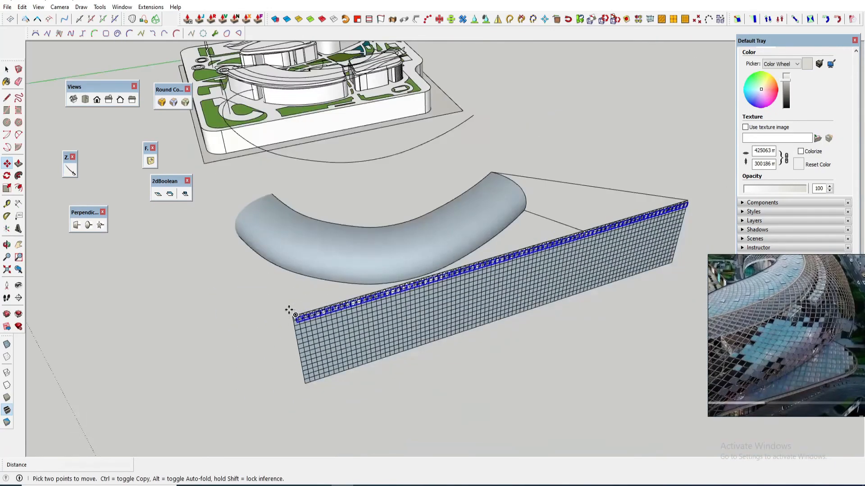
# Select both staggered diamond rows and copy them together directly below, joining the diamonds tip to tip
pyautogui.scroll(-3, 288, 310)
pyautogui.moveTo(289, 310); pyautogui.dragTo(217, 337, button='middle')
pyautogui.scroll(1, 218, 337)
pyautogui.moveTo(295, 296); pyautogui.dragTo(266, 276, button='middle')
pyautogui.scroll(1, 267, 274)
pyautogui.press('space')
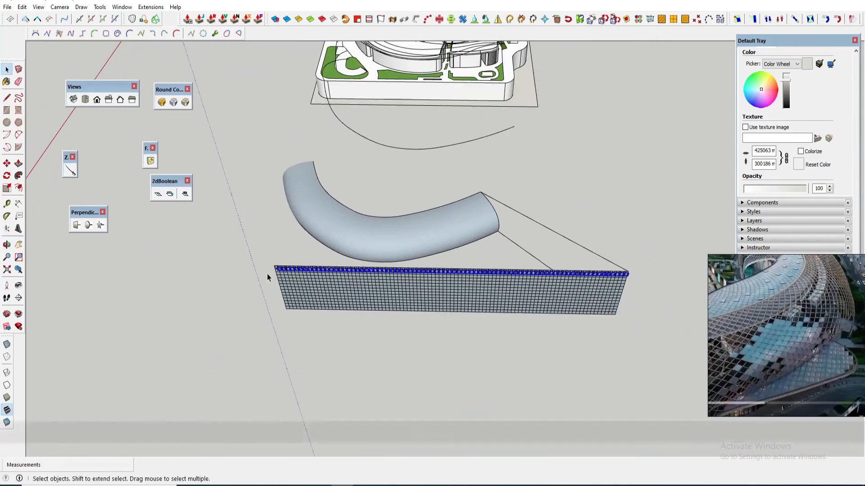
pyautogui.moveTo(253, 238); pyautogui.dragTo(529, 297)
pyautogui.scroll(8, 288, 288)
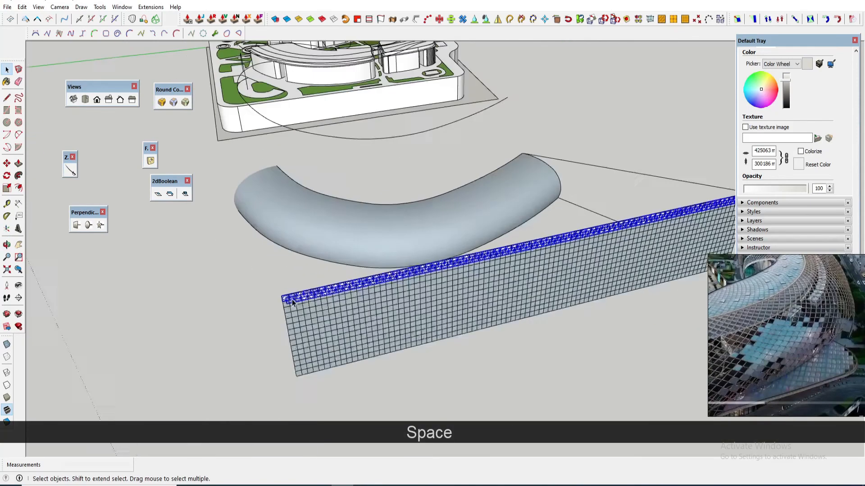
pyautogui.scroll(2, 299, 255)
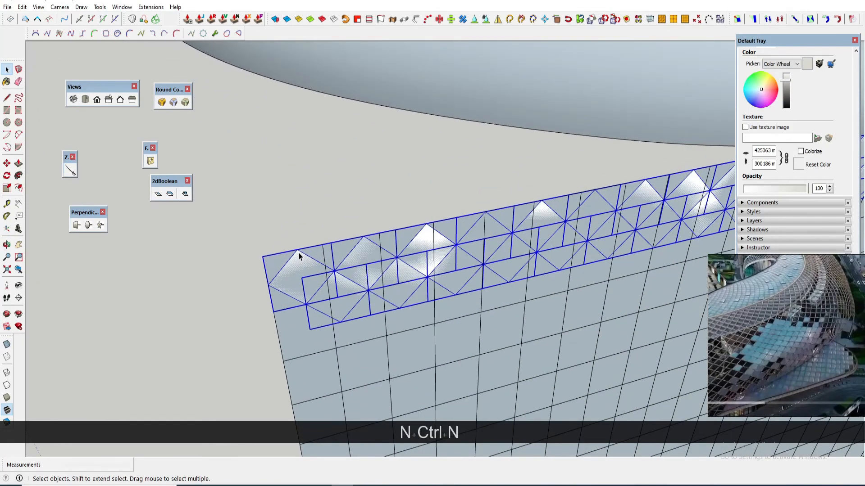
pyautogui.scroll(1, 302, 255)
pyautogui.press('m')
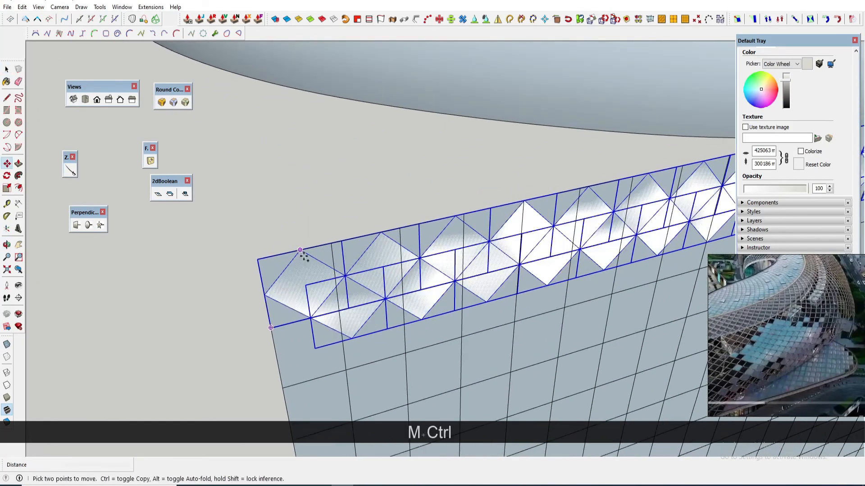
pyautogui.click(301, 250)
pyautogui.scroll(1, 311, 319)
pyautogui.click(311, 319)
pyautogui.scroll(-10, 290, 314)
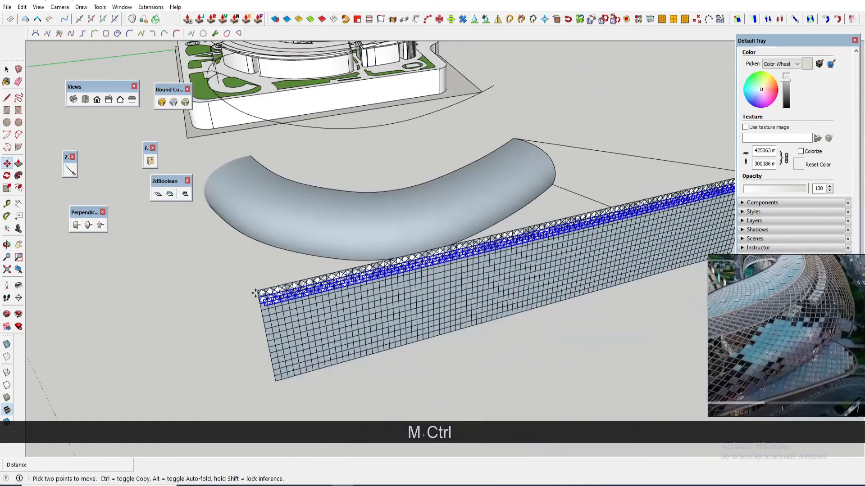
# Repeat the copied double row as a 14x array down the height of the flat grid
pyautogui.write('9x')
pyautogui.press('Return')
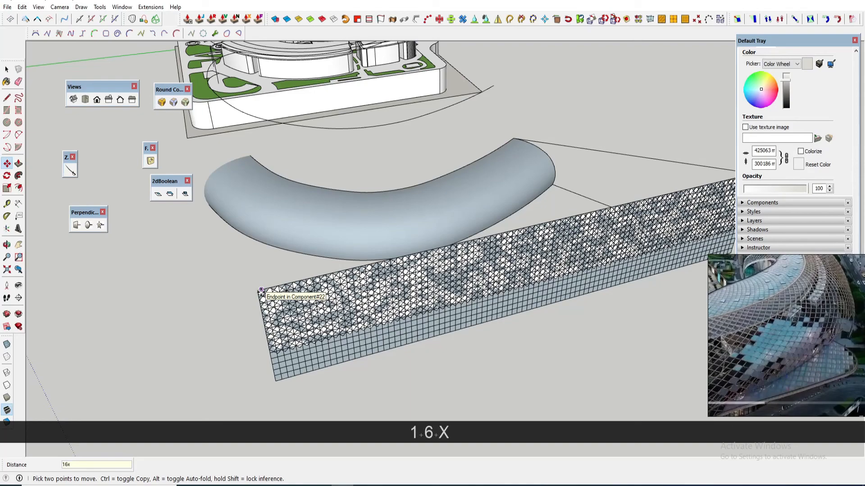
pyautogui.press('Return')
pyautogui.moveTo(261, 290); pyautogui.dragTo(276, 319, button='middle')
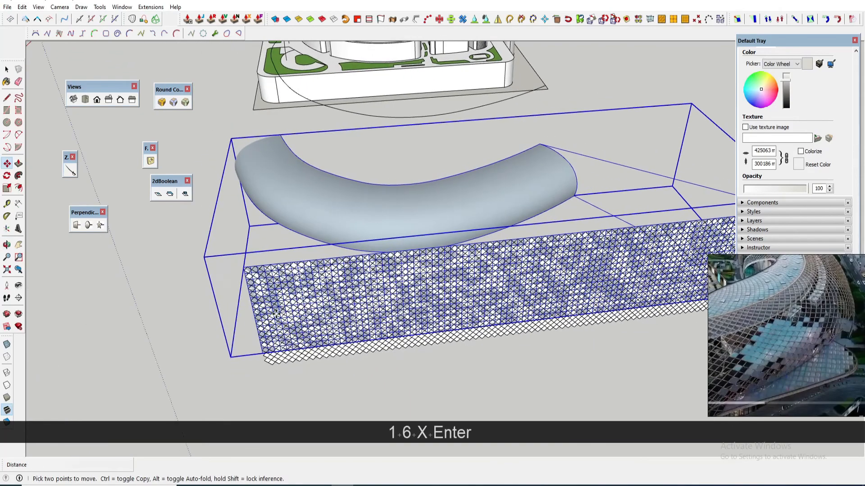
pyautogui.write('14x')
pyautogui.press('Return')
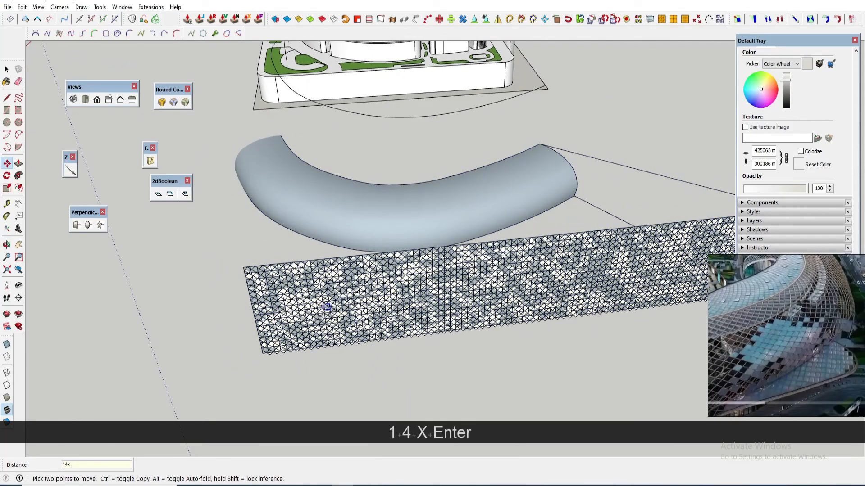
# Select all the diamonds and scale them lengthwise along the green axis so their end lines up with the grid's end edge
pyautogui.scroll(-2, 326, 307)
pyautogui.press('space')
pyautogui.click(659, 325)
pyautogui.scroll(1, 659, 325)
pyautogui.scroll(5, 623, 237)
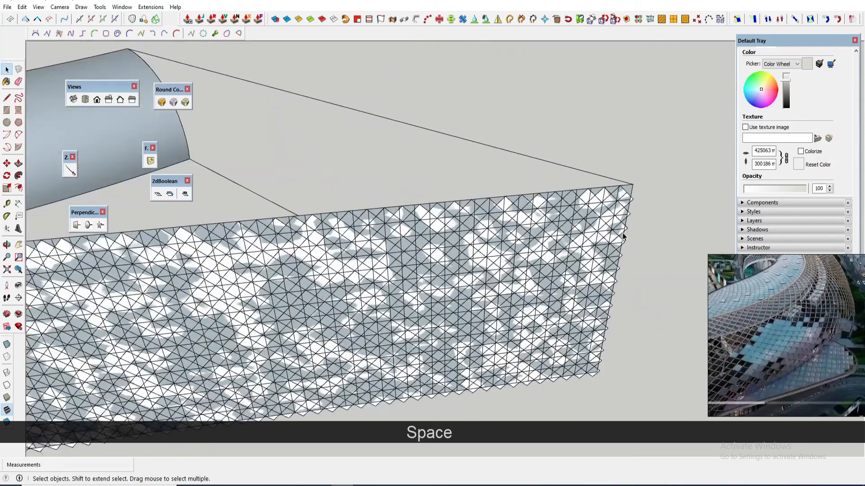
pyautogui.scroll(-5, 605, 286)
pyautogui.moveTo(603, 285); pyautogui.dragTo(541, 308, button='middle')
pyautogui.moveTo(254, 254); pyautogui.dragTo(128, 242, button='middle')
pyautogui.moveTo(583, 348); pyautogui.dragTo(584, 348)
pyautogui.scroll(4, 552, 305)
pyautogui.press('s')
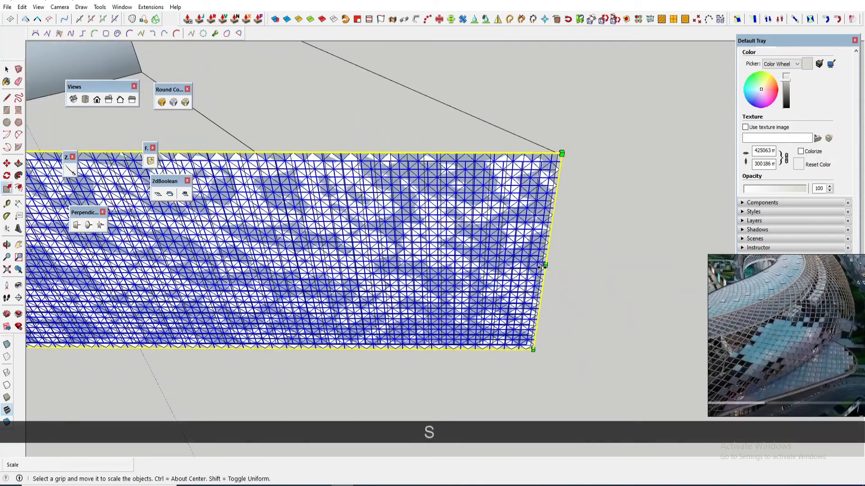
pyautogui.click(546, 264)
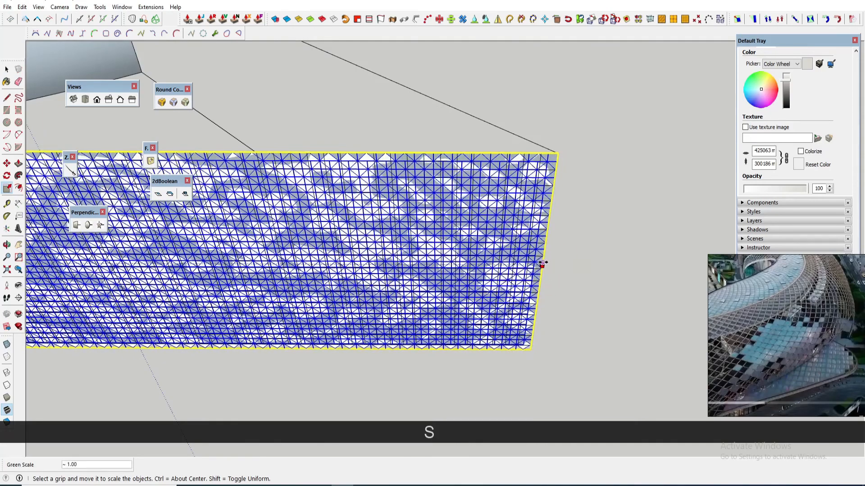
pyautogui.scroll(-3, 542, 264)
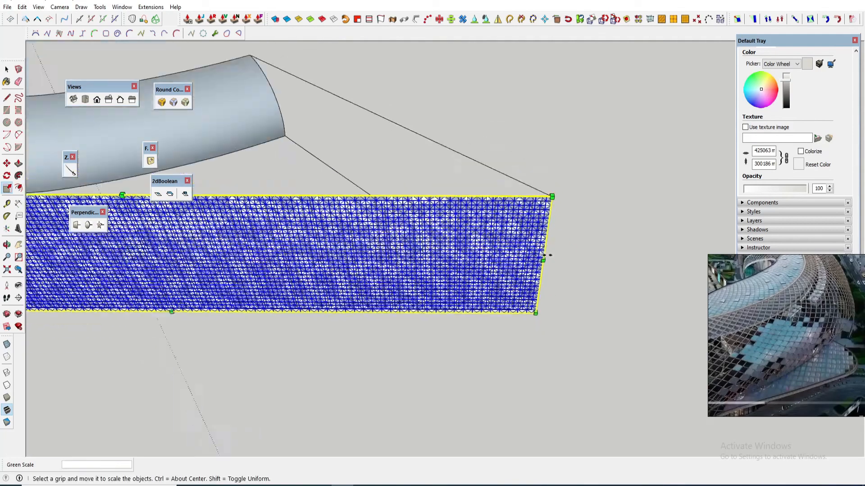
# Scale all the diamonds widthwise along the red axis so their outer row lines up with the flat grid's long edge
pyautogui.scroll(6, 256, 305)
pyautogui.click(238, 293)
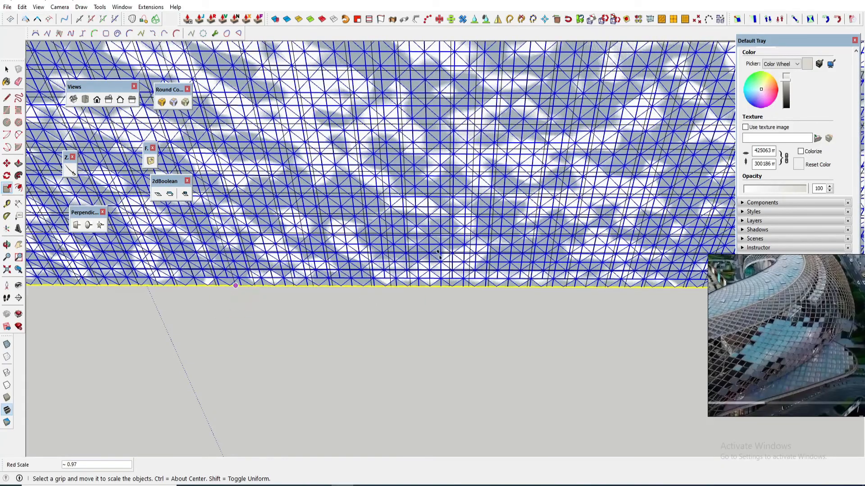
pyautogui.click(236, 285)
pyautogui.scroll(-6, 540, 287)
pyautogui.press('space')
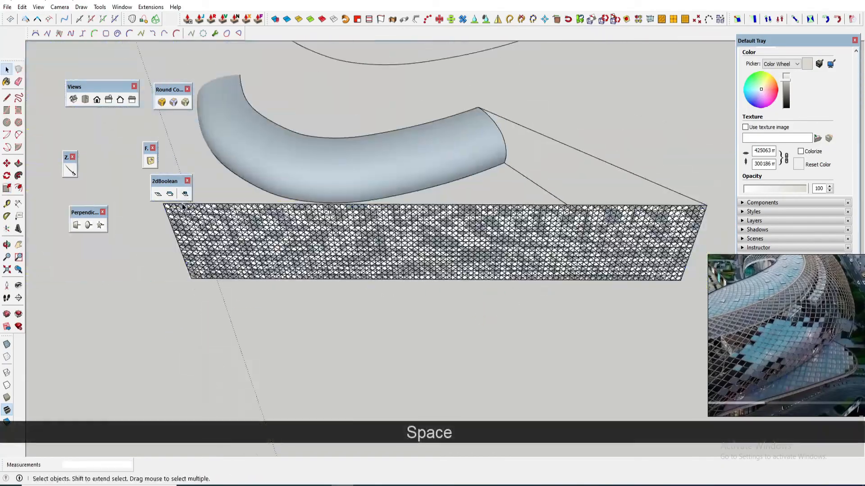
# Copy the diamond component at the grid's corner to the empty space beside the grid
pyautogui.scroll(4, 190, 217)
pyautogui.keyDown('shift'); pyautogui.moveTo(195, 234); pyautogui.dragTo(394, 242, button='middle'); pyautogui.keyUp('shift')
pyautogui.scroll(5, 356, 219)
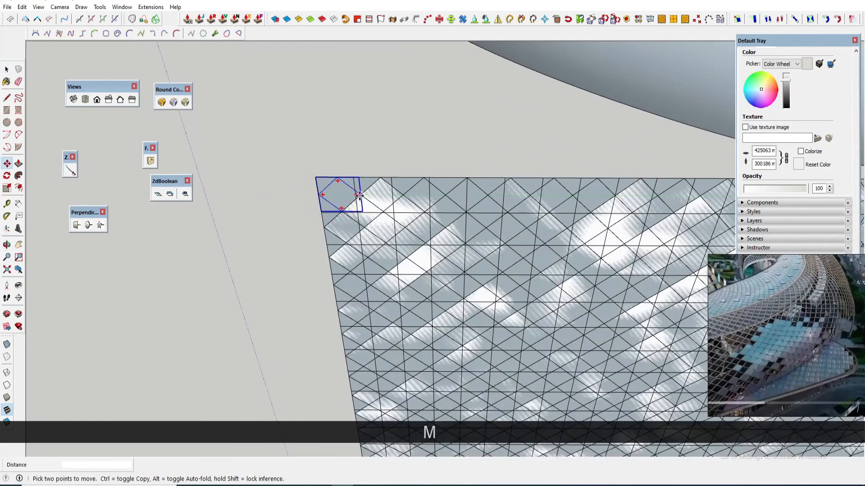
pyautogui.click(359, 195)
pyautogui.press('ctrl')
pyautogui.click(251, 216)
pyautogui.press('space')
# Open the copied diamond component for editing and offset its outline inward by about 85 mm
pyautogui.scroll(5, 239, 215)
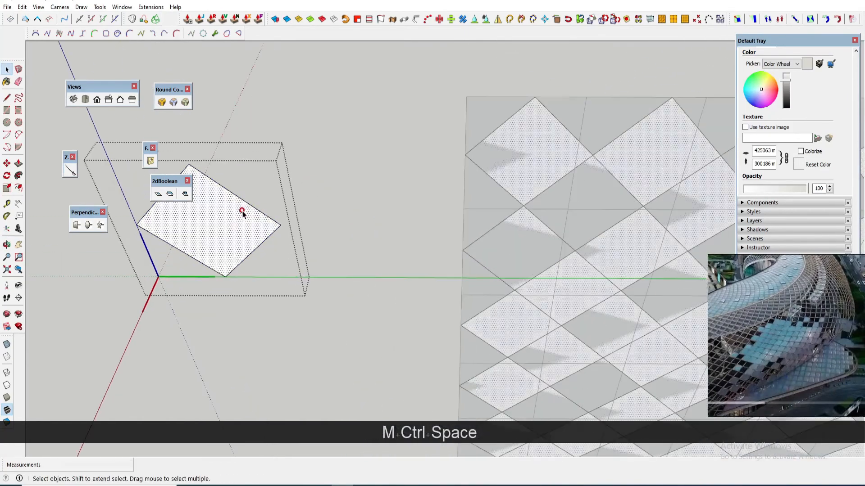
pyautogui.scroll(2, 244, 215)
pyautogui.press('f')
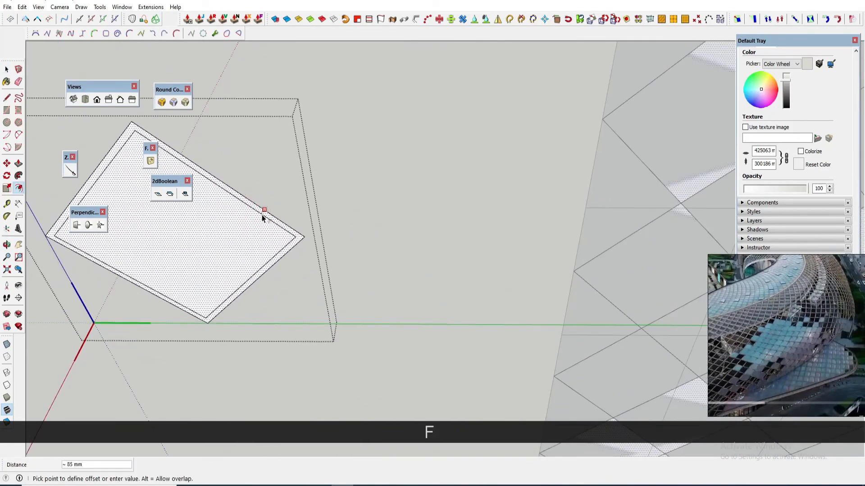
pyautogui.click(263, 218)
pyautogui.scroll(-3, 263, 218)
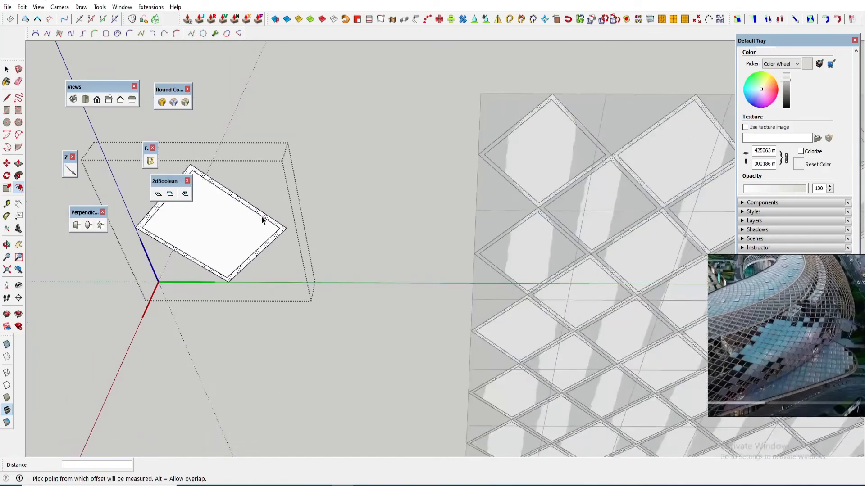
# Delete the inner face of the offset diamond to leave only its frame, and close the component
pyautogui.press('space')
pyautogui.click(241, 218)
pyautogui.scroll(-2, 367, 231)
pyautogui.moveTo(374, 232); pyautogui.dragTo(520, 182, button='middle')
pyautogui.scroll(-4, 386, 225)
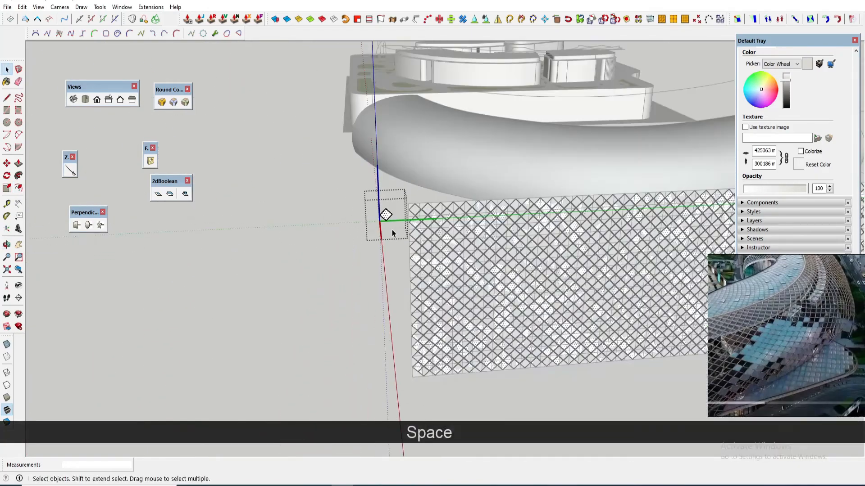
pyautogui.press('Delete')
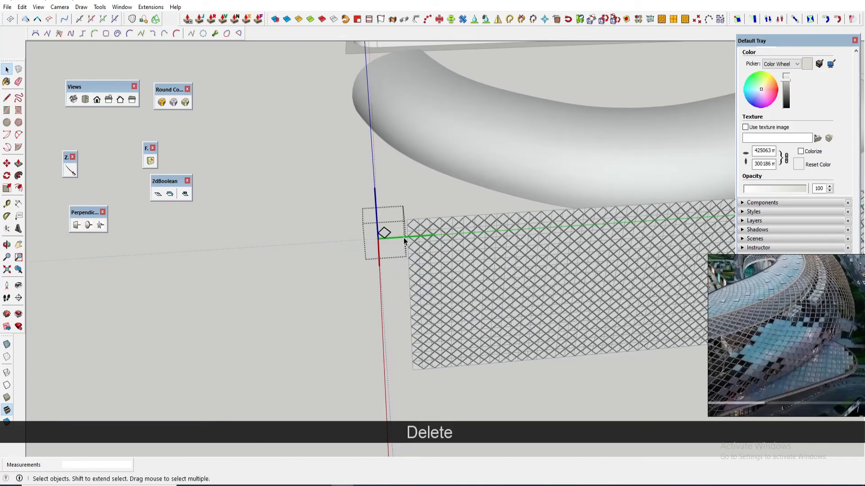
pyautogui.press('Escape')
pyautogui.scroll(4, 382, 234)
pyautogui.scroll(-2, 346, 229)
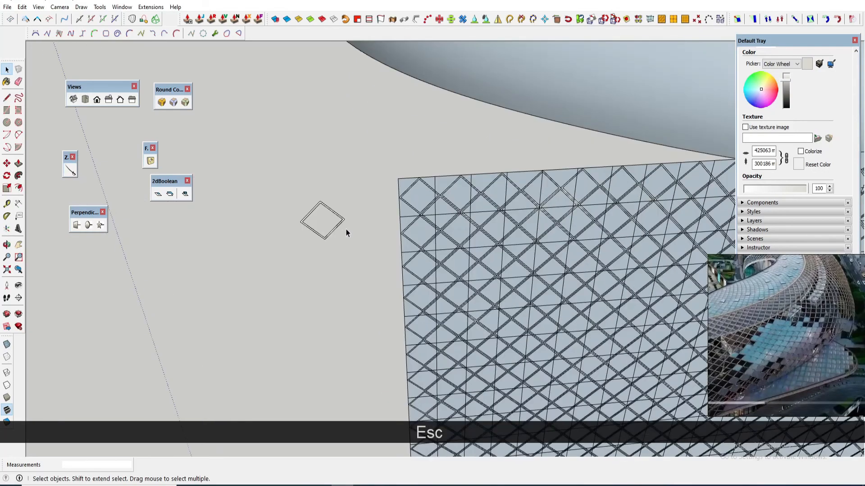
# Erase the loose diamond frame sample beside the flat lattice panel
pyautogui.click(339, 228)
pyautogui.press('e')
pyautogui.scroll(-3, 351, 225)
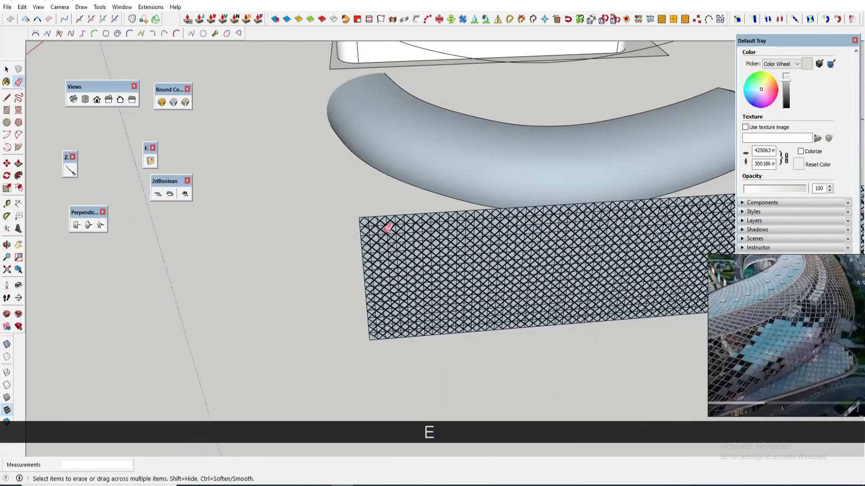
# Select all the diamond lattice pieces over the flat grid and combine them into one group
pyautogui.scroll(-3, 387, 228)
pyautogui.moveTo(349, 295); pyautogui.dragTo(383, 280, button='middle')
pyautogui.press('space')
pyautogui.moveTo(333, 245); pyautogui.dragTo(665, 329)
pyautogui.scroll(5, 372, 276)
pyautogui.rightClick(334, 246)
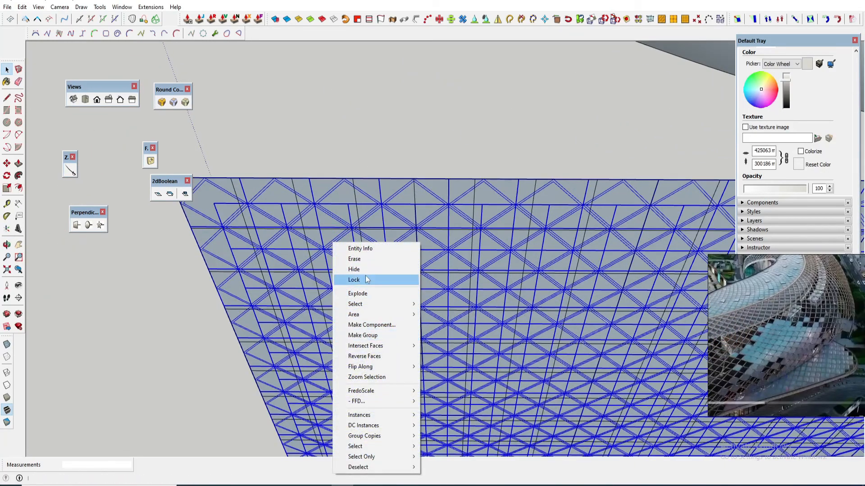
pyautogui.click(364, 334)
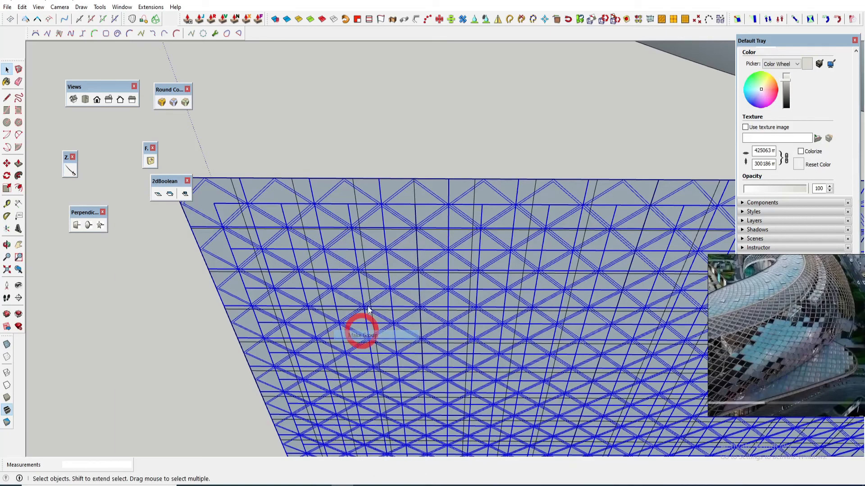
# Explode all the diamond components inside the lattice group into plain geometry and leave the group
pyautogui.doubleClick(370, 281)
pyautogui.hotkey('ctrl', 'a')
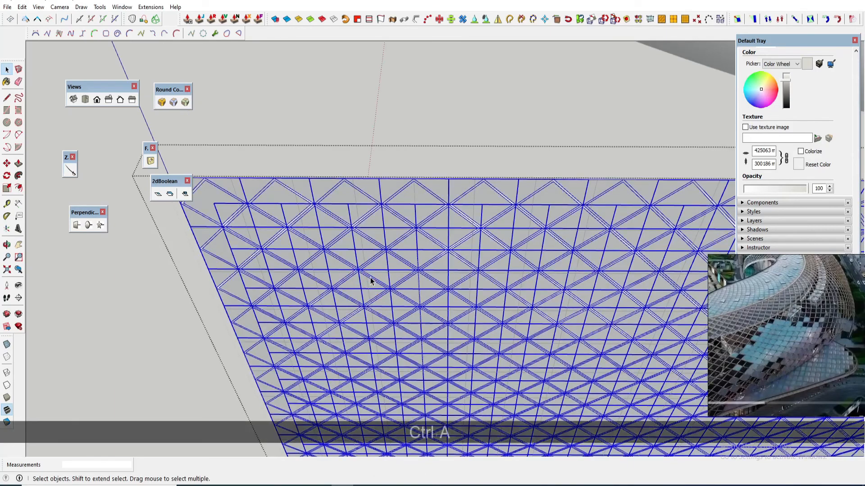
pyautogui.rightClick(369, 277)
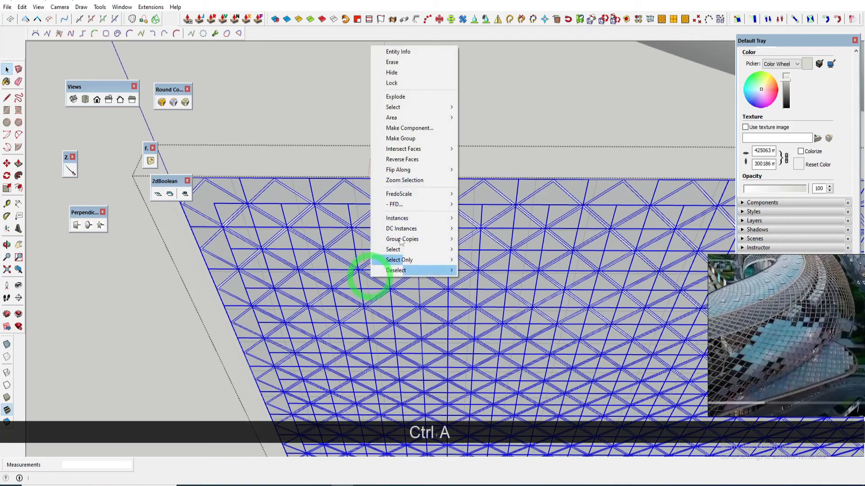
pyautogui.click(402, 98)
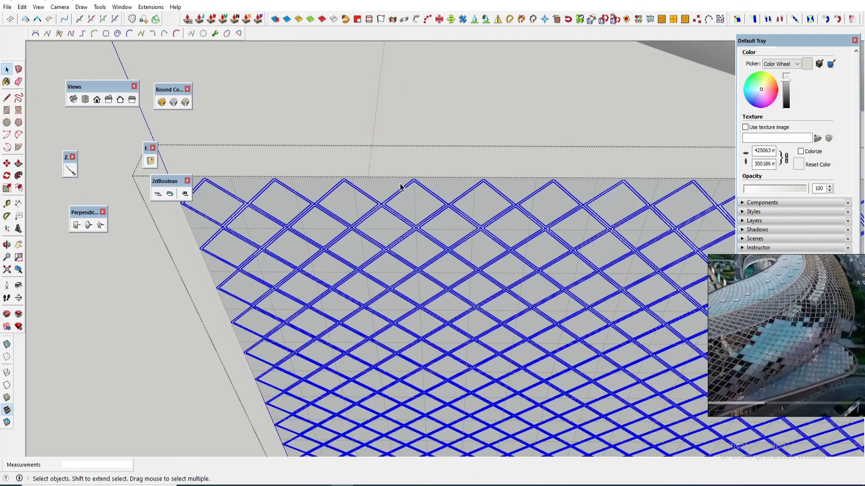
pyautogui.click(407, 148)
pyautogui.scroll(-2, 383, 207)
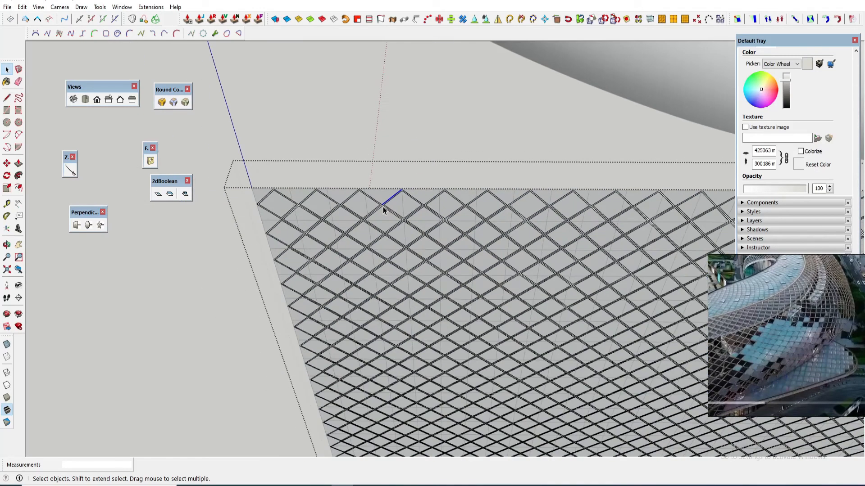
pyautogui.press('Escape')
# Copy the lattice group to an empty area about 433,400 mm away from the original panel
pyautogui.click(382, 206)
pyautogui.scroll(-10, 382, 206)
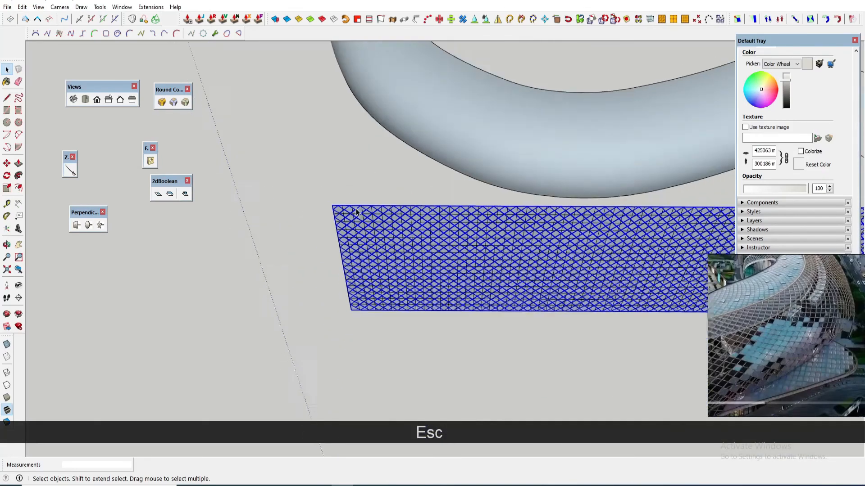
pyautogui.press('m')
pyautogui.click(571, 218)
pyautogui.press('ctrl')
pyautogui.click(318, 220)
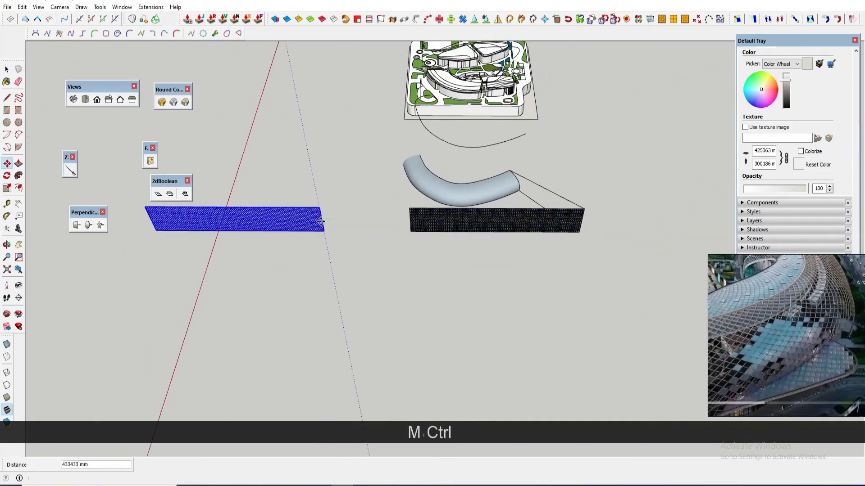
# Examine the original lattice group's bars and faces up close against the flat grid underneath
pyautogui.press('space')
pyautogui.scroll(3, 434, 217)
pyautogui.scroll(5, 403, 196)
pyautogui.rightClick(403, 191)
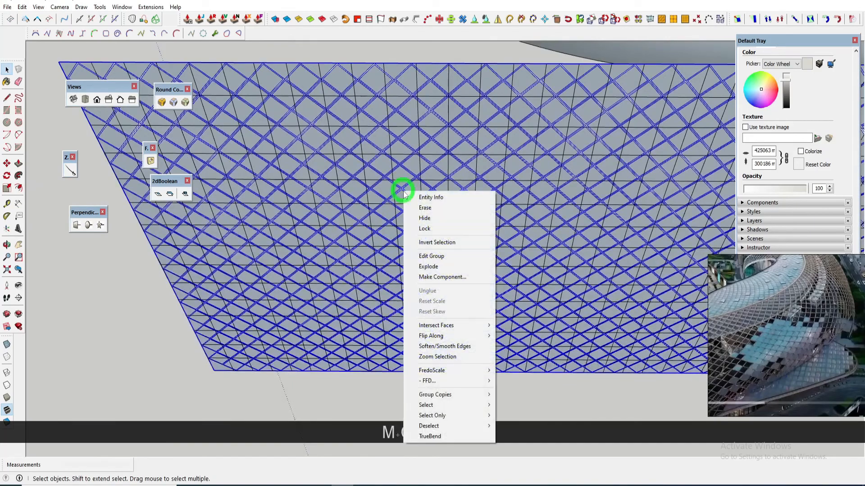
pyautogui.click(394, 198)
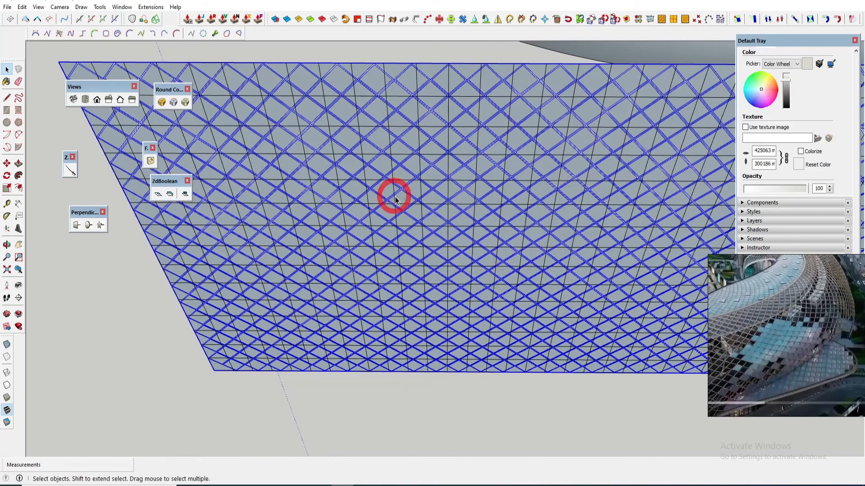
pyautogui.doubleClick(395, 196)
pyautogui.scroll(4, 400, 189)
pyautogui.click(401, 188)
pyautogui.scroll(3, 403, 189)
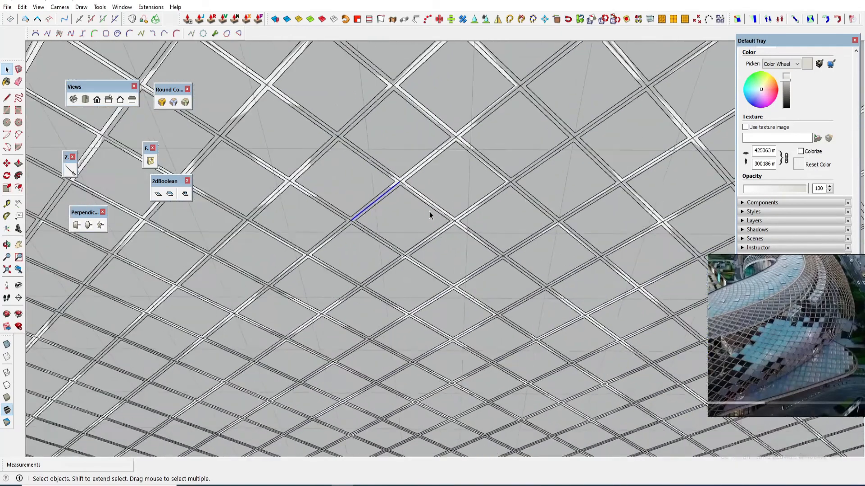
pyautogui.tripleClick(429, 210)
pyautogui.scroll(-2, 434, 223)
pyautogui.scroll(-3, 407, 233)
pyautogui.press('Escape')
pyautogui.scroll(2, 407, 220)
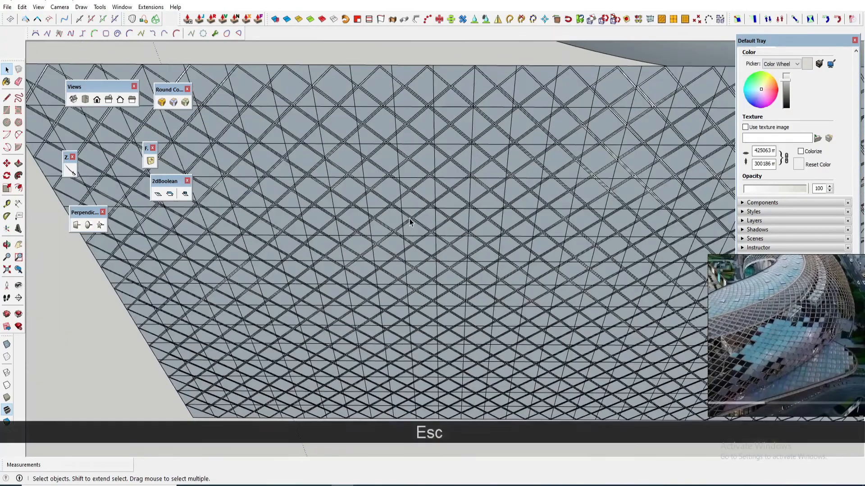
pyautogui.scroll(-5, 409, 222)
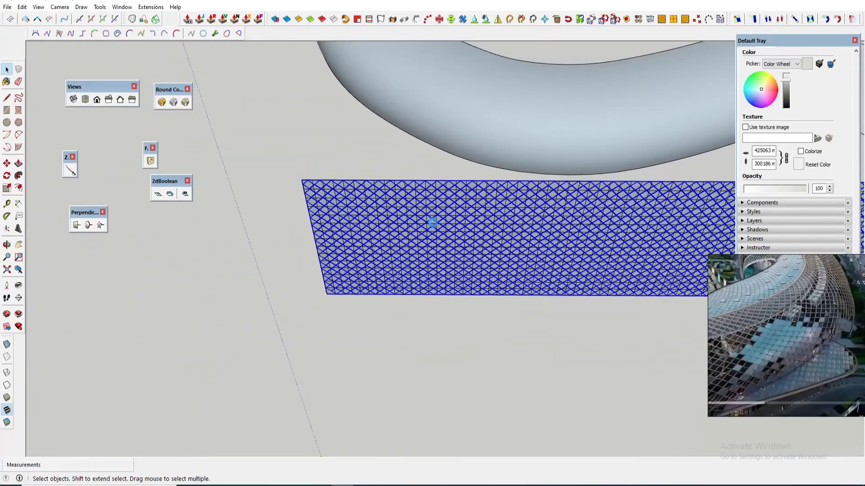
pyautogui.scroll(1, 397, 197)
pyautogui.scroll(3, 397, 197)
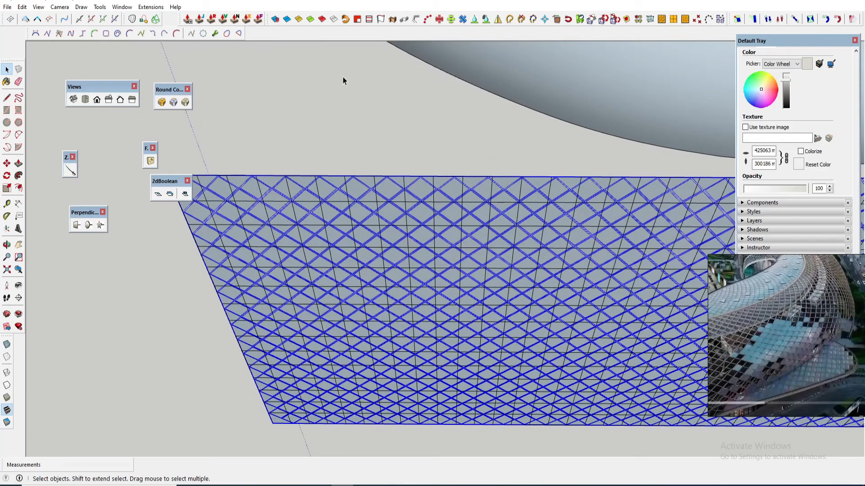
pyautogui.scroll(5, 366, 191)
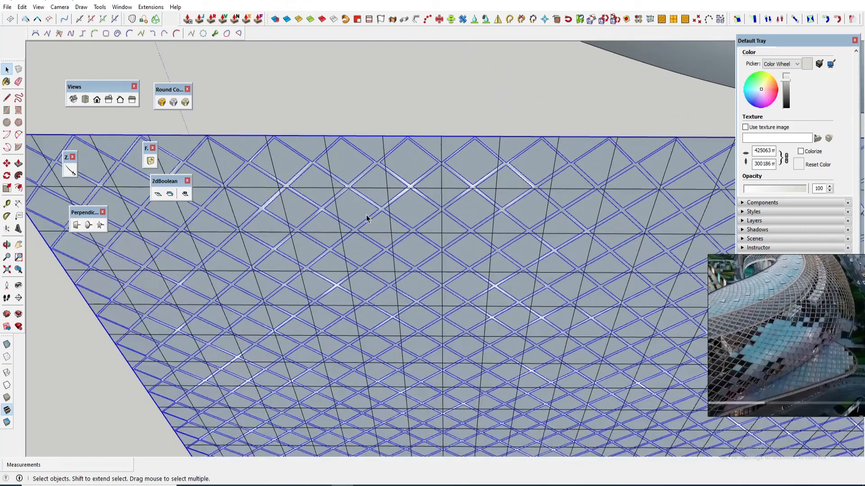
pyautogui.scroll(-6, 363, 187)
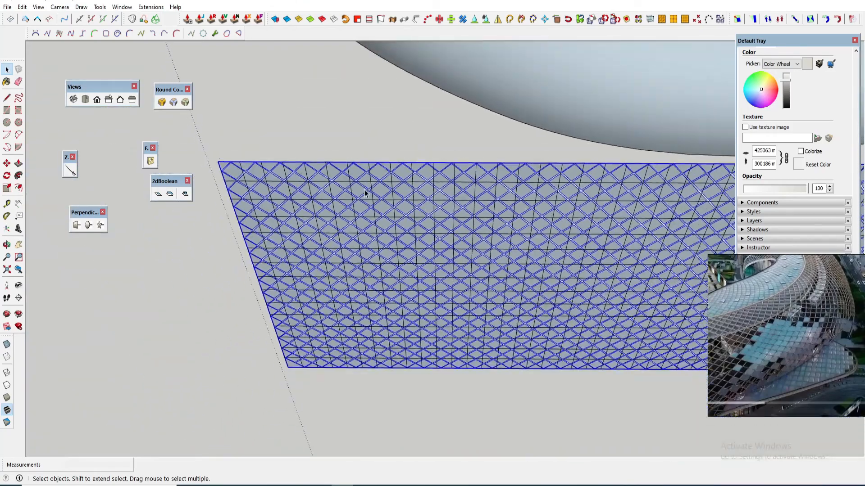
# Review the curved tube with its flat grid panel, and examine the curved building on the site model
pyautogui.moveTo(365, 193); pyautogui.dragTo(434, 213, button='middle')
pyautogui.scroll(-1, 444, 211)
pyautogui.keyDown('shift'); pyautogui.moveTo(464, 256); pyautogui.dragTo(452, 296, button='middle'); pyautogui.keyUp('shift')
pyautogui.click(465, 267)
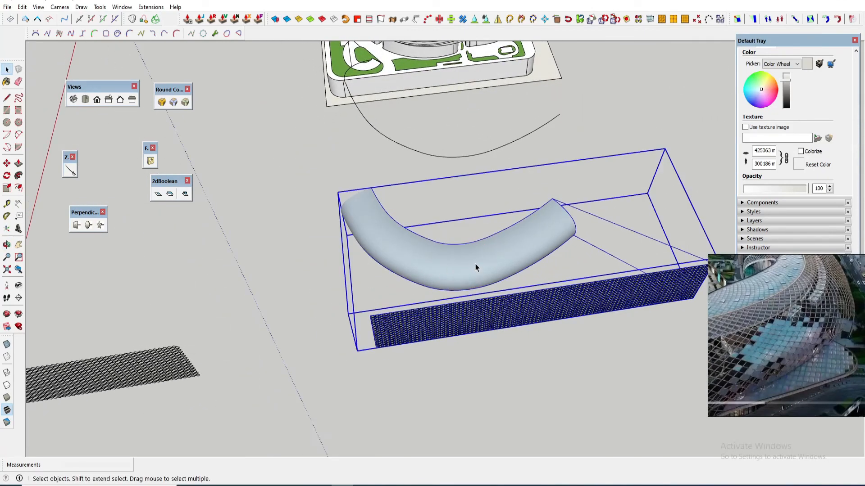
pyautogui.scroll(2, 457, 310)
pyautogui.scroll(-2, 465, 244)
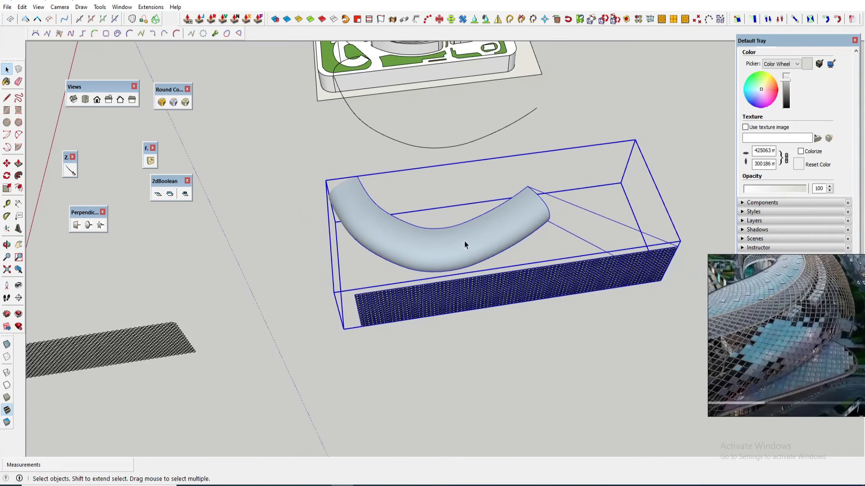
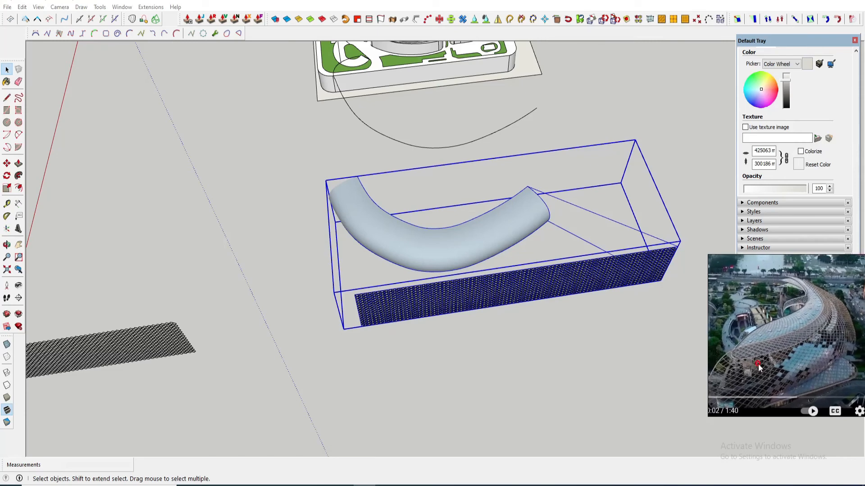
pyautogui.scroll(2, 684, 337)
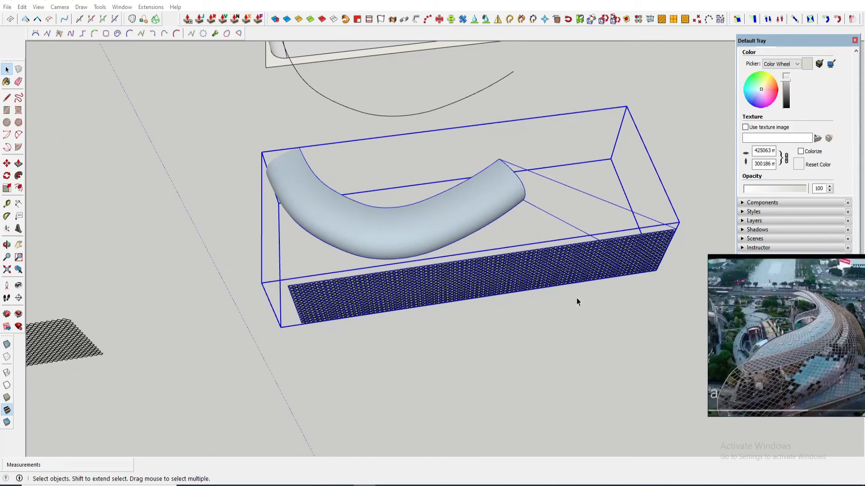
pyautogui.scroll(8, 503, 276)
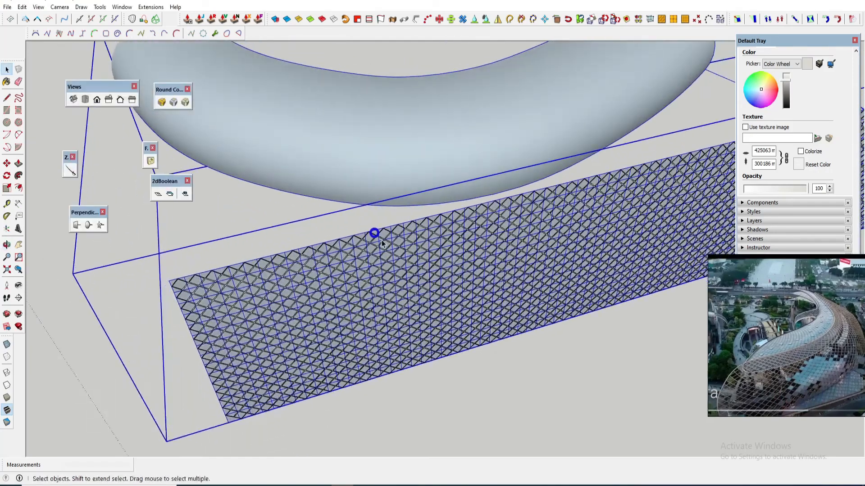
pyautogui.scroll(-8, 341, 272)
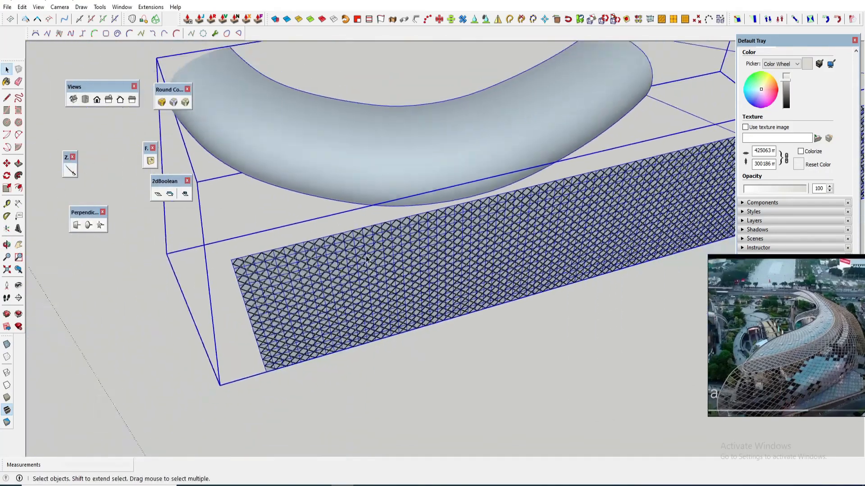
pyautogui.scroll(-3, 440, 330)
pyautogui.moveTo(440, 330); pyautogui.dragTo(381, 257, button='middle')
pyautogui.scroll(6, 498, 148)
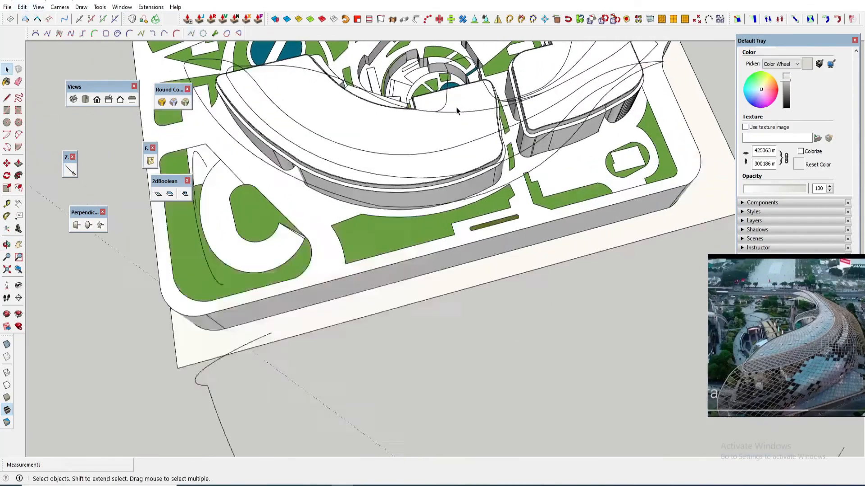
pyautogui.keyDown('shift'); pyautogui.moveTo(499, 148); pyautogui.dragTo(473, 250, button='middle'); pyautogui.keyUp('shift')
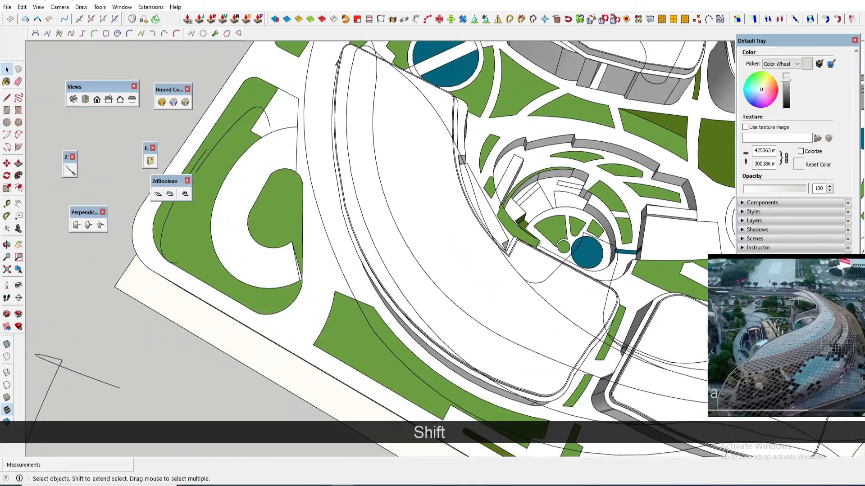
# Turn on the display of hidden geometry and unhide the aerial reference photo over the site model
pyautogui.click(21, 7)
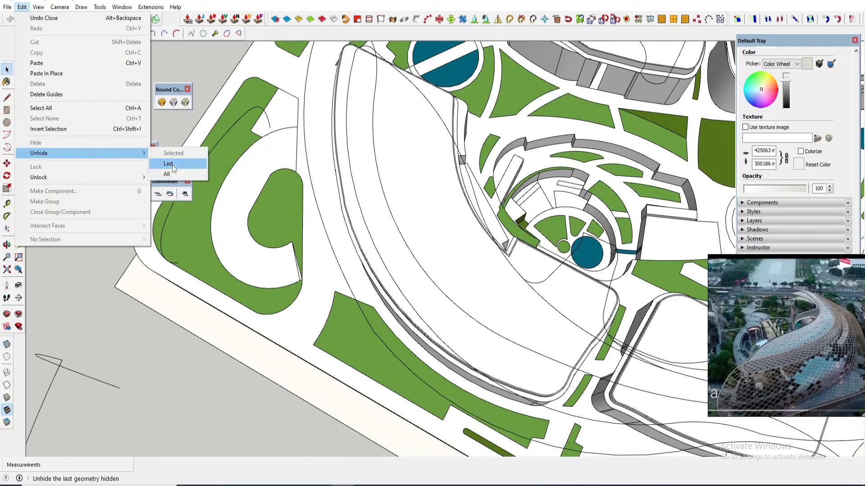
pyautogui.moveTo(38, 7)
pyautogui.click(54, 38)
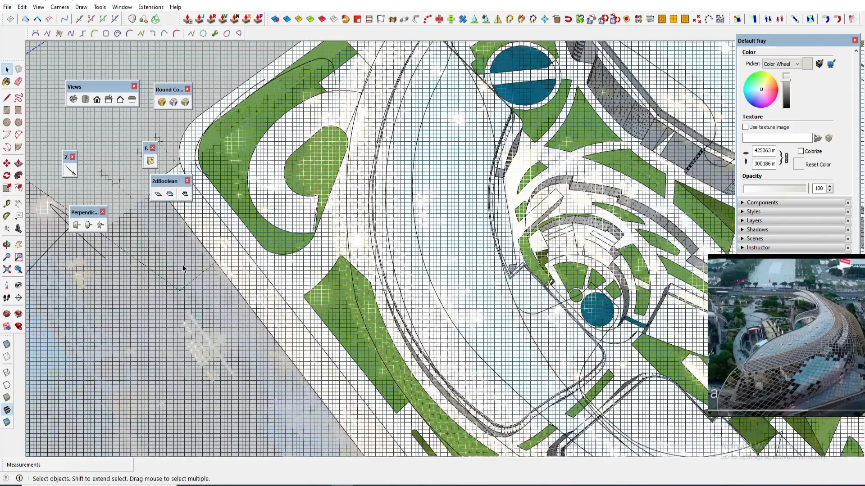
pyautogui.moveTo(182, 265); pyautogui.dragTo(225, 175, button='middle')
pyautogui.rightClick(125, 161)
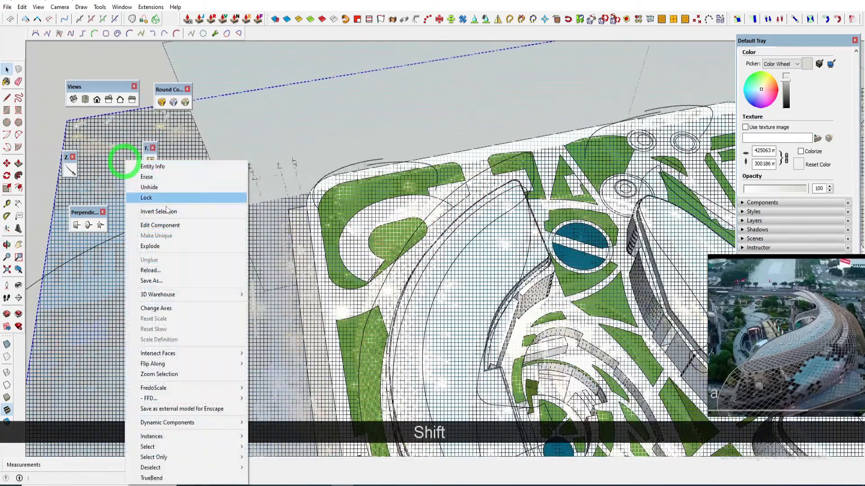
pyautogui.click(150, 187)
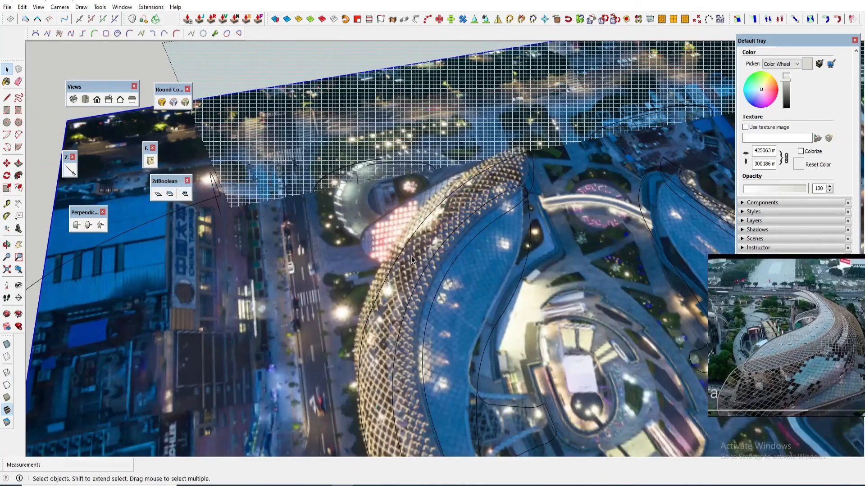
# Measure the edge of the latticed roof near its tip on the aerial photo with the Line tool
pyautogui.scroll(2, 412, 256)
pyautogui.moveTo(411, 256); pyautogui.dragTo(462, 242, button='middle')
pyautogui.scroll(1, 459, 216)
pyautogui.scroll(1, 588, 223)
pyautogui.moveTo(590, 222); pyautogui.dragTo(594, 207, button='middle')
pyautogui.scroll(1, 586, 202)
pyautogui.press('l')
pyautogui.click(564, 195)
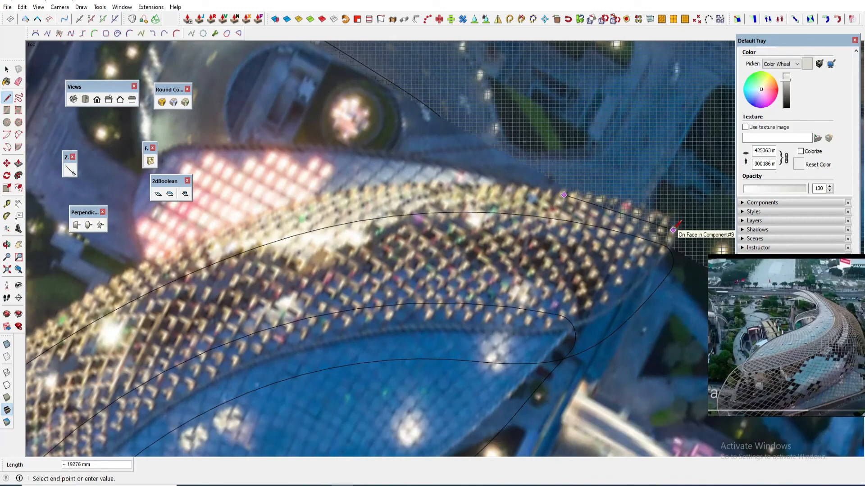
pyautogui.scroll(-3, 673, 230)
pyautogui.press('space')
pyautogui.scroll(-3, 642, 213)
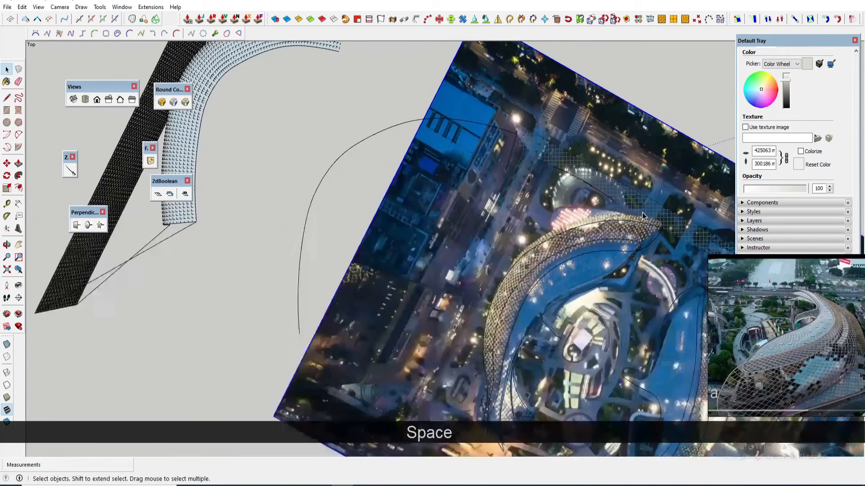
pyautogui.moveTo(641, 210); pyautogui.dragTo(494, 230, button='middle')
pyautogui.scroll(4, 493, 234)
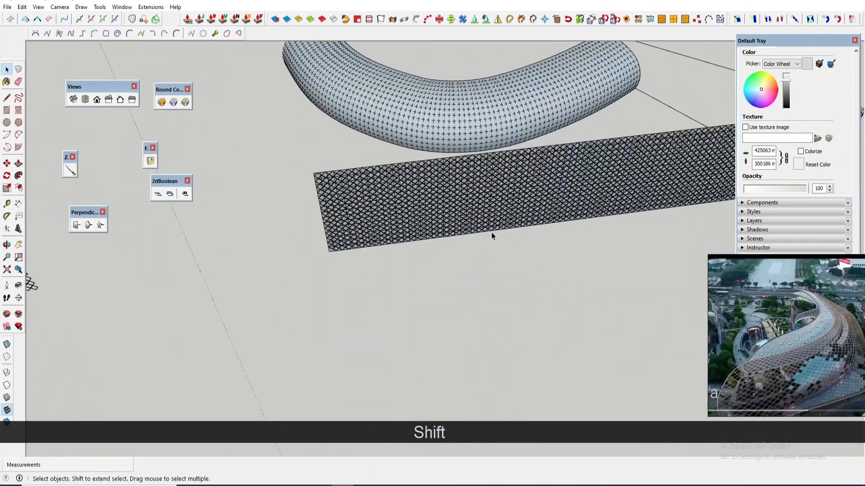
pyautogui.scroll(3, 423, 213)
pyautogui.press('r')
pyautogui.moveTo(359, 202); pyautogui.dragTo(247, 303, button='middle')
pyautogui.click(247, 303)
pyautogui.moveTo(349, 318); pyautogui.dragTo(299, 272, button='middle')
pyautogui.press('space')
pyautogui.press('r')
pyautogui.scroll(2, 301, 323)
pyautogui.press('r')
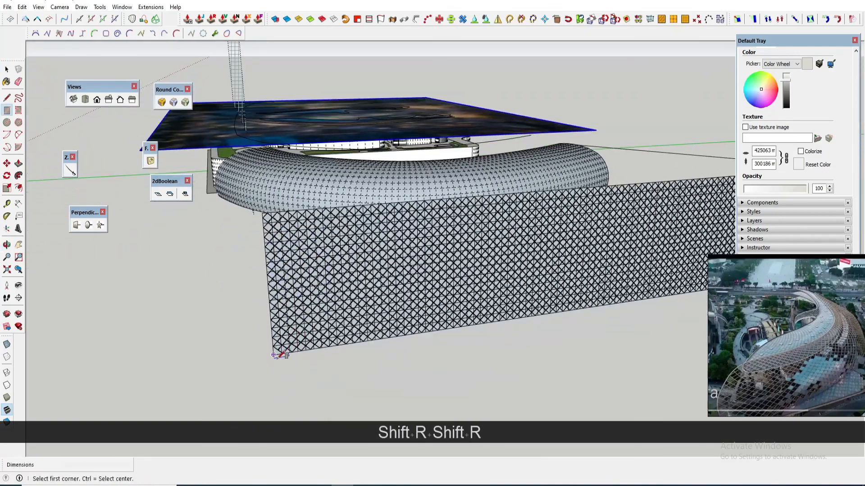
pyautogui.scroll(2, 364, 327)
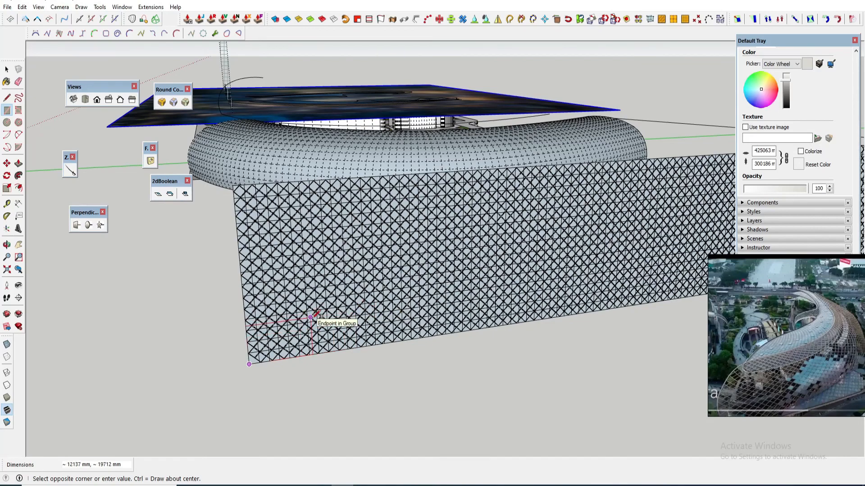
pyautogui.press('space')
# Outline a 20000 by 12000 mm rectangle at the lower corner of the flat lattice panel with the Line tool
pyautogui.press('l')
pyautogui.click(249, 365)
pyautogui.write('20000')
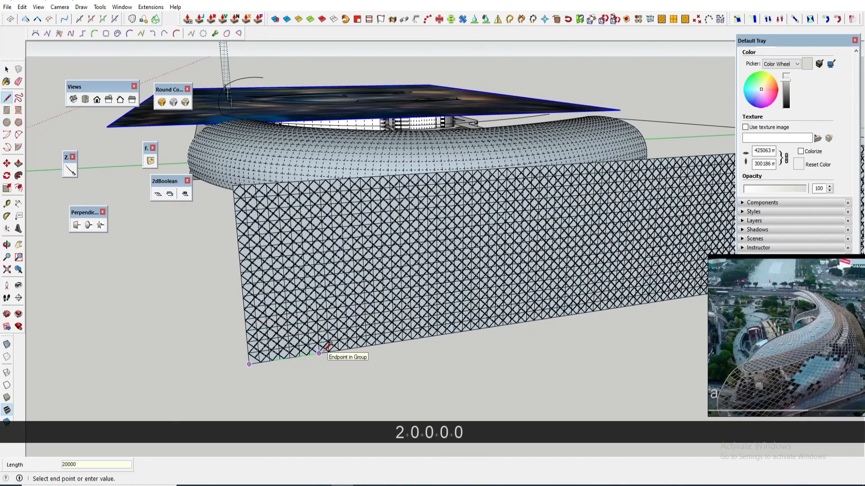
pyautogui.press('Return')
pyautogui.scroll(5, 316, 322)
pyautogui.press('BackSpace')
pyautogui.press('BackSpace')
pyautogui.scroll(-10, 316, 319)
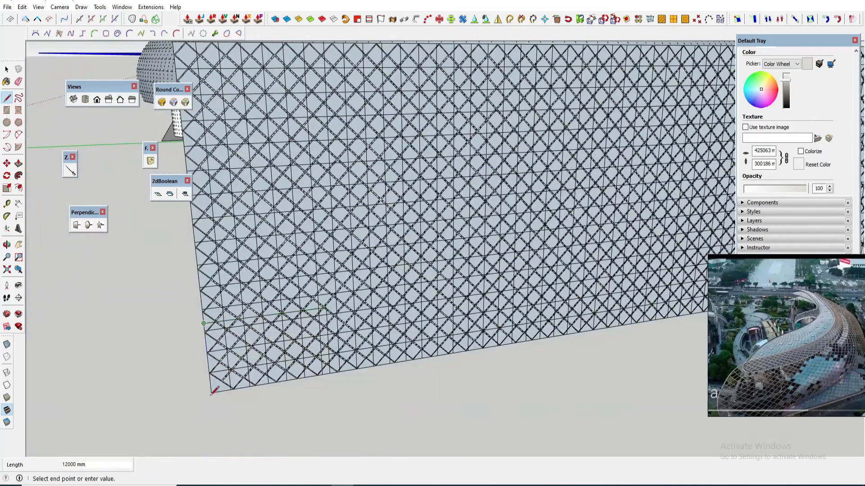
# Measure the latticed roof's outer edge on the aerial photo with a temporary arc, and delete it
pyautogui.press('space')
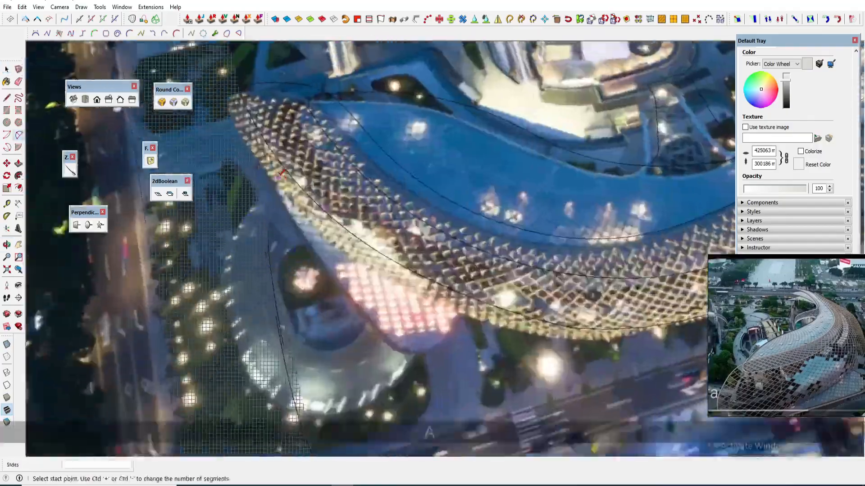
pyautogui.press('space')
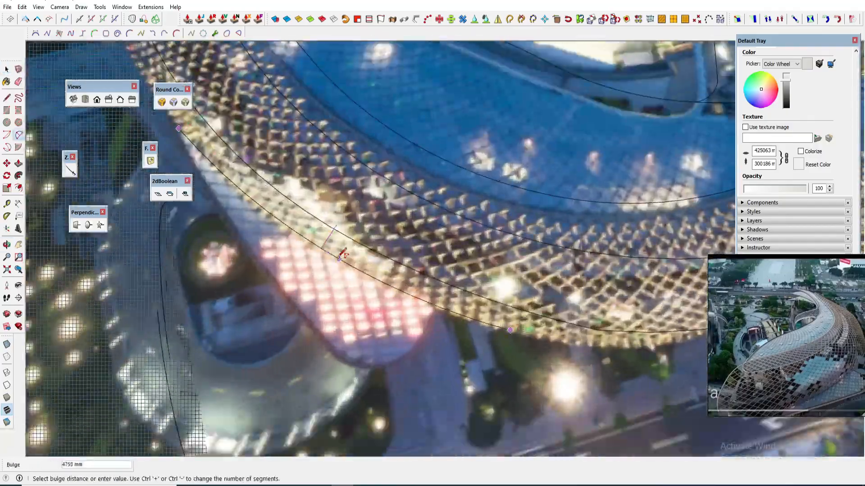
pyautogui.press('Delete')
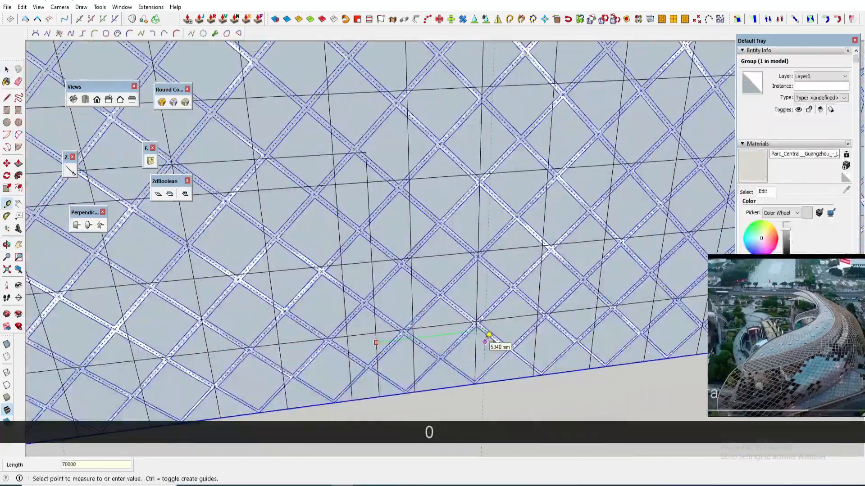
# Place a guide at a 70000 mm offset on the panel and copy the corner rectangle along the lower edge to it
pyautogui.scroll(-8, 485, 342)
pyautogui.press('space')
pyautogui.press('m')
pyautogui.press('ctrl')
pyautogui.click(579, 303)
pyautogui.press('space')
pyautogui.scroll(-6, 536, 334)
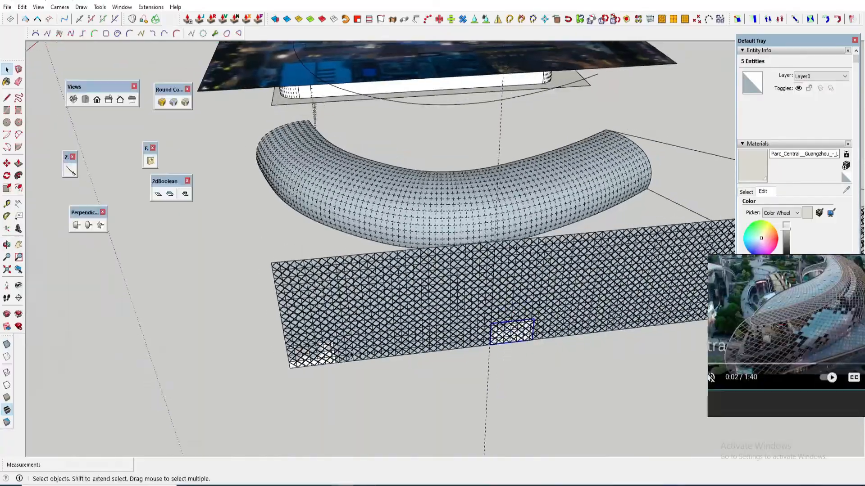
# Draw a rectangular face covering the whole flat lattice panel and select it
pyautogui.press('r')
pyautogui.moveTo(405, 270); pyautogui.dragTo(407, 281, button='middle')
pyautogui.press('space')
pyautogui.scroll(5, 407, 282)
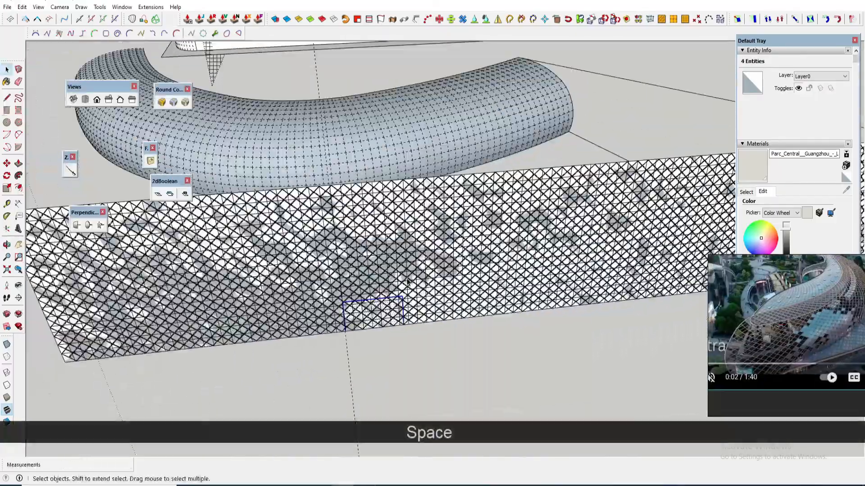
pyautogui.scroll(8, 383, 248)
pyautogui.click(361, 215)
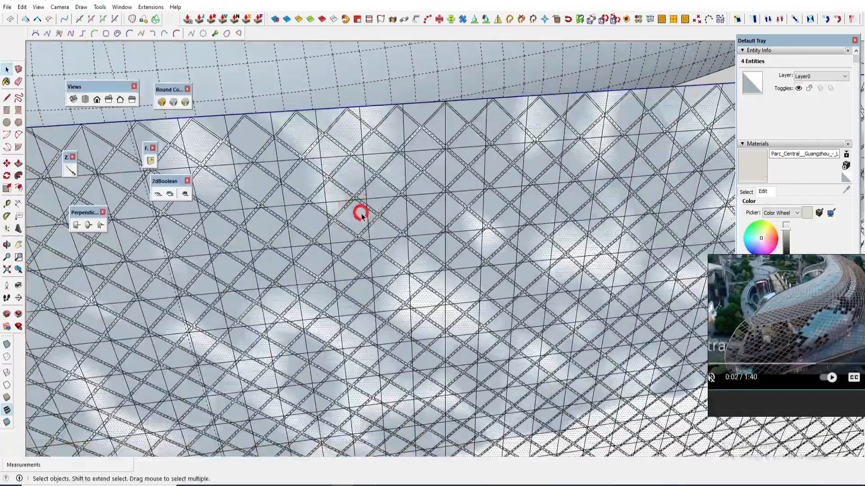
# Move the blank panel face and its small rectangles about 110000 mm along the red axis, clear of the lattice
pyautogui.scroll(-10, 361, 215)
pyautogui.press('m')
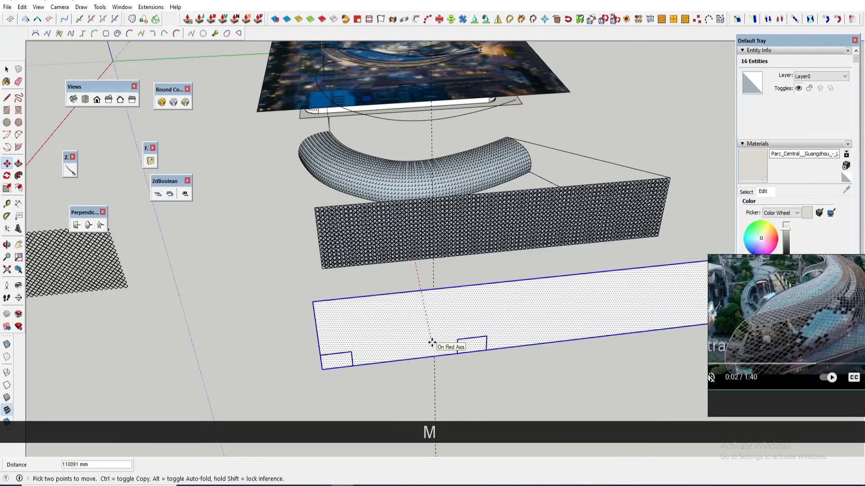
pyautogui.click(386, 352)
pyautogui.scroll(1, 386, 351)
pyautogui.press('space')
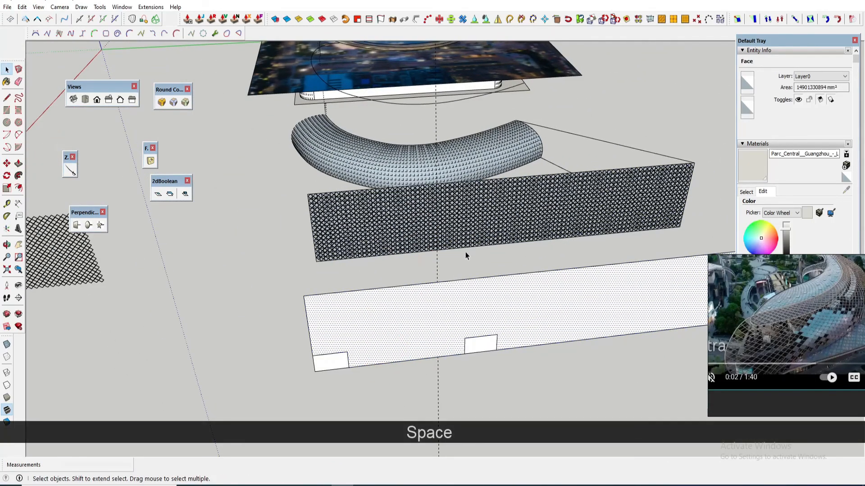
pyautogui.scroll(1, 406, 351)
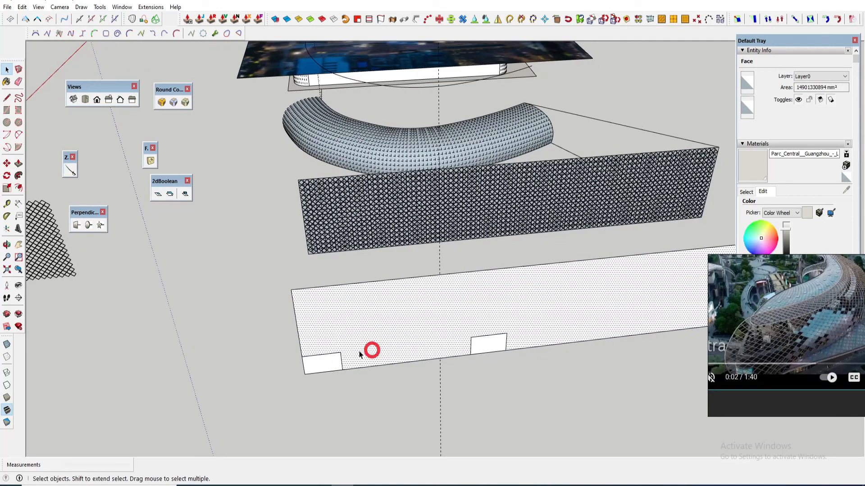
# Move the upper inner corner of the corner rectangle 8331 mm along the green axis to slant its side
pyautogui.scroll(3, 341, 356)
pyautogui.click(326, 349)
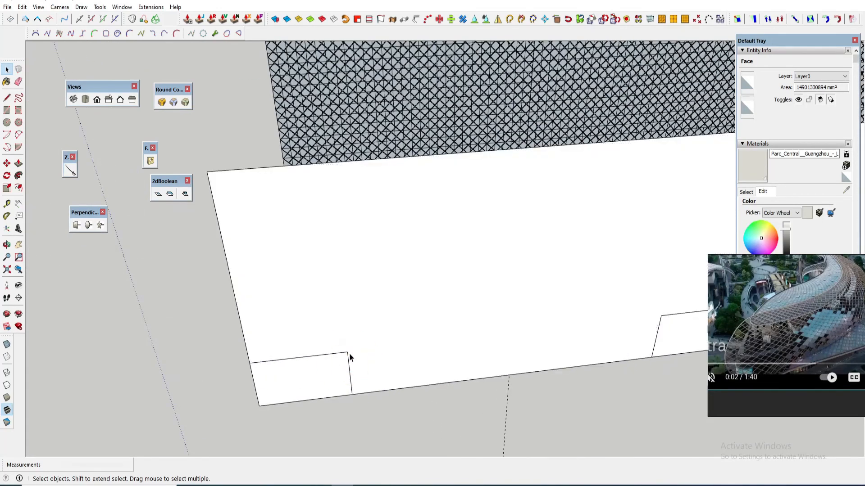
pyautogui.press('m')
pyautogui.click(348, 352)
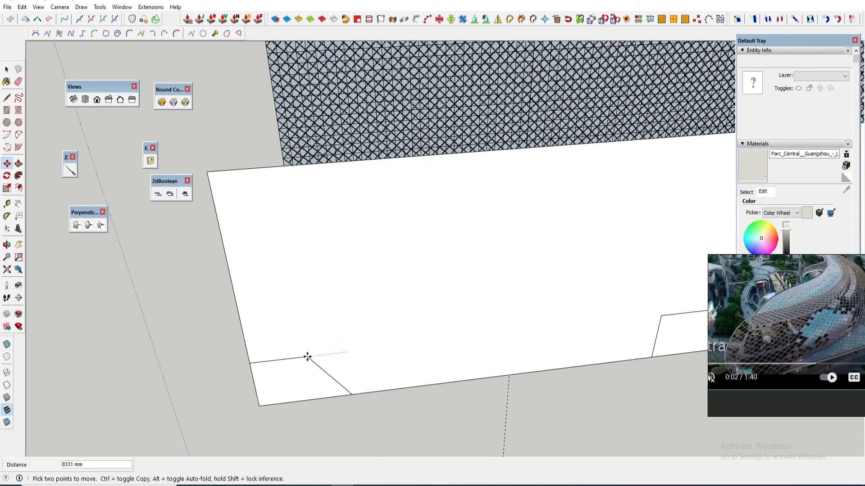
pyautogui.press('space')
# Move the slanted side of the corner shape about 3000 mm toward the panel's corner
pyautogui.scroll(3, 307, 367)
pyautogui.press('a')
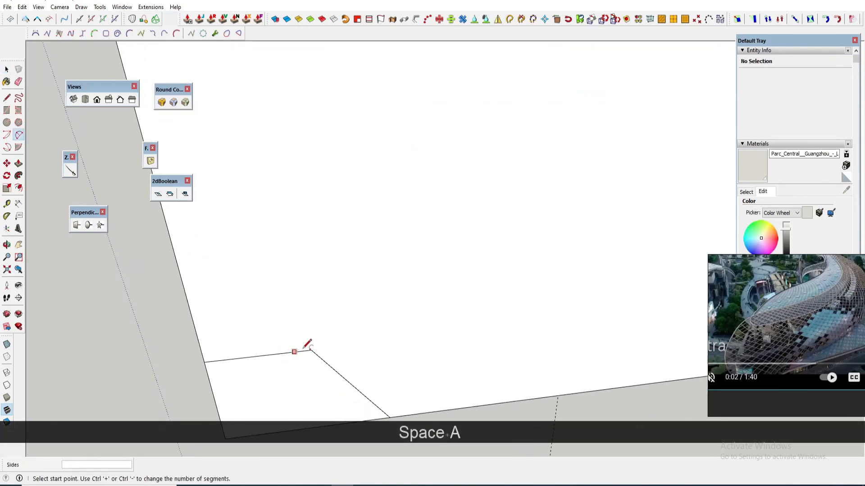
pyautogui.scroll(-3, 322, 332)
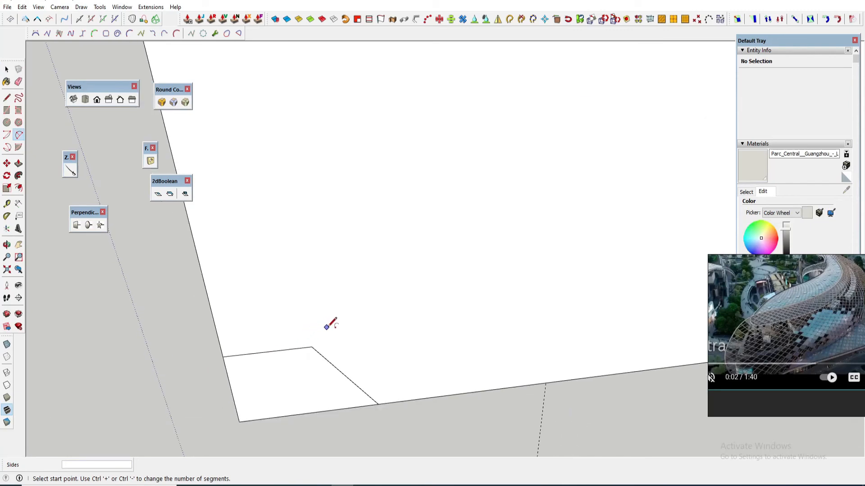
pyautogui.moveTo(347, 362)
pyautogui.mouseDown(button='middle')
pyautogui.moveTo(376, 390)
pyautogui.moveTo(351, 383)
pyautogui.mouseUp(button='middle')
pyautogui.press('space')
pyautogui.press('m')
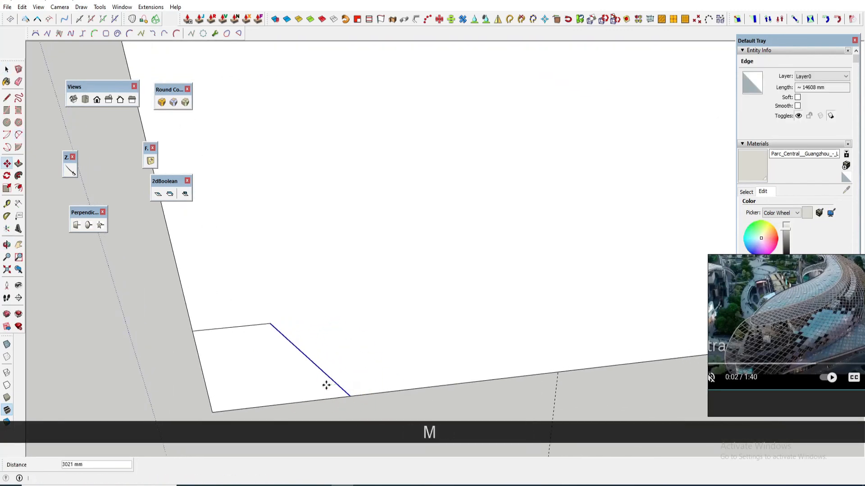
# Round the corner between the top edge and the slanted side with a two-point arc, and erase the leftover sharp corner
pyautogui.scroll(2, 230, 311)
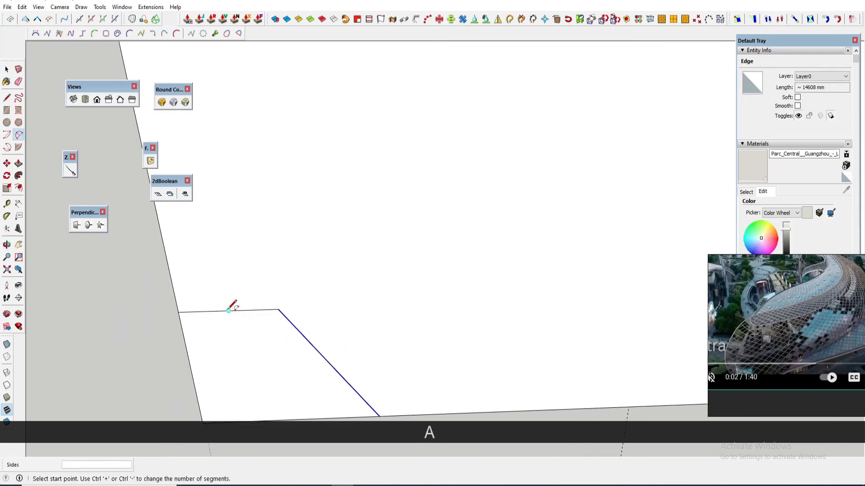
pyautogui.scroll(2, 320, 350)
pyautogui.click(307, 345)
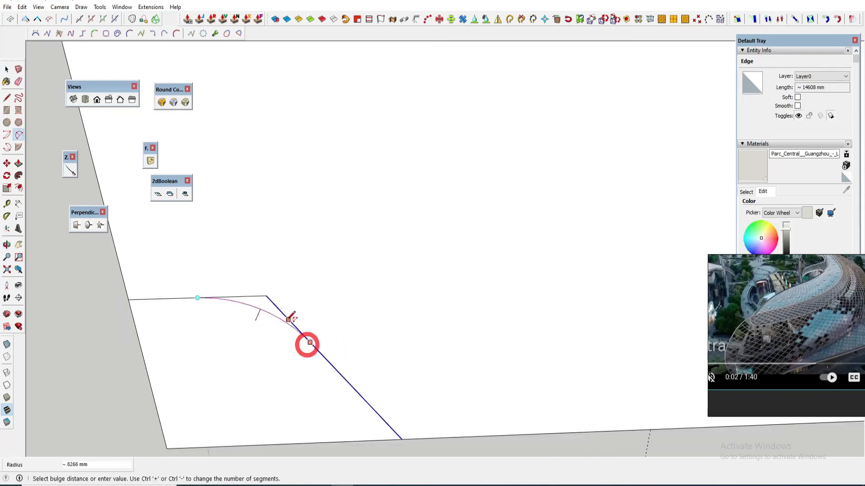
pyautogui.scroll(1, 307, 346)
pyautogui.click(294, 323)
pyautogui.press('e')
pyautogui.click(267, 293)
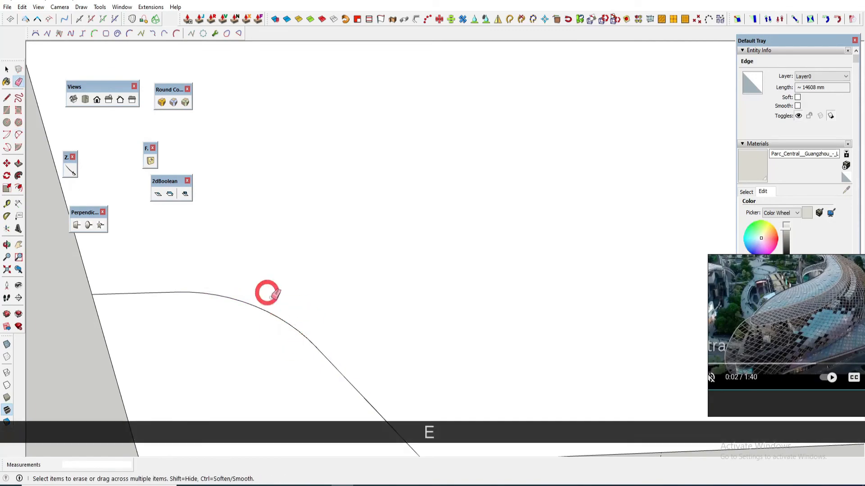
# Move the lower end of the slanted side toward the panel's corner to make the slope steeper
pyautogui.scroll(-4, 282, 303)
pyautogui.scroll(-2, 285, 306)
pyautogui.moveTo(506, 314); pyautogui.dragTo(529, 309, button='middle')
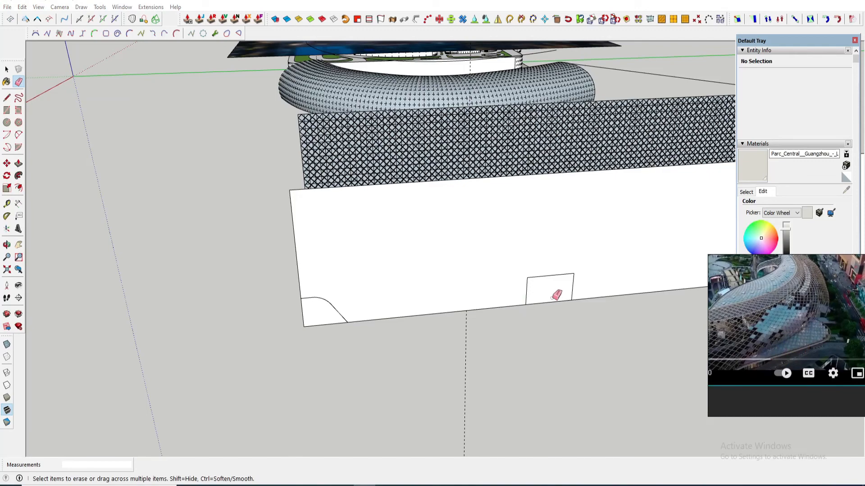
pyautogui.moveTo(419, 293)
pyautogui.mouseDown(button='middle')
pyautogui.moveTo(359, 311)
pyautogui.moveTo(364, 315)
pyautogui.mouseUp(button='middle')
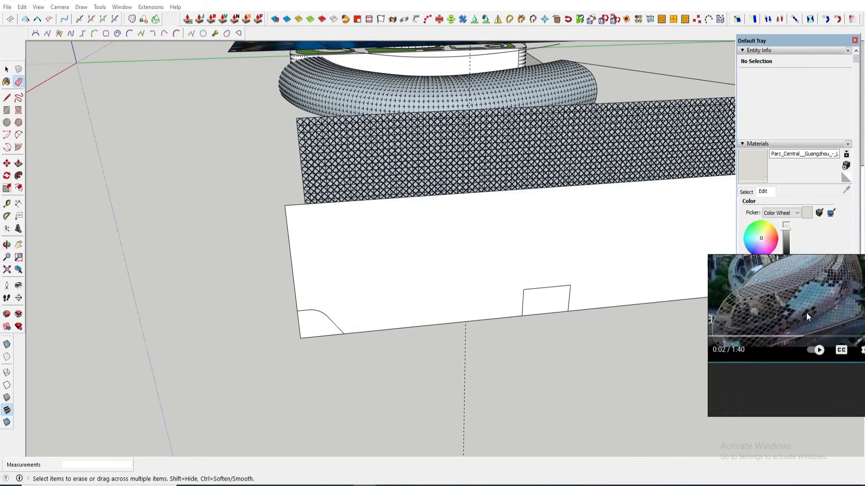
pyautogui.scroll(5, 355, 335)
pyautogui.press('space')
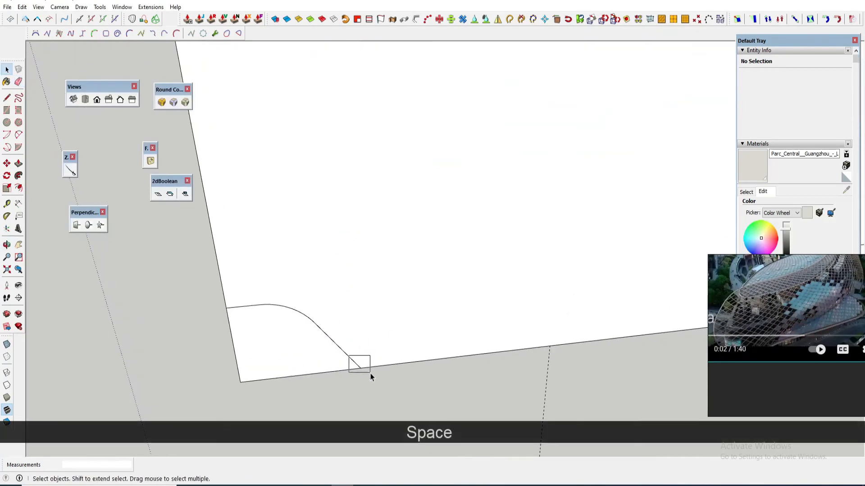
pyautogui.press('m')
pyautogui.press('space')
pyautogui.scroll(-2, 289, 314)
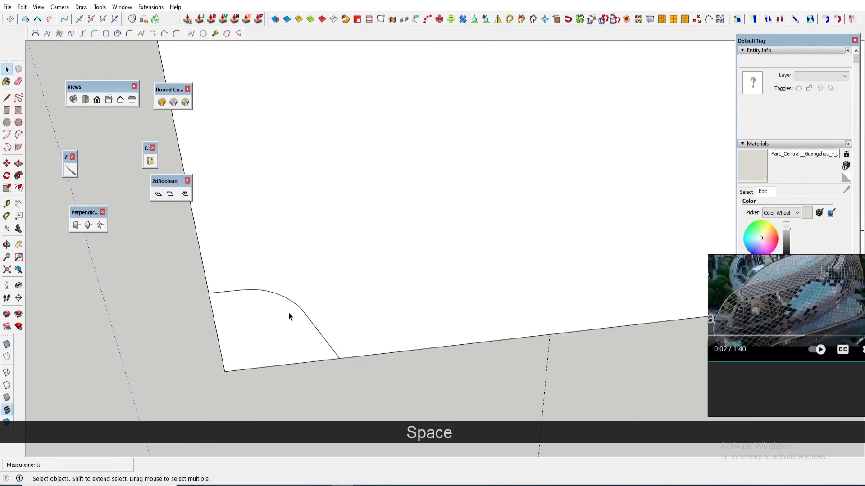
# Copy the rounded corner face about 30800 mm along the panel's lower edge
pyautogui.click(284, 312)
pyautogui.press('m')
pyautogui.press('ctrl')
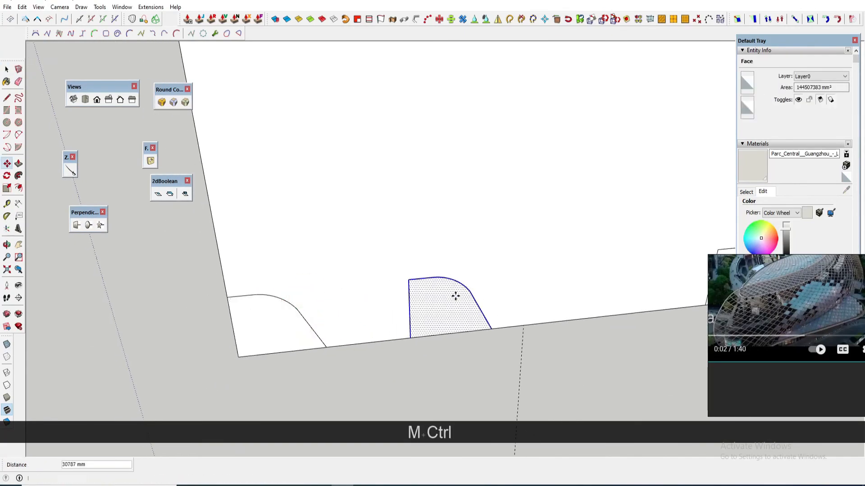
pyautogui.keyDown('ctrl'); pyautogui.click(492, 302); pyautogui.keyUp('ctrl')
pyautogui.press('space')
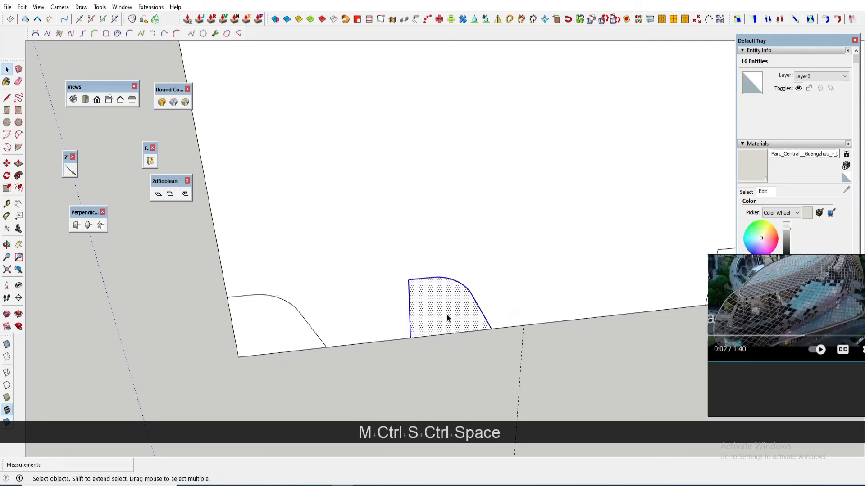
pyautogui.scroll(2, 446, 314)
pyautogui.rightClick(446, 312)
pyautogui.click(418, 306)
pyautogui.scroll(-4, 419, 306)
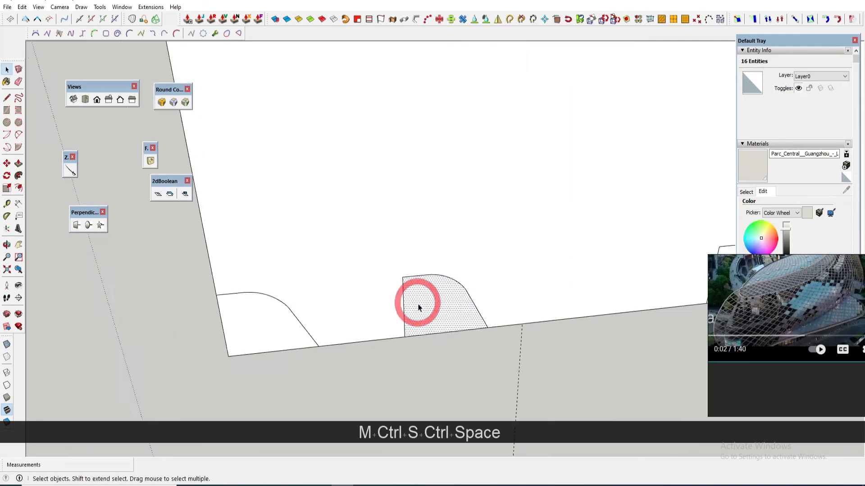
# Copy the middle rounded face off the panel and mirror it with a green scale of -1
pyautogui.press('m')
pyautogui.press('ctrl')
pyautogui.click(417, 319)
pyautogui.click(440, 365)
pyautogui.press('s')
pyautogui.scroll(2, 476, 340)
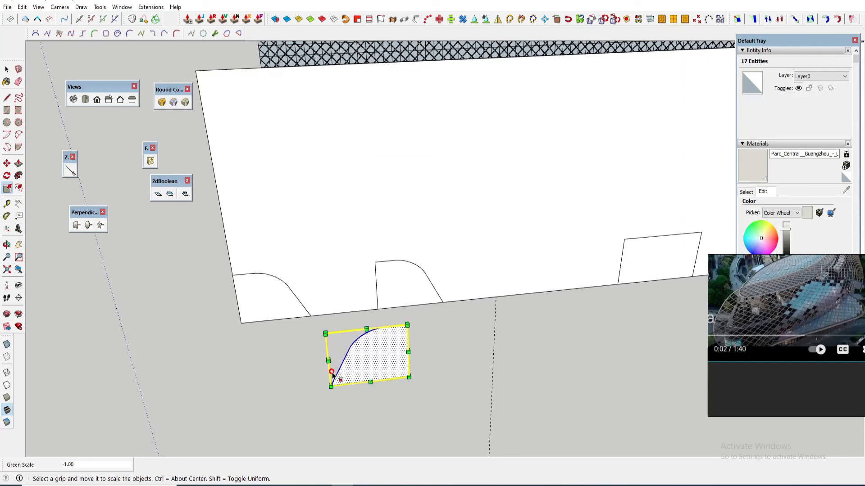
# Erase the unmirrored middle copy and move the mirrored face onto the panel's lower edge beside the corner shape
pyautogui.press('space')
pyautogui.press('e')
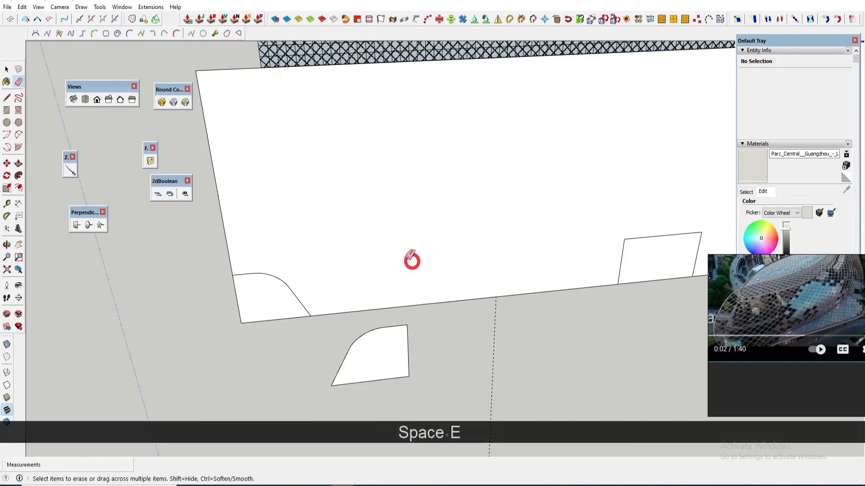
pyautogui.click(333, 384)
pyautogui.scroll(3, 332, 308)
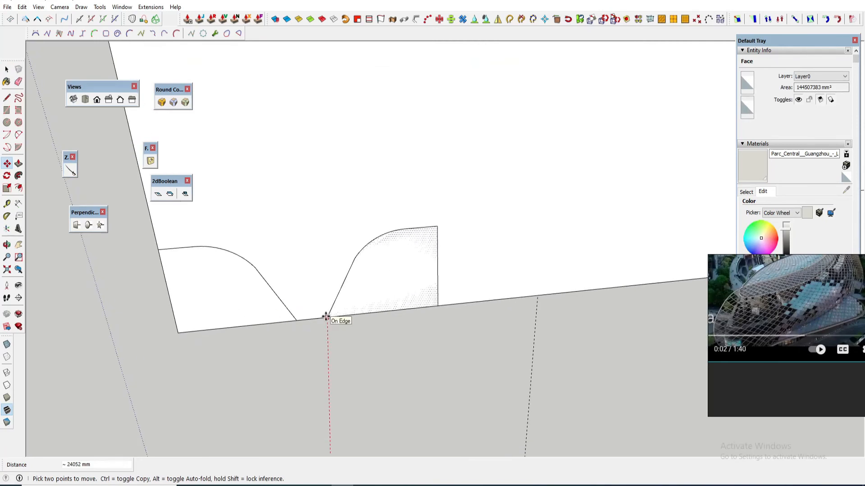
pyautogui.press('space')
pyautogui.scroll(-3, 492, 270)
pyautogui.press('m')
pyautogui.press('ctrl')
pyautogui.click(357, 297)
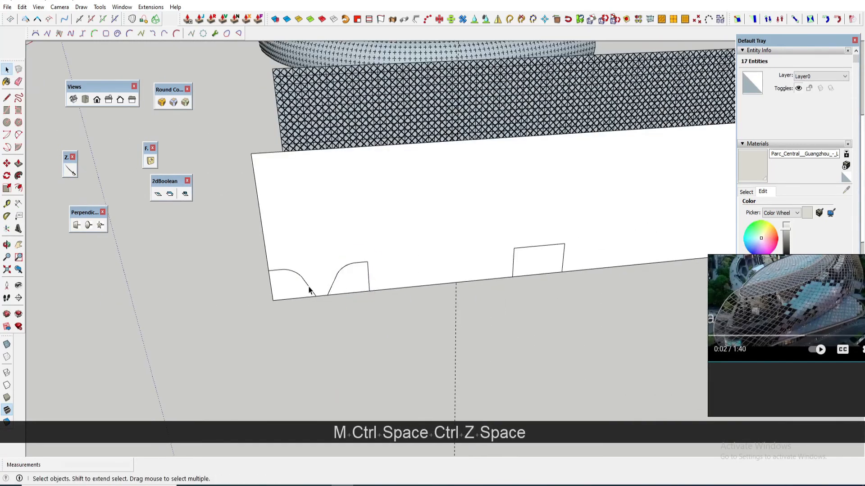
# Move the small rectangle farther along the panel's lower edge, away from the rounded shapes
pyautogui.click(532, 272)
pyautogui.scroll(1, 532, 272)
pyautogui.press('l')
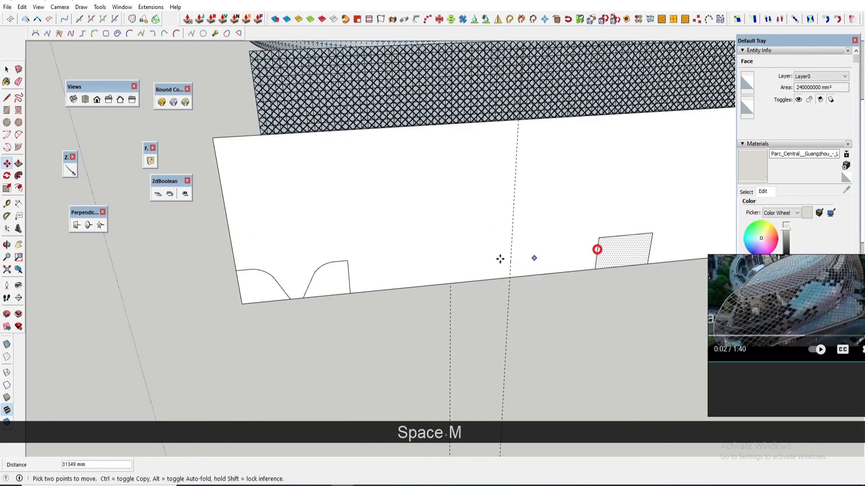
pyautogui.scroll(1, 335, 272)
# Copy the rounded corner face along the lower edge to the guide, between the mirrored shape and the small rectangle
pyautogui.press('space')
pyautogui.click(263, 287)
pyautogui.press('m')
pyautogui.press('ctrl')
pyautogui.click(290, 299)
pyautogui.click(545, 277)
pyautogui.press('space')
# Draw a straight line joining the tops of the mirrored shape and the new rounded copy
pyautogui.press('l')
pyautogui.click(501, 245)
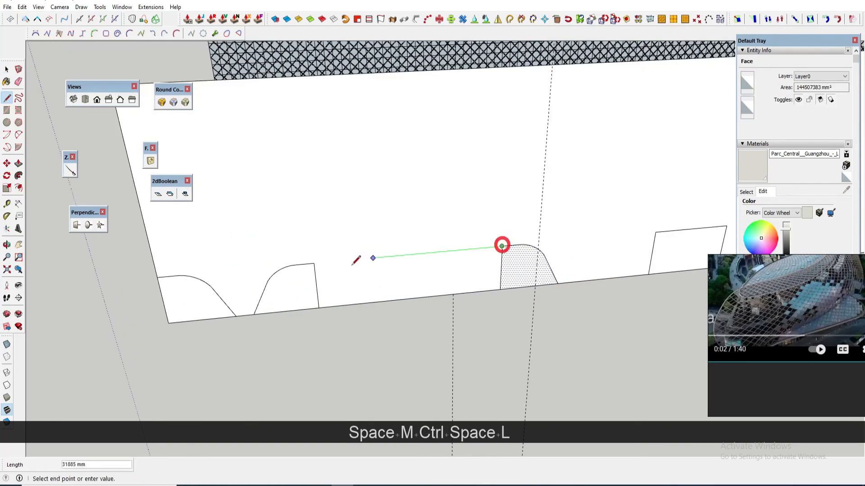
pyautogui.click(315, 264)
pyautogui.press('space')
# Erase the inner and lower edges to cut the corner notch and the long rounded notch out of the panel
pyautogui.press('e')
pyautogui.click(338, 286)
pyautogui.moveTo(412, 260); pyautogui.dragTo(394, 305, button='middle')
pyautogui.press('e')
pyautogui.click(391, 312)
pyautogui.click(276, 338)
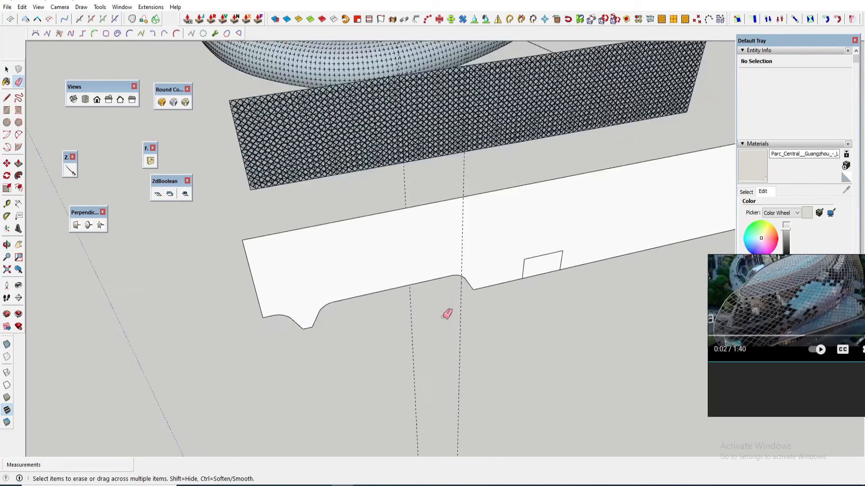
# Copy the long notch's curved, sloped starting edge about 83800 mm along the panel's lower edge, past the notch's far end
pyautogui.press('space')
pyautogui.scroll(2, 398, 279)
pyautogui.keyDown('shift'); pyautogui.click(141, 355); pyautogui.keyUp('shift')
pyautogui.keyDown('shift'); pyautogui.click(149, 339); pyautogui.keyUp('shift')
pyautogui.press('m')
pyautogui.press('ctrl')
pyautogui.click(147, 339)
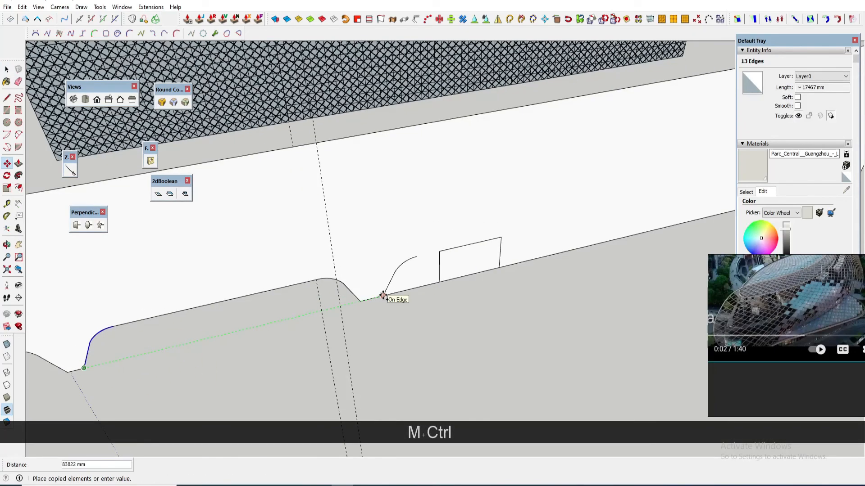
pyautogui.click(380, 297)
# Erase the small rectangle remaining on the panel's lower edge
pyautogui.press('space')
pyautogui.press('e')
pyautogui.moveTo(429, 267); pyautogui.dragTo(452, 268)
# Draw a line from the top of the copied curve across the panel to its far end edge
pyautogui.scroll(-3, 452, 268)
pyautogui.press('l')
pyautogui.click(416, 273)
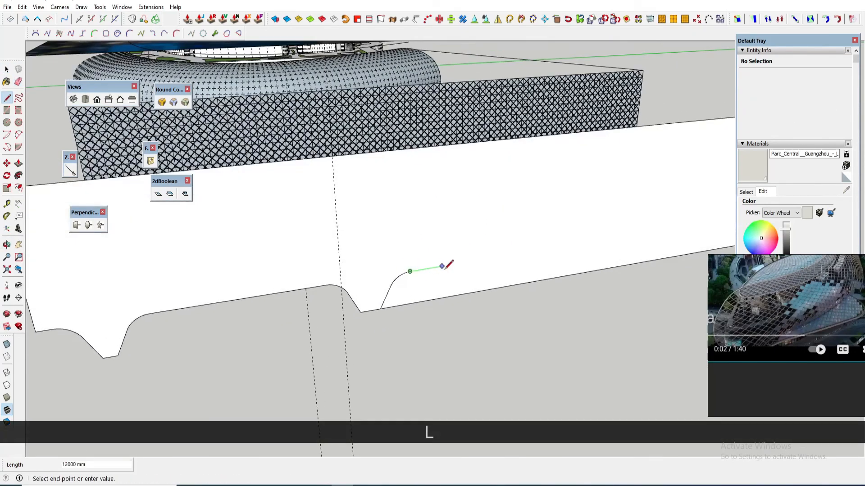
pyautogui.click(718, 199)
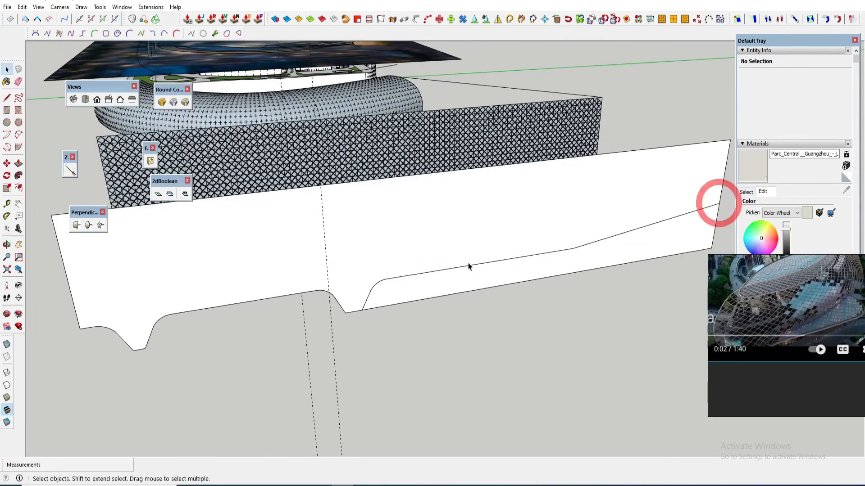
# Move the outer segment of the new line upward so the bend sits higher on the panel
pyautogui.press('space')
pyautogui.scroll(3, 600, 280)
pyautogui.click(590, 243)
pyautogui.press('m')
pyautogui.click(588, 261)
pyautogui.click(594, 242)
pyautogui.press('space')
pyautogui.moveTo(495, 288); pyautogui.dragTo(406, 235, button='middle')
pyautogui.press('a')
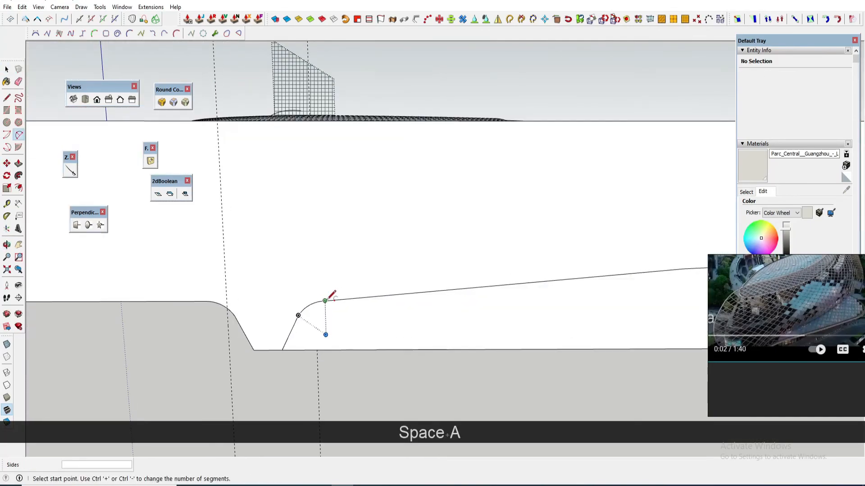
pyautogui.click(325, 299)
pyautogui.keyDown('shift'); pyautogui.moveTo(331, 298); pyautogui.dragTo(242, 314, button='middle'); pyautogui.keyUp('shift')
pyautogui.scroll(-3, 788, 338)
pyautogui.moveTo(788, 385); pyautogui.dragTo(782, 395)
pyautogui.doubleClick(781, 391)
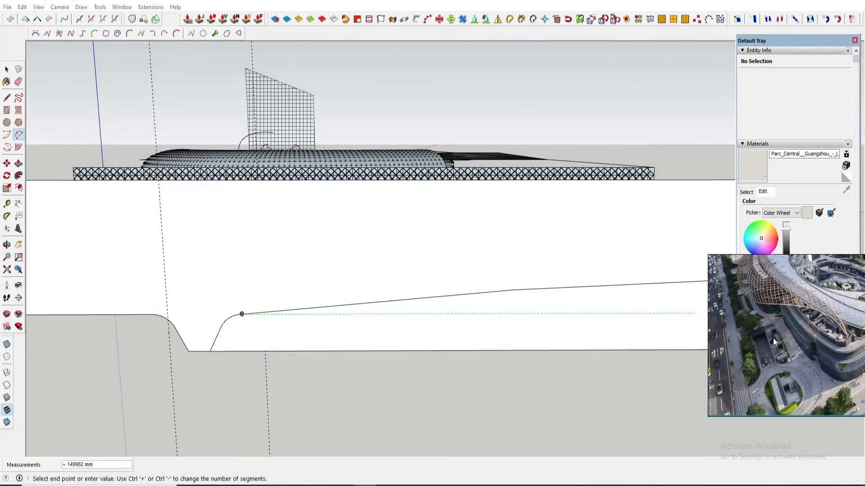
pyautogui.scroll(-2, 488, 292)
pyautogui.press('space')
# Replace the straight segment after the copied curve with a gently sagging arc with a bulge of about 5400 mm
pyautogui.moveTo(405, 292); pyautogui.dragTo(383, 367, button='middle')
pyautogui.click(363, 308)
pyautogui.press('r')
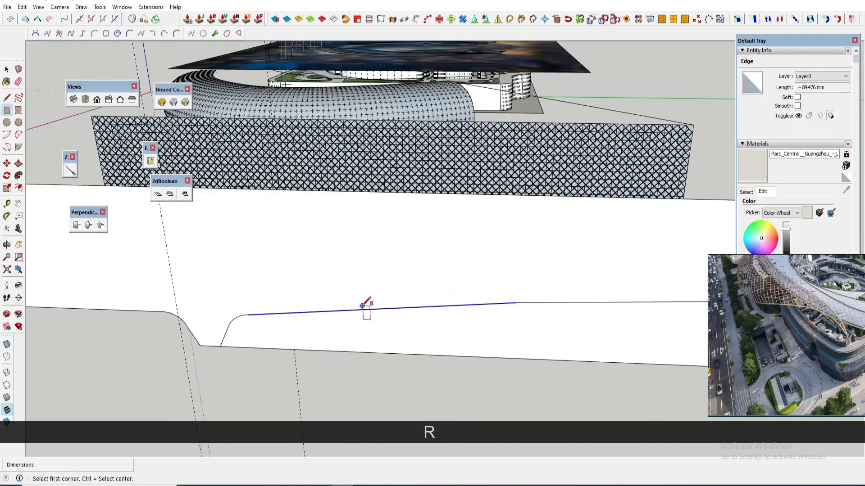
pyautogui.press('a')
pyautogui.click(249, 317)
pyautogui.scroll(1, 534, 302)
pyautogui.scroll(2, 379, 313)
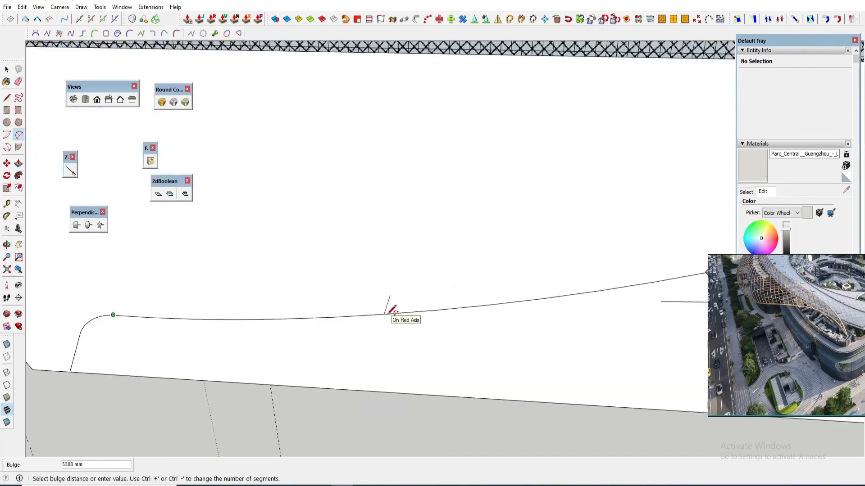
pyautogui.click(391, 312)
pyautogui.press('space')
pyautogui.scroll(-4, 373, 317)
# Draw a straight line from the end of the long arc to the panel's far end edge
pyautogui.moveTo(378, 317)
pyautogui.mouseDown(button='middle')
pyautogui.moveTo(477, 303)
pyautogui.moveTo(442, 311)
pyautogui.moveTo(532, 339)
pyautogui.mouseUp(button='middle')
pyautogui.press('l')
pyautogui.click(434, 302)
pyautogui.click(615, 303)
pyautogui.press('space')
pyautogui.scroll(-3, 509, 310)
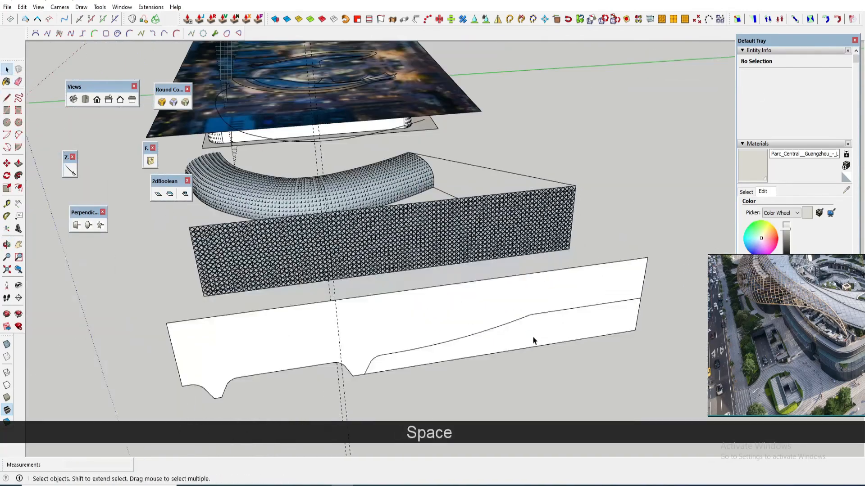
# Erase the panel's lower edges below the new curve to cut away the long sloped strip
pyautogui.click(533, 340)
pyautogui.press('e')
pyautogui.moveTo(635, 321); pyautogui.dragTo(380, 349)
pyautogui.moveTo(784, 382); pyautogui.dragTo(791, 288, button='middle')
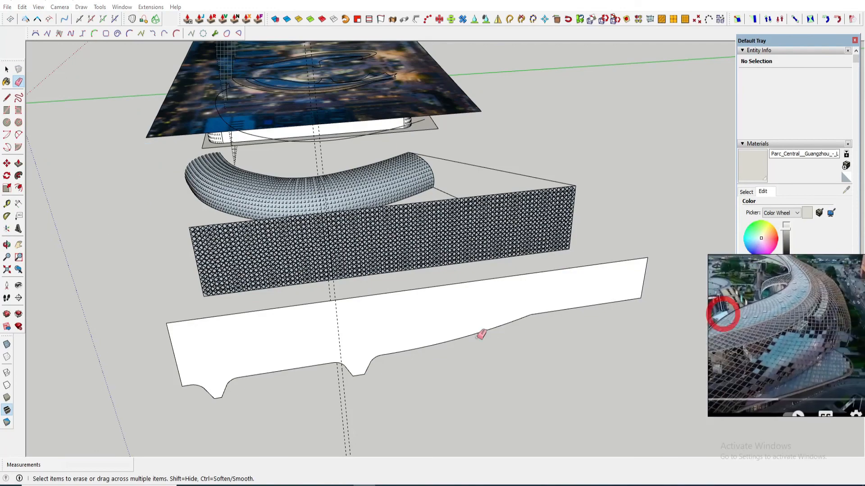
# Move the arcs on both sides of the second leg inward to make the leg's sloped sides steeper
pyautogui.scroll(5, 335, 372)
pyautogui.press('space')
pyautogui.click(353, 356)
pyautogui.press('m')
pyautogui.press('space')
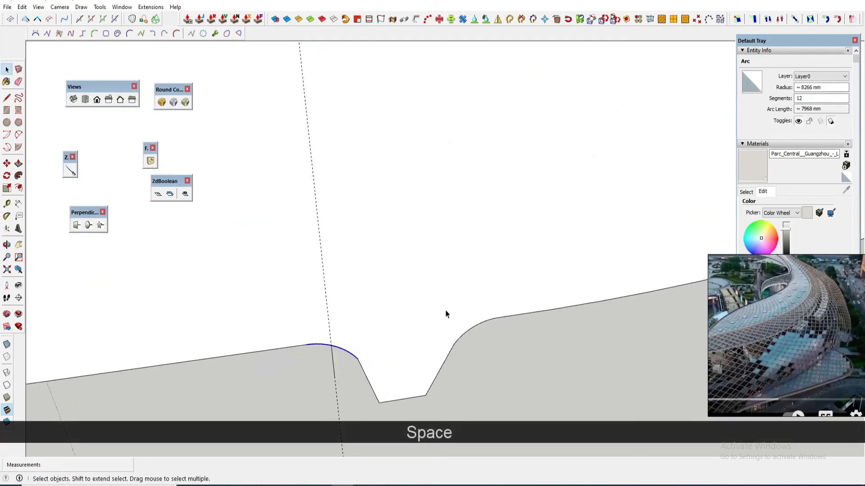
pyautogui.press('space')
pyautogui.moveTo(428, 333); pyautogui.dragTo(357, 329, button='middle')
pyautogui.scroll(2, 423, 358)
# Round the sharp corner on the second leg's far side with a tangent arc and erase the leftover corner
pyautogui.press('a')
pyautogui.click(423, 367)
pyautogui.scroll(4, 482, 302)
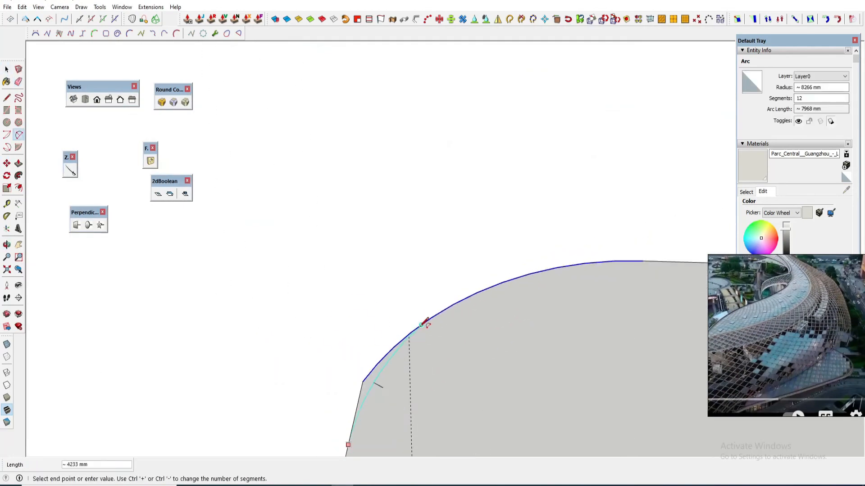
pyautogui.scroll(4, 384, 359)
pyautogui.click(388, 348)
pyautogui.press('e')
pyautogui.click(354, 390)
pyautogui.scroll(-8, 353, 369)
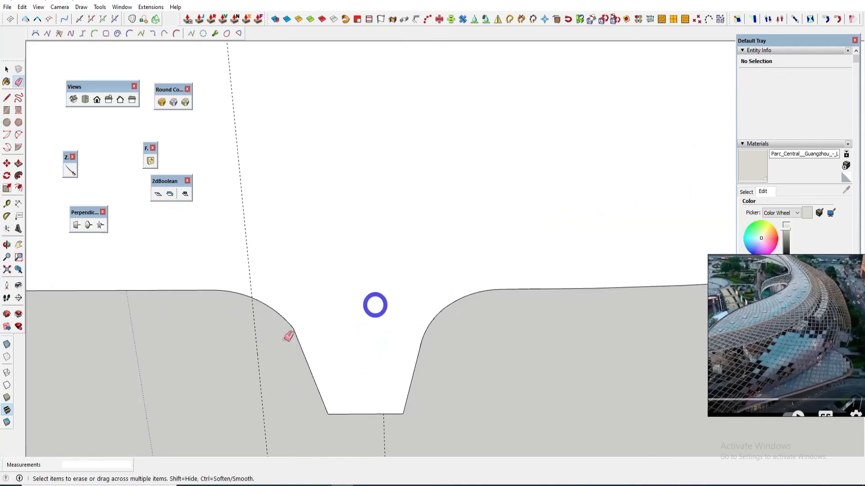
# Round the sharp corner on the second leg's near side with an arc and erase the leftover corner
pyautogui.scroll(3, 277, 332)
pyautogui.press('space')
pyautogui.press('a')
pyautogui.click(252, 265)
pyautogui.click(325, 333)
pyautogui.press('e')
pyautogui.scroll(-8, 330, 325)
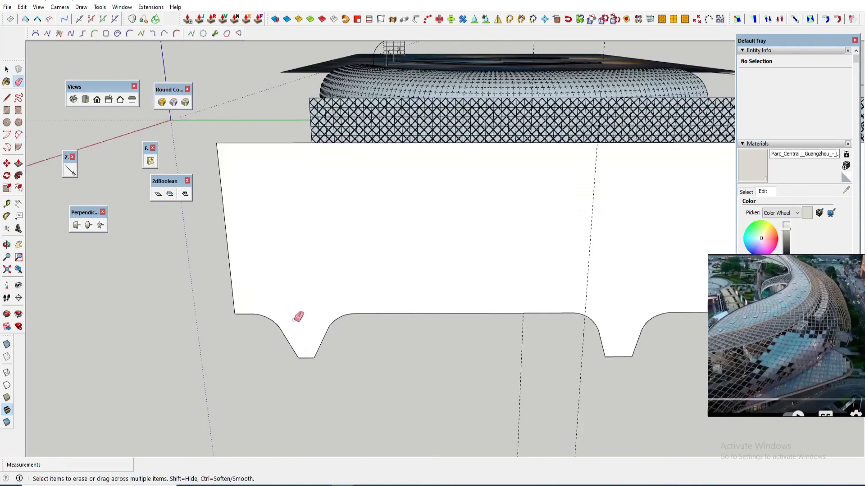
# Steepen the first leg's outer side and round its sharp corner with an arc, erasing the leftover corner
pyautogui.scroll(4, 297, 320)
pyautogui.press('m')
pyautogui.press('space')
pyautogui.scroll(2, 296, 330)
pyautogui.click(296, 332)
pyautogui.scroll(3, 297, 343)
pyautogui.press('a')
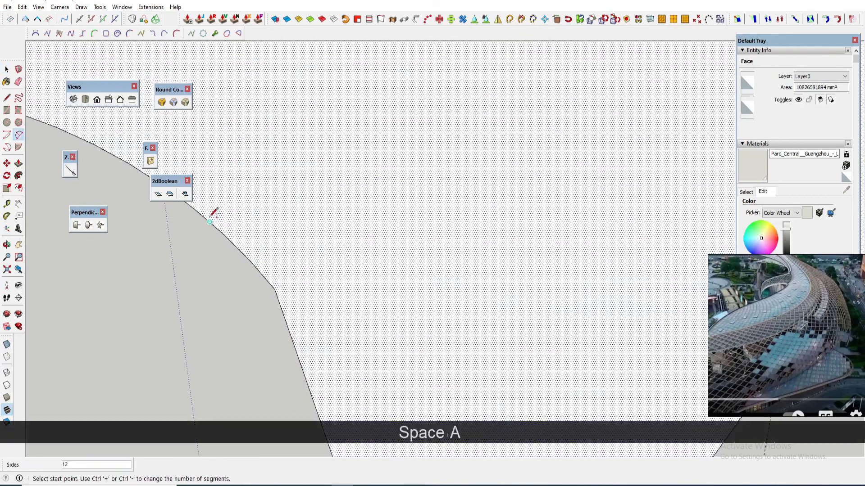
pyautogui.click(294, 345)
pyautogui.press('e')
pyautogui.scroll(-4, 401, 283)
# Move the arc on the first leg's inner side about 2650 mm toward the leg
pyautogui.press('space')
pyautogui.click(465, 265)
pyautogui.press('m')
pyautogui.click(508, 205)
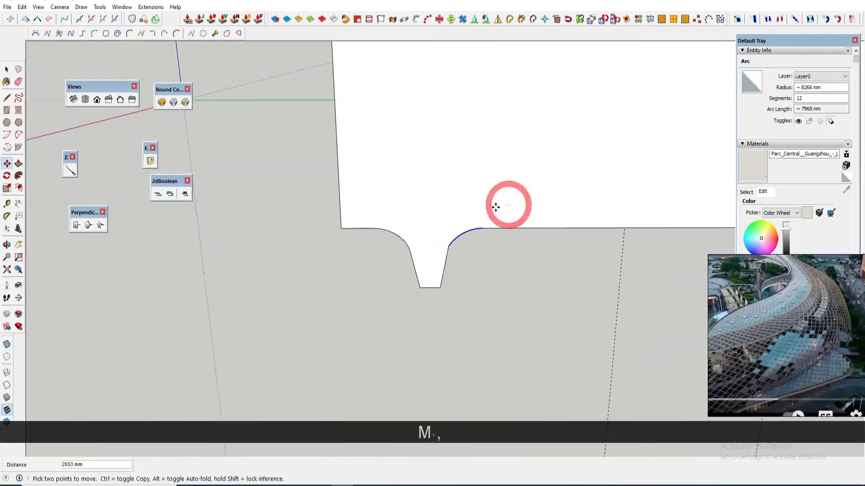
pyautogui.click(500, 209)
pyautogui.press('space')
# Round the sharp corner on the first leg's inner side with a tangent arc and erase the leftover corner
pyautogui.scroll(8, 457, 247)
pyautogui.press('a')
pyautogui.click(419, 308)
pyautogui.click(498, 185)
pyautogui.click(444, 274)
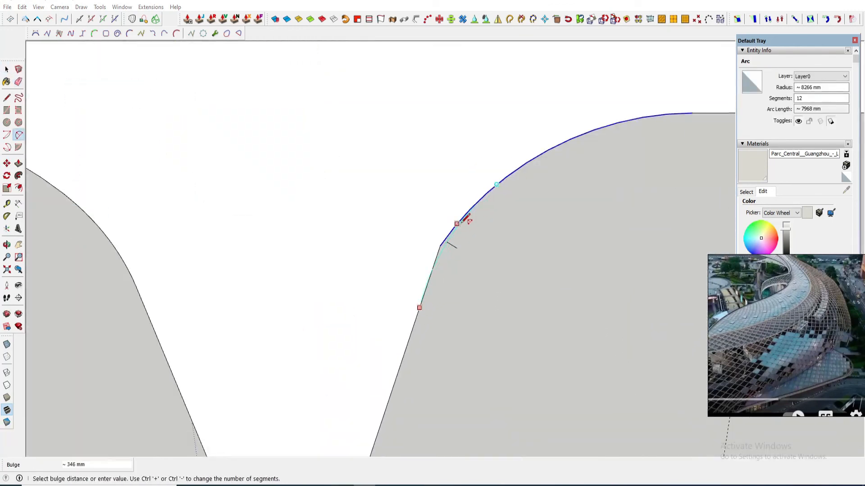
pyautogui.scroll(-4, 460, 220)
pyautogui.scroll(5, 458, 204)
pyautogui.click(464, 201)
pyautogui.press('e')
pyautogui.scroll(-10, 423, 247)
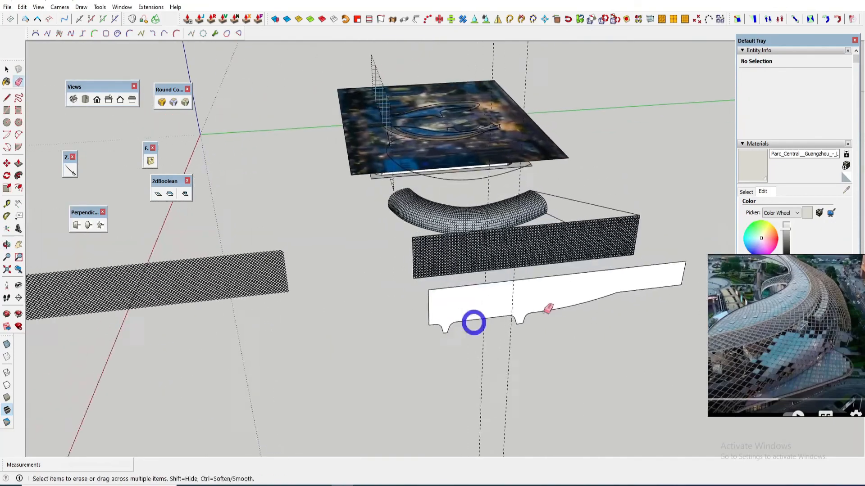
# Move the diamond lattice group about 31400 mm forward, away from the square-grid panel
pyautogui.press('space')
pyautogui.moveTo(407, 282); pyautogui.dragTo(391, 349, button='middle')
pyautogui.press('m')
pyautogui.scroll(3, 322, 273)
pyautogui.press('space')
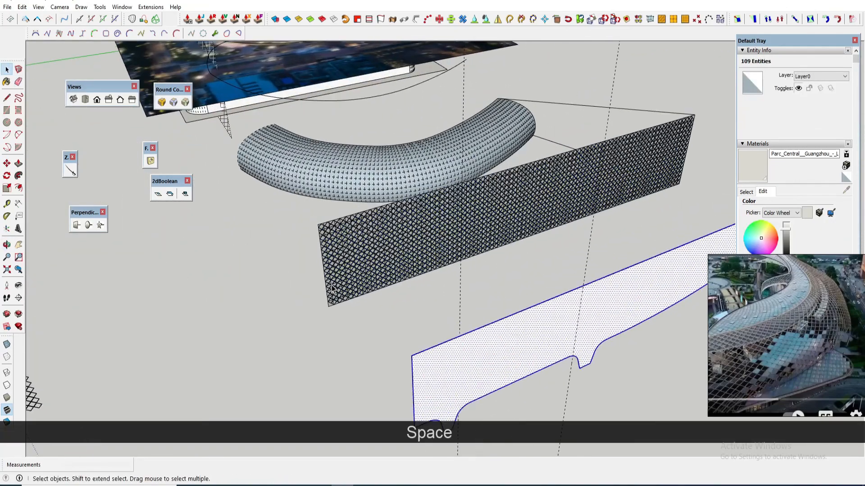
pyautogui.scroll(3, 330, 280)
pyautogui.click(365, 261)
pyautogui.scroll(-5, 365, 260)
pyautogui.press('m')
pyautogui.click(351, 285)
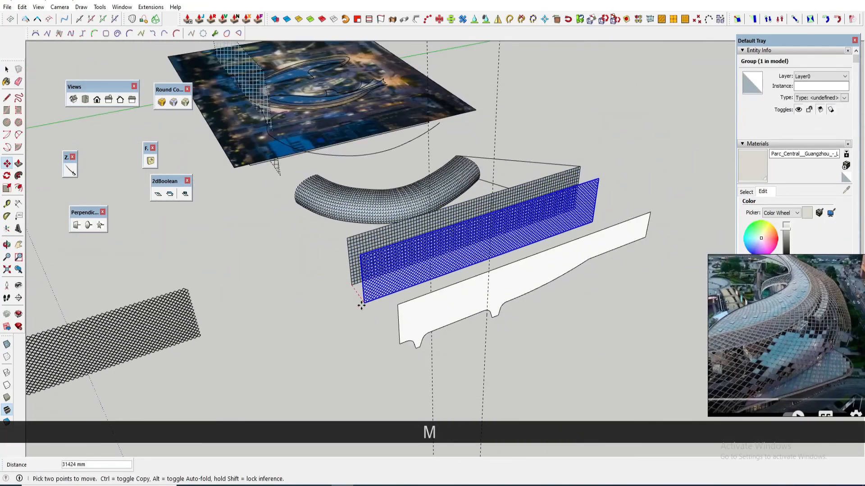
pyautogui.click(361, 307)
# Move the notched face with its outline onto the diamond lattice, matching their upper corners
pyautogui.scroll(1, 412, 315)
pyautogui.press('space')
pyautogui.doubleClick(414, 318)
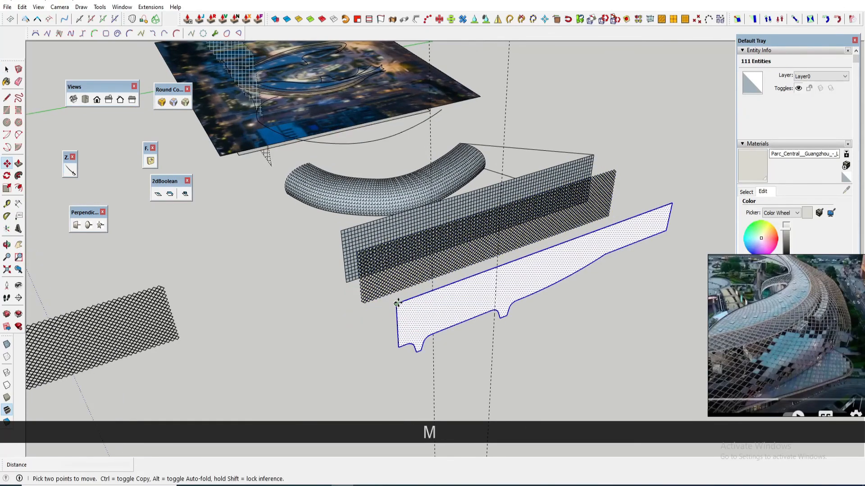
pyautogui.click(397, 303)
pyautogui.scroll(3, 377, 264)
pyautogui.click(350, 253)
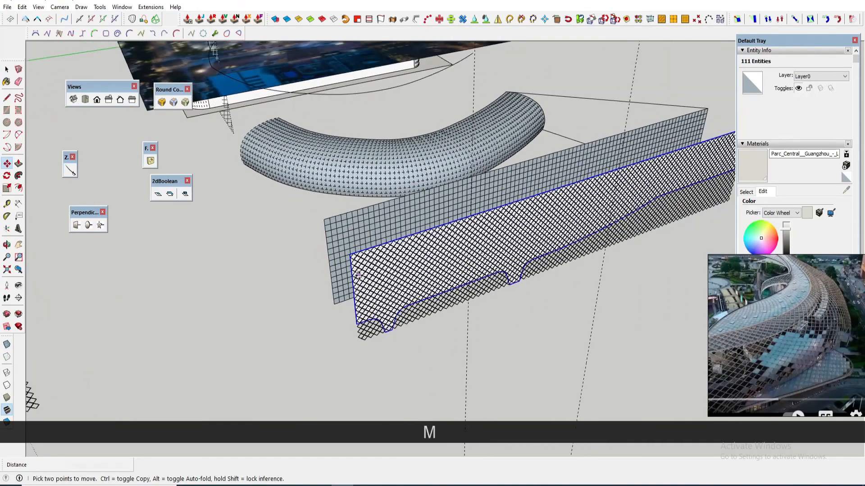
# Try to trim the diamond lattice to the notched face's outline with 2dBoolean
pyautogui.press('space')
pyautogui.click(480, 326)
pyautogui.scroll(5, 406, 326)
pyautogui.scroll(3, 385, 324)
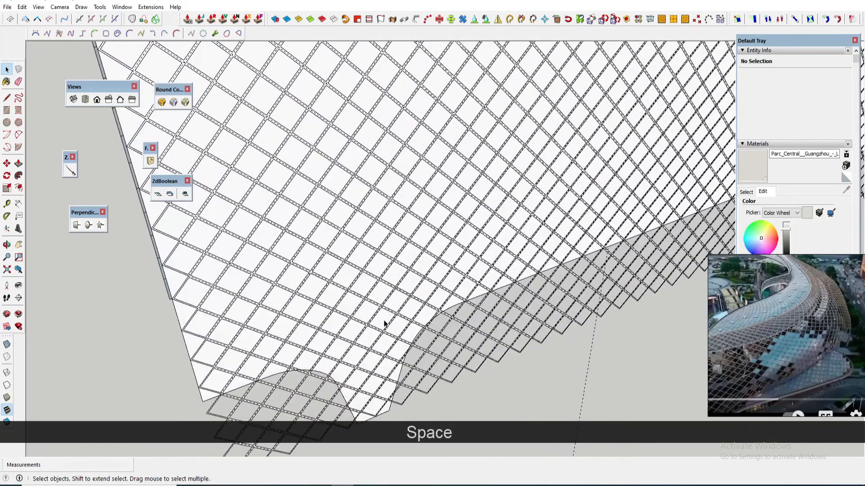
pyautogui.keyDown('ctrl'); pyautogui.click(412, 351); pyautogui.keyUp('ctrl')
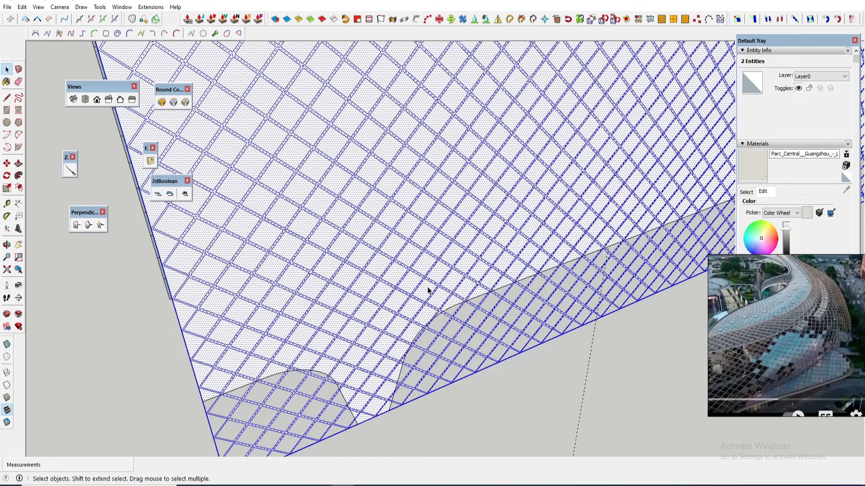
pyautogui.press('Delete')
pyautogui.scroll(-5, 423, 292)
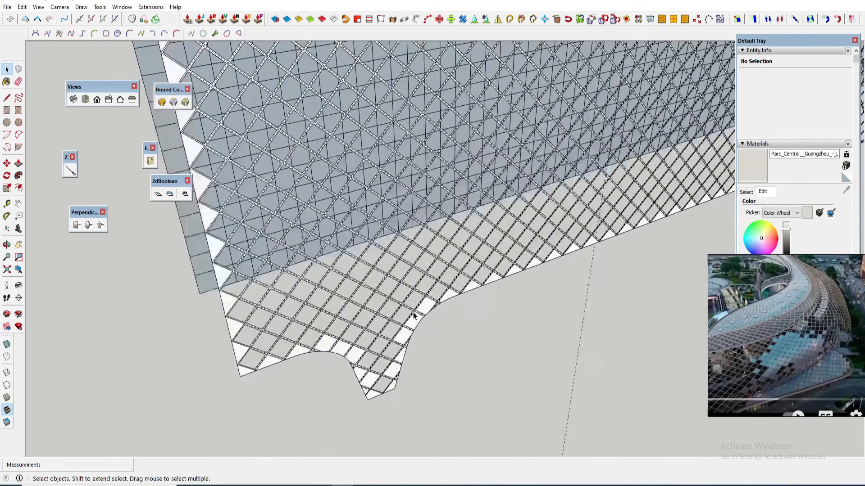
# Undo the lattice trim and the notched face's move onto the lattice
pyautogui.click(411, 319)
pyautogui.scroll(-3, 406, 319)
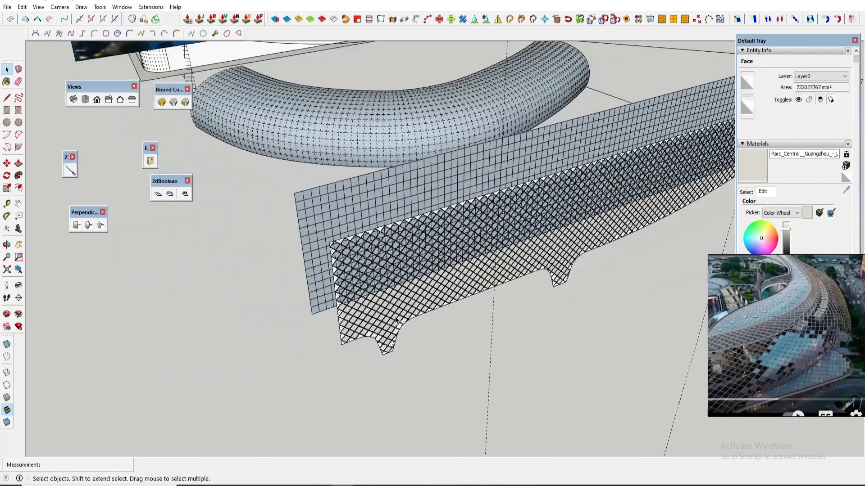
pyautogui.scroll(-4, 396, 320)
pyautogui.hotkey('ctrl', 'z')
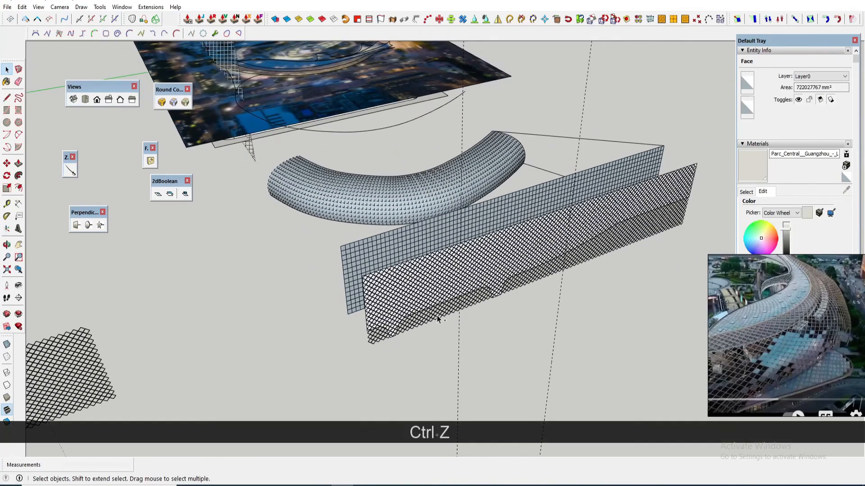
pyautogui.hotkey('ctrl', 'z')
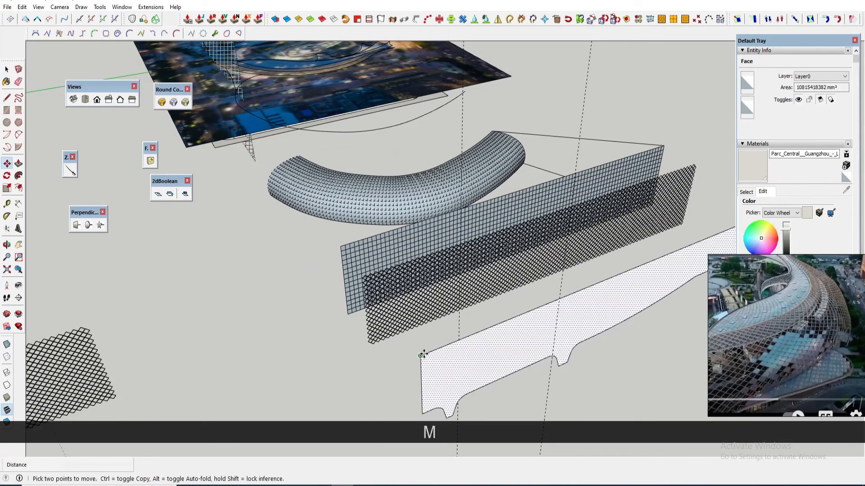
pyautogui.click(423, 356)
pyautogui.scroll(5, 360, 302)
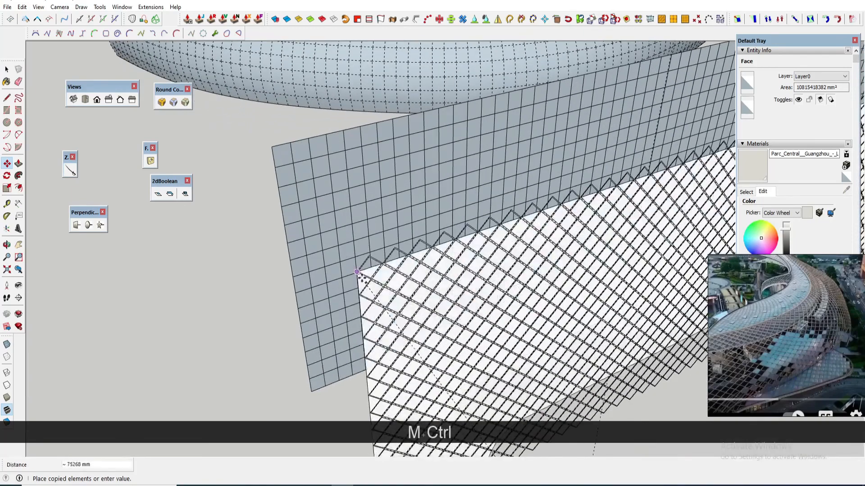
pyautogui.press('space')
pyautogui.scroll(-3, 464, 332)
pyautogui.scroll(-2, 457, 362)
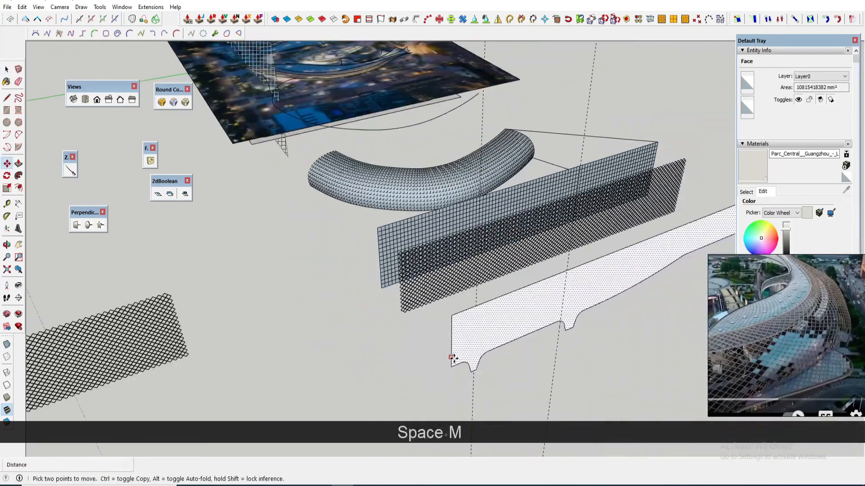
# Copy the notched face with its outline about 75400 mm onto the diamond lattice, matching their upper corners
pyautogui.click(451, 319)
pyautogui.scroll(6, 451, 318)
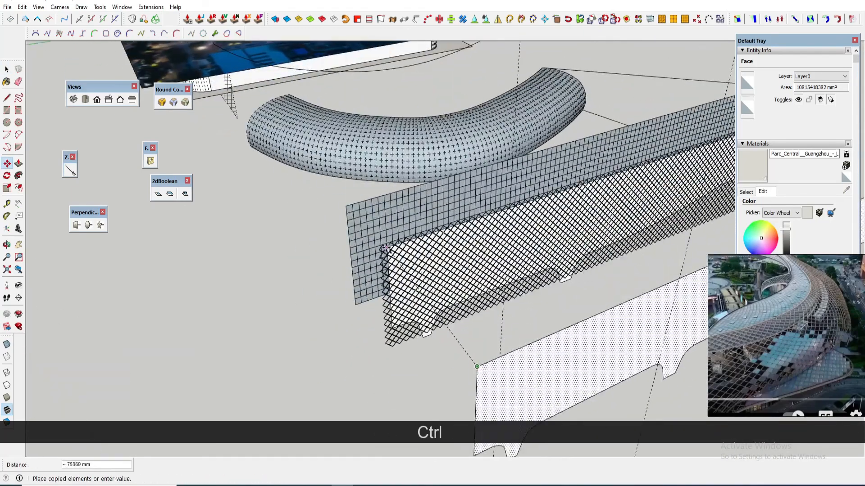
pyautogui.click(372, 242)
pyautogui.scroll(-3, 374, 253)
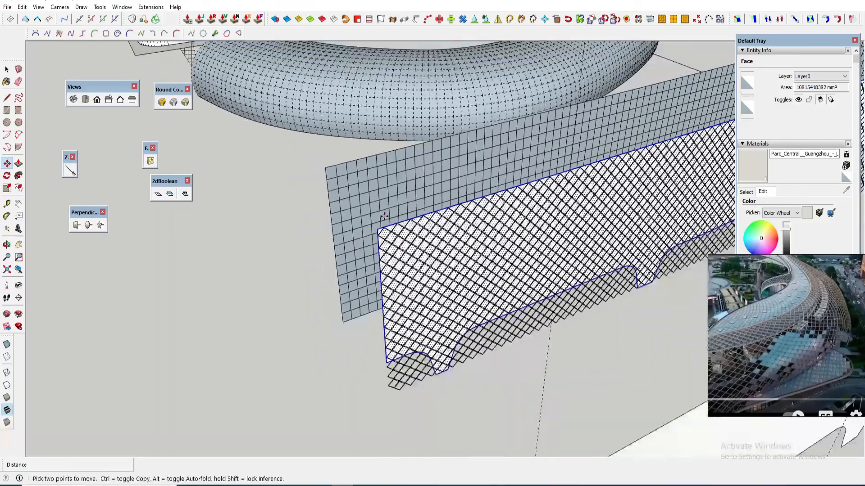
pyautogui.scroll(5, 442, 359)
pyautogui.scroll(-5, 397, 321)
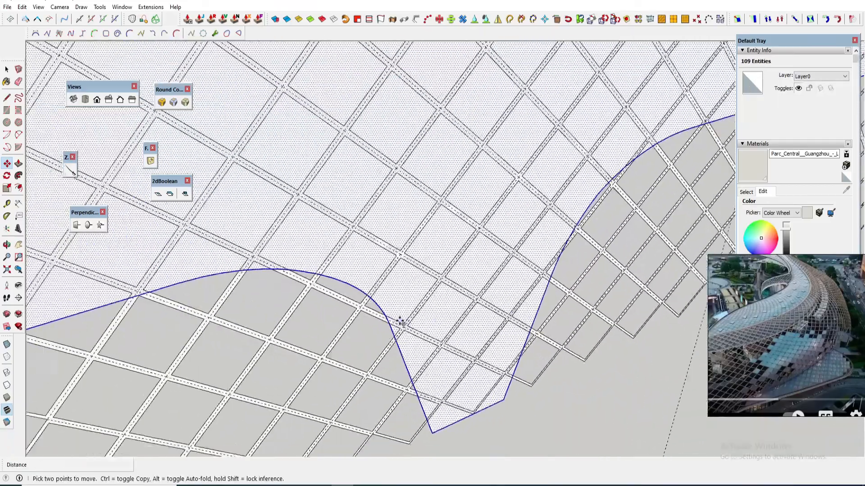
pyautogui.scroll(3, 391, 318)
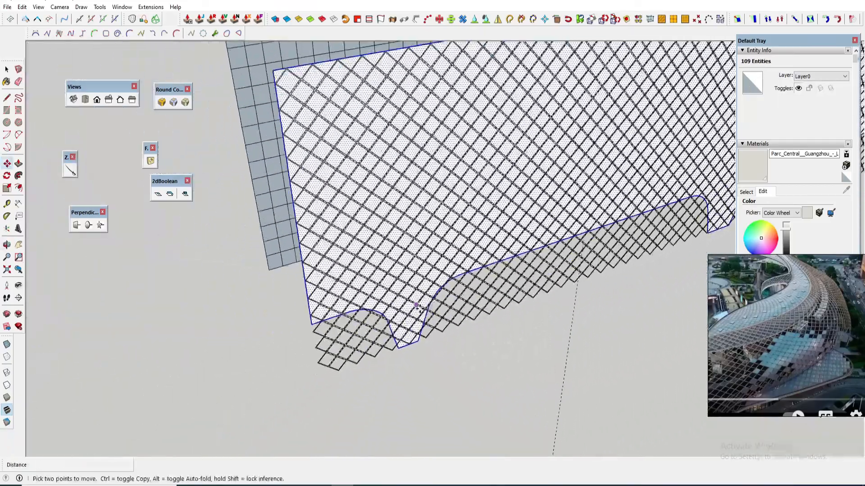
# Trim the diamond lattice to the copied notched outline with 2dBoolean and delete the leftover face filling the border cells
pyautogui.press('space')
pyautogui.click(403, 311)
pyautogui.scroll(2, 383, 325)
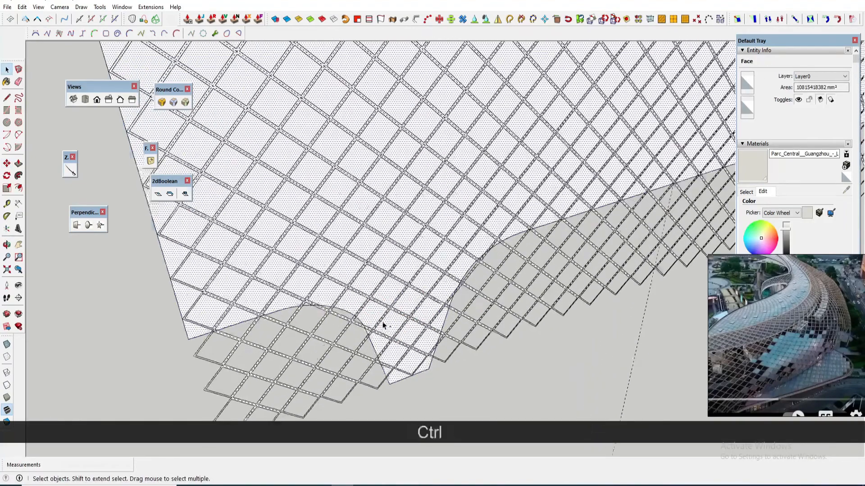
pyautogui.keyDown('ctrl'); pyautogui.click(353, 352); pyautogui.keyUp('ctrl')
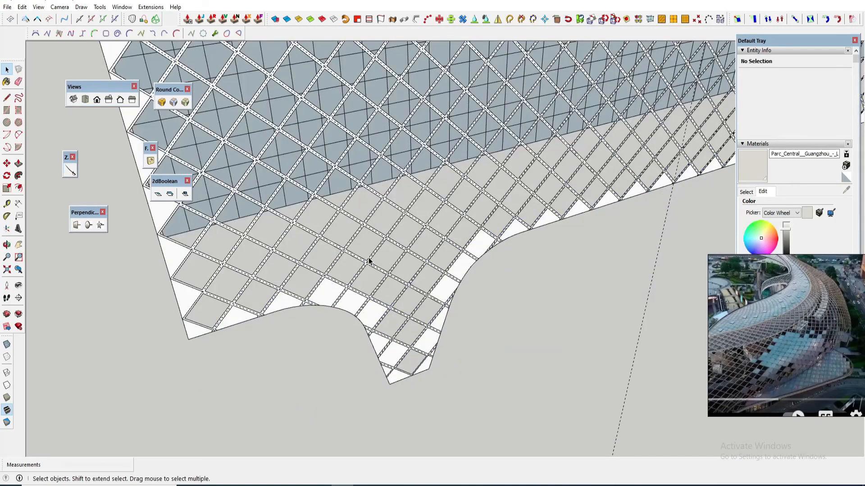
pyautogui.click(324, 289)
pyautogui.press('Delete')
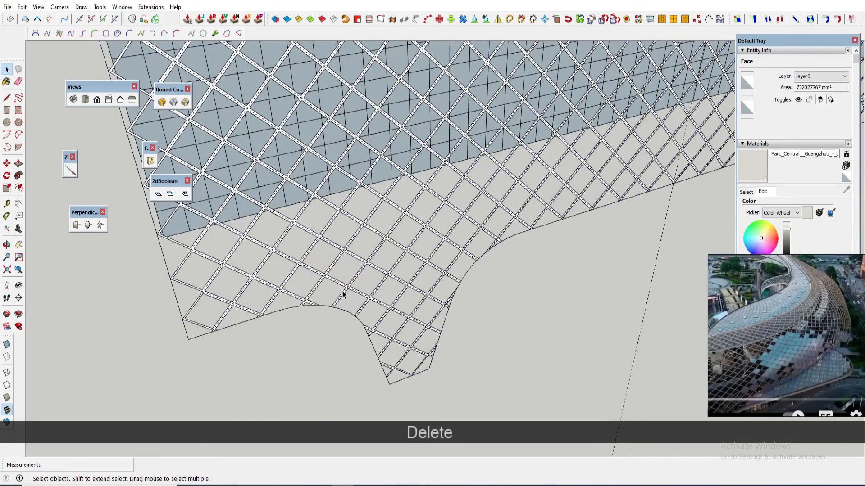
# Turn on the display of back edges for the model containing the trimmed lattice
pyautogui.scroll(-3, 386, 292)
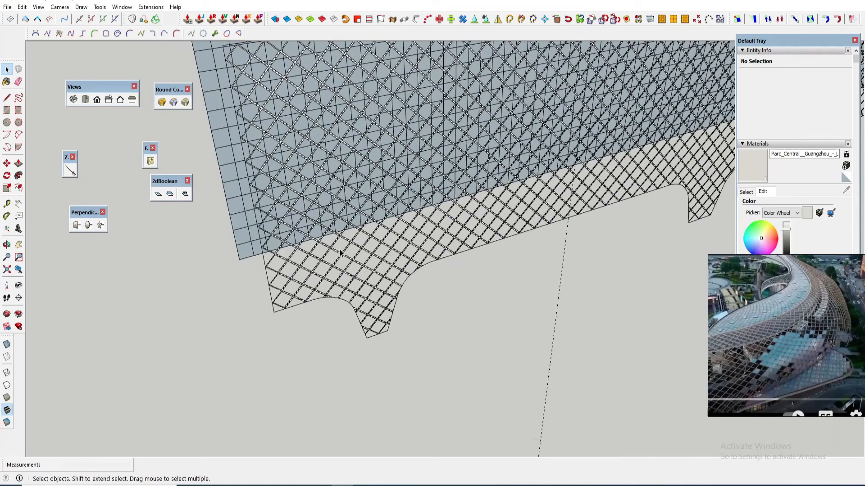
pyautogui.press('k')
pyautogui.press('j')
pyautogui.moveTo(349, 255); pyautogui.dragTo(369, 278, button='middle')
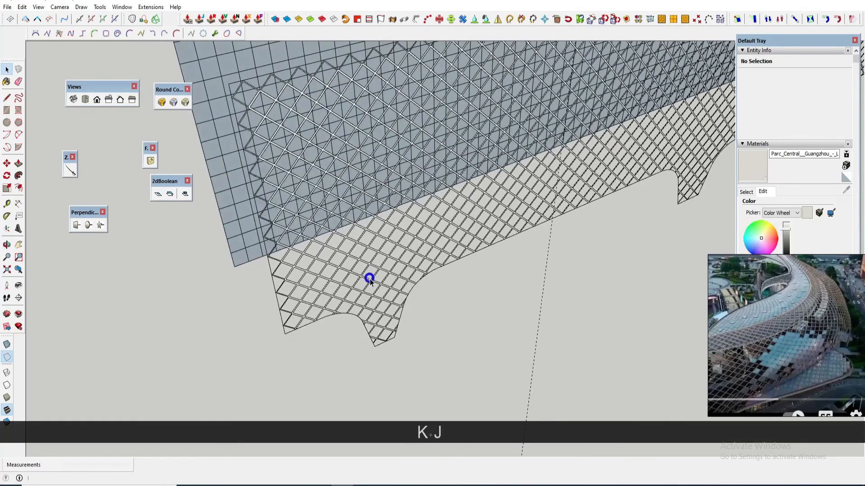
pyautogui.scroll(1, 277, 277)
pyautogui.scroll(3, 279, 272)
# Move the trimmed diamond lattice onto the gridded flat face, matching their upper corners
pyautogui.press('space')
pyautogui.click(288, 275)
pyautogui.scroll(-5, 321, 302)
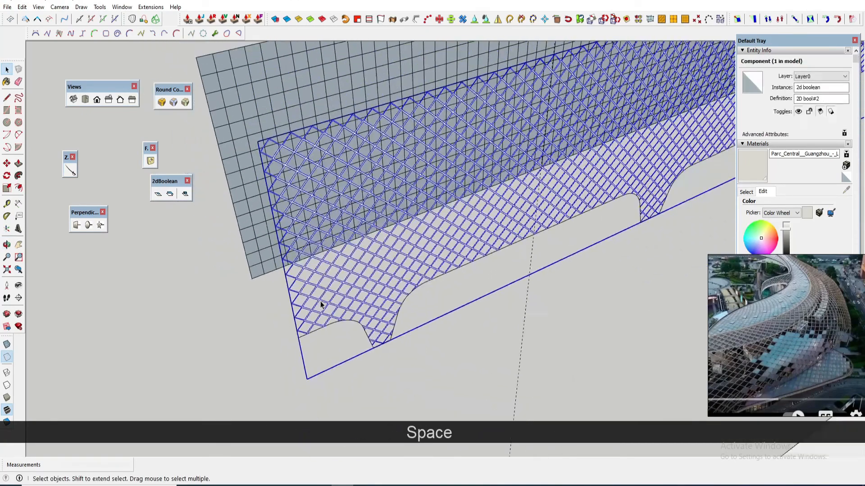
pyautogui.moveTo(320, 301); pyautogui.dragTo(398, 278, button='middle')
pyautogui.scroll(3, 288, 263)
pyautogui.press('m')
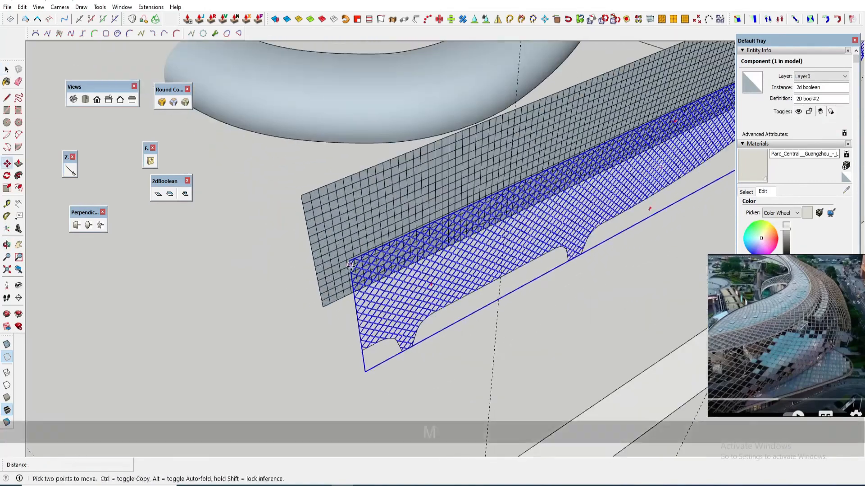
pyautogui.scroll(6, 354, 261)
pyautogui.click(364, 247)
pyautogui.scroll(-5, 390, 279)
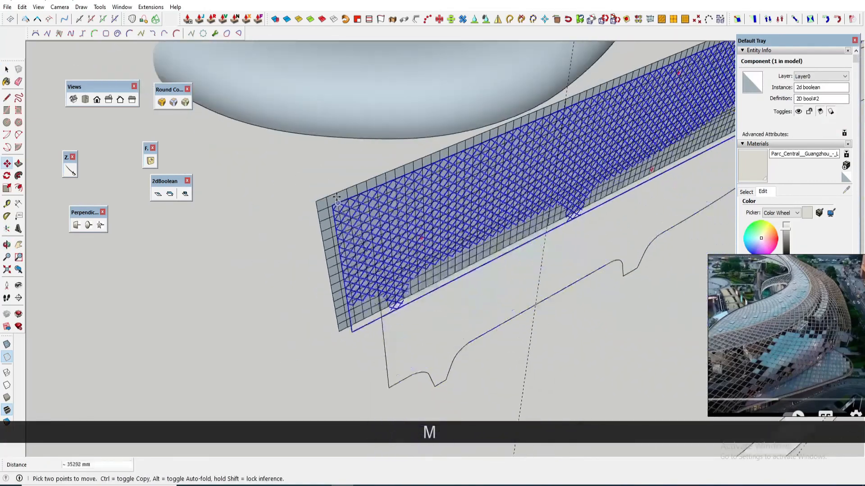
pyautogui.scroll(4, 322, 200)
pyautogui.click(321, 200)
pyautogui.scroll(2, 323, 250)
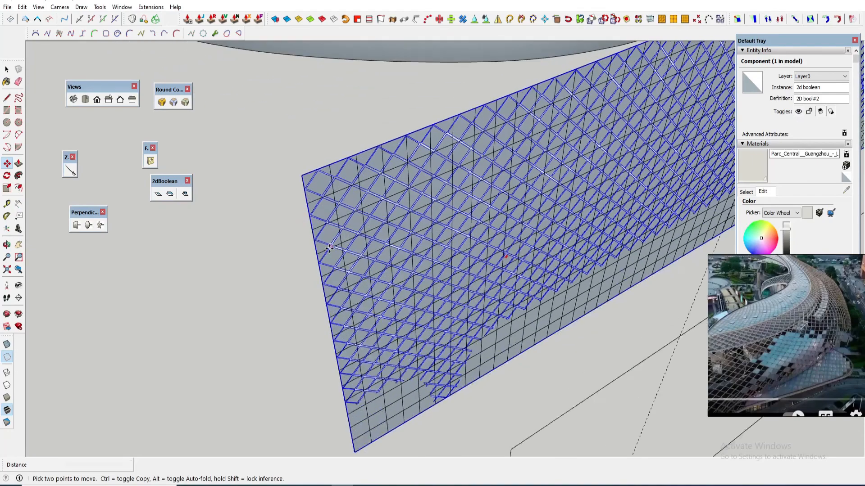
# Select the lattice together with the tube and its linked grid group, and flow the lattice onto the curved tube surface
pyautogui.scroll(-8, 289, 265)
pyautogui.press('space')
pyautogui.click(442, 305)
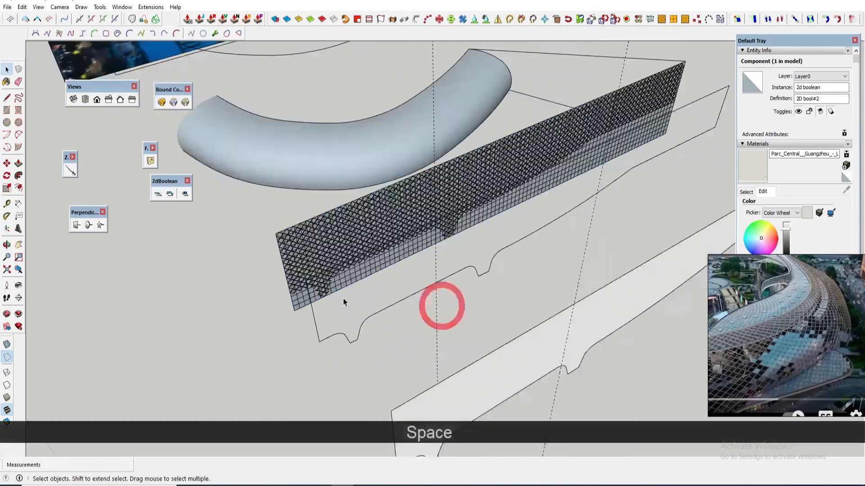
pyautogui.scroll(4, 309, 285)
pyautogui.scroll(-3, 307, 283)
pyautogui.moveTo(312, 283); pyautogui.dragTo(347, 320, button='middle')
pyautogui.scroll(3, 343, 230)
pyautogui.click(343, 231)
pyautogui.keyDown('ctrl'); pyautogui.click(353, 135); pyautogui.keyUp('ctrl')
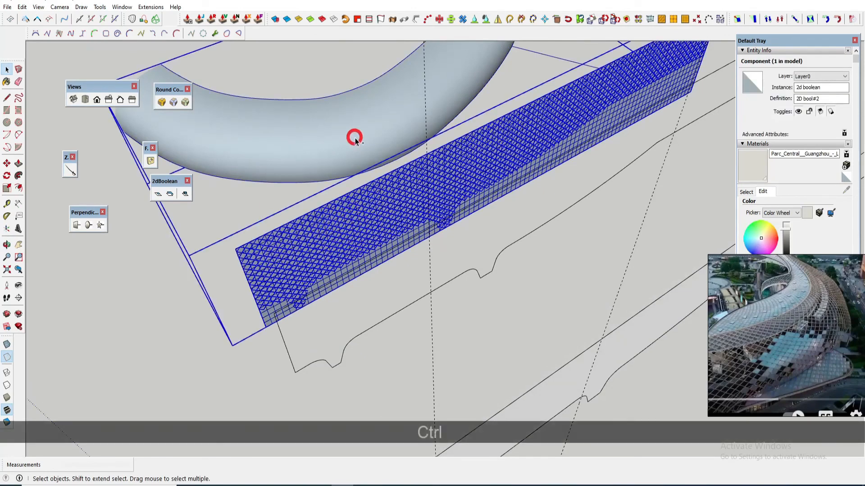
pyautogui.click(122, 7)
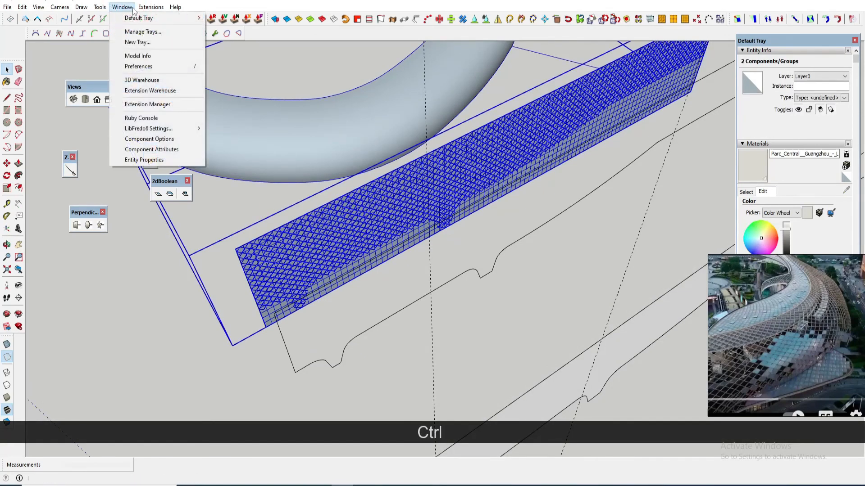
pyautogui.moveTo(154, 7)
pyautogui.click(260, 17)
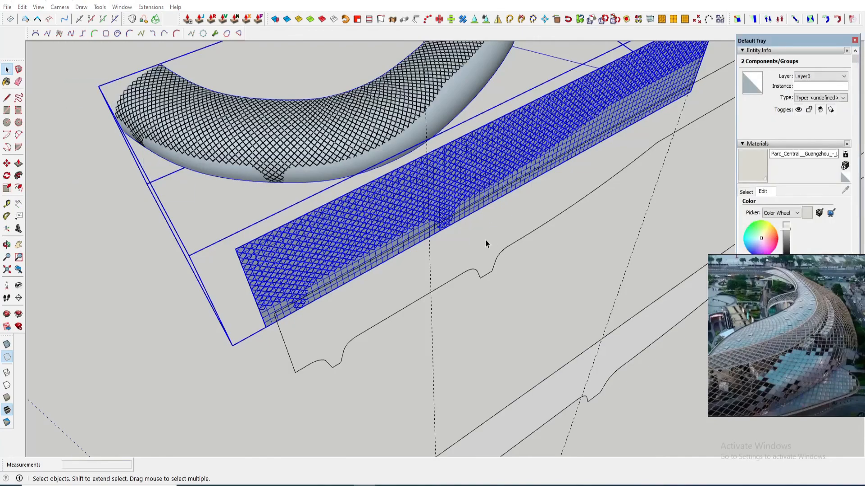
# Examine the lattice wrapped over the curved tube from several sides
pyautogui.scroll(-3, 418, 265)
pyautogui.scroll(3, 398, 164)
pyautogui.moveTo(398, 164); pyautogui.dragTo(177, 133, button='middle')
pyautogui.moveTo(464, 172); pyautogui.dragTo(449, 181, button='middle')
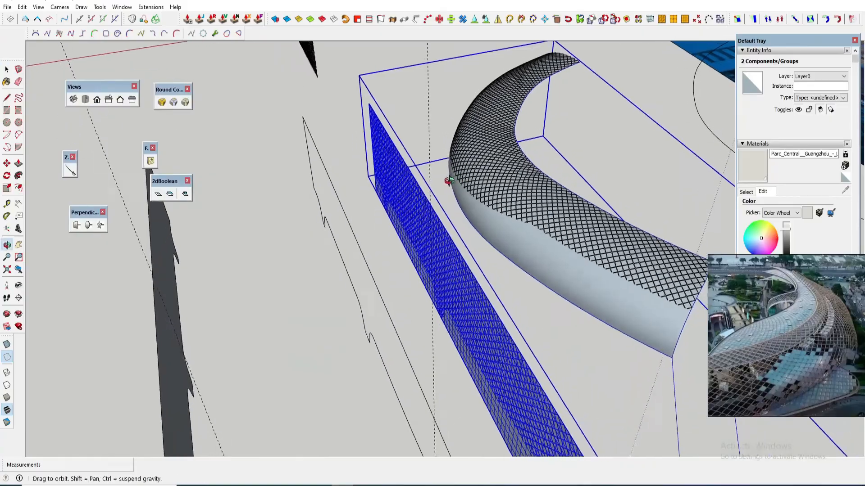
pyautogui.moveTo(449, 181); pyautogui.dragTo(477, 143)
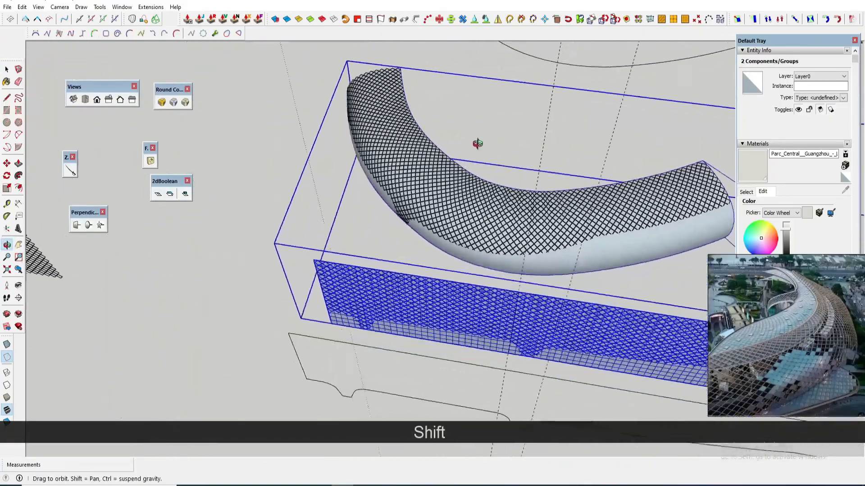
pyautogui.moveTo(477, 143); pyautogui.dragTo(374, 216, button='middle')
pyautogui.scroll(-6, 374, 216)
pyautogui.click(570, 250)
# Soften the short seam edges across the bars of the wrapped lattice group
pyautogui.scroll(2, 471, 249)
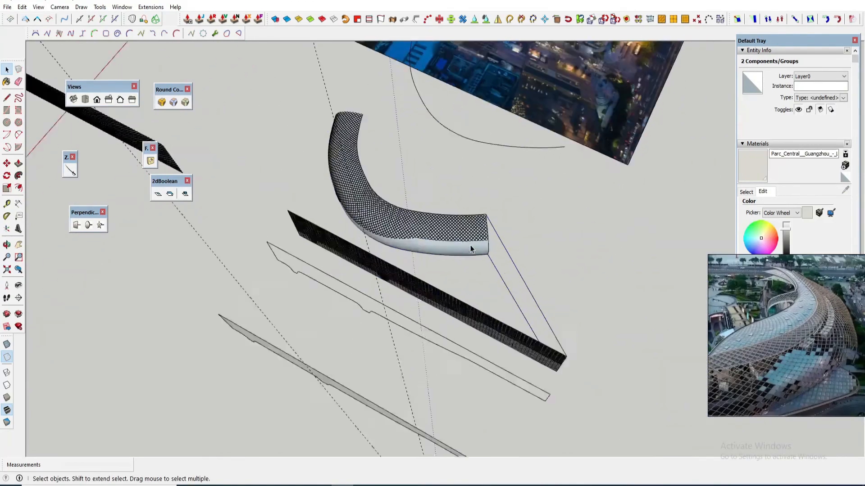
pyautogui.moveTo(471, 249); pyautogui.dragTo(445, 284, button='middle')
pyautogui.scroll(8, 442, 242)
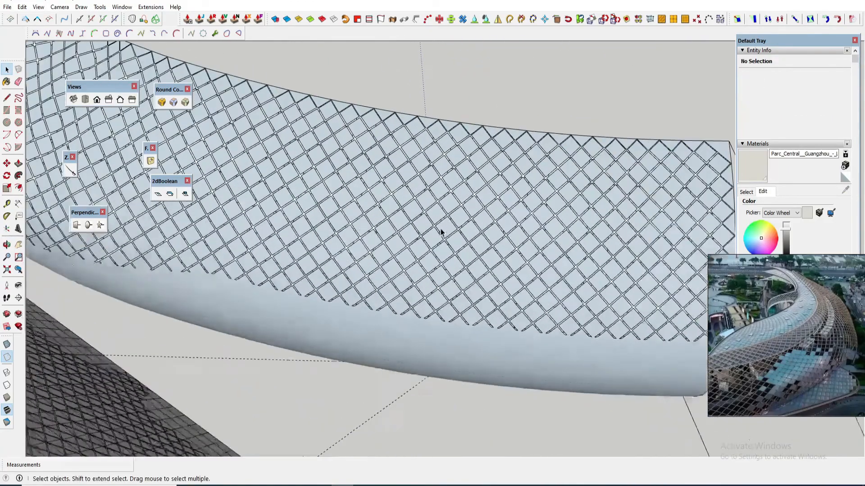
pyautogui.scroll(6, 440, 229)
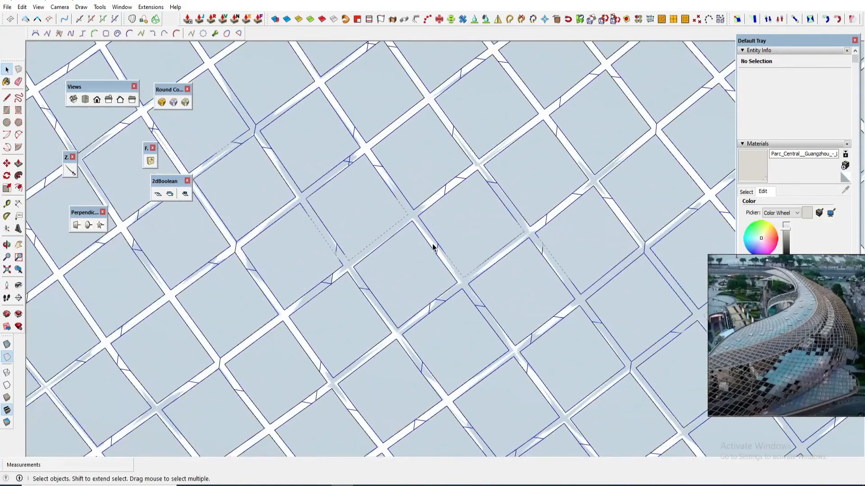
pyautogui.click(433, 247)
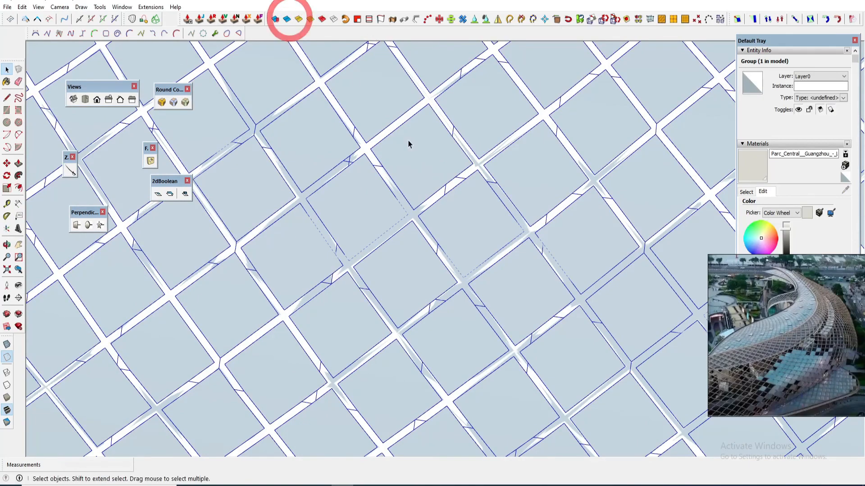
pyautogui.scroll(-10, 408, 144)
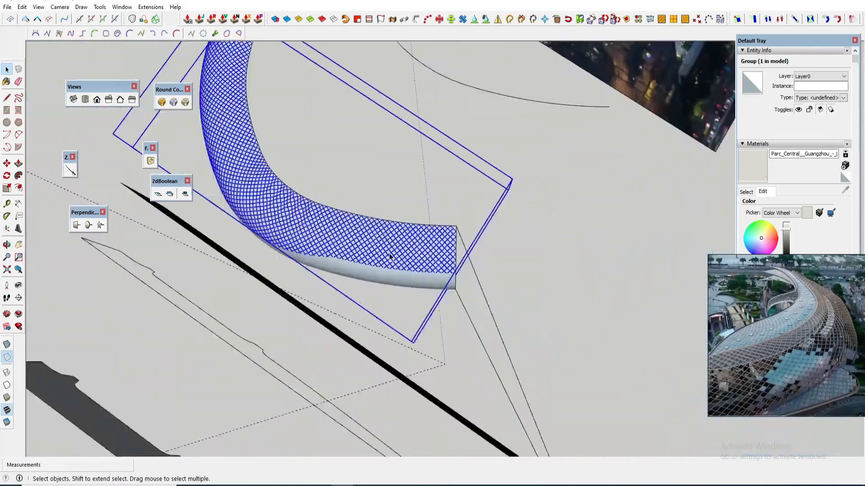
# Locate the traced outline of the crescent-shaped roof on the aerial reference image
pyautogui.scroll(-3, 390, 257)
pyautogui.moveTo(494, 191); pyautogui.dragTo(447, 238, button='middle')
pyautogui.keyDown('shift'); pyautogui.moveTo(447, 238); pyautogui.dragTo(438, 292, button='middle'); pyautogui.keyUp('shift')
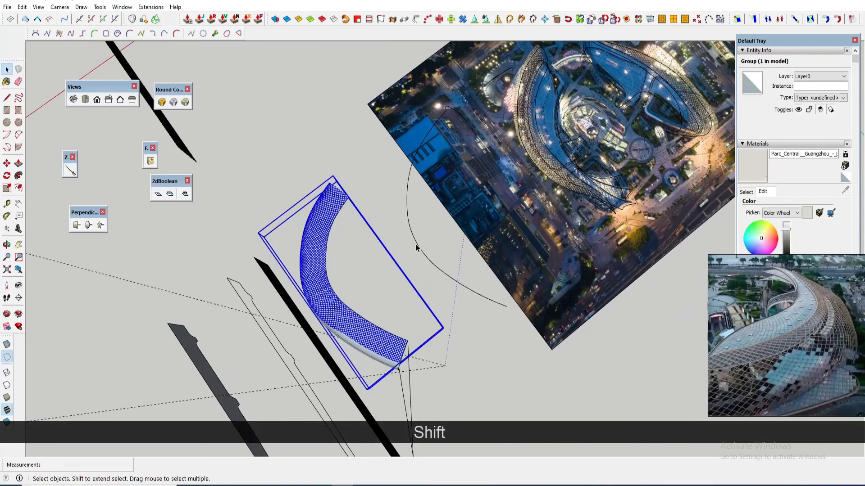
pyautogui.click(416, 247)
pyautogui.scroll(8, 432, 203)
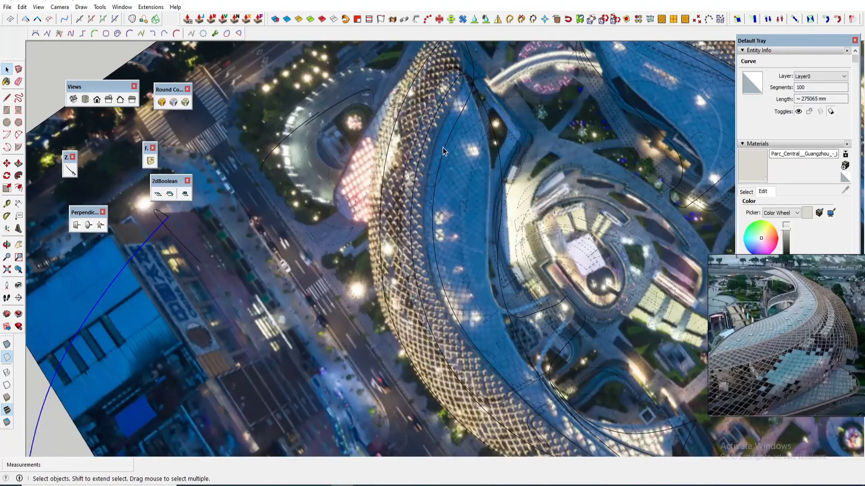
pyautogui.click(238, 92)
pyautogui.scroll(-6, 334, 157)
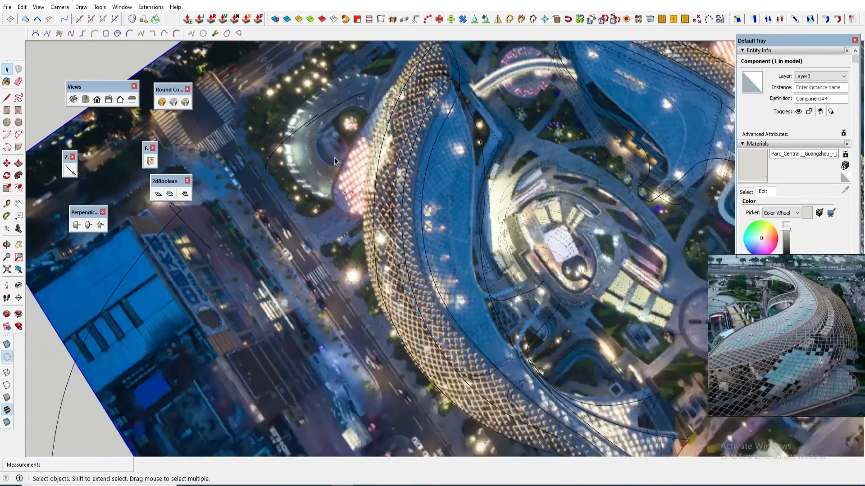
pyautogui.scroll(8, 425, 100)
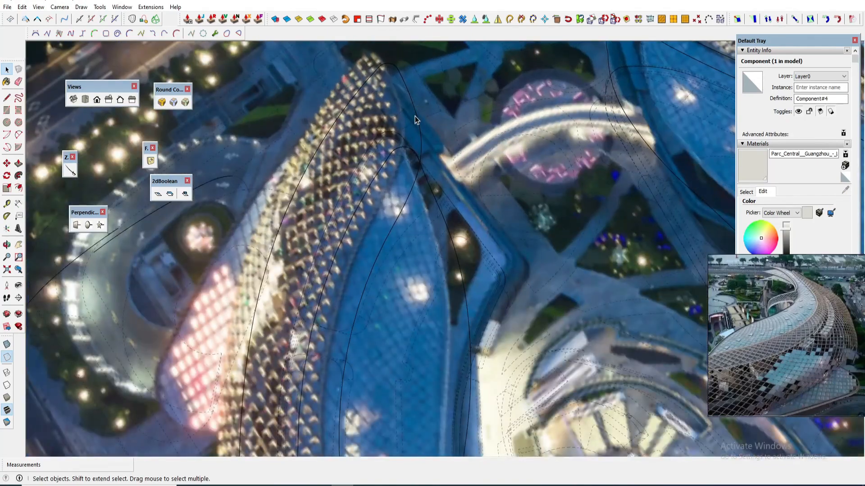
# Copy the traced crescent roof outline about 276700 mm from the aerial image to the upper end of the lattice-covered tube
pyautogui.click(415, 120)
pyautogui.scroll(-4, 415, 120)
pyautogui.press('m')
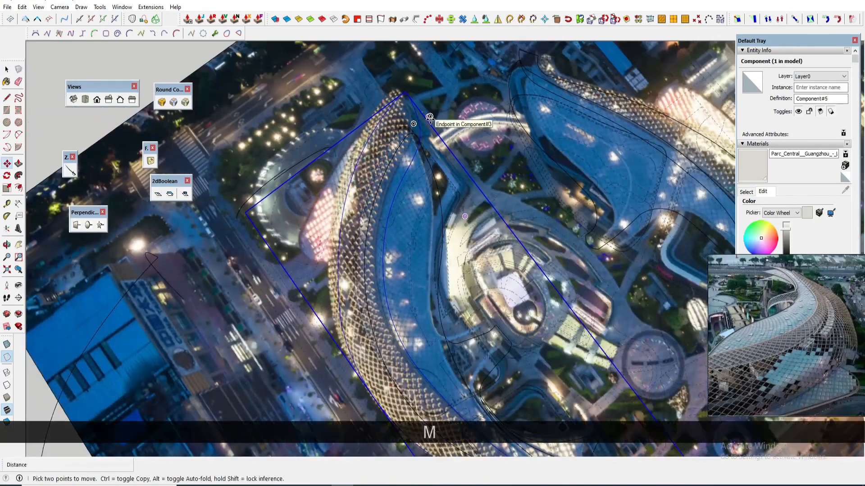
pyautogui.press('ctrl')
pyautogui.click(429, 117)
pyautogui.scroll(-5, 351, 180)
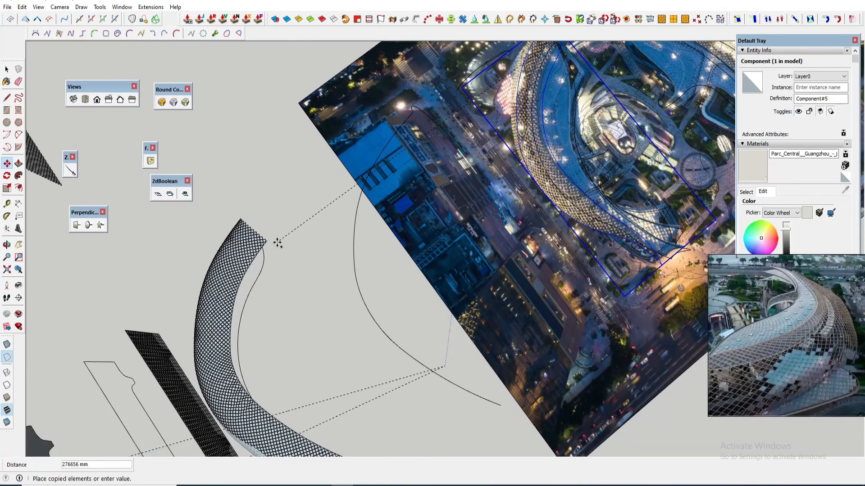
pyautogui.click(278, 243)
pyautogui.press('space')
# Hide the aerial reference image
pyautogui.scroll(2, 363, 139)
pyautogui.rightClick(357, 128)
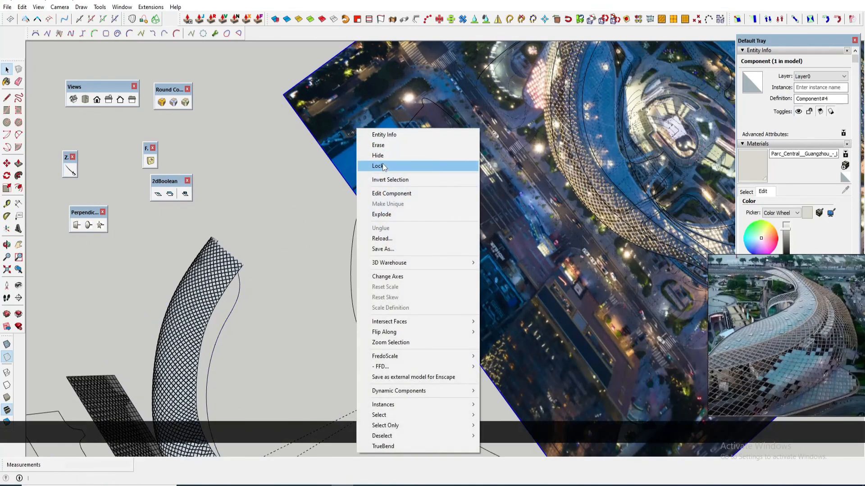
pyautogui.click(381, 156)
# Move the copied roof outline about 137300 mm off the tube into the open space beside the site plan
pyautogui.moveTo(400, 202); pyautogui.dragTo(344, 259, button='middle')
pyautogui.keyDown('shift'); pyautogui.moveTo(250, 234); pyautogui.dragTo(383, 182, button='middle'); pyautogui.keyUp('shift')
pyautogui.scroll(2, 347, 208)
pyautogui.press('space')
pyautogui.scroll(-1, 339, 208)
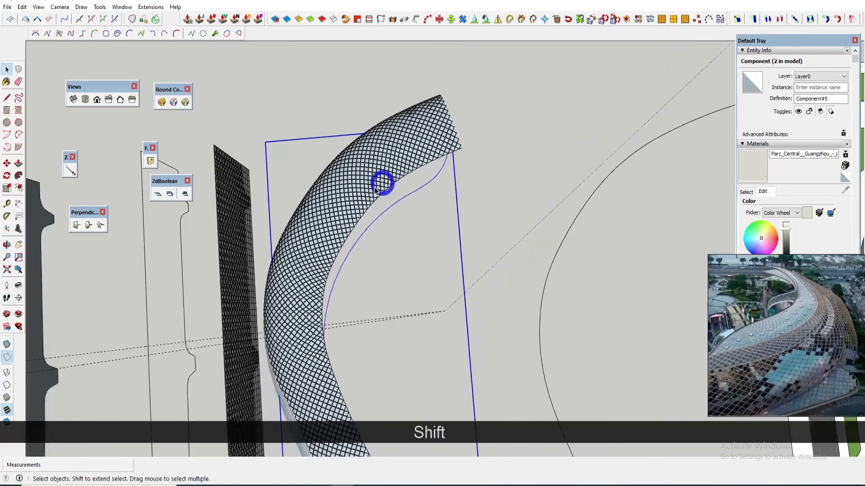
pyautogui.scroll(-4, 383, 183)
pyautogui.keyDown('shift'); pyautogui.moveTo(374, 229); pyautogui.dragTo(418, 149, button='middle'); pyautogui.keyUp('shift')
pyautogui.scroll(2, 404, 243)
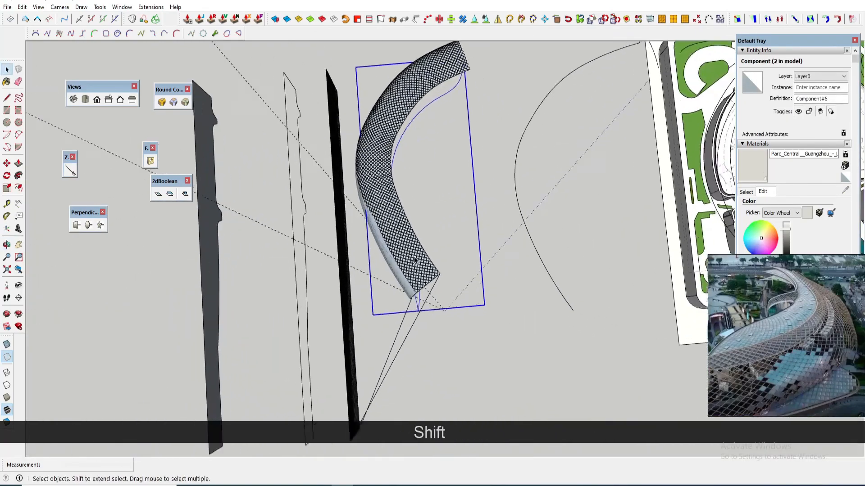
pyautogui.scroll(-4, 431, 269)
pyautogui.press('m')
pyautogui.click(426, 281)
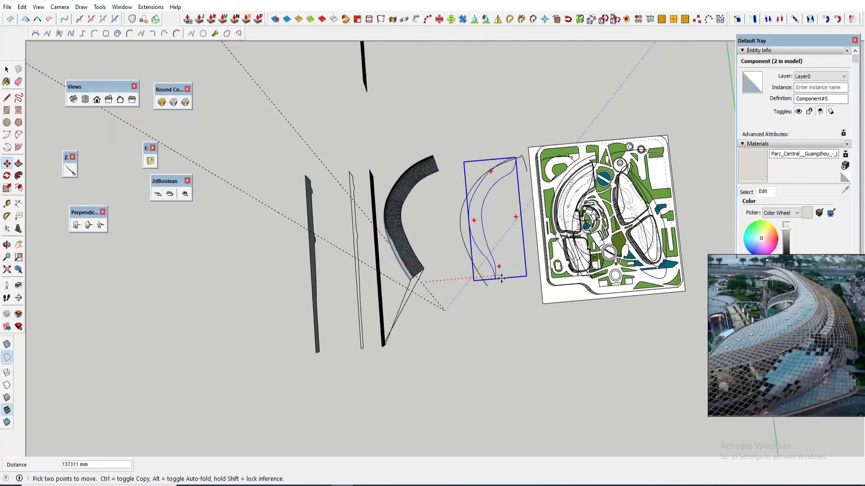
pyautogui.scroll(1, 502, 277)
# Delete the long freestanding arc and the short stray curve beside the copied roof outline
pyautogui.press('space')
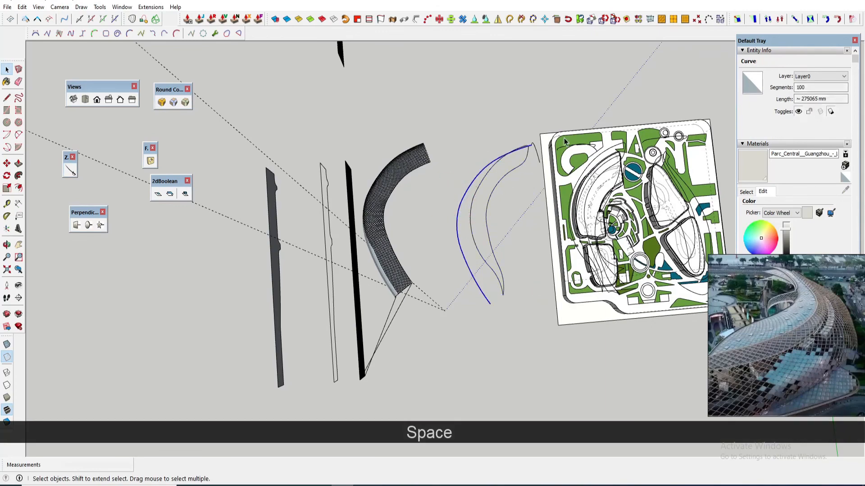
pyautogui.scroll(3, 533, 150)
pyautogui.press('Delete')
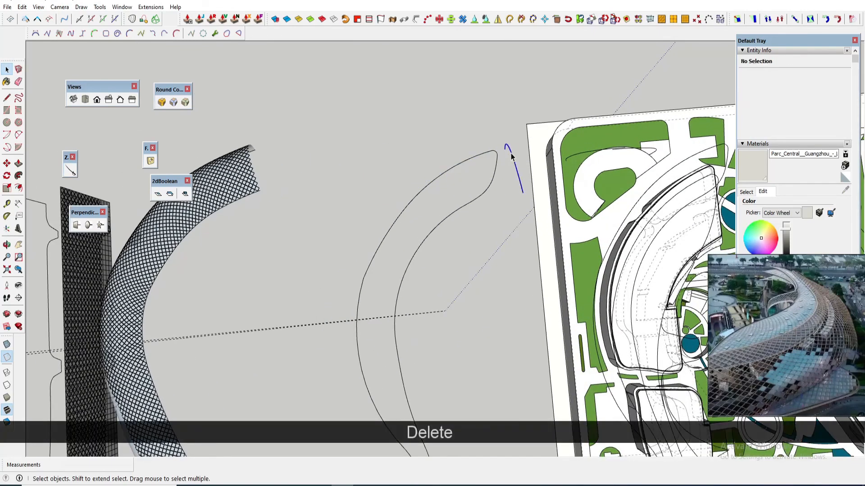
# Move the wrapped lattice group off the tube onto the copied roof outline, bringing their lower ends together
pyautogui.scroll(-5, 510, 156)
pyautogui.click(463, 289)
pyautogui.press('m')
pyautogui.press('m')
pyautogui.scroll(5, 482, 325)
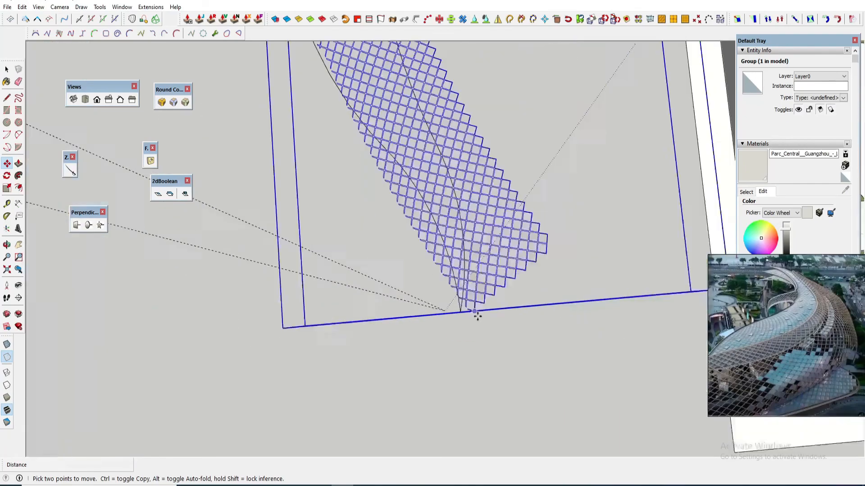
pyautogui.moveTo(474, 311); pyautogui.dragTo(482, 283, button='middle')
pyautogui.scroll(3, 482, 284)
pyautogui.click(483, 279)
pyautogui.click(466, 295)
# Shift the lattice group about 1460 mm to fit the upper tip of the roof outline
pyautogui.scroll(-10, 466, 296)
pyautogui.scroll(6, 484, 149)
pyautogui.press('m')
pyautogui.moveTo(484, 149); pyautogui.dragTo(471, 171, button='middle')
pyautogui.click(463, 174)
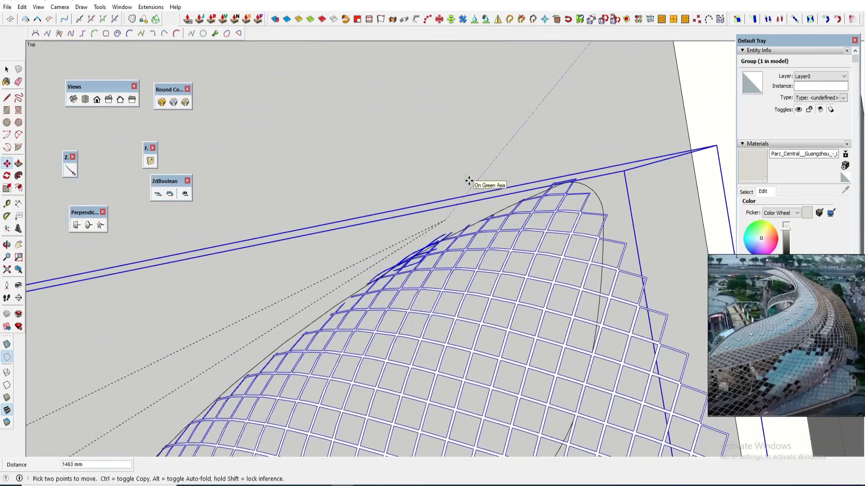
pyautogui.click(468, 181)
pyautogui.press('space')
# Nudge the lattice group by about 540 mm and 150 mm toward the outline's outer curve near the upper tip
pyautogui.scroll(-5, 466, 180)
pyautogui.scroll(4, 413, 180)
pyautogui.scroll(-4, 413, 180)
pyautogui.scroll(8, 519, 151)
pyautogui.press('m')
pyautogui.click(451, 214)
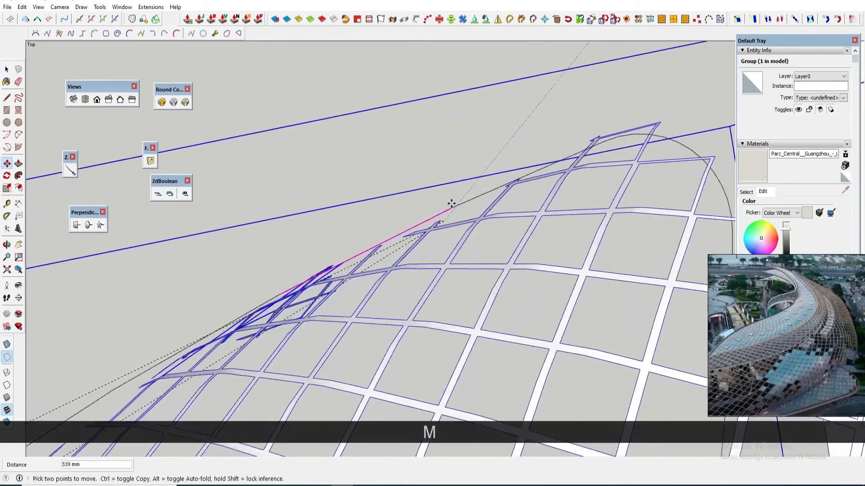
pyautogui.scroll(-10, 496, 193)
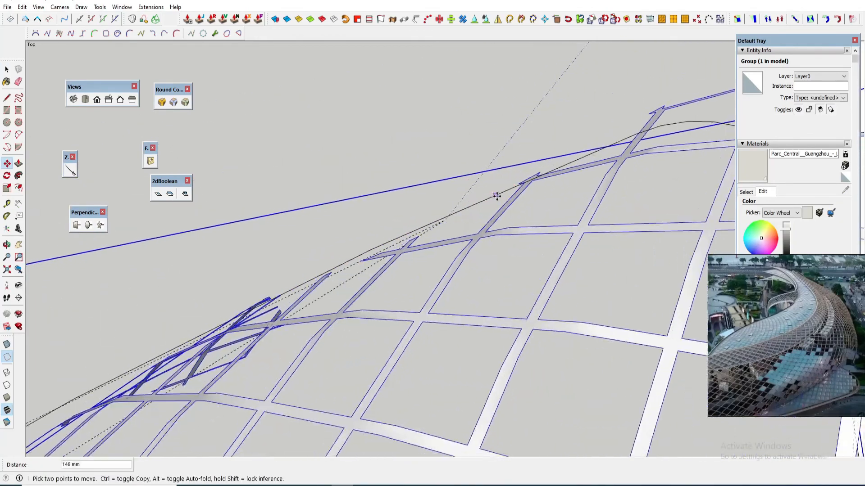
pyautogui.press('shift')
pyautogui.scroll(-4, 457, 338)
pyautogui.scroll(3, 509, 150)
pyautogui.press('q')
pyautogui.click(511, 153)
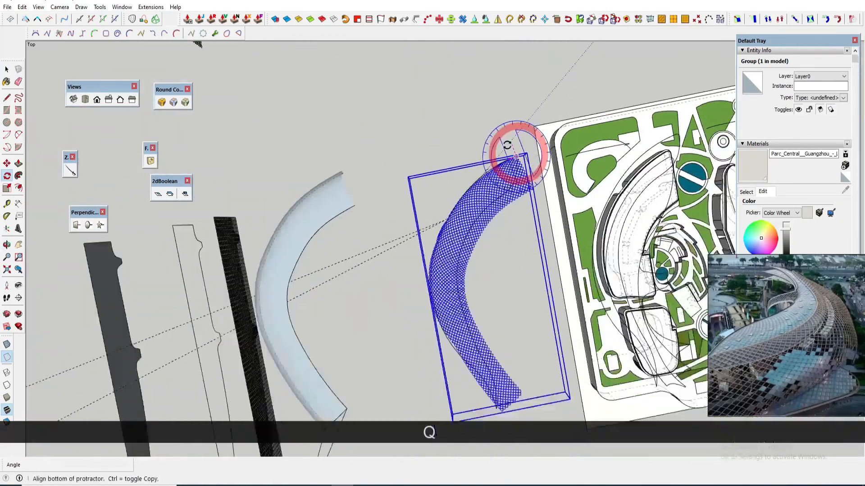
pyautogui.scroll(-3, 505, 155)
pyautogui.scroll(-3, 502, 340)
pyautogui.press('space')
# Rotate the lattice group by about 0.5 degrees in plan around the roof outline's upper tip
pyautogui.press('q')
pyautogui.press('Up')
pyautogui.click(493, 146)
pyautogui.scroll(5, 509, 334)
pyautogui.click(526, 343)
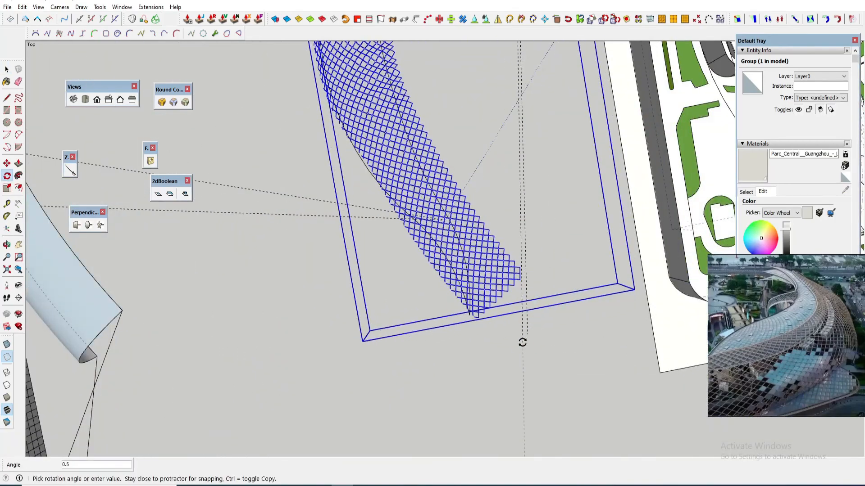
pyautogui.click(519, 348)
pyautogui.scroll(-3, 519, 348)
pyautogui.scroll(8, 511, 117)
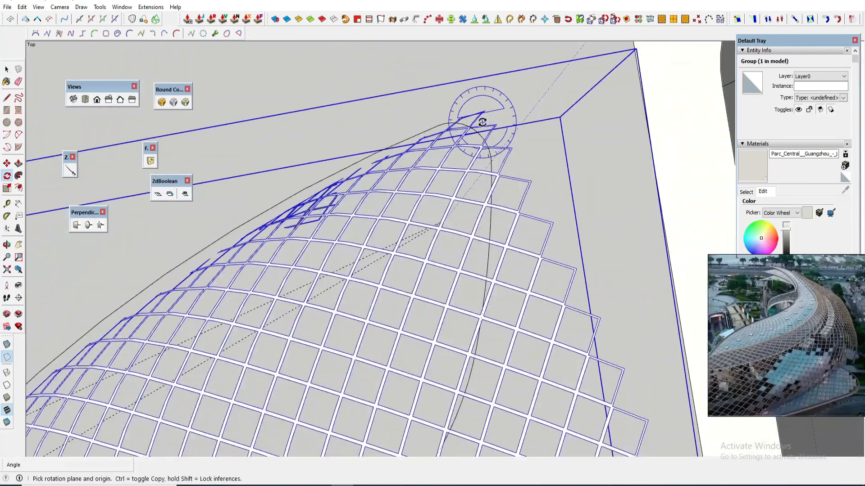
# Rotate the lattice group by about 0.2 degrees in plan around its lower end
pyautogui.scroll(-8, 459, 144)
pyautogui.scroll(2, 434, 409)
pyautogui.press('q')
pyautogui.press('Up')
pyautogui.click(429, 408)
pyautogui.scroll(-4, 430, 408)
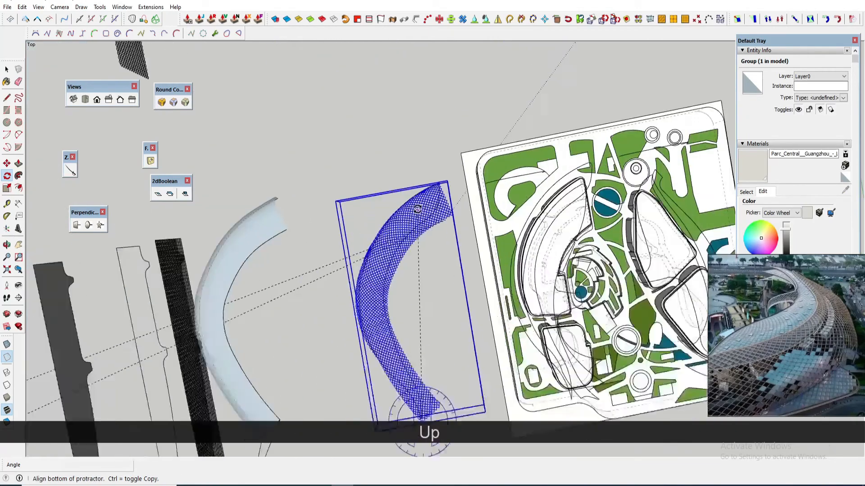
pyautogui.scroll(10, 451, 191)
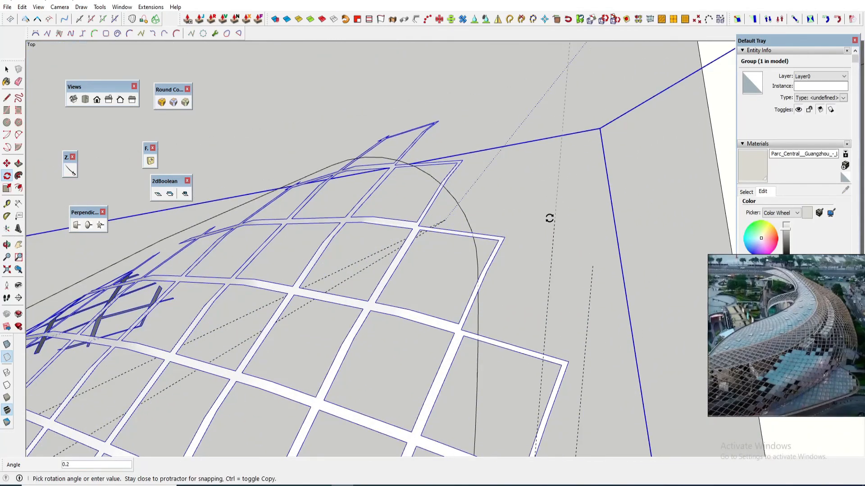
# Move the lattice group about 870 mm along the outline's outer edge near the upper tip
pyautogui.press('m')
pyautogui.click(245, 201)
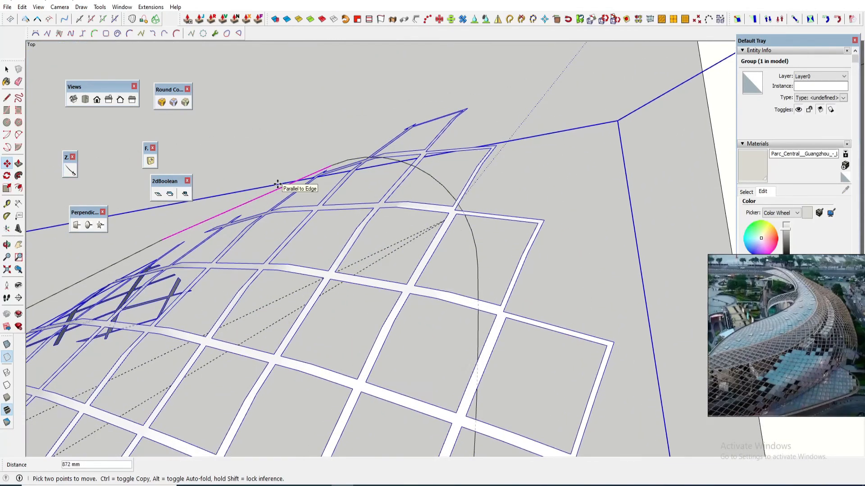
pyautogui.click(280, 182)
pyautogui.scroll(-10, 456, 241)
pyautogui.scroll(6, 505, 148)
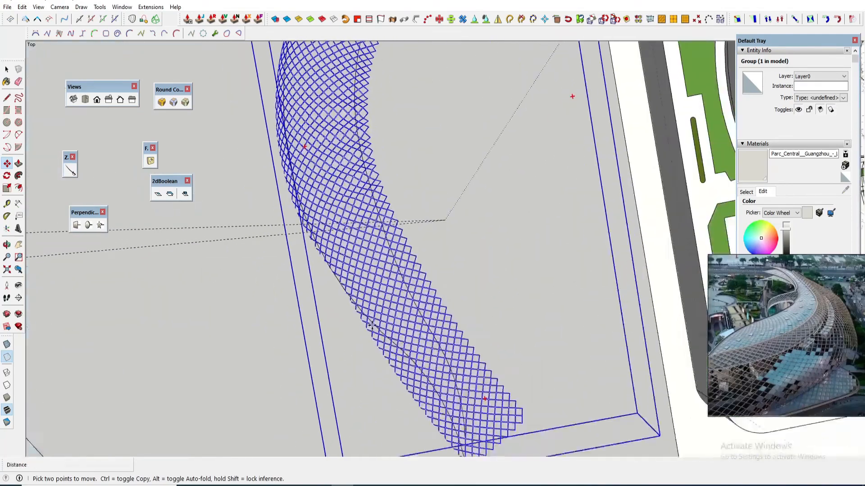
# Explode the copied roof outline component beneath the lattice into loose curves
pyautogui.moveTo(572, 93); pyautogui.dragTo(351, 261, button='middle')
pyautogui.press('space')
pyautogui.click(346, 269)
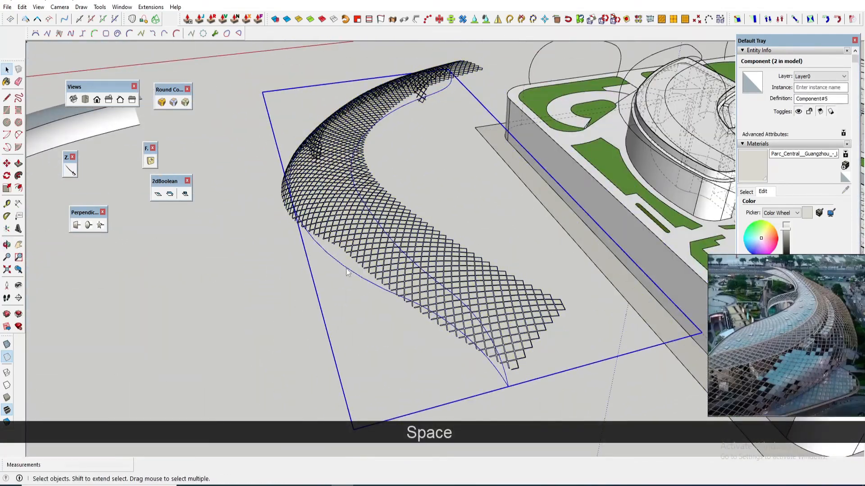
pyautogui.rightClick(346, 269)
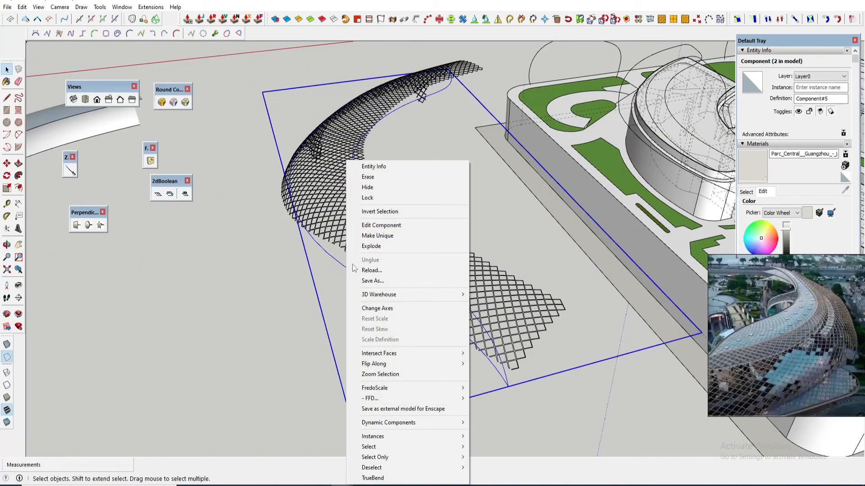
pyautogui.click(369, 246)
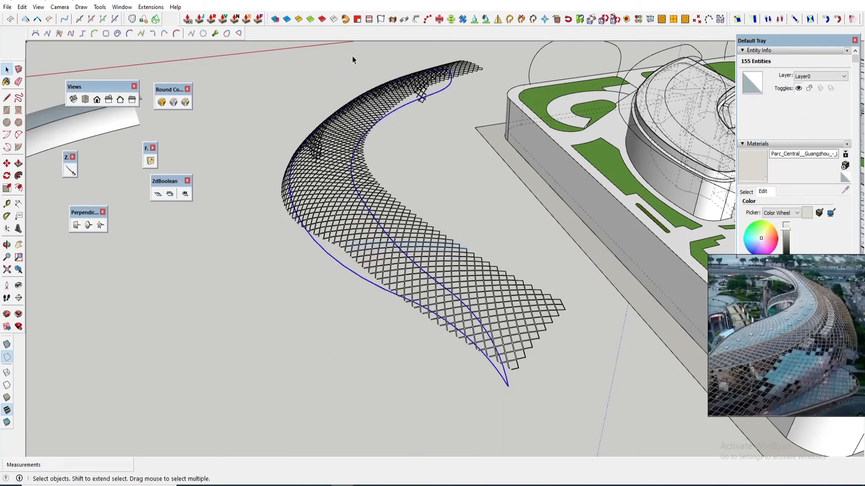
# Extrude the roof outline curves vertically into a tall wall surface passing through the lattice
pyautogui.click(381, 21)
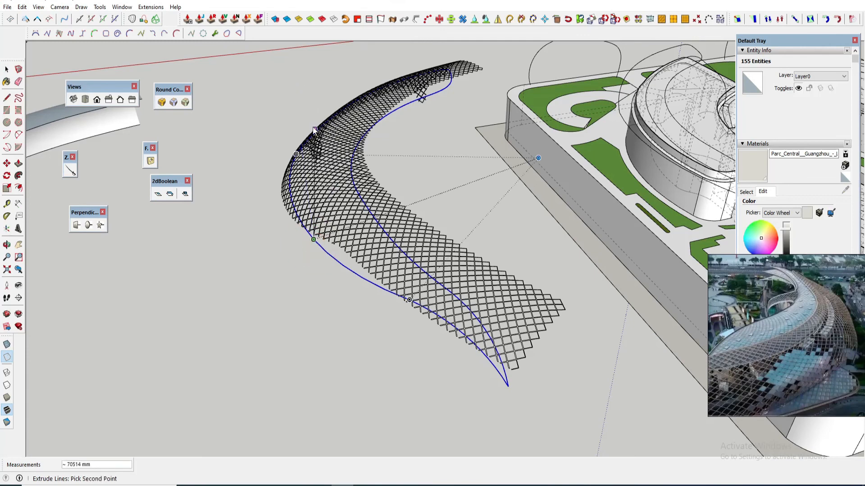
pyautogui.click(293, 78)
pyautogui.scroll(-2, 350, 187)
pyautogui.moveTo(351, 188); pyautogui.dragTo(319, 75, button='middle')
pyautogui.press('space')
pyautogui.click(319, 76)
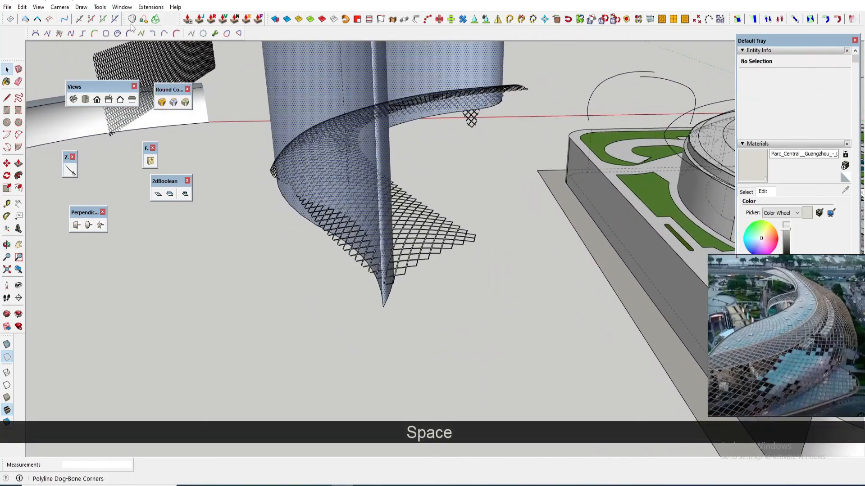
# Examine how the extruded wall cuts through the lattice, briefly toggling hidden geometry and X-ray display
pyautogui.click(50, 7)
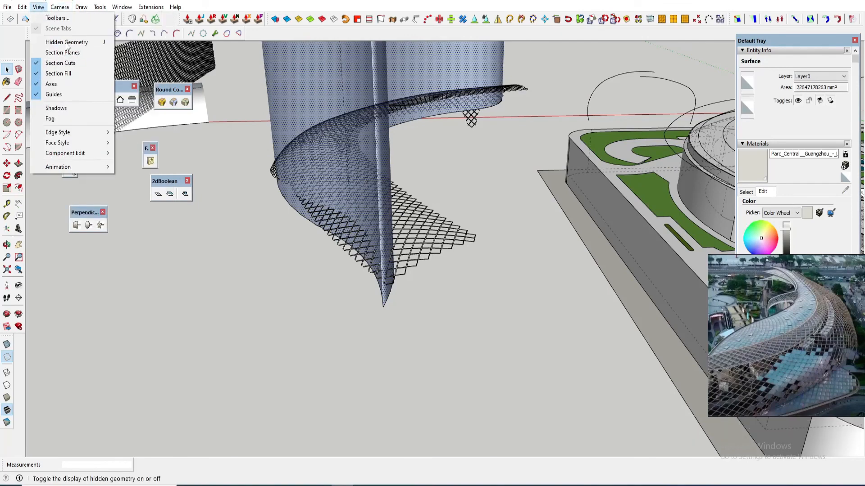
pyautogui.click(65, 44)
pyautogui.click(68, 8)
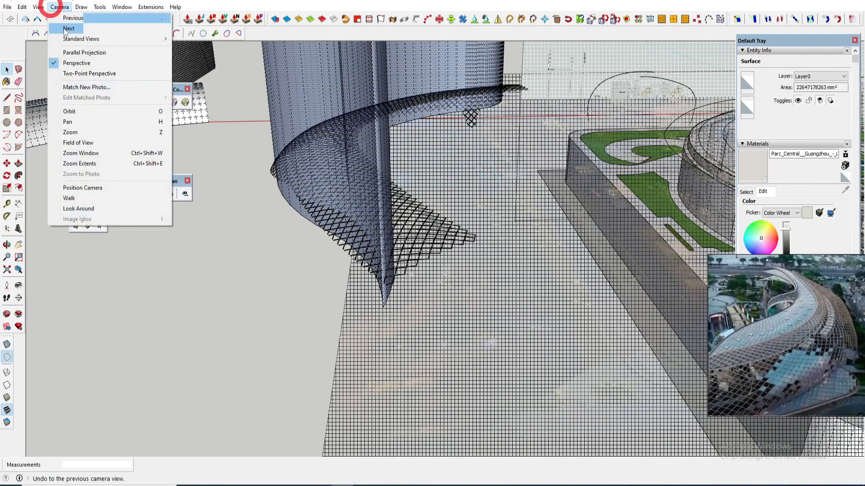
pyautogui.moveTo(38, 7)
pyautogui.click(63, 43)
pyautogui.moveTo(305, 222); pyautogui.dragTo(480, 301, button='middle')
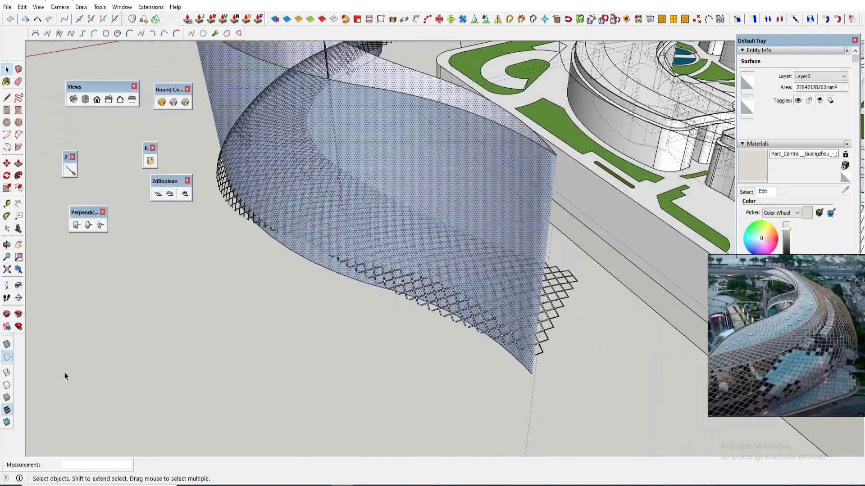
pyautogui.click(8, 345)
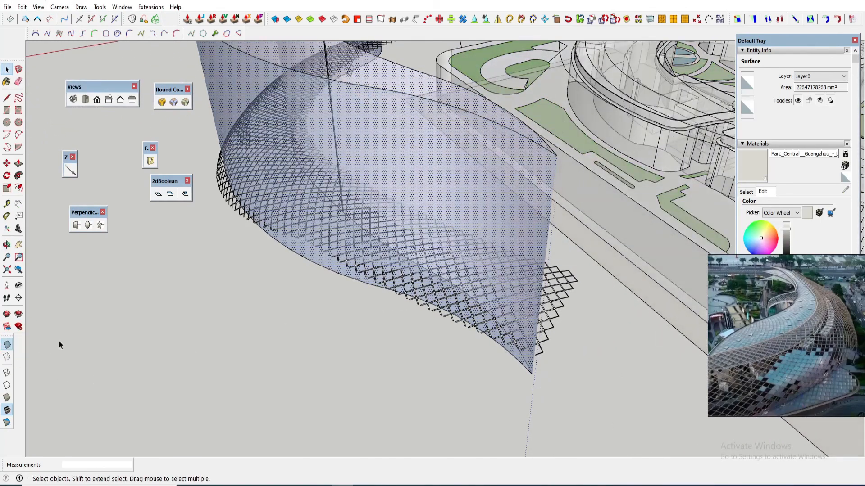
pyautogui.click(7, 345)
pyautogui.moveTo(367, 241); pyautogui.dragTo(365, 336, button='middle')
pyautogui.moveTo(347, 229); pyautogui.dragTo(309, 171, button='middle')
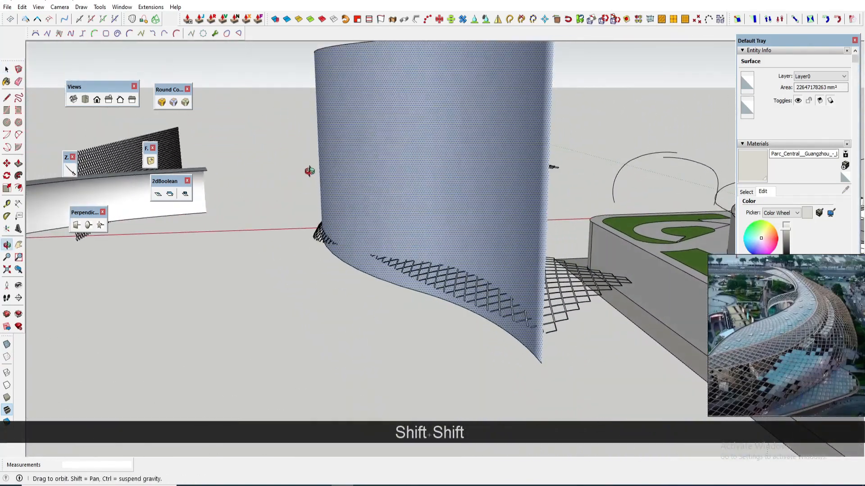
# Select the whole extruded wall with all its connected faces and edges
pyautogui.scroll(5, 377, 219)
pyautogui.moveTo(415, 232); pyautogui.dragTo(353, 253, button='middle')
pyautogui.scroll(2, 353, 253)
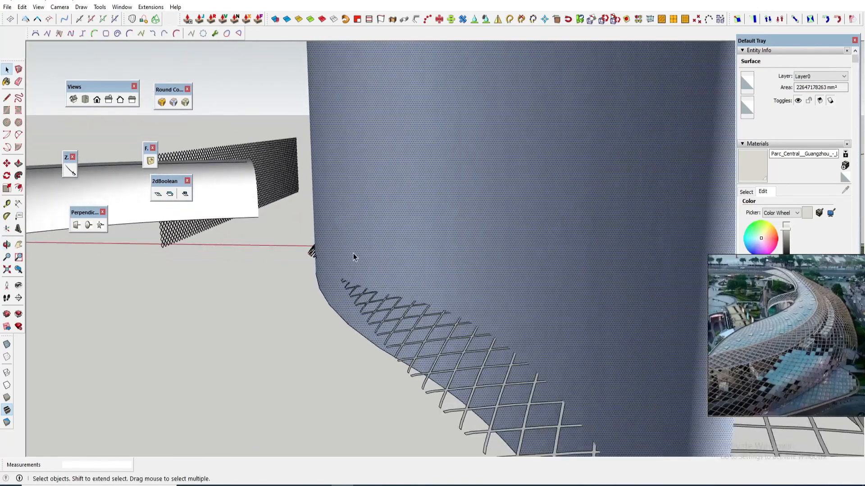
pyautogui.doubleClick(354, 254)
pyautogui.scroll(3, 361, 245)
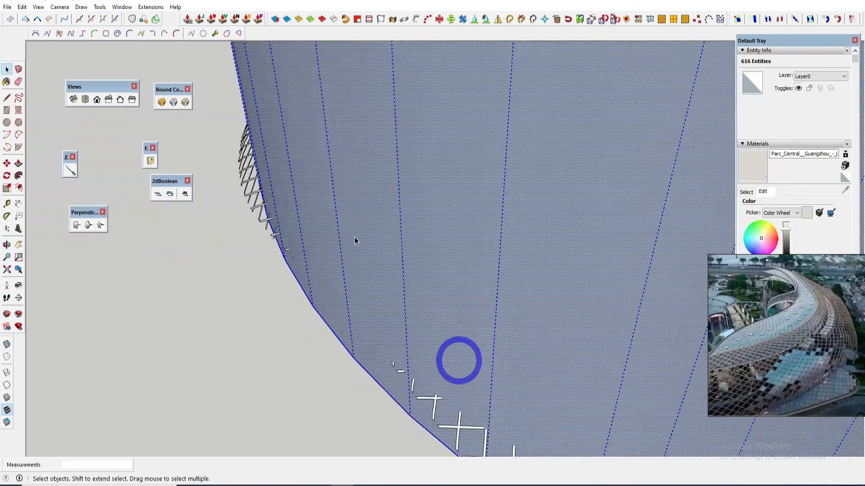
pyautogui.scroll(-8, 356, 237)
pyautogui.moveTo(359, 212); pyautogui.dragTo(469, 276, button='middle')
# Scale the selected wall to 0.98 along its green length direction with FredoScale Box Scaling
pyautogui.press('s')
pyautogui.scroll(-3, 560, 244)
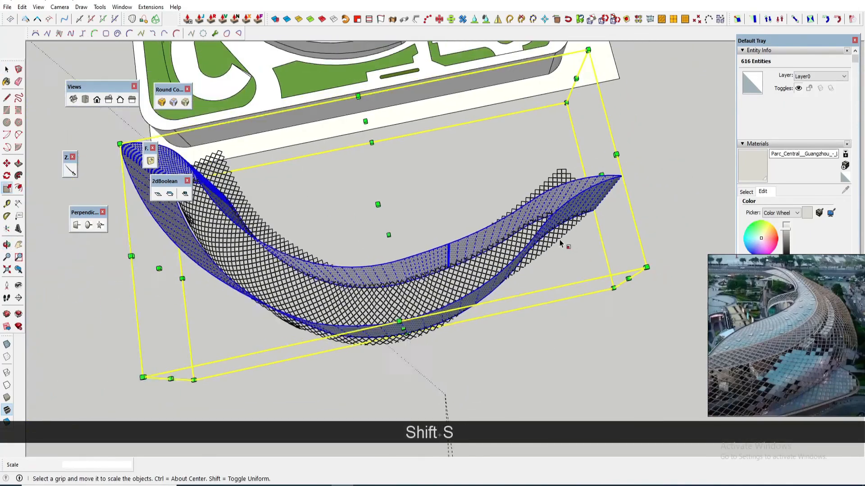
pyautogui.moveTo(560, 244); pyautogui.dragTo(513, 240, button='middle')
pyautogui.click(737, 19)
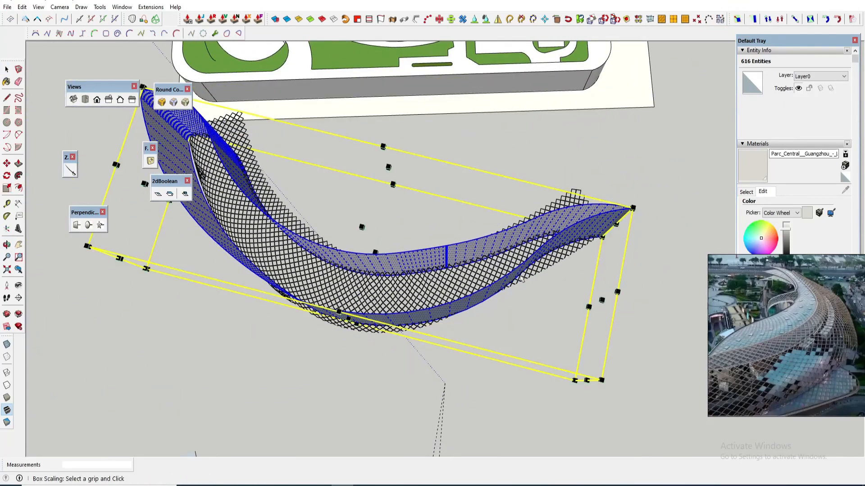
pyautogui.scroll(5, 628, 297)
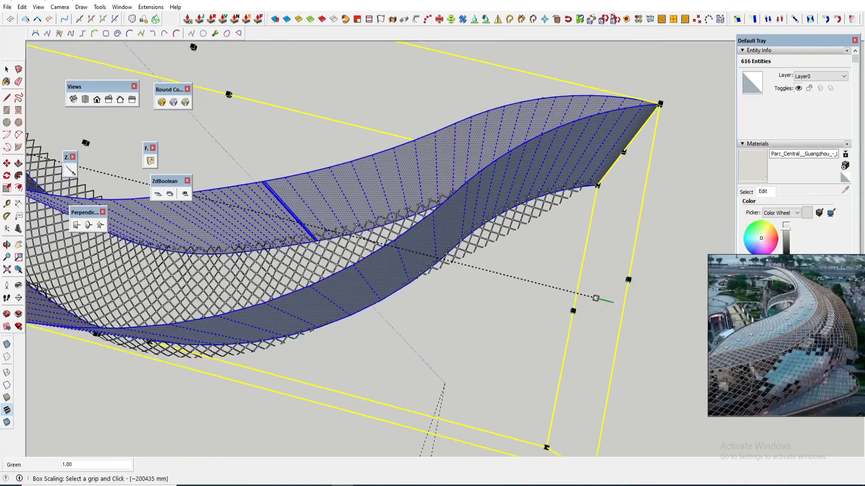
pyautogui.click(596, 298)
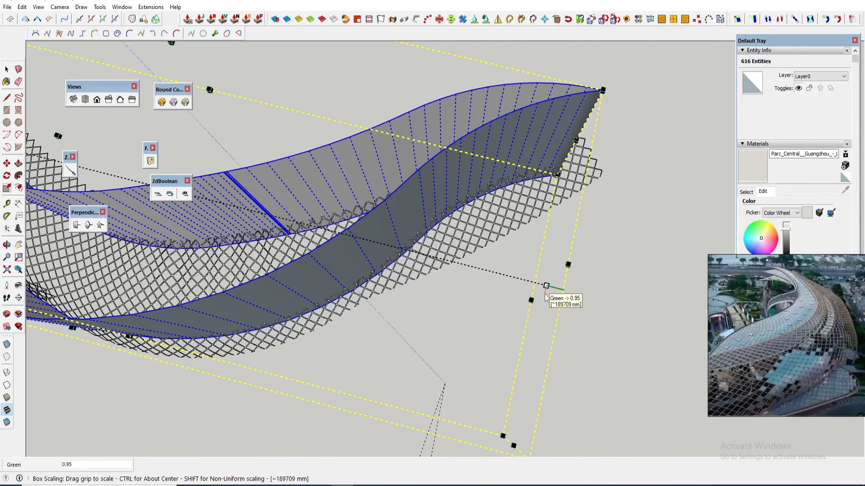
pyautogui.scroll(-5, 546, 296)
pyautogui.write('98')
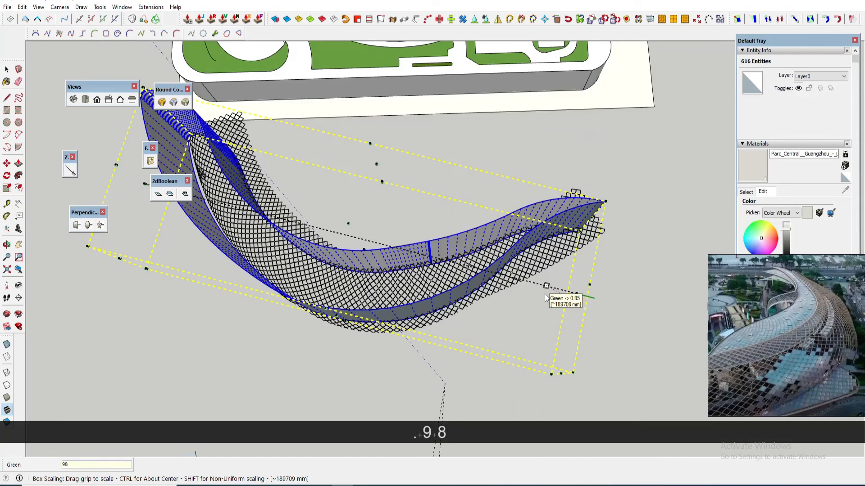
pyautogui.write('.98')
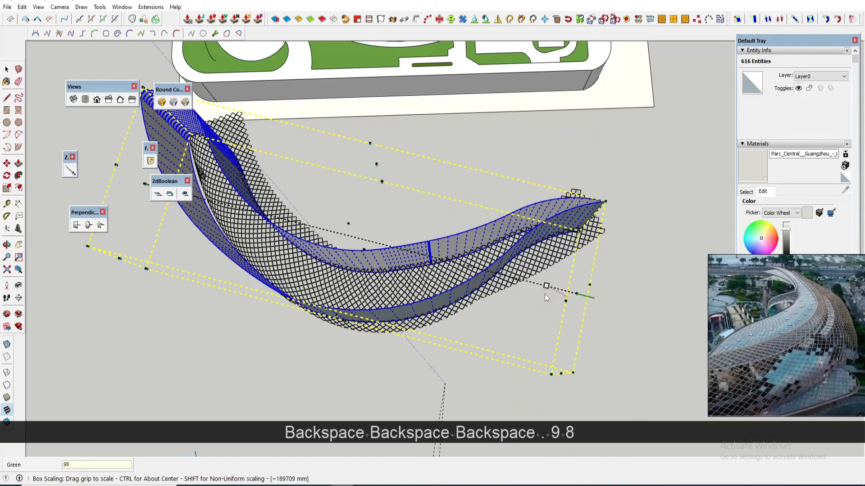
pyautogui.press('Return')
# Examine the scaled wall's fit against the lattice along both sides and at the two tips
pyautogui.moveTo(513, 285); pyautogui.dragTo(521, 264, button='middle')
pyautogui.press('space')
pyautogui.click(697, 308)
pyautogui.moveTo(657, 305); pyautogui.dragTo(475, 260, button='middle')
pyautogui.moveTo(486, 282); pyautogui.dragTo(500, 222, button='middle')
pyautogui.click(419, 289)
pyautogui.scroll(-2, 417, 311)
pyautogui.moveTo(510, 296); pyautogui.dragTo(379, 272, button='middle')
pyautogui.moveTo(478, 312); pyautogui.dragTo(535, 436, button='middle')
pyautogui.moveTo(502, 278); pyautogui.dragTo(459, 182, button='middle')
pyautogui.scroll(5, 436, 161)
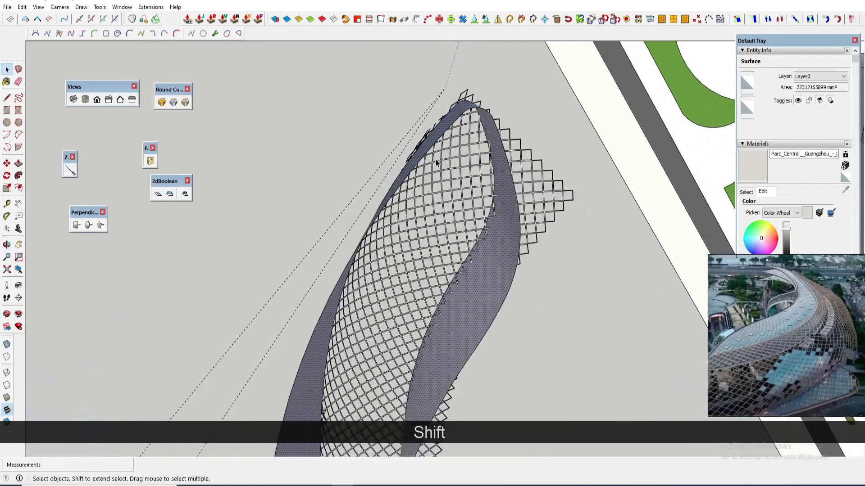
pyautogui.scroll(-4, 435, 130)
pyautogui.moveTo(472, 124); pyautogui.dragTo(459, 279, button='middle')
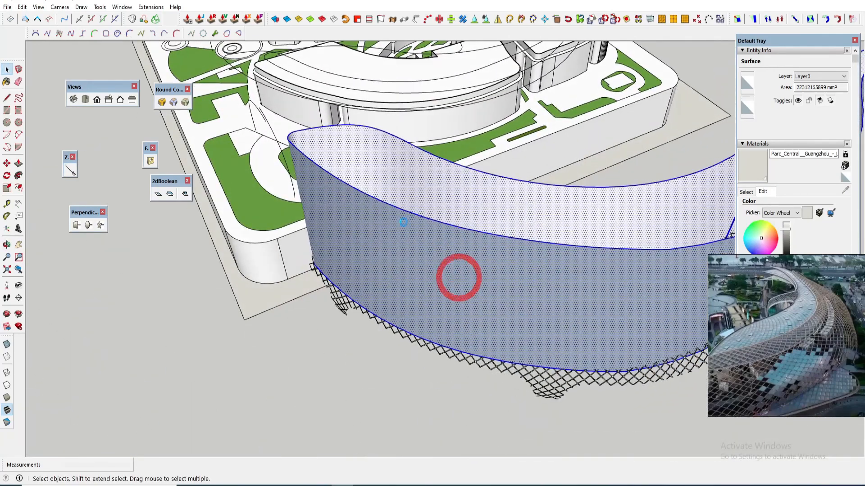
# Turn on hidden geometry display and inspect the wall's individual facets near its rounded end
pyautogui.click(58, 42)
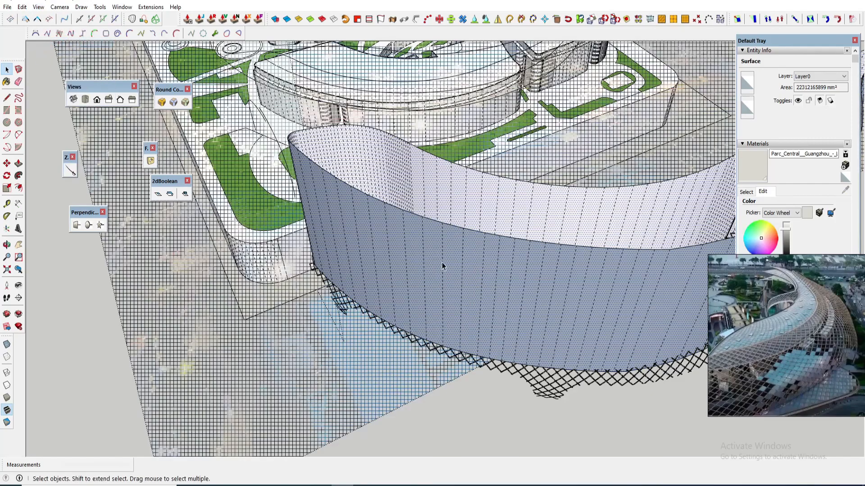
pyautogui.click(410, 279)
pyautogui.moveTo(409, 278); pyautogui.dragTo(376, 295, button='middle')
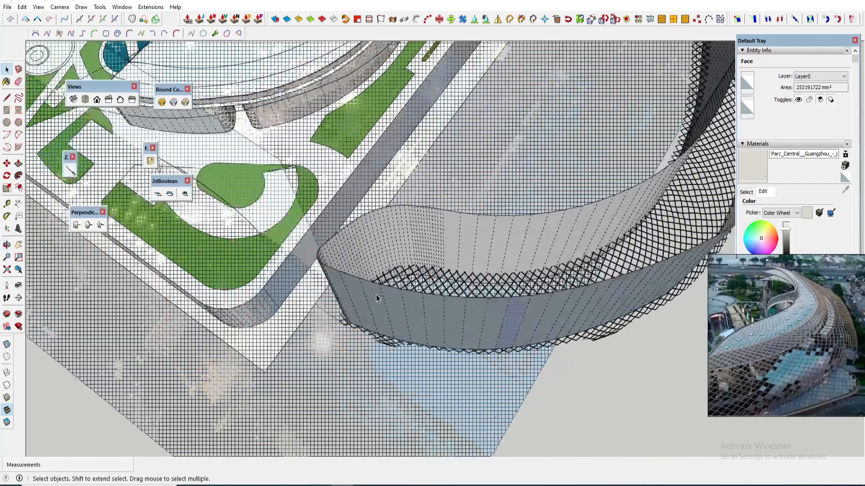
pyautogui.scroll(5, 430, 304)
# Explode the matching upper and lower edge curves of the outer wall near its rounded end
pyautogui.click(439, 287)
pyautogui.rightClick(439, 287)
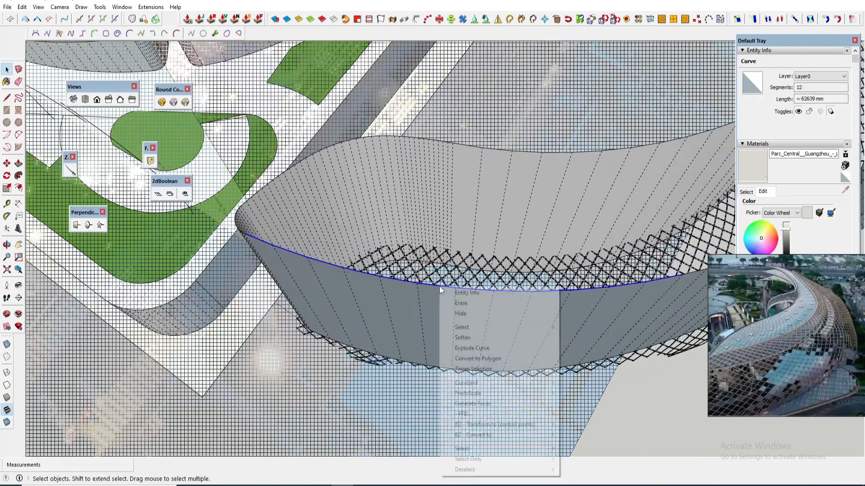
pyautogui.click(465, 351)
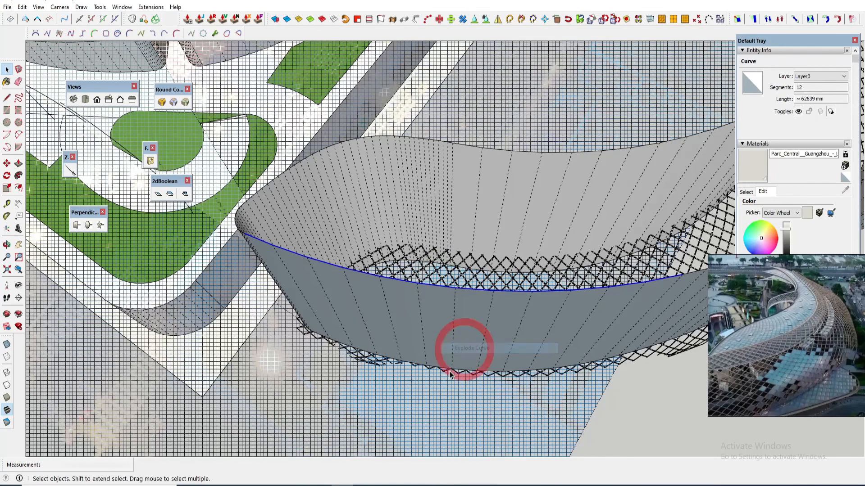
pyautogui.scroll(5, 410, 356)
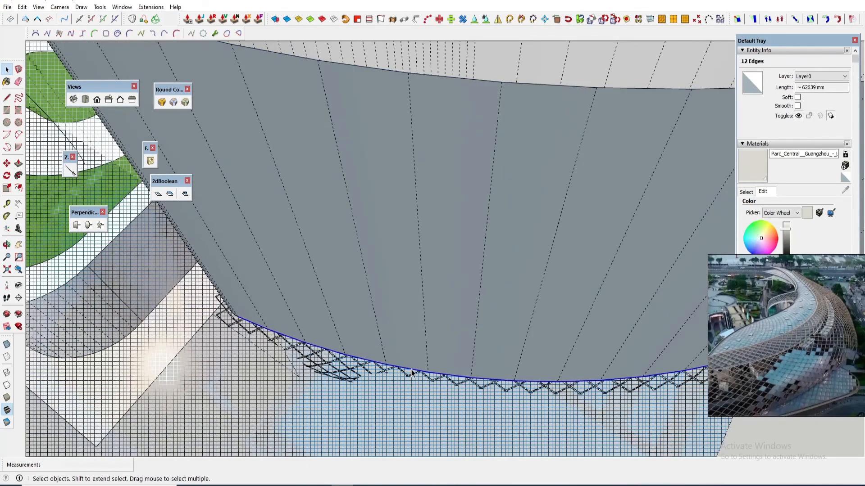
pyautogui.rightClick(411, 371)
pyautogui.click(450, 241)
# Explode the adjoining long curve along the outer wall's upper edge
pyautogui.scroll(-5, 334, 333)
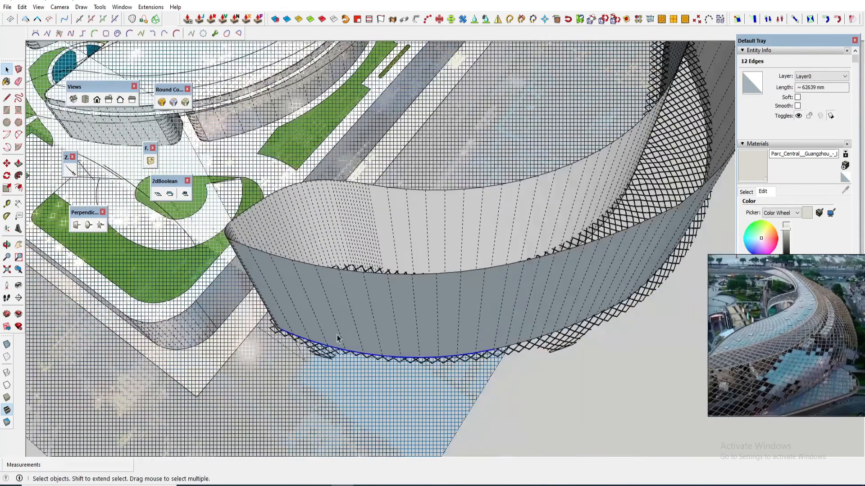
pyautogui.moveTo(338, 340); pyautogui.dragTo(147, 195, button='middle')
pyautogui.keyDown('shift'); pyautogui.moveTo(421, 274); pyautogui.dragTo(319, 256, button='middle'); pyautogui.keyUp('shift')
pyautogui.scroll(5, 588, 312)
pyautogui.scroll(2, 477, 289)
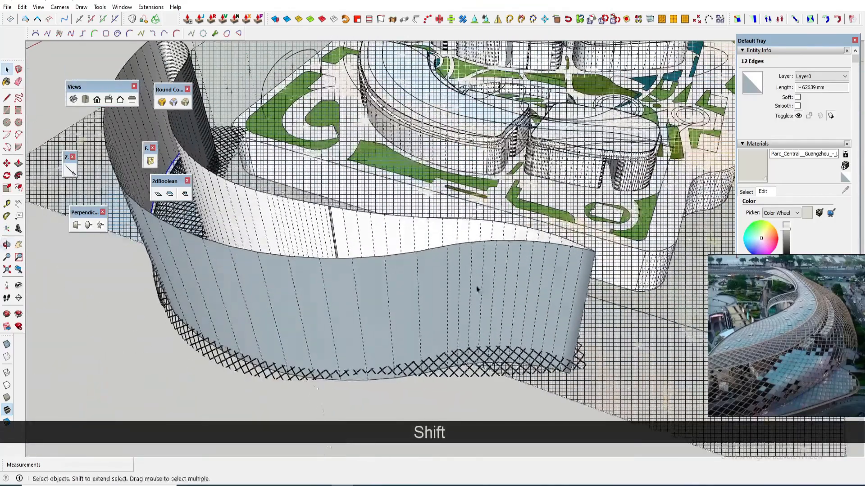
pyautogui.keyDown('shift'); pyautogui.click(394, 257); pyautogui.keyUp('shift')
pyautogui.click(396, 246)
pyautogui.scroll(1, 396, 245)
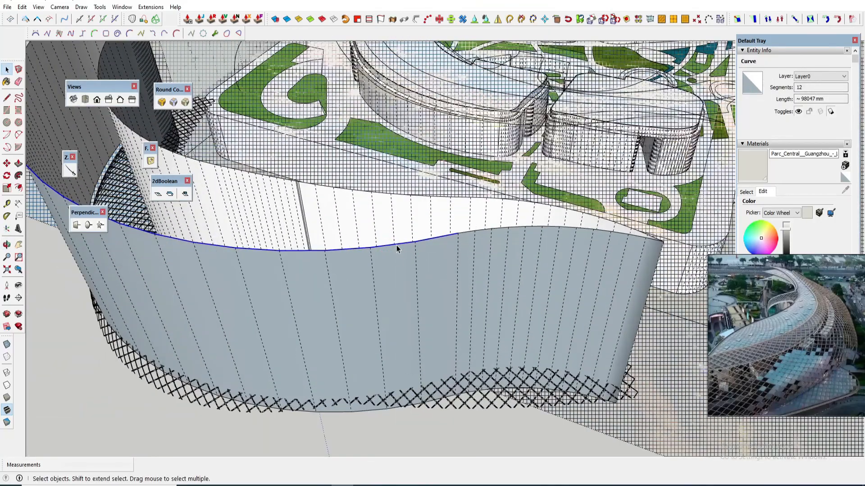
pyautogui.rightClick(396, 245)
pyautogui.click(426, 307)
pyautogui.scroll(2, 372, 409)
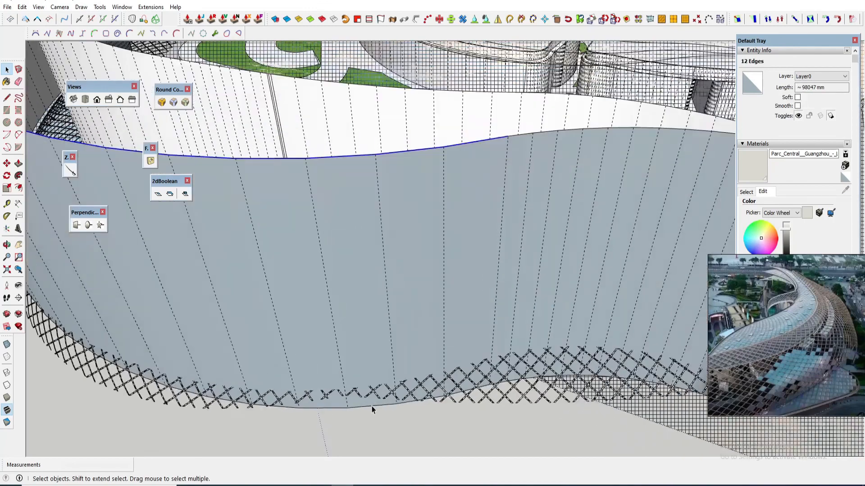
# Explode the matching long curve along the outer wall's lower edge
pyautogui.rightClick(380, 407)
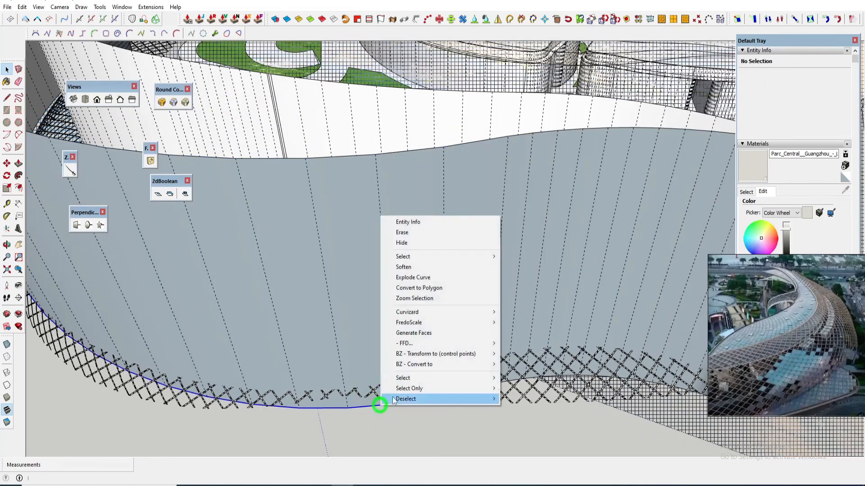
pyautogui.click(411, 278)
pyautogui.scroll(1, 427, 328)
pyautogui.click(426, 328)
pyautogui.scroll(-3, 427, 328)
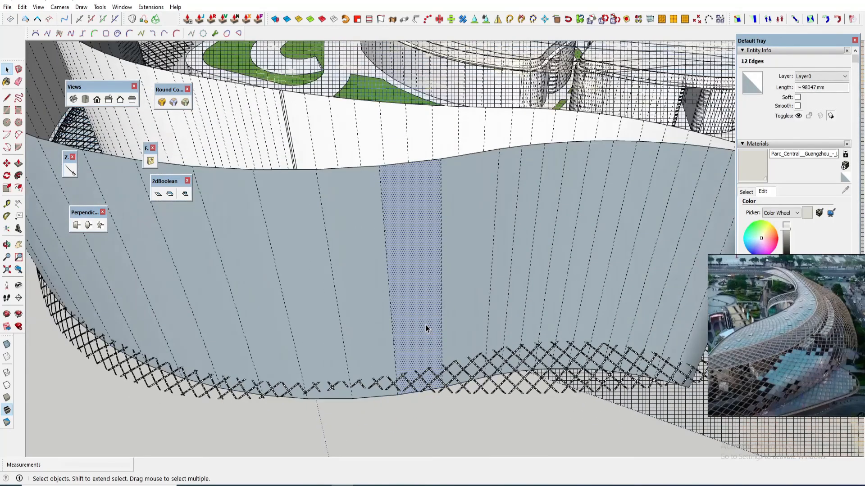
# Erase facets in the outer wall's middle stretch to open a gap where the lattice passes the wall
pyautogui.moveTo(373, 365); pyautogui.dragTo(358, 412, button='middle')
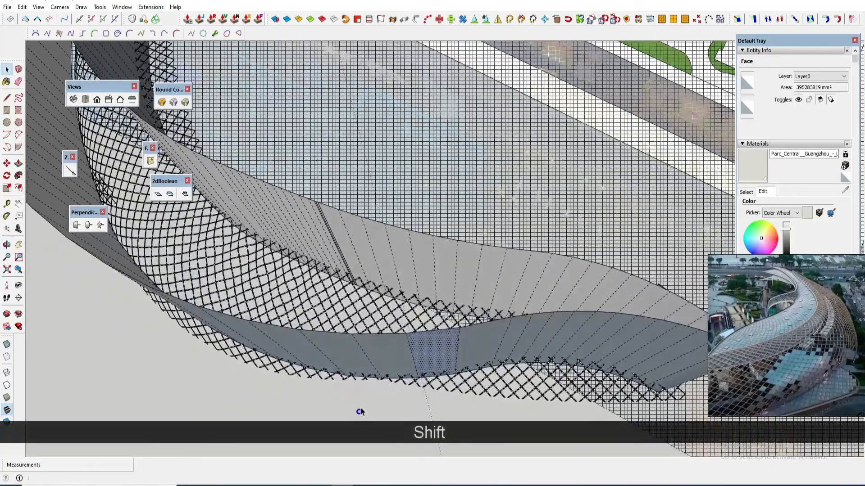
pyautogui.scroll(1, 377, 357)
pyautogui.click(377, 357)
pyautogui.press('e')
pyautogui.scroll(3, 342, 329)
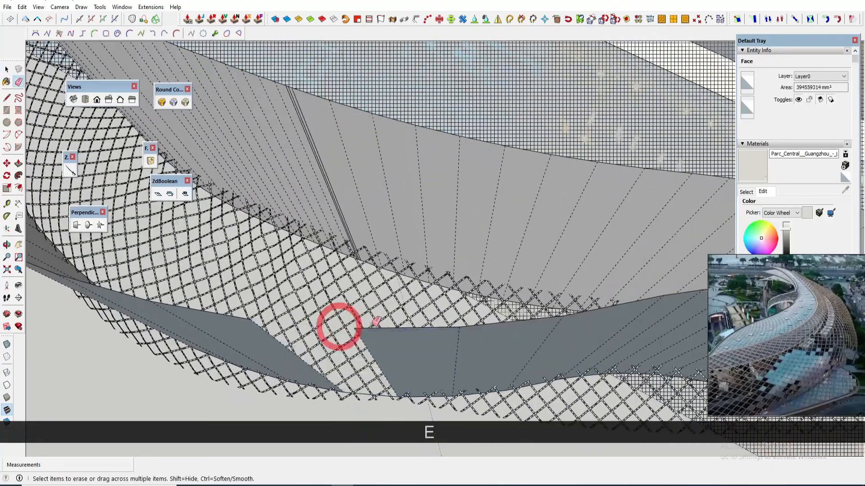
# Erase a facet of the outer wall near its rounded end and delete the long wall section between the two gaps
pyautogui.scroll(-3, 376, 322)
pyautogui.moveTo(383, 371); pyautogui.dragTo(527, 282, button='middle')
pyautogui.scroll(7, 423, 321)
pyautogui.scroll(-10, 463, 304)
pyautogui.keyDown('shift'); pyautogui.moveTo(527, 281); pyautogui.dragTo(480, 265, button='middle'); pyautogui.keyUp('shift')
pyautogui.scroll(3, 421, 293)
pyautogui.scroll(3, 471, 329)
pyautogui.keyDown('shift'); pyautogui.moveTo(478, 325); pyautogui.dragTo(414, 313, button='middle'); pyautogui.keyUp('shift')
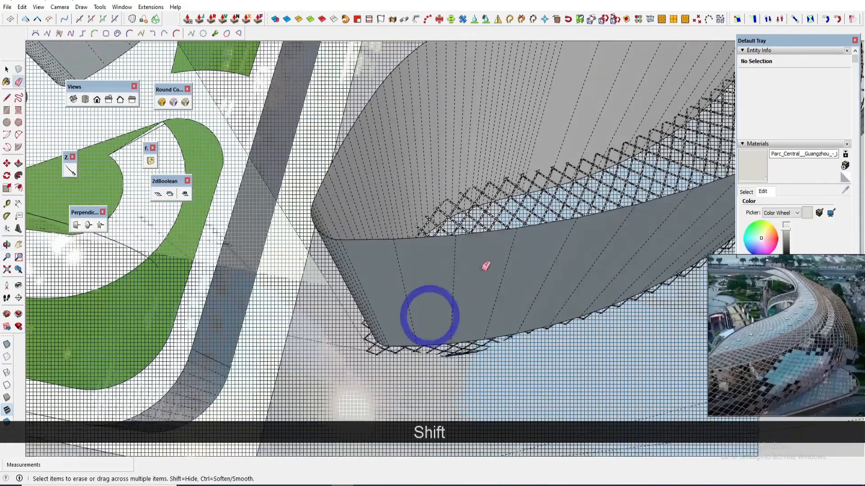
pyautogui.scroll(3, 482, 230)
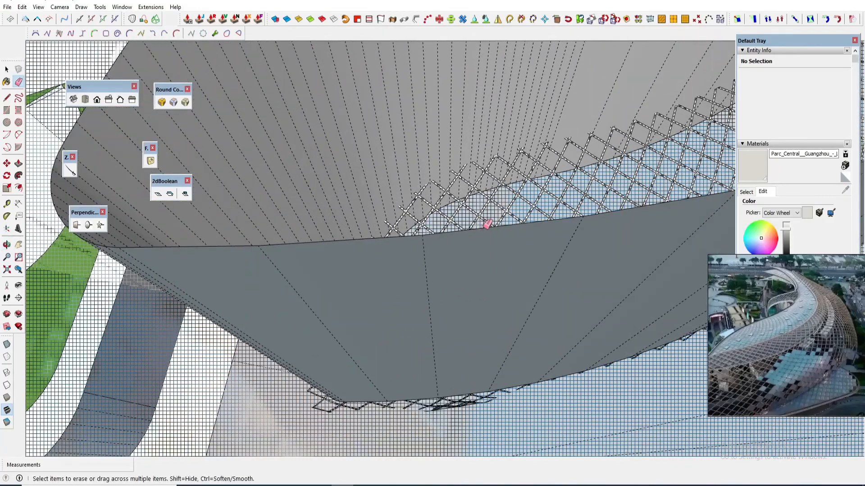
pyautogui.moveTo(488, 224)
pyautogui.mouseDown(button='middle')
pyautogui.moveTo(521, 304)
pyautogui.moveTo(495, 343)
pyautogui.moveTo(441, 344)
pyautogui.moveTo(488, 288)
pyautogui.mouseUp(button='middle')
pyautogui.press('space')
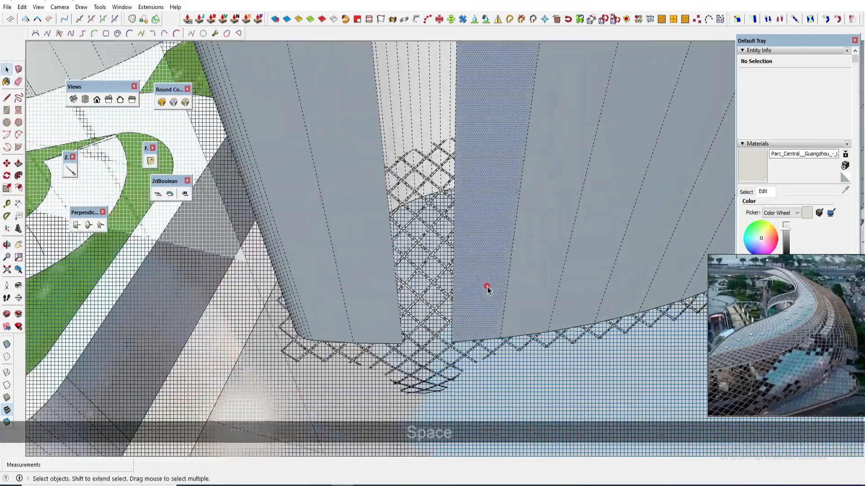
pyautogui.tripleClick(487, 287)
# Try to rotate the cut vertical end edge of the outer wall portion that leads to the pointed tip
pyautogui.scroll(-5, 383, 323)
pyautogui.moveTo(550, 266); pyautogui.dragTo(518, 284, button='middle')
pyautogui.scroll(6, 477, 339)
pyautogui.scroll(3, 473, 322)
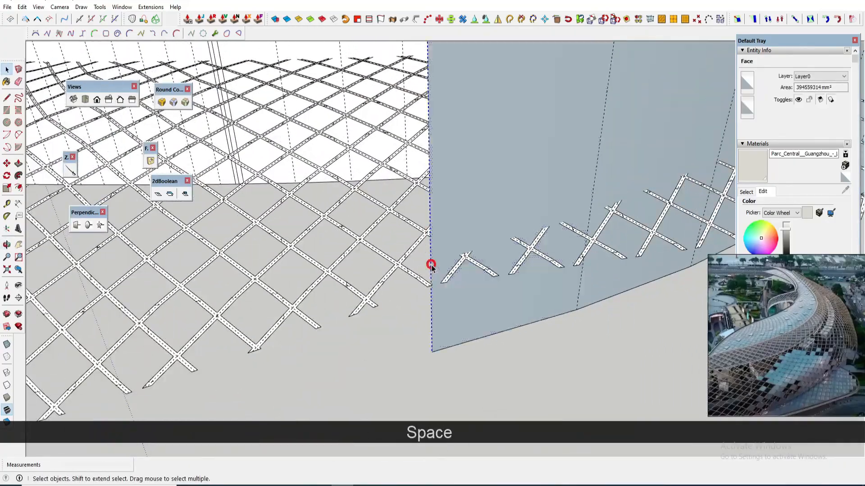
pyautogui.click(431, 265)
pyautogui.moveTo(433, 286); pyautogui.dragTo(395, 167, button='middle')
pyautogui.scroll(-5, 445, 303)
pyautogui.press('q')
pyautogui.scroll(3, 496, 175)
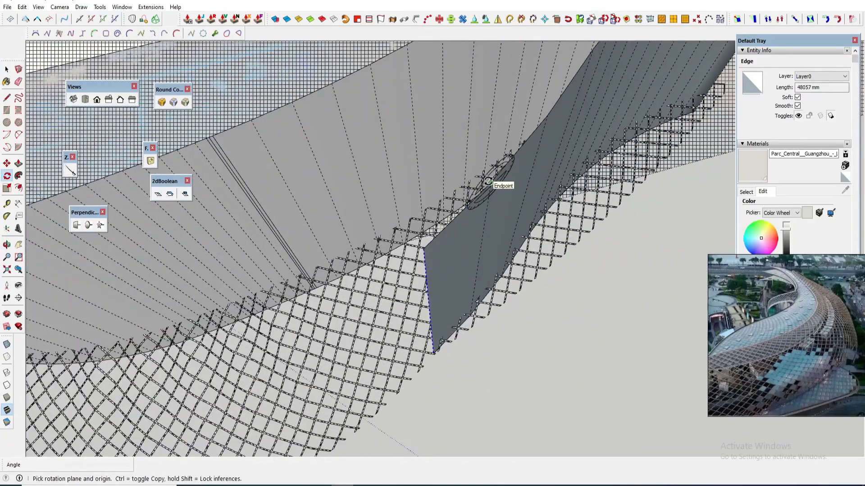
pyautogui.moveTo(490, 206); pyautogui.dragTo(473, 235, button='middle')
pyautogui.scroll(3, 450, 307)
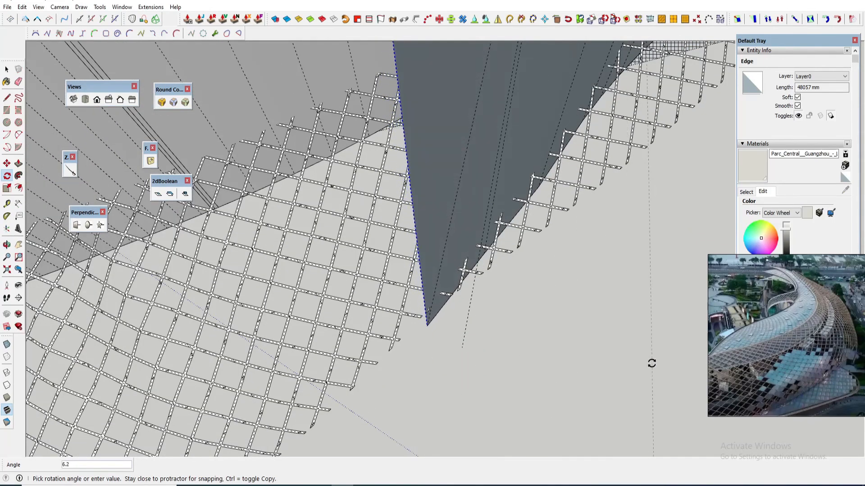
pyautogui.press('space')
# Select the entire connected wall and move it down so its base reaches below the lattice at the rounded end
pyautogui.scroll(-5, 423, 353)
pyautogui.moveTo(423, 353); pyautogui.dragTo(587, 228, button='middle')
pyautogui.scroll(6, 321, 311)
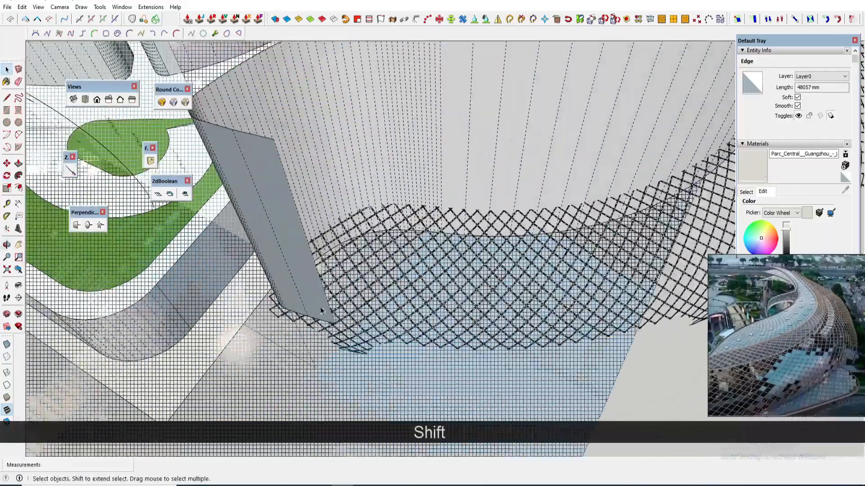
pyautogui.moveTo(321, 310); pyautogui.dragTo(467, 282, button='middle')
pyautogui.scroll(2, 469, 286)
pyautogui.scroll(-2, 471, 292)
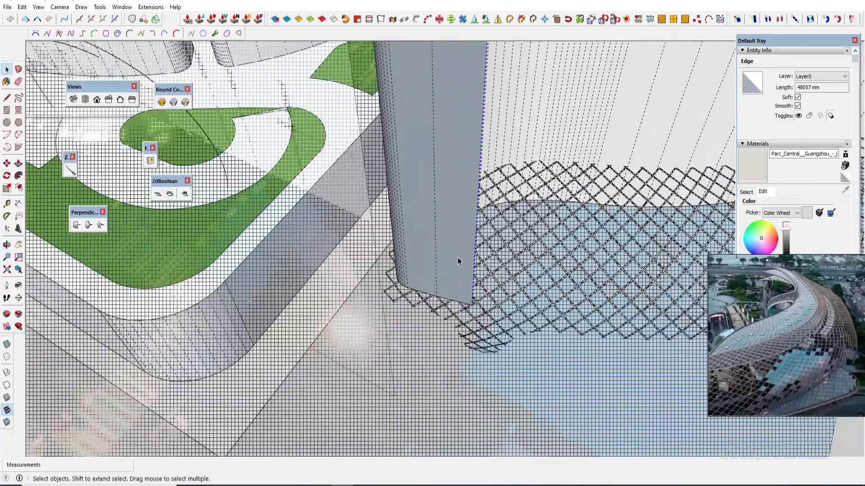
pyautogui.tripleClick(456, 253)
pyautogui.moveTo(455, 252); pyautogui.dragTo(436, 105, button='middle')
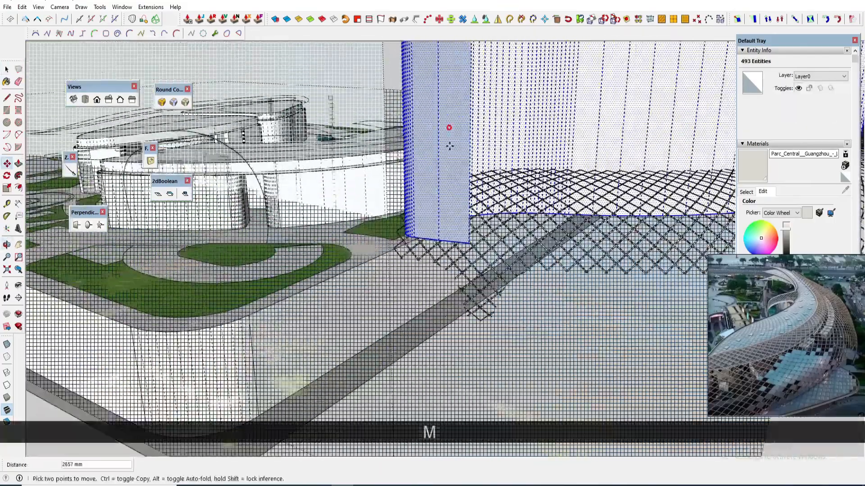
pyautogui.moveTo(452, 187); pyautogui.dragTo(463, 261, button='middle')
pyautogui.press('space')
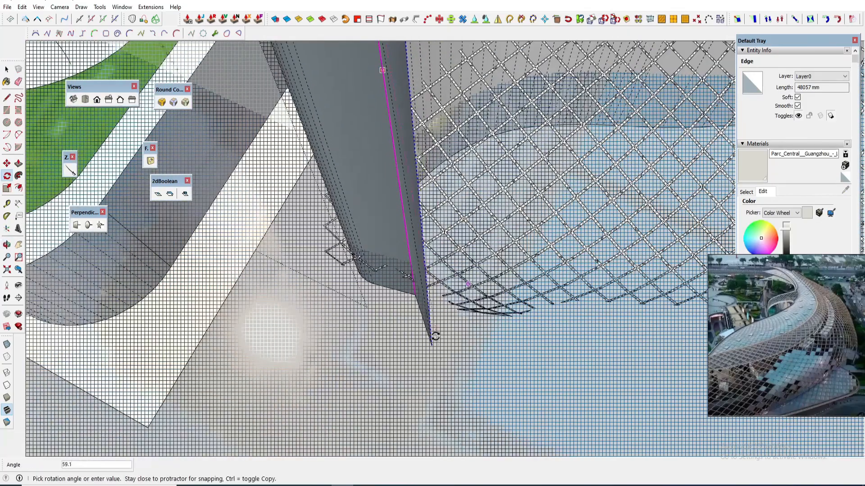
# Try to rotate the cut vertical end edge of the outer wall beside the rounded end
pyautogui.moveTo(436, 336); pyautogui.dragTo(658, 406, button='middle')
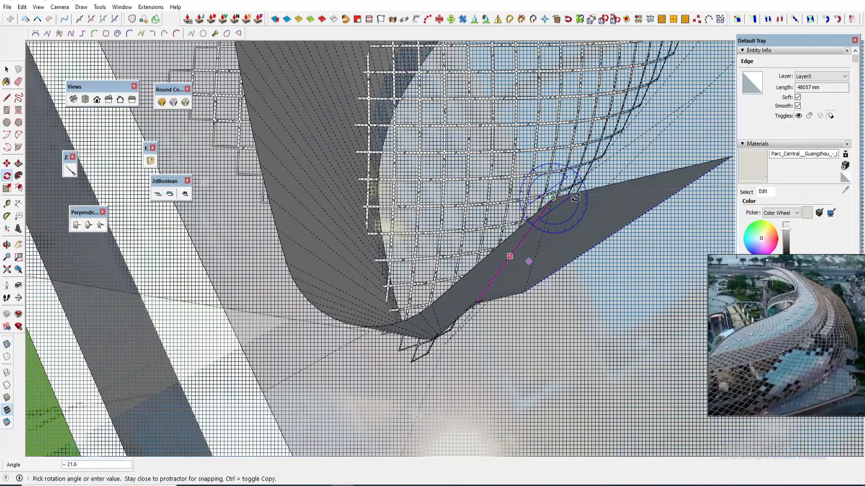
pyautogui.moveTo(575, 197); pyautogui.dragTo(347, 130, button='middle')
pyautogui.press('space')
# Turn off hidden geometry display while focusing on the wall's cut end beside the rounded tip
pyautogui.keyDown('shift'); pyautogui.moveTo(579, 330); pyautogui.dragTo(436, 187, button='middle'); pyautogui.keyUp('shift')
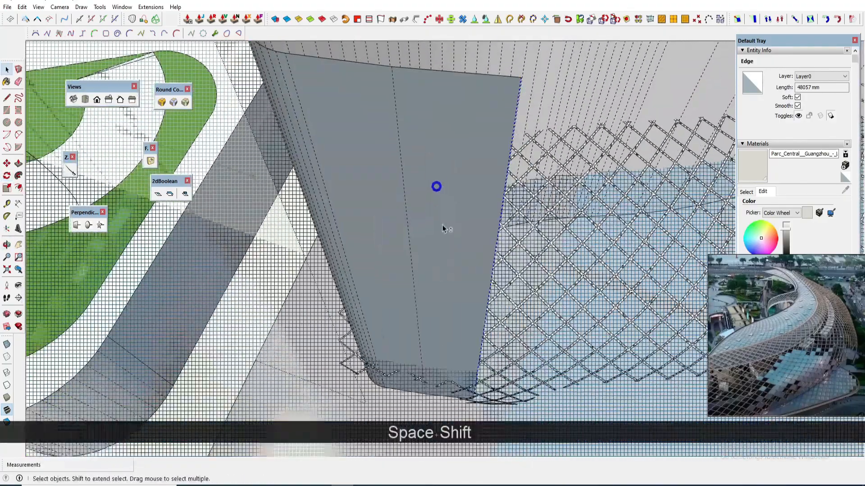
pyautogui.keyDown('shift'); pyautogui.moveTo(444, 237); pyautogui.dragTo(432, 146, button='middle'); pyautogui.keyUp('shift')
pyautogui.moveTo(479, 328); pyautogui.dragTo(421, 257, button='middle')
pyautogui.scroll(4, 473, 245)
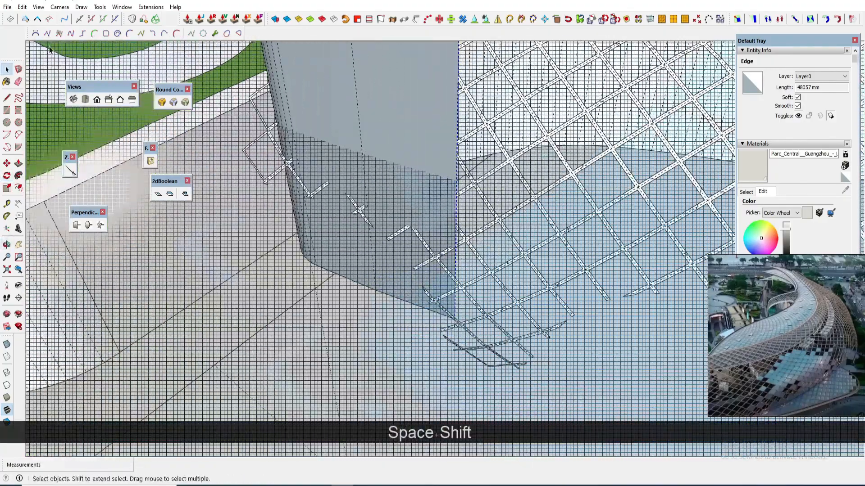
pyautogui.click(45, 8)
pyautogui.click(54, 43)
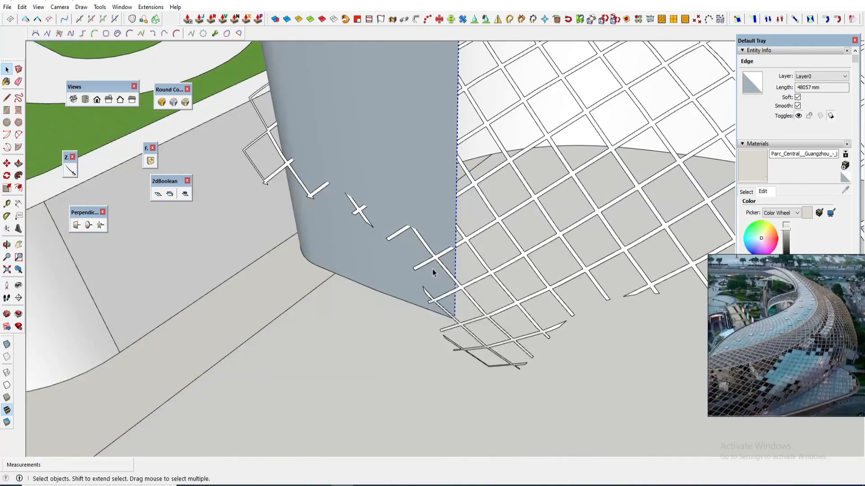
# Shift the wall's cut vertical end edge near the rounded tip to adjust how it meets the lattice
pyautogui.moveTo(432, 272); pyautogui.dragTo(409, 272, button='middle')
pyautogui.press('m')
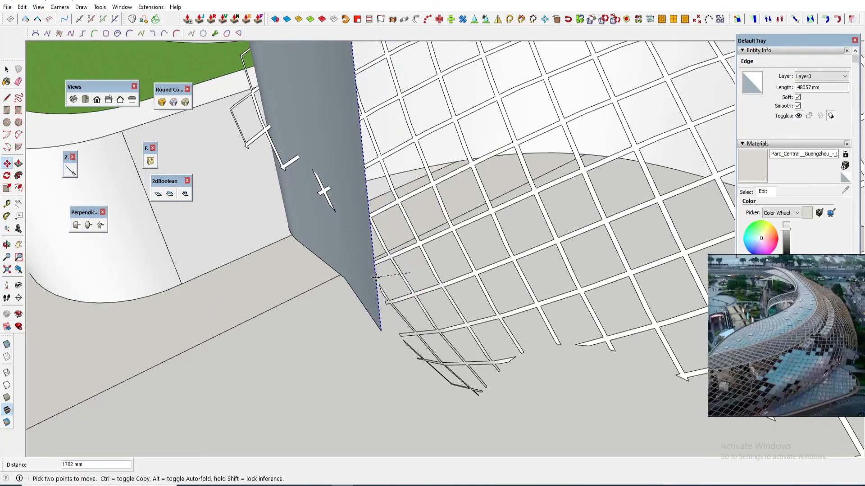
pyautogui.moveTo(376, 277); pyautogui.dragTo(332, 232, button='middle')
pyautogui.scroll(5, 332, 232)
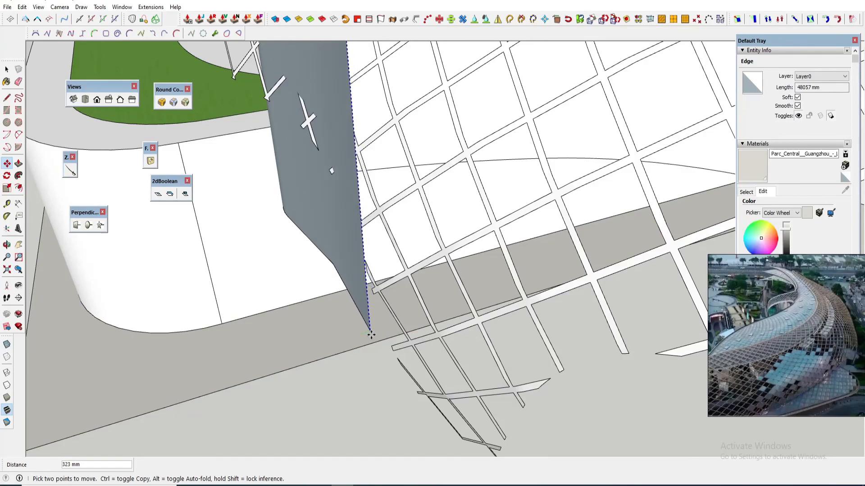
pyautogui.scroll(-6, 370, 335)
pyautogui.moveTo(371, 334); pyautogui.dragTo(396, 386, button='middle')
pyautogui.scroll(4, 177, 309)
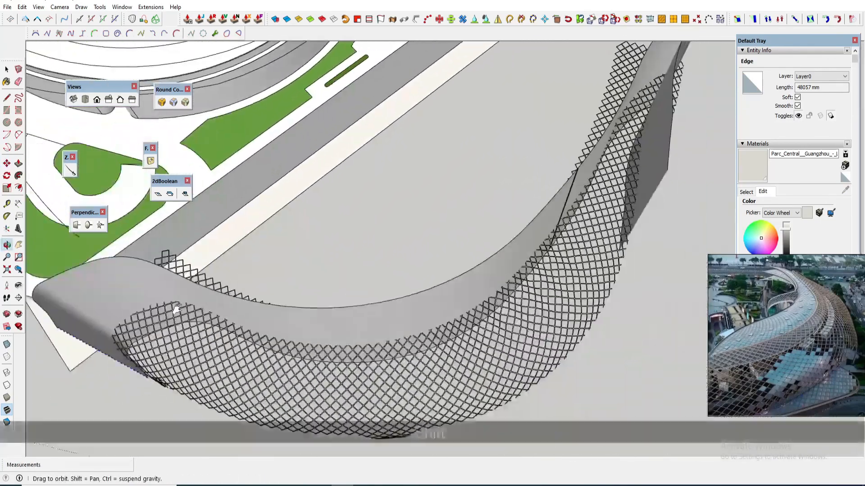
pyautogui.keyDown('shift'); pyautogui.moveTo(177, 310); pyautogui.dragTo(151, 354, button='middle'); pyautogui.keyUp('shift')
pyautogui.moveTo(484, 361); pyautogui.dragTo(533, 157, button='middle')
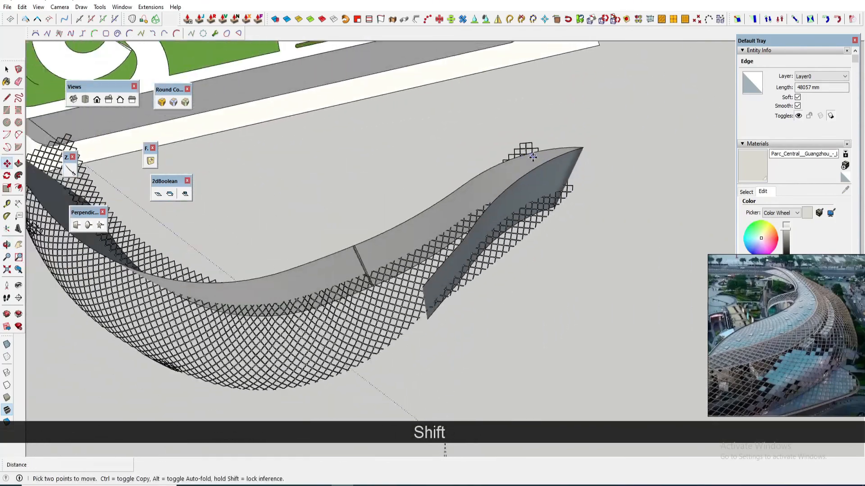
pyautogui.press('space')
# Select all connected wall geometry and make it a component
pyautogui.scroll(-2, 505, 203)
pyautogui.moveTo(389, 311); pyautogui.dragTo(485, 241, button='middle')
pyautogui.scroll(5, 515, 244)
pyautogui.scroll(2, 516, 244)
pyautogui.scroll(-2, 504, 240)
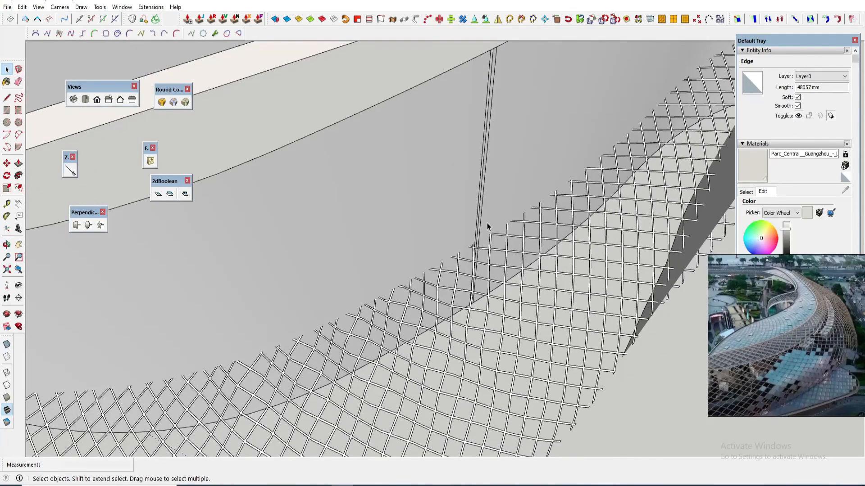
pyautogui.doubleClick(487, 223)
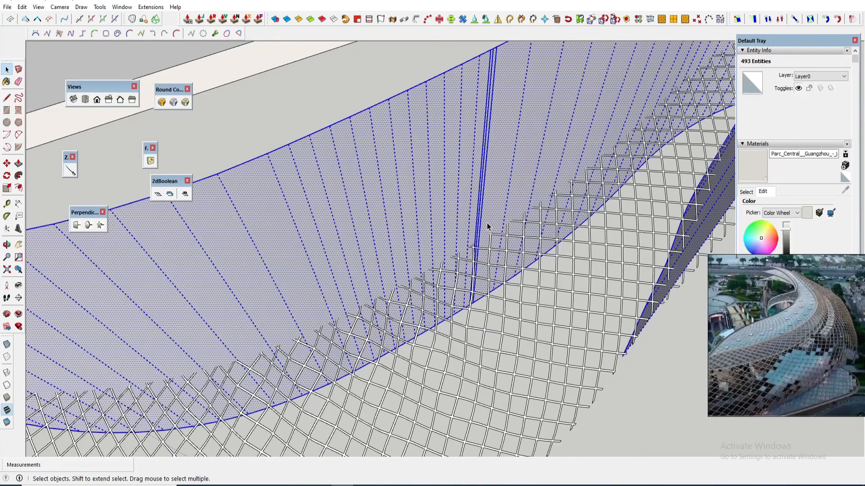
pyautogui.press('g')
pyautogui.press('Return')
# Cut the wall component and paste it in place inside the lattice component
pyautogui.click(490, 256)
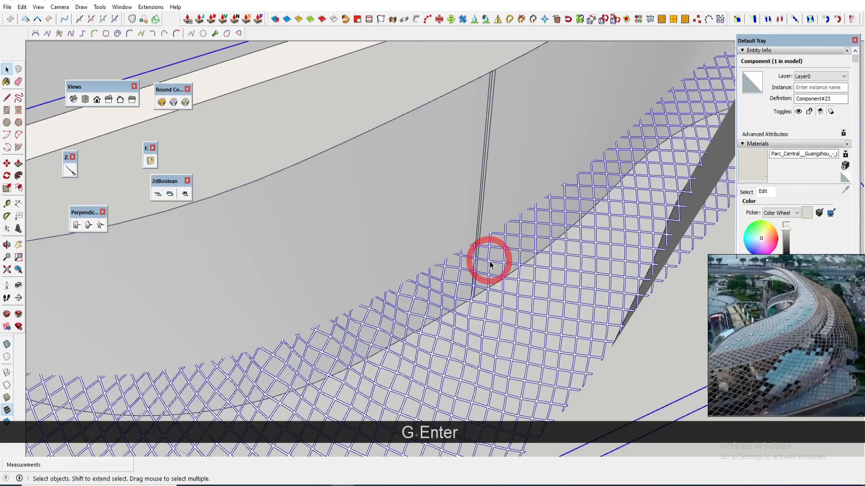
pyautogui.click(464, 207)
pyautogui.hotkey('ctrl', 'x')
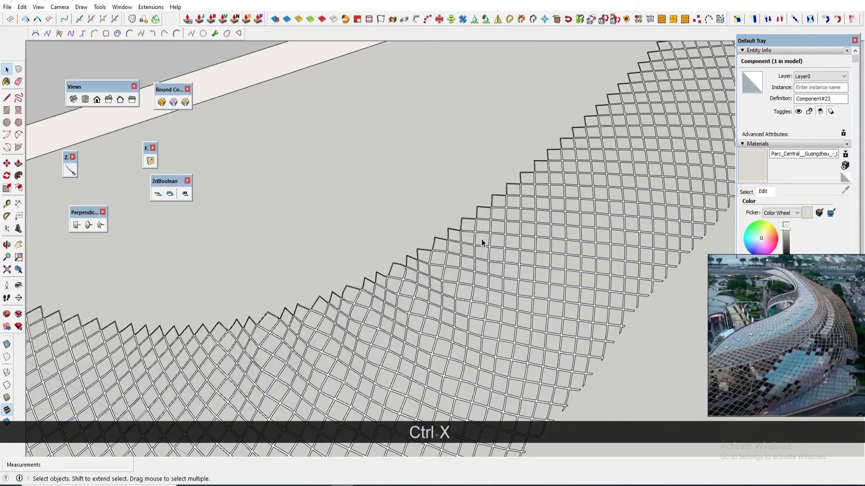
pyautogui.click(474, 251)
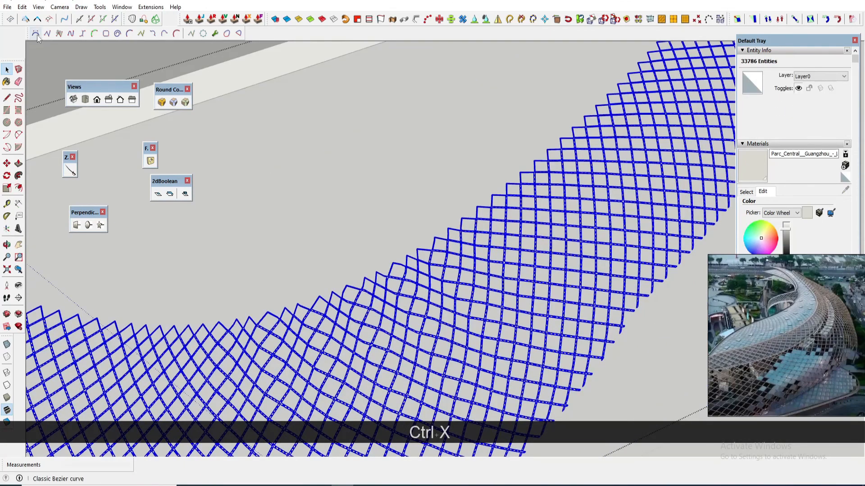
pyautogui.hotkey('alt', 'e')
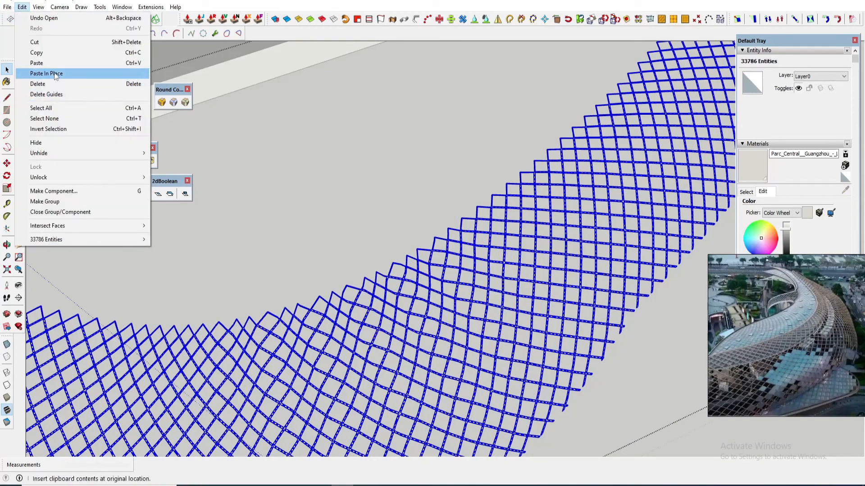
pyautogui.click(56, 74)
pyautogui.scroll(-10, 457, 297)
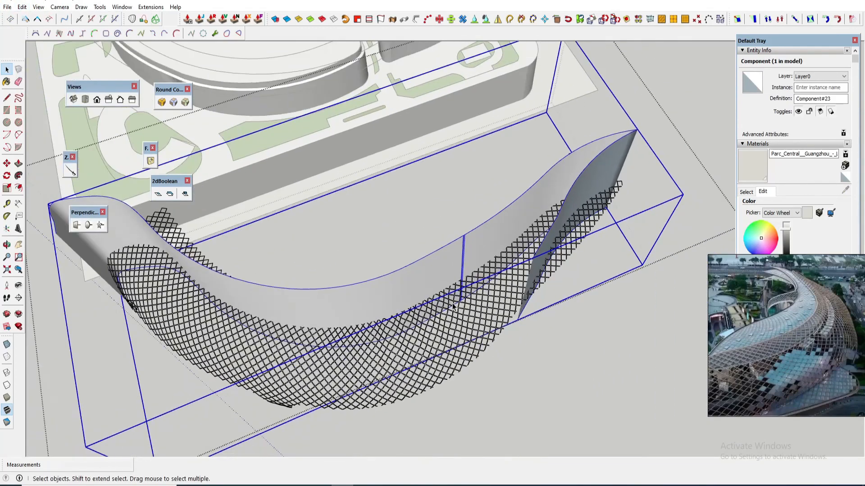
# Select all the lattice geometry together with the wall component and intersect their faces with the selection
pyautogui.scroll(5, 452, 306)
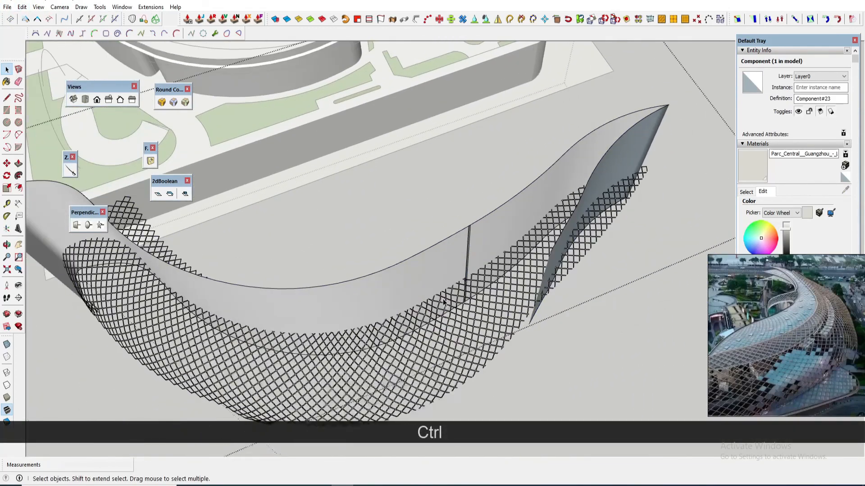
pyautogui.keyDown('ctrl'); pyautogui.click(443, 318); pyautogui.keyUp('ctrl')
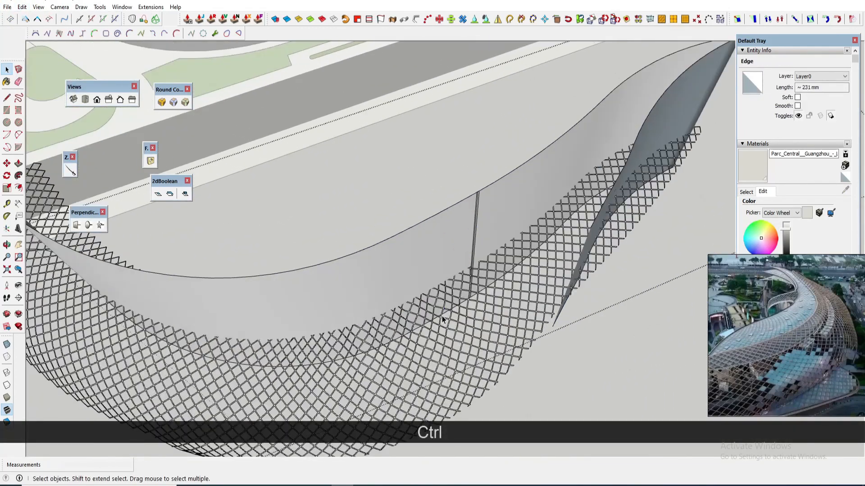
pyautogui.scroll(5, 442, 319)
pyautogui.tripleClick(440, 325)
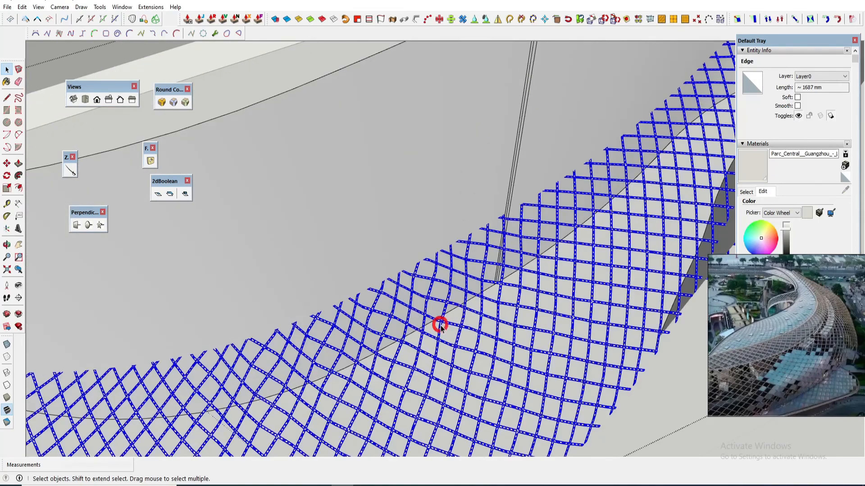
pyautogui.scroll(-10, 440, 326)
pyautogui.keyDown('ctrl'); pyautogui.click(431, 291); pyautogui.keyUp('ctrl')
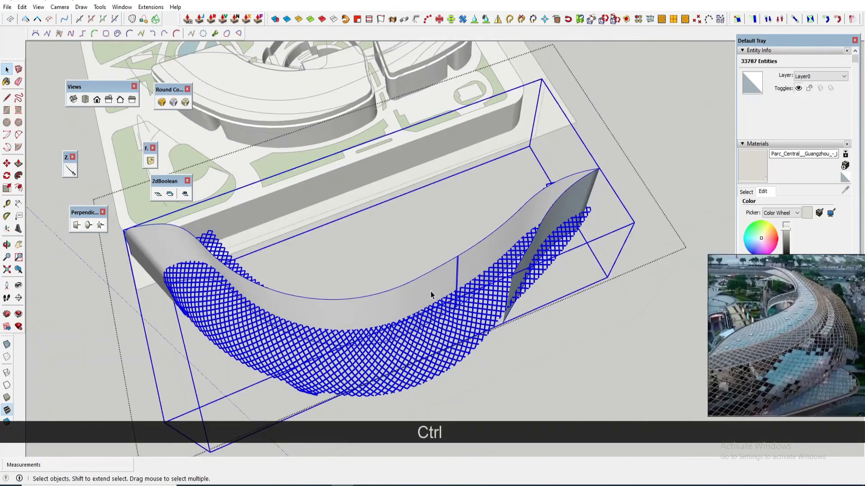
pyautogui.rightClick(430, 291)
pyautogui.click(493, 101)
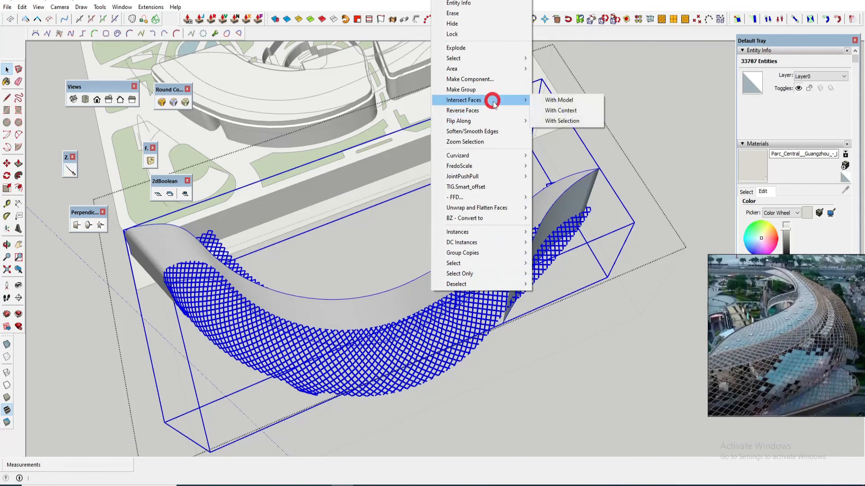
pyautogui.click(553, 121)
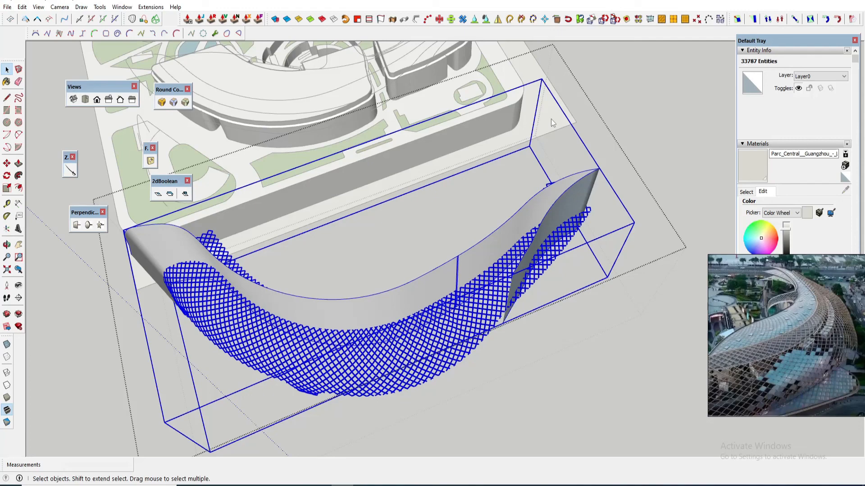
# Delete the connected lattice surface that lies beyond the outline wall along the crescent's inner curve
pyautogui.click(550, 119)
pyautogui.scroll(8, 419, 318)
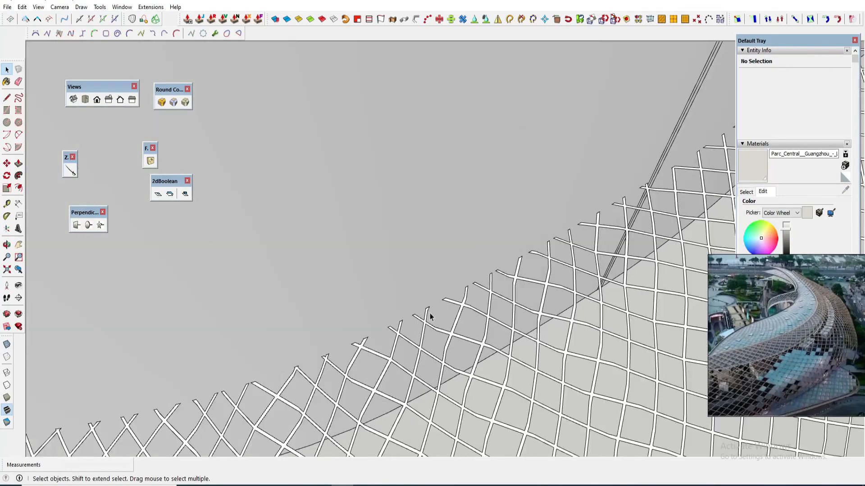
pyautogui.scroll(-5, 430, 314)
pyautogui.moveTo(478, 287); pyautogui.dragTo(419, 416, button='middle')
pyautogui.scroll(6, 303, 345)
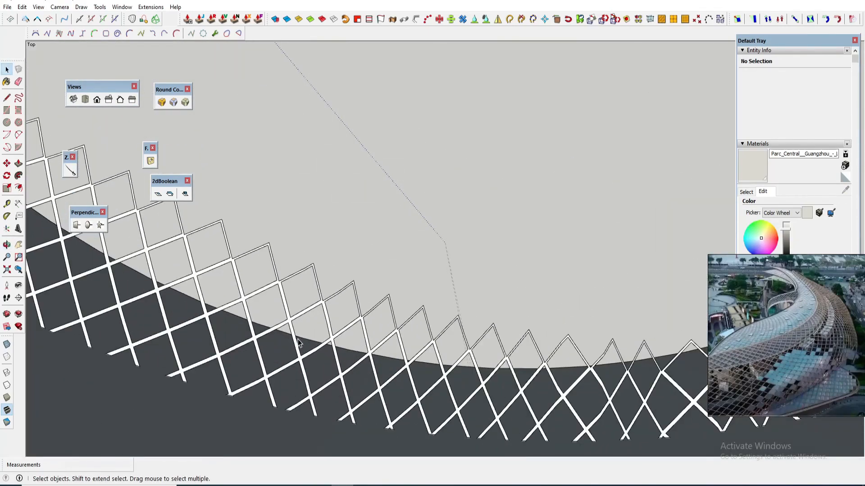
pyautogui.click(297, 347)
pyautogui.scroll(2, 297, 349)
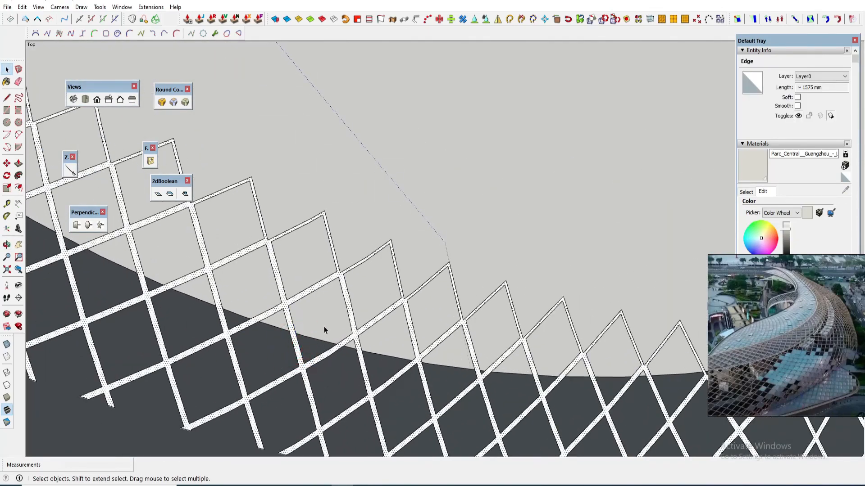
pyautogui.click(324, 330)
pyautogui.scroll(-5, 329, 332)
pyautogui.press('Delete')
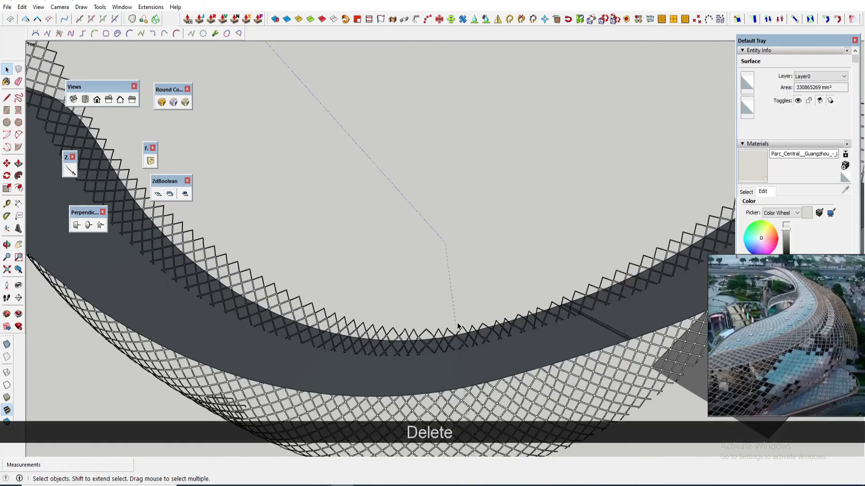
# Delete a patch of leftover lattice edges outside the wall near the middle of the crescent's inner curve
pyautogui.scroll(-6, 400, 330)
pyautogui.moveTo(400, 330); pyautogui.dragTo(407, 245, button='middle')
pyautogui.scroll(4, 214, 268)
pyautogui.scroll(5, 342, 241)
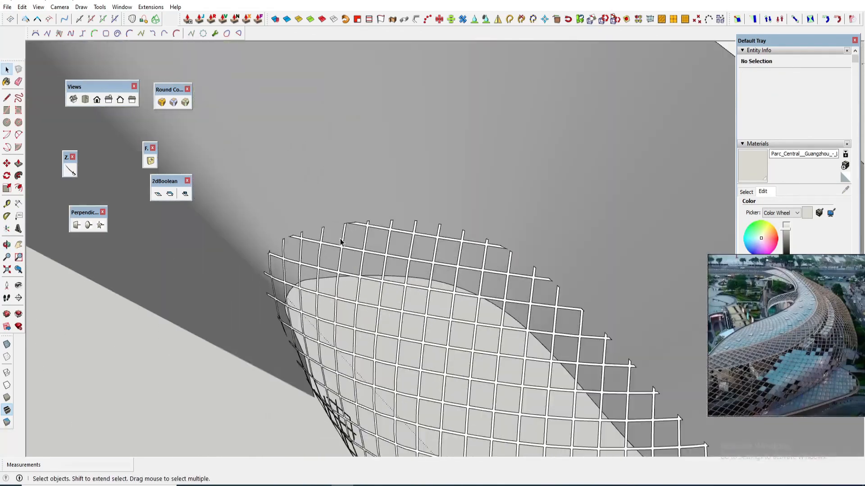
pyautogui.scroll(-4, 329, 295)
pyautogui.moveTo(342, 276); pyautogui.dragTo(350, 319, button='middle')
pyautogui.scroll(4, 358, 283)
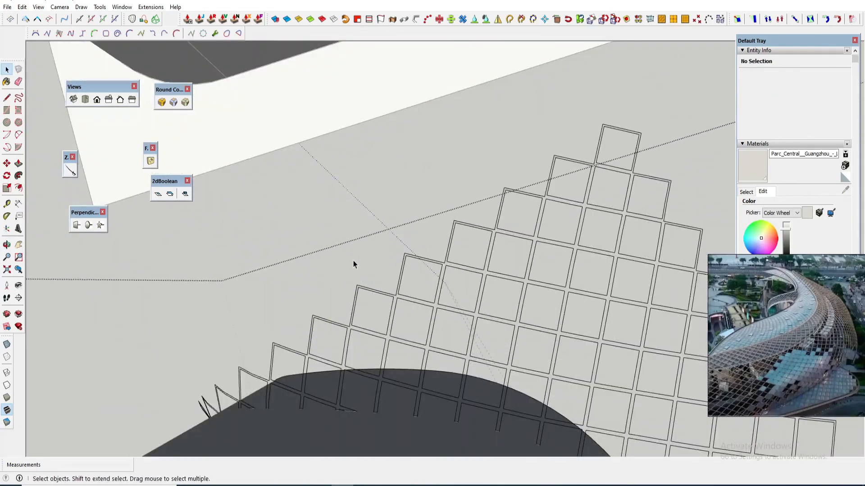
pyautogui.scroll(-5, 353, 260)
pyautogui.moveTo(342, 260); pyautogui.dragTo(531, 337, button='middle')
pyautogui.scroll(4, 477, 335)
pyautogui.scroll(6, 480, 317)
pyautogui.scroll(-3, 537, 322)
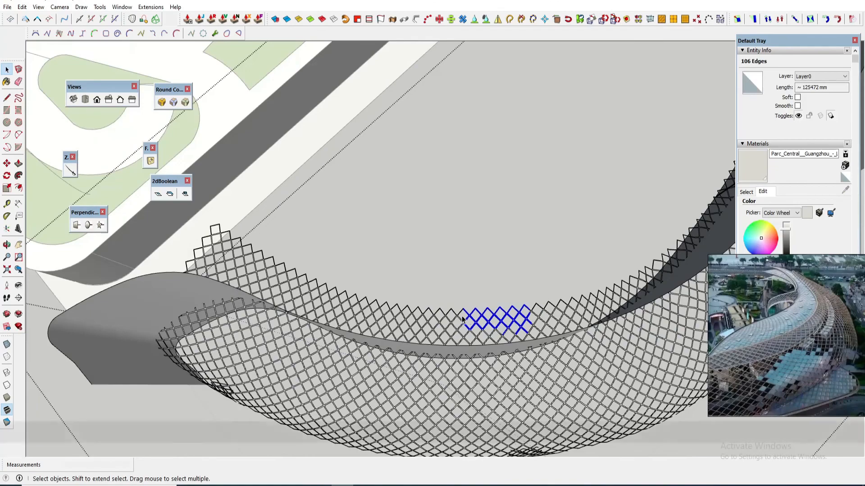
pyautogui.press('Delete')
# Erase the outline wall component from inside the lattice component
pyautogui.scroll(-4, 468, 319)
pyautogui.moveTo(482, 325); pyautogui.dragTo(498, 307, button='middle')
pyautogui.scroll(2, 455, 300)
pyautogui.click(442, 298)
pyautogui.scroll(1, 475, 301)
pyautogui.press('e')
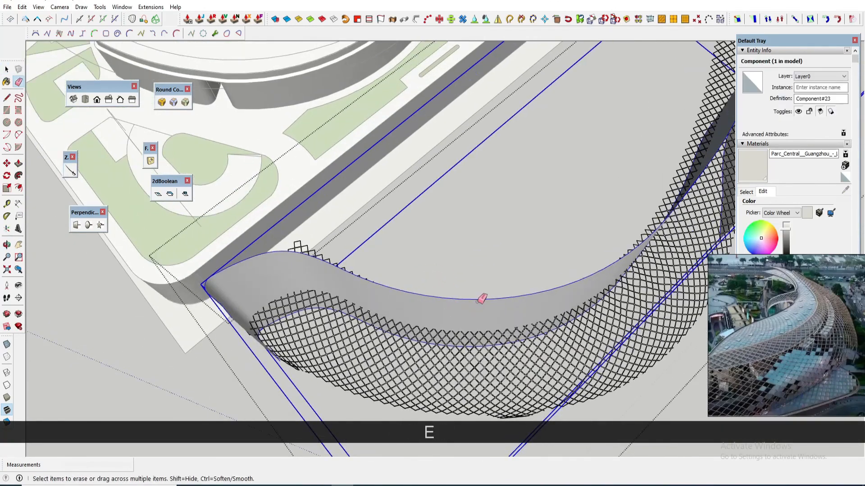
pyautogui.click(477, 301)
pyautogui.click(471, 297)
pyautogui.scroll(-2, 428, 293)
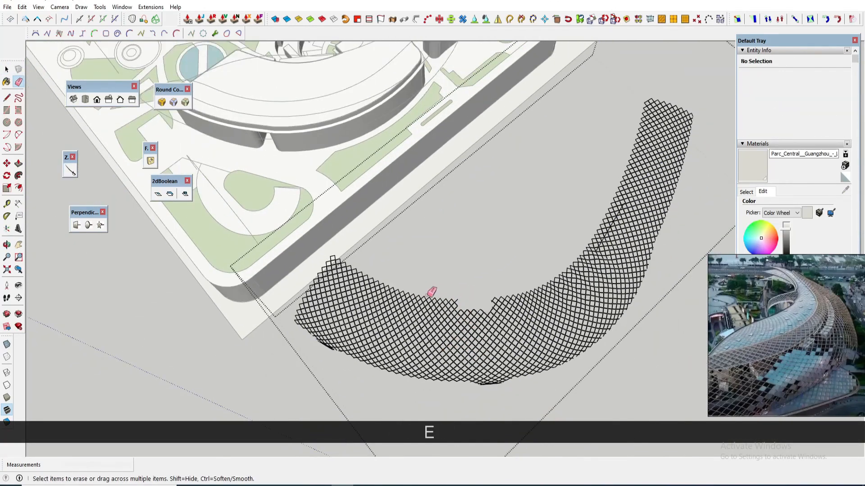
# Select all connected lattice geometry and examine the lattice's end beside the site for pieces left outside the outline
pyautogui.scroll(4, 405, 294)
pyautogui.scroll(-1, 394, 309)
pyautogui.moveTo(394, 311); pyautogui.dragTo(399, 292, button='middle')
pyautogui.press('space')
pyautogui.scroll(-3, 396, 310)
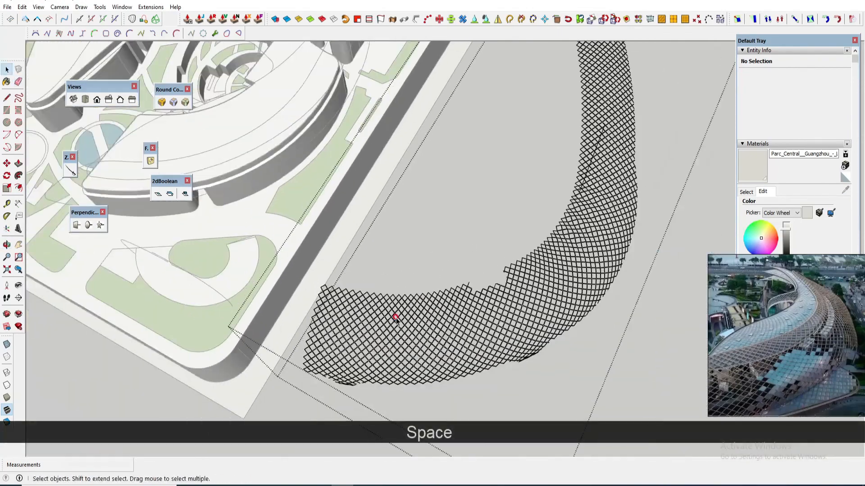
pyautogui.tripleClick(396, 320)
pyautogui.scroll(-2, 399, 321)
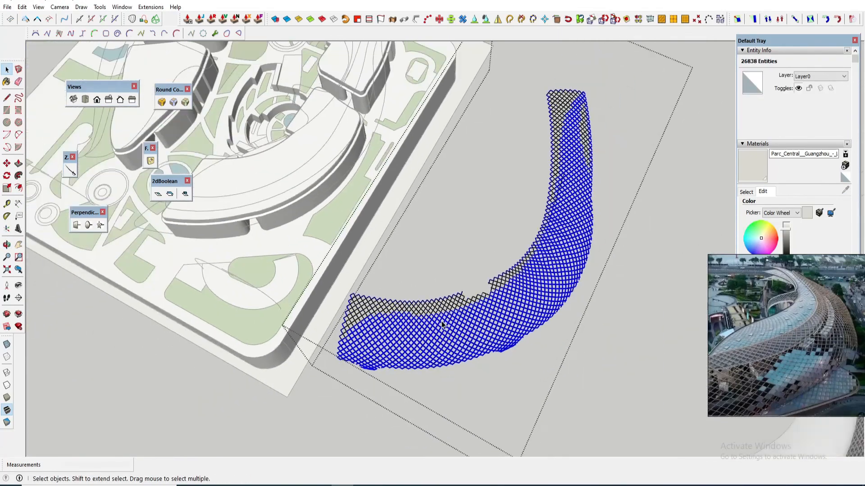
pyautogui.scroll(6, 315, 352)
pyautogui.scroll(4, 313, 354)
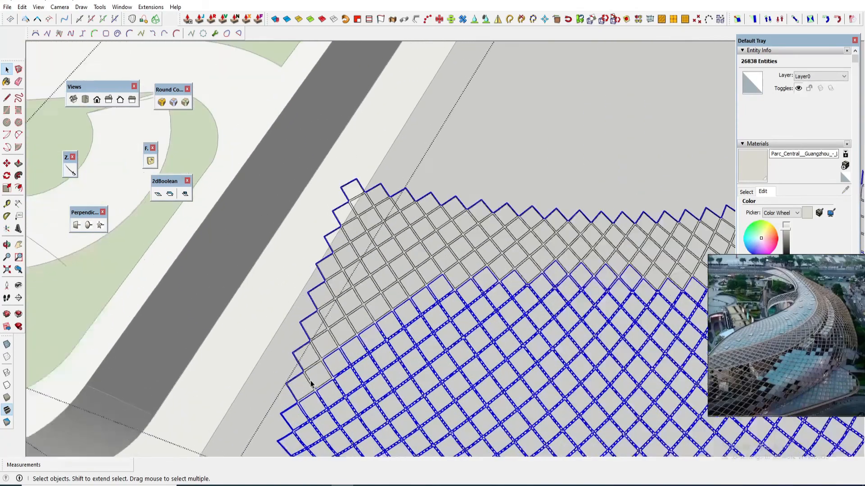
pyautogui.click(294, 407)
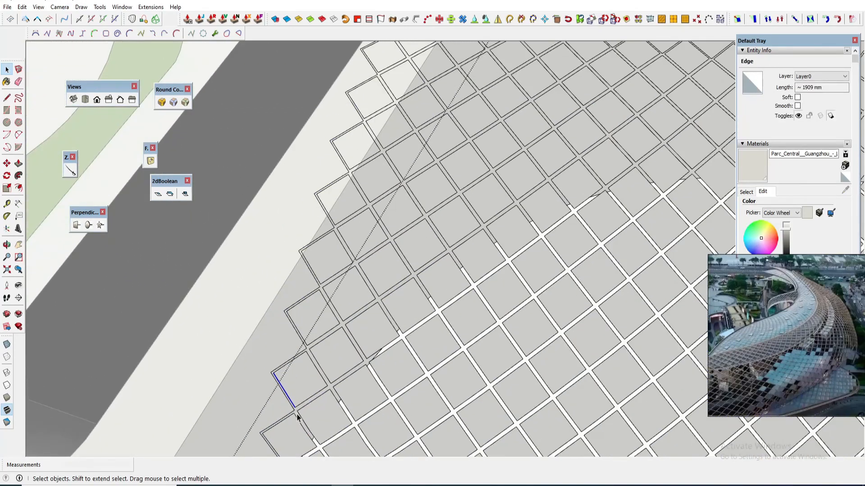
pyautogui.moveTo(294, 406); pyautogui.dragTo(363, 250, button='middle')
pyautogui.scroll(-2, 367, 270)
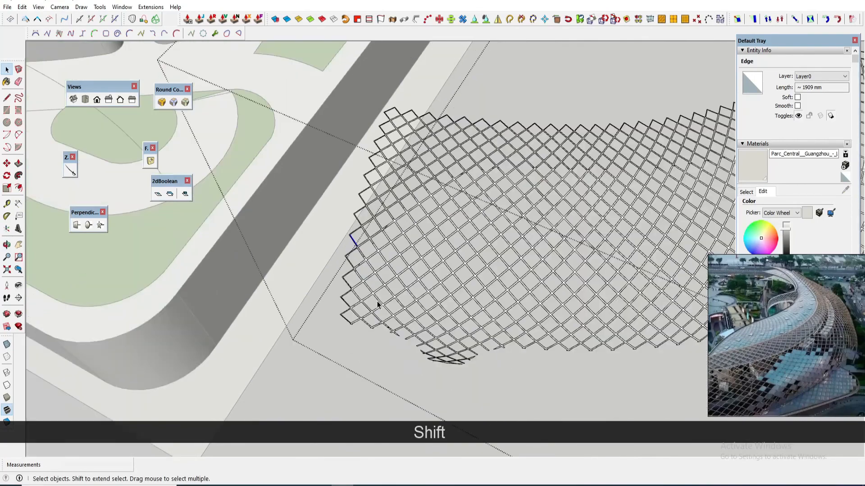
pyautogui.scroll(5, 356, 311)
pyautogui.scroll(-7, 318, 337)
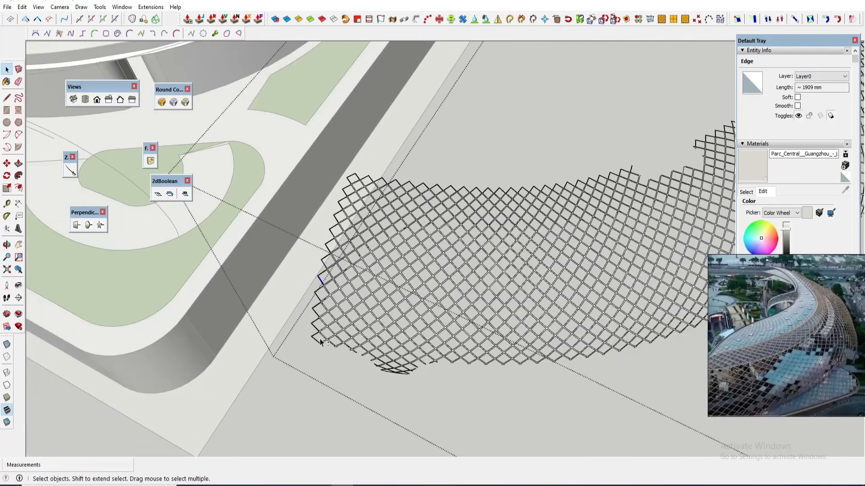
pyautogui.scroll(8, 332, 343)
pyautogui.scroll(1, 355, 354)
pyautogui.moveTo(355, 354); pyautogui.dragTo(378, 332, button='middle')
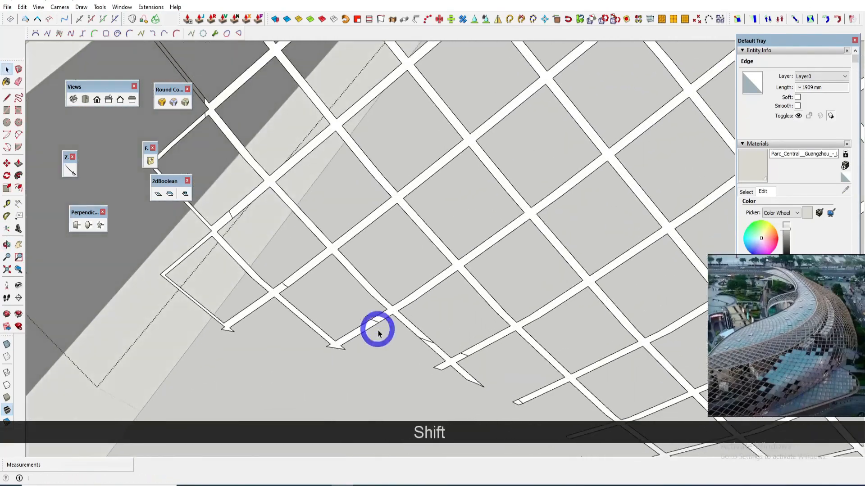
pyautogui.scroll(-3, 375, 331)
# Delete the surplus lattice bar pieces and their loose edges at the lower corner of the lattice's end beside the site
pyautogui.press('e')
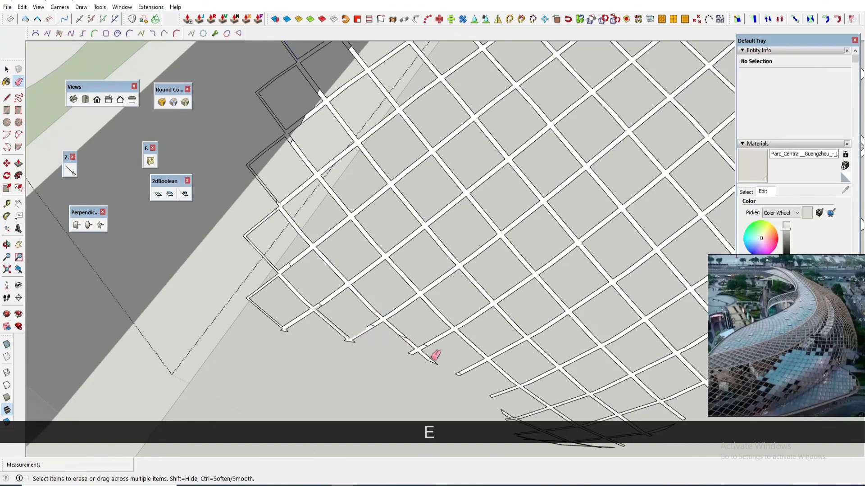
pyautogui.scroll(2, 417, 347)
pyautogui.scroll(3, 411, 347)
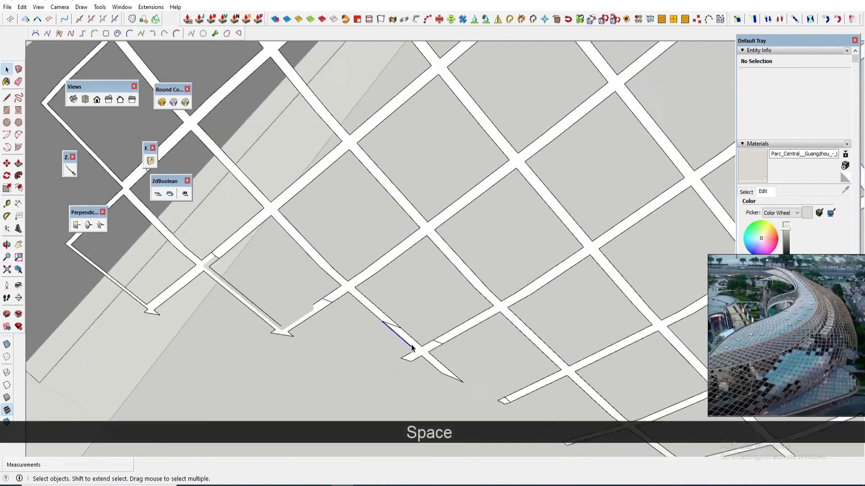
pyautogui.click(411, 345)
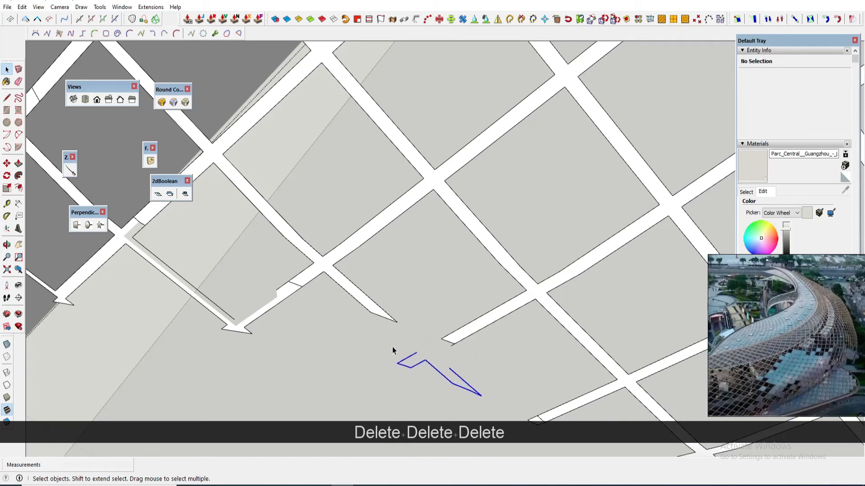
pyautogui.scroll(-2, 232, 275)
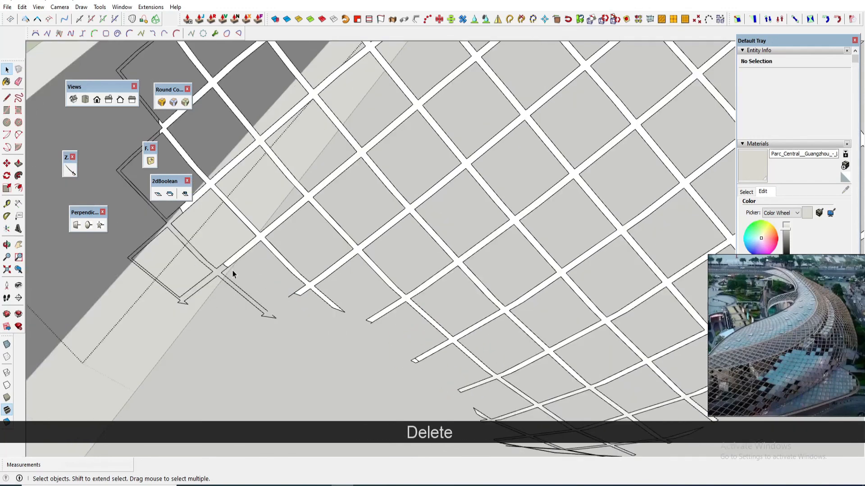
pyautogui.scroll(1, 219, 270)
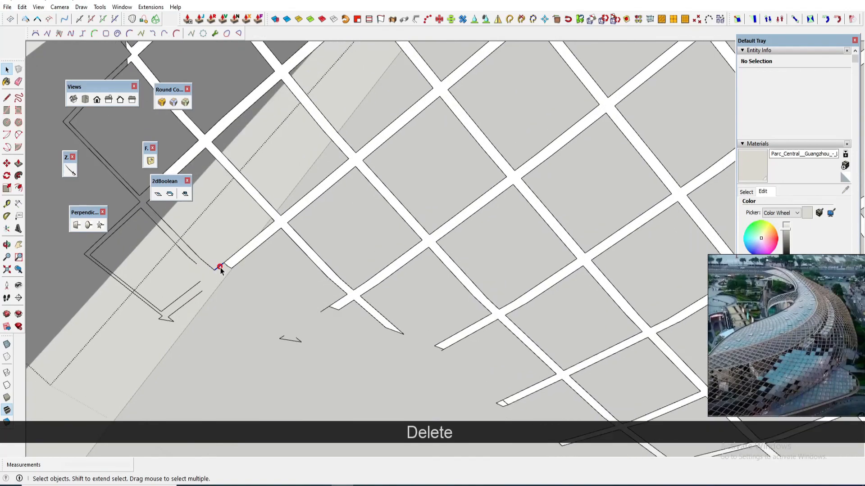
pyautogui.moveTo(272, 333); pyautogui.dragTo(245, 311)
pyautogui.press('Delete')
pyautogui.scroll(-6, 295, 348)
pyautogui.scroll(5, 284, 314)
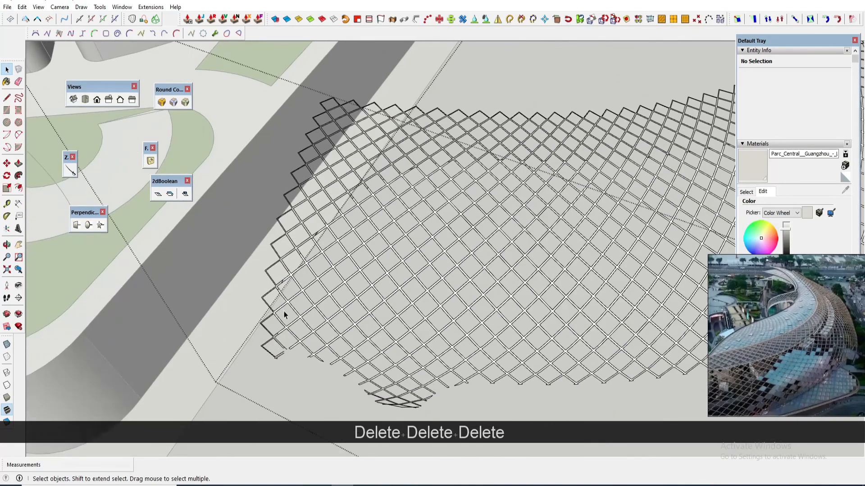
# Delete the stray vertical strip left over from the wall that projects above the lattice's inner curve
pyautogui.scroll(-5, 255, 326)
pyautogui.scroll(-3, 240, 338)
pyautogui.scroll(5, 495, 243)
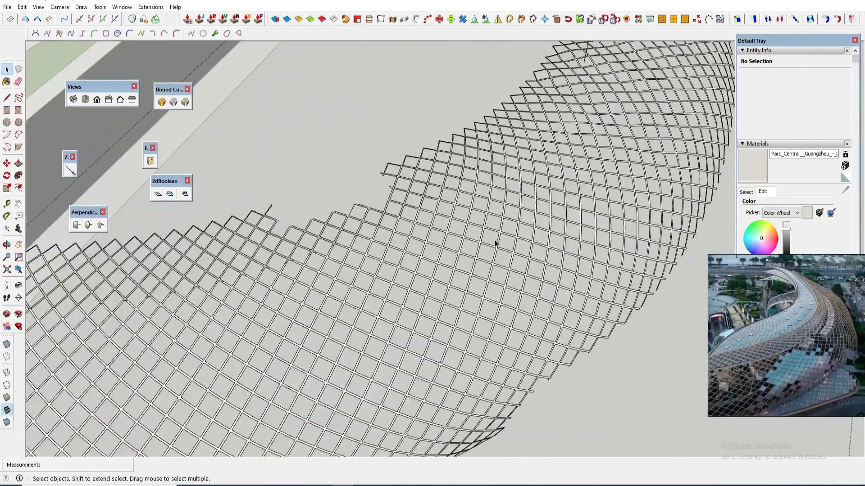
pyautogui.scroll(-4, 211, 343)
pyautogui.moveTo(487, 257)
pyautogui.mouseDown(button='middle')
pyautogui.moveTo(343, 195)
pyautogui.moveTo(305, 318)
pyautogui.mouseUp(button='middle')
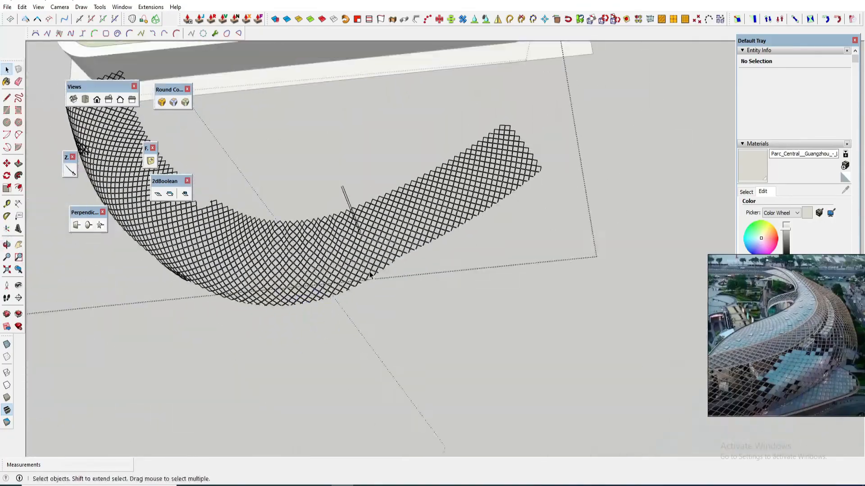
pyautogui.scroll(4, 372, 261)
pyautogui.moveTo(373, 256)
pyautogui.mouseDown(button='middle')
pyautogui.moveTo(377, 123)
pyautogui.moveTo(182, 108)
pyautogui.mouseUp(button='middle')
pyautogui.moveTo(369, 166); pyautogui.dragTo(187, 199, button='middle')
pyautogui.scroll(-6, 326, 229)
pyautogui.moveTo(450, 232)
pyautogui.mouseDown(button='middle')
pyautogui.moveTo(450, 317)
pyautogui.moveTo(453, 276)
pyautogui.moveTo(547, 328)
pyautogui.moveTo(446, 252)
pyautogui.mouseUp(button='middle')
pyautogui.scroll(2, 449, 318)
pyautogui.scroll(5, 449, 319)
pyautogui.scroll(-5, 472, 310)
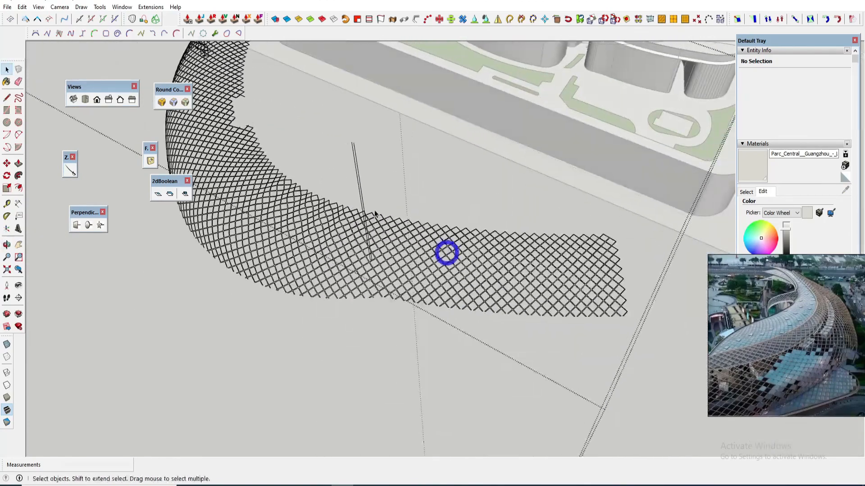
pyautogui.scroll(5, 376, 199)
pyautogui.press('Delete')
pyautogui.scroll(-5, 378, 239)
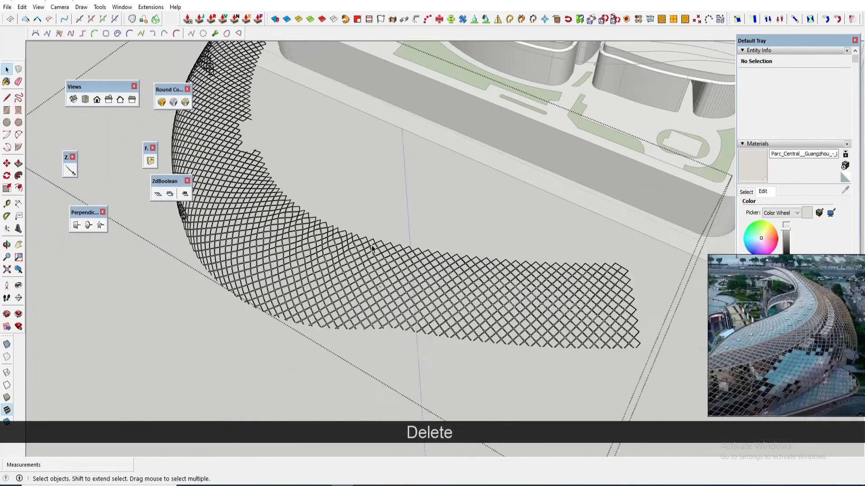
# Select the entire lattice and run CleanUp³ on the selection with Erase Stray Edges and Show Statistics enabled
pyautogui.moveTo(370, 244); pyautogui.dragTo(371, 244, button='middle')
pyautogui.scroll(5, 370, 245)
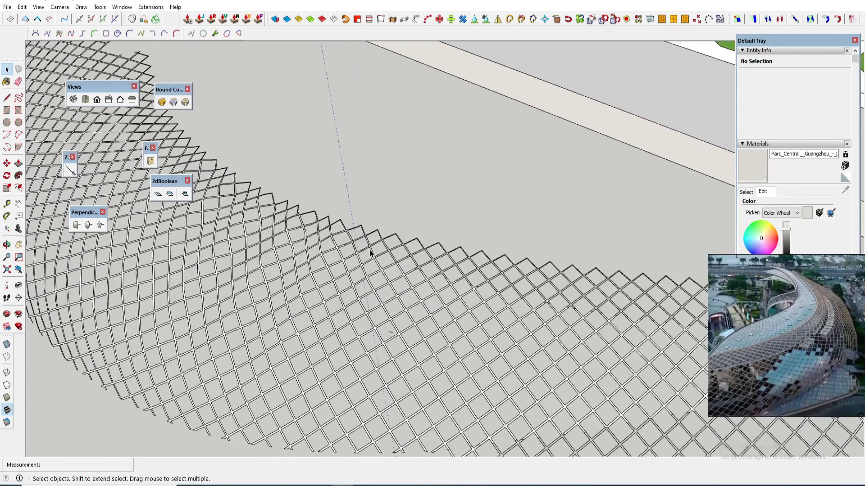
pyautogui.tripleClick(370, 249)
pyautogui.scroll(-10, 370, 252)
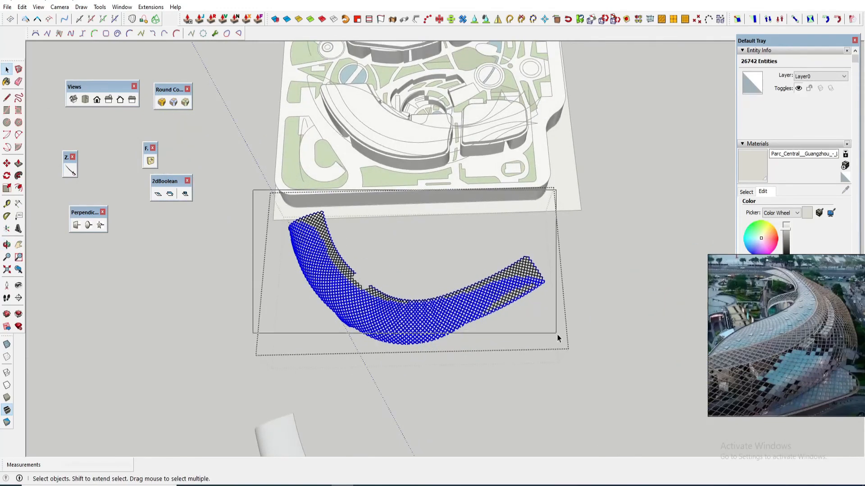
pyautogui.click(150, 7)
pyautogui.click(191, 243)
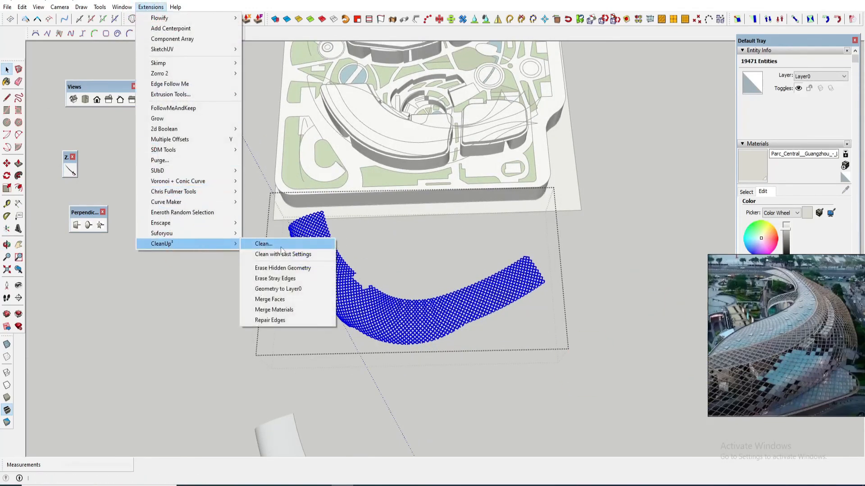
pyautogui.click(281, 246)
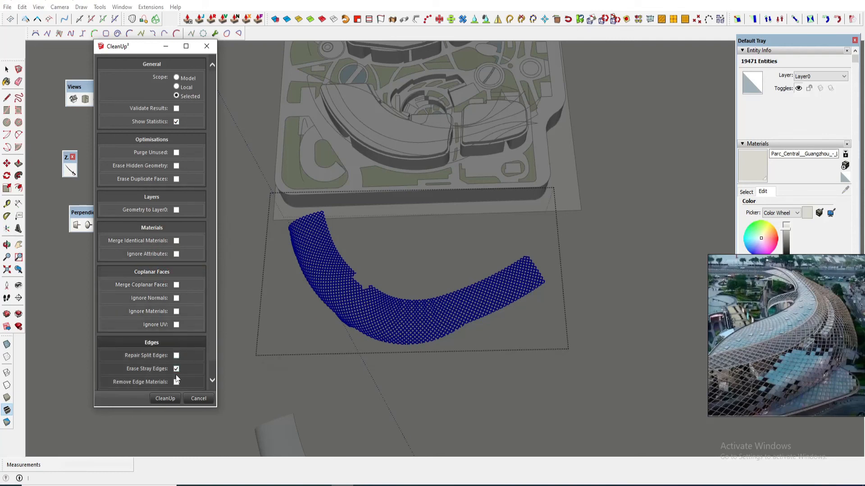
pyautogui.scroll(-1, 187, 369)
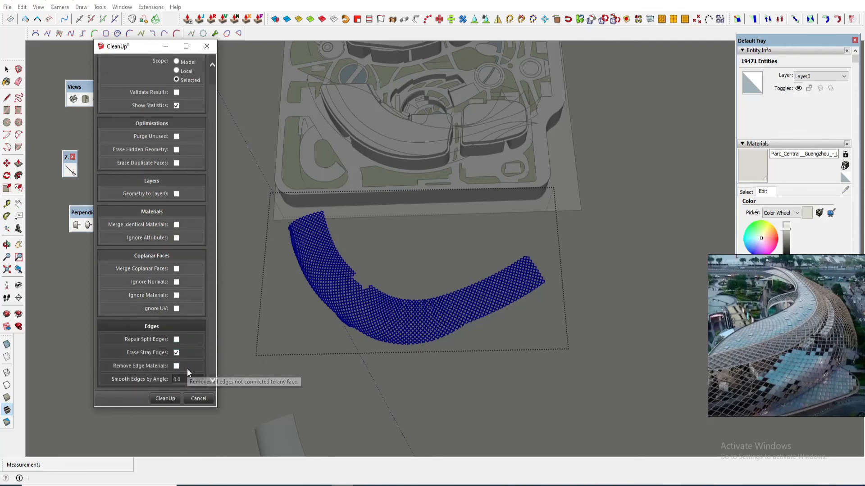
pyautogui.click(168, 398)
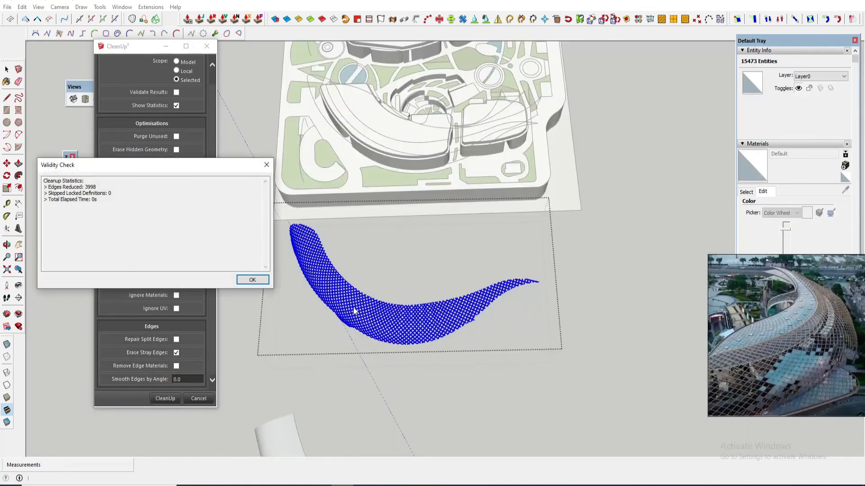
pyautogui.click(262, 282)
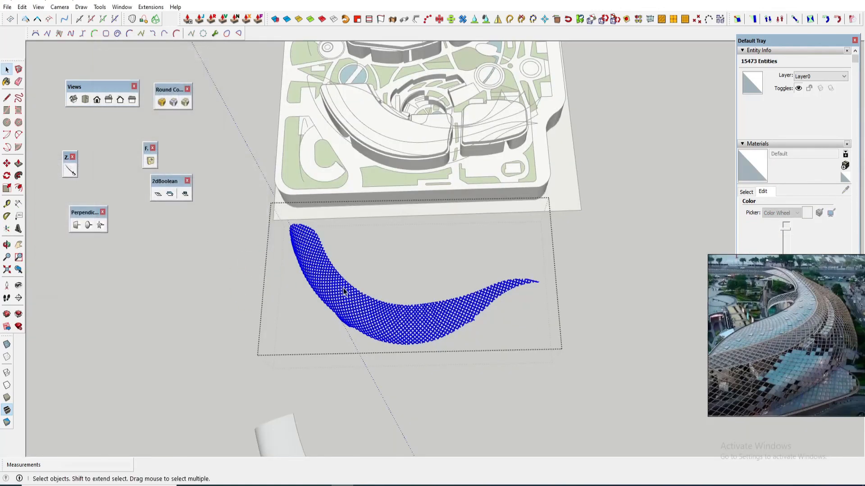
# Delete the stray edges around a bar end on the lattice's outer curve near the narrow half
pyautogui.scroll(5, 367, 301)
pyautogui.moveTo(460, 325)
pyautogui.mouseDown(button='middle')
pyautogui.moveTo(529, 268)
pyautogui.moveTo(521, 202)
pyautogui.moveTo(533, 252)
pyautogui.mouseUp(button='middle')
pyautogui.scroll(8, 533, 252)
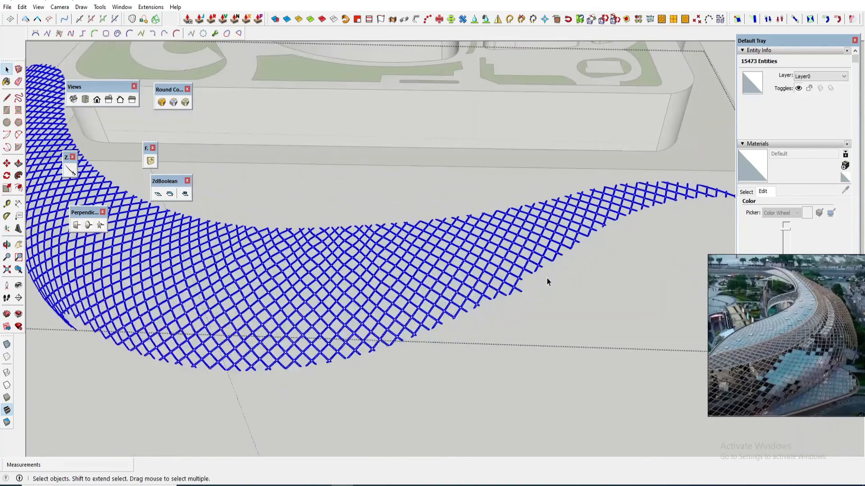
pyautogui.press('space')
pyautogui.click(466, 318)
pyautogui.scroll(-2, 466, 315)
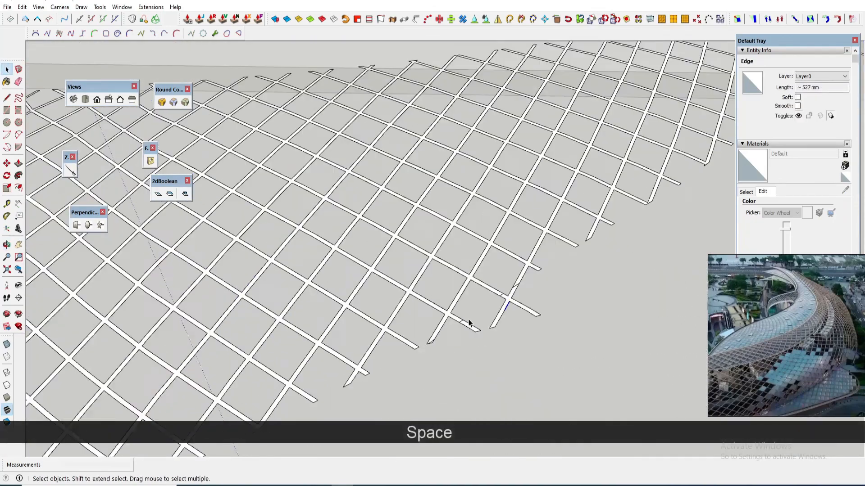
pyautogui.click(465, 328)
pyautogui.press('space')
pyautogui.scroll(2, 466, 325)
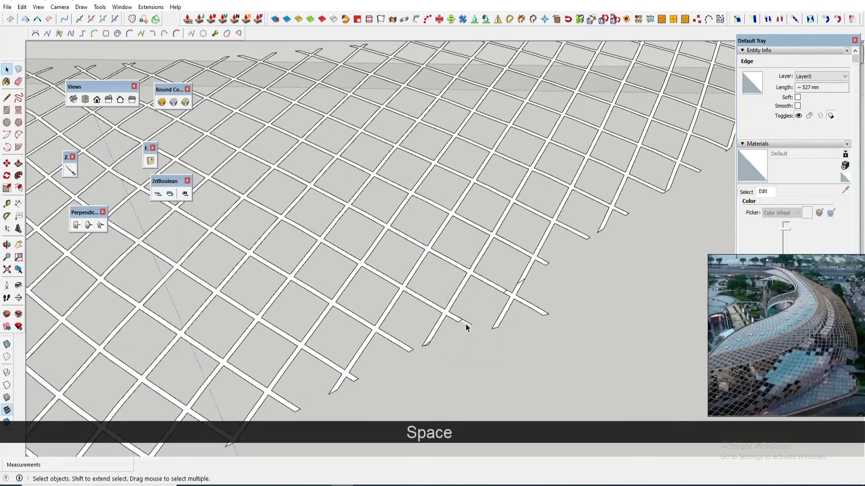
pyautogui.click(467, 324)
pyautogui.scroll(1, 469, 323)
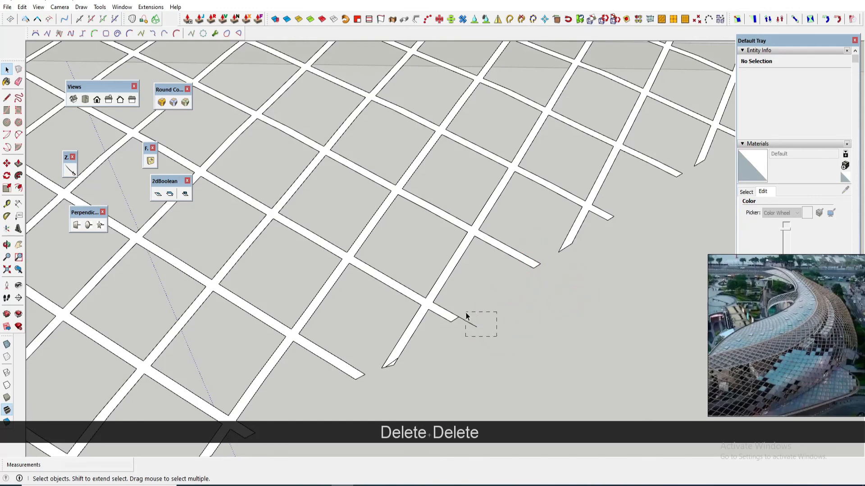
# Delete the leftover sliver edges at the tip of the neighbouring bar on the outer curve
pyautogui.scroll(4, 386, 364)
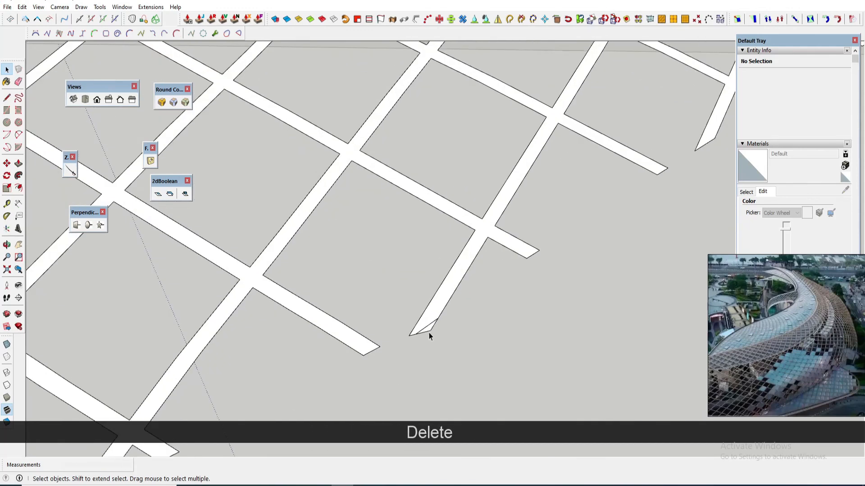
pyautogui.press('Delete')
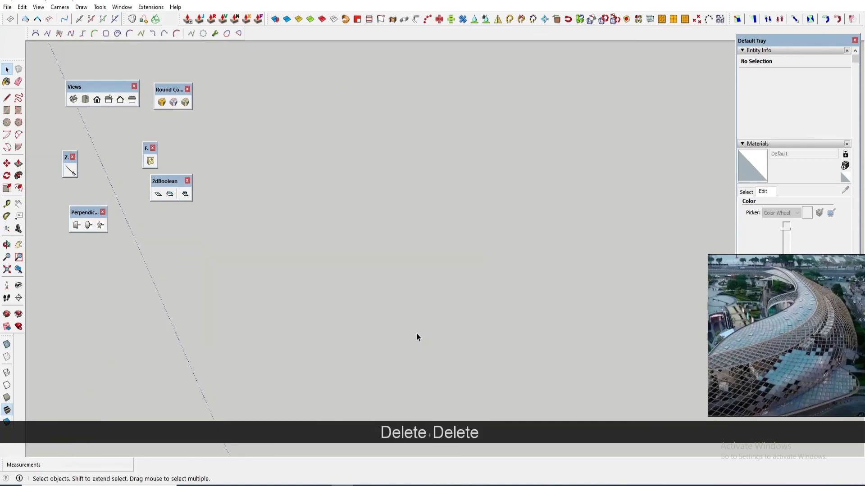
pyautogui.scroll(-1, 402, 335)
pyautogui.press('Delete')
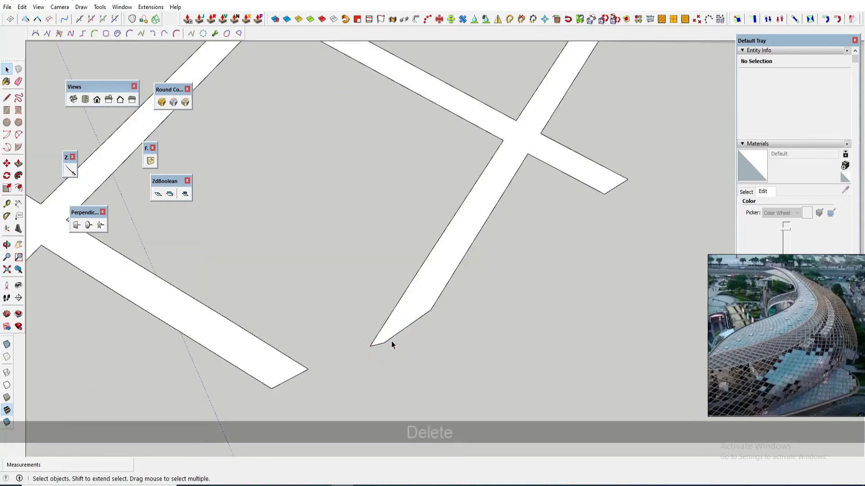
# Check the lattice's outer curve and wide end for remaining strays, and leave the lattice group's editing
pyautogui.scroll(-5, 390, 343)
pyautogui.scroll(-3, 387, 343)
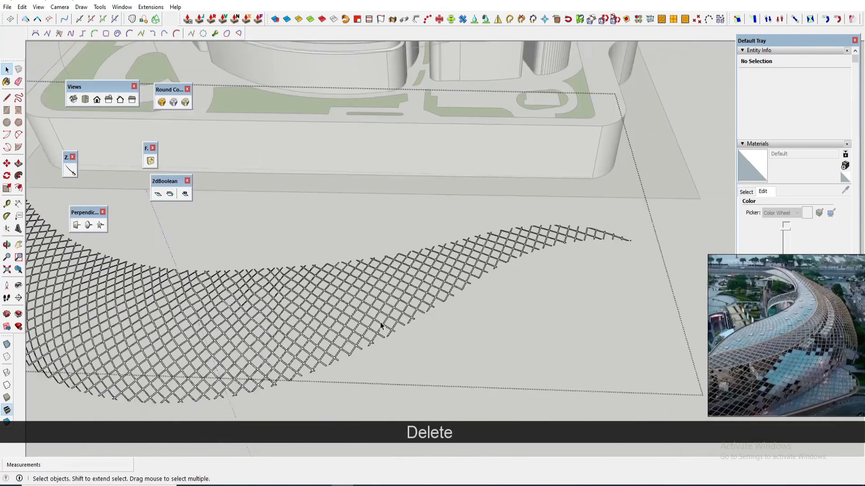
pyautogui.moveTo(387, 344)
pyautogui.mouseDown(button='middle')
pyautogui.moveTo(353, 318)
pyautogui.moveTo(357, 280)
pyautogui.moveTo(509, 258)
pyautogui.mouseUp(button='middle')
pyautogui.scroll(3, 420, 263)
pyautogui.scroll(-5, 416, 273)
pyautogui.scroll(3, 317, 314)
pyautogui.scroll(-3, 318, 314)
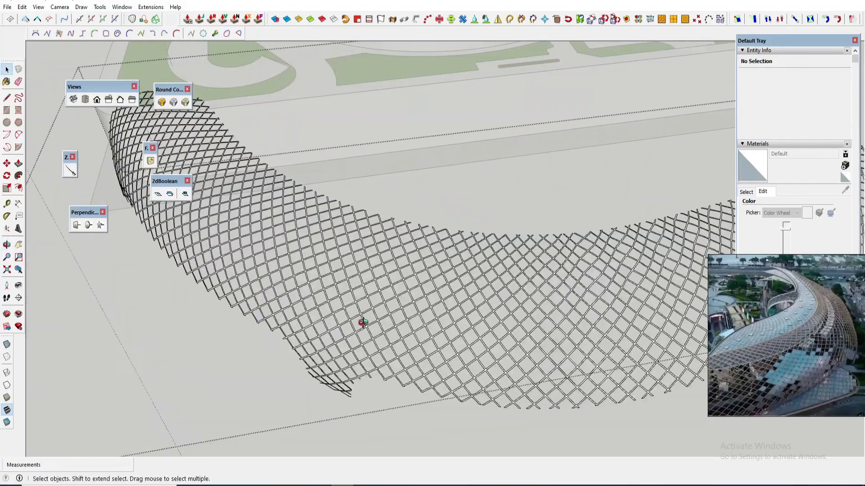
pyautogui.moveTo(361, 323)
pyautogui.mouseDown(button='middle')
pyautogui.moveTo(438, 245)
pyautogui.moveTo(551, 274)
pyautogui.moveTo(616, 264)
pyautogui.mouseUp(button='middle')
pyautogui.scroll(-3, 511, 367)
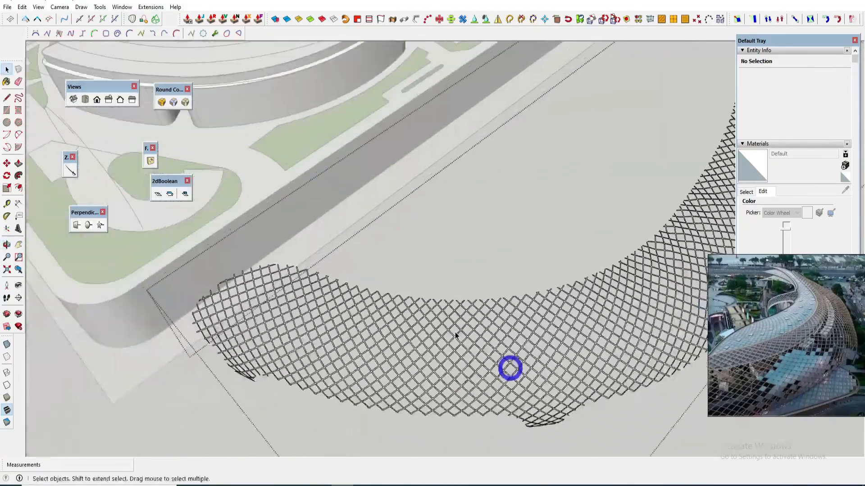
pyautogui.scroll(-3, 455, 289)
pyautogui.moveTo(456, 289); pyautogui.dragTo(565, 322, button='middle')
pyautogui.press('space')
pyautogui.click(565, 322)
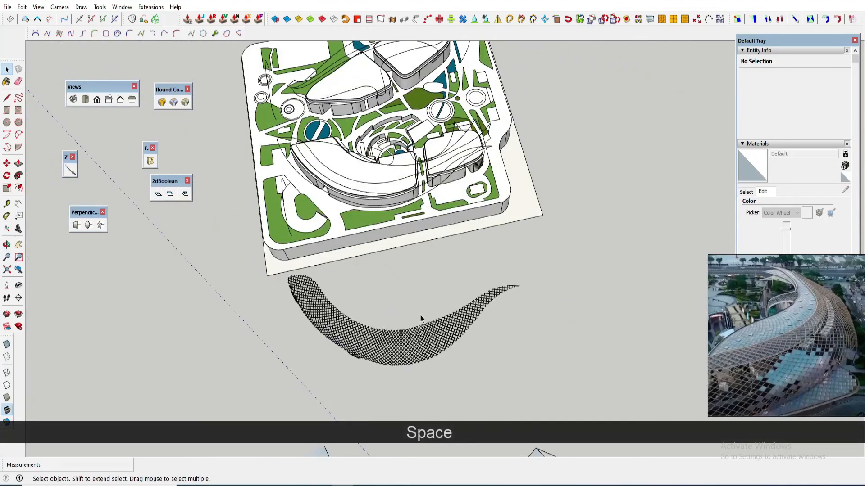
# Examine the closed lattice group's inner curve and its wide end beside the site
pyautogui.moveTo(428, 325)
pyautogui.mouseDown(button='middle')
pyautogui.moveTo(377, 279)
pyautogui.moveTo(381, 295)
pyautogui.moveTo(400, 233)
pyautogui.mouseUp(button='middle')
pyautogui.scroll(8, 400, 233)
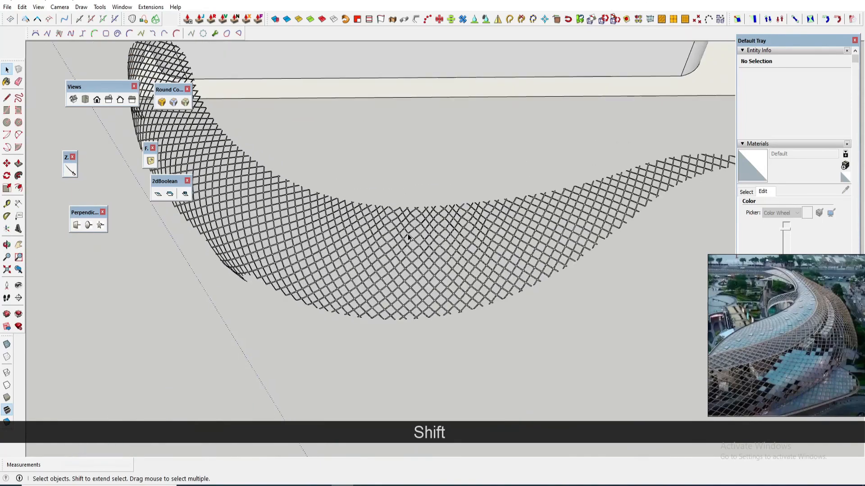
pyautogui.scroll(3, 409, 282)
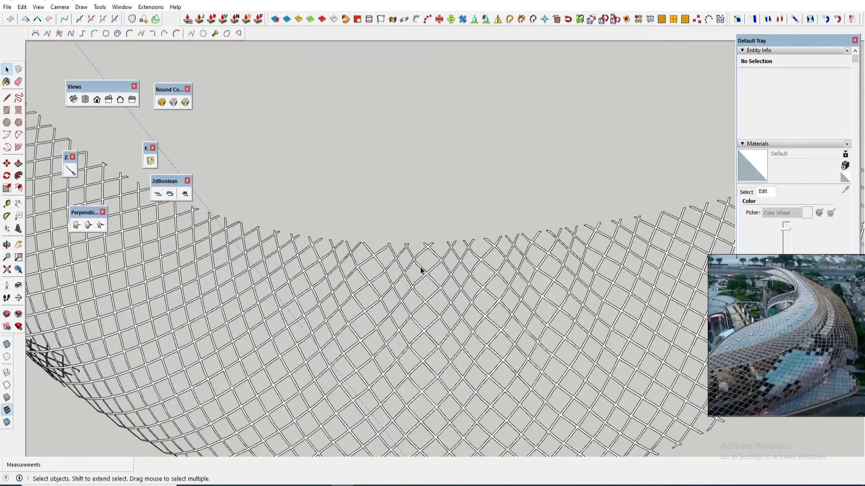
pyautogui.scroll(-7, 387, 283)
pyautogui.moveTo(380, 286)
pyautogui.keyDown('shift'); pyautogui.mouseDown(button='middle')
pyautogui.moveTo(475, 289)
pyautogui.moveTo(372, 256)
pyautogui.mouseUp(button='middle'); pyautogui.keyUp('shift')
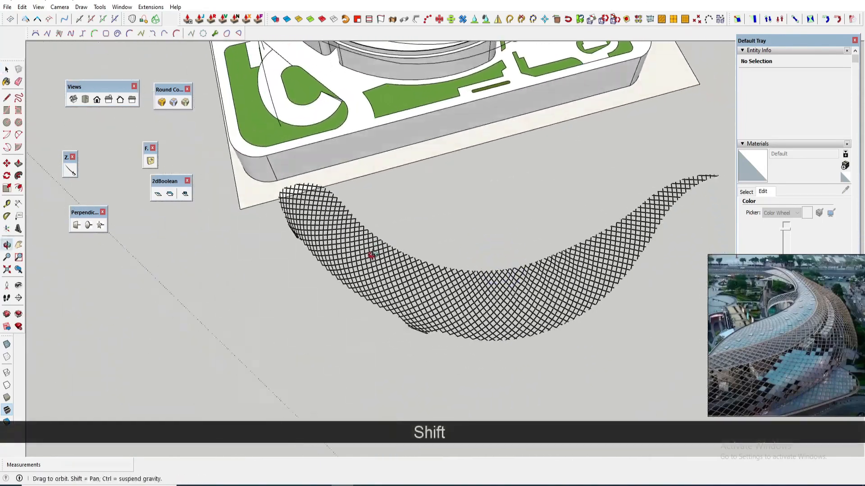
pyautogui.scroll(5, 293, 185)
pyautogui.moveTo(321, 224)
pyautogui.mouseDown(button='middle')
pyautogui.moveTo(355, 241)
pyautogui.moveTo(331, 252)
pyautogui.mouseUp(button='middle')
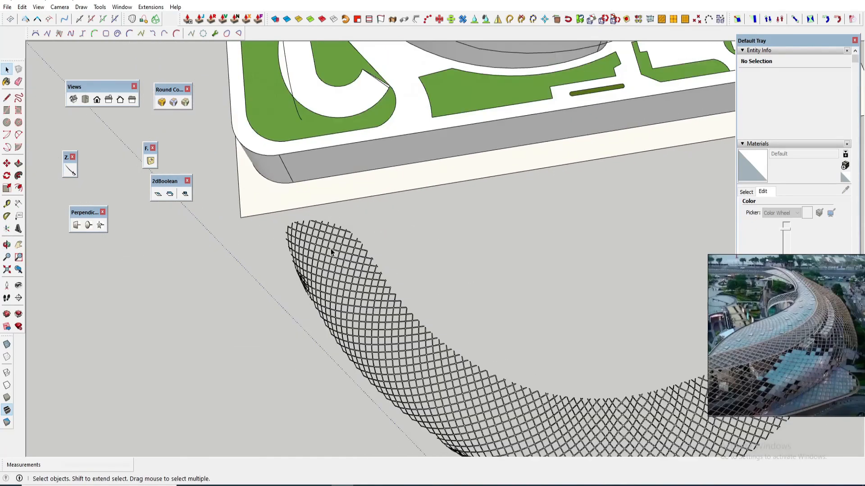
# Move the lattice group from beside the site onto the crescent building
pyautogui.scroll(-3, 332, 252)
pyautogui.scroll(-2, 332, 252)
pyautogui.moveTo(408, 270); pyautogui.dragTo(417, 274, button='middle')
pyautogui.scroll(-1, 417, 274)
pyautogui.press('m')
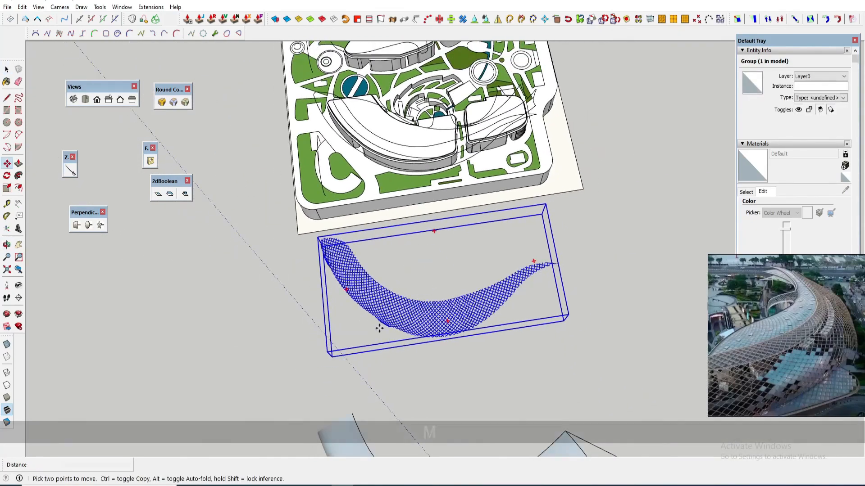
pyautogui.click(379, 328)
pyautogui.scroll(-1, 376, 265)
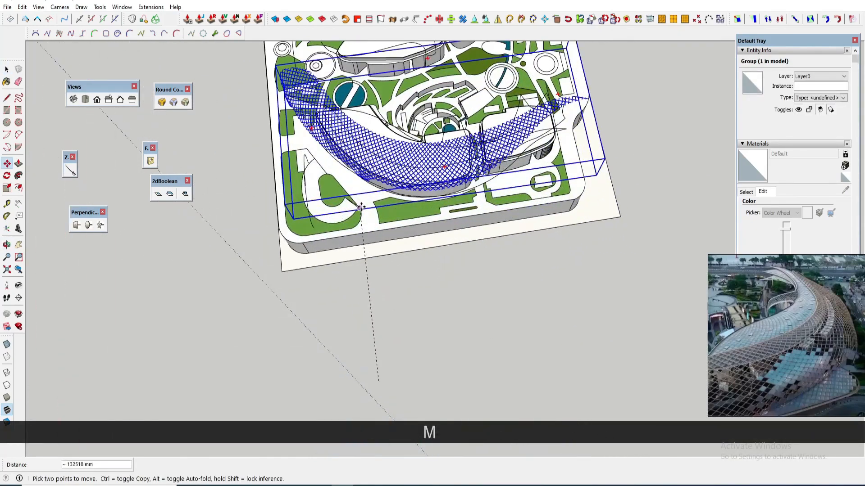
pyautogui.scroll(1, 360, 207)
pyautogui.click(364, 219)
pyautogui.scroll(-2, 364, 220)
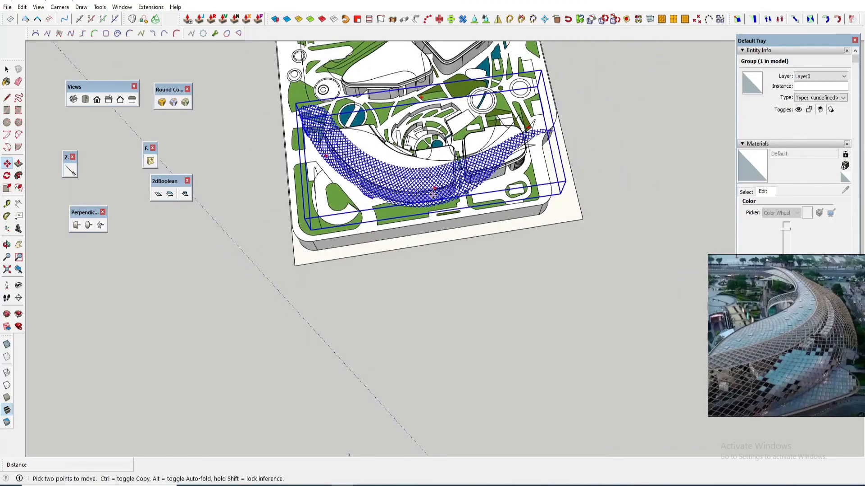
# Move the lattice group by the endpoint of its narrow tip onto the far end of the smaller adjoining building
pyautogui.moveTo(376, 167)
pyautogui.mouseDown(button='middle')
pyautogui.moveTo(401, 194)
pyautogui.moveTo(434, 180)
pyautogui.moveTo(440, 132)
pyautogui.mouseUp(button='middle')
pyautogui.scroll(2, 440, 131)
pyautogui.scroll(1, 443, 131)
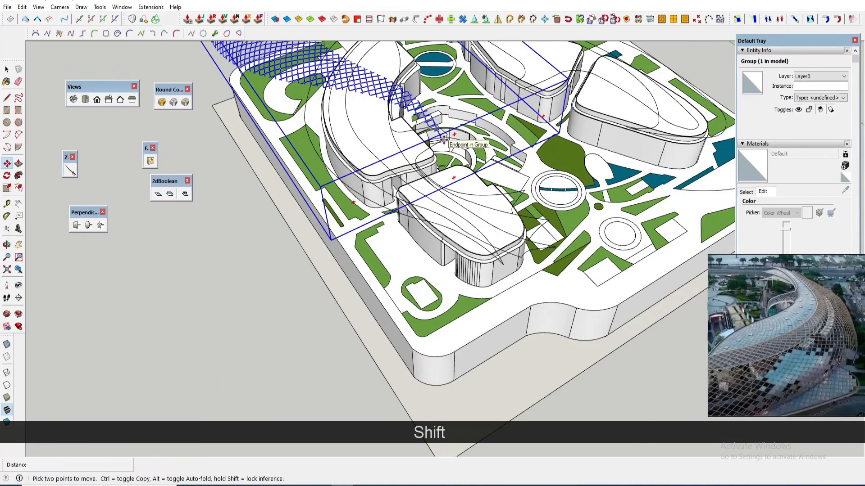
pyautogui.click(444, 139)
pyautogui.scroll(3, 494, 267)
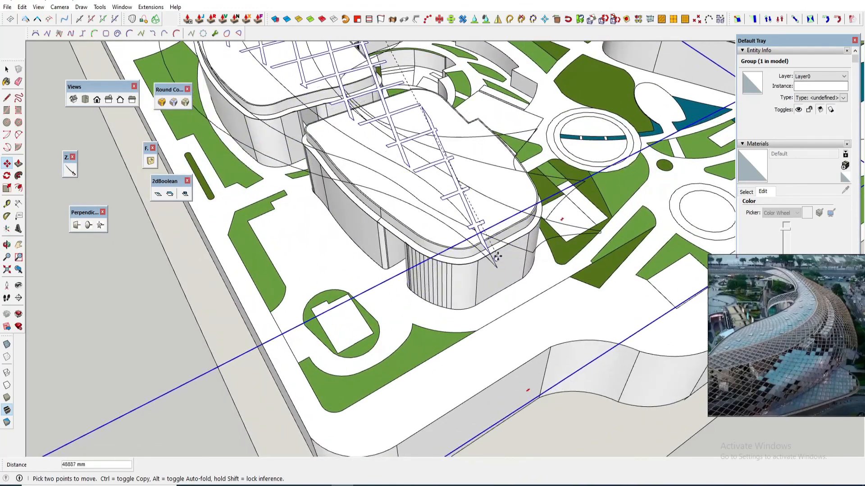
pyautogui.click(496, 257)
pyautogui.scroll(3, 496, 257)
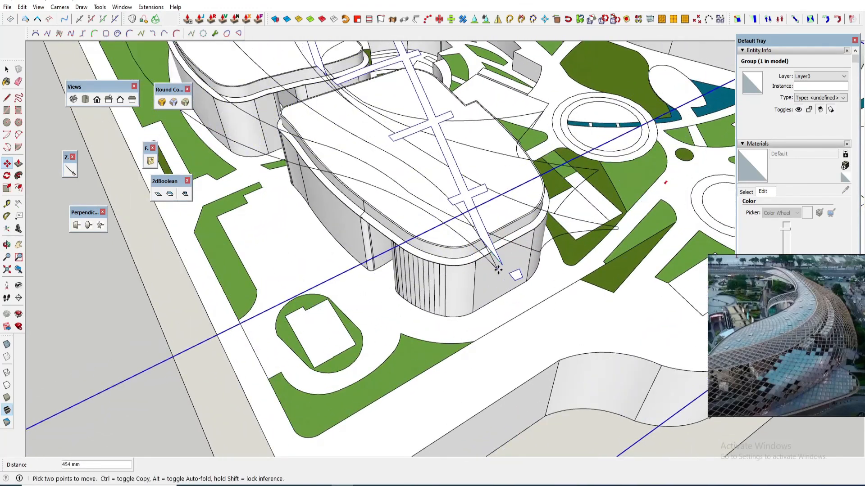
pyautogui.scroll(-6, 497, 269)
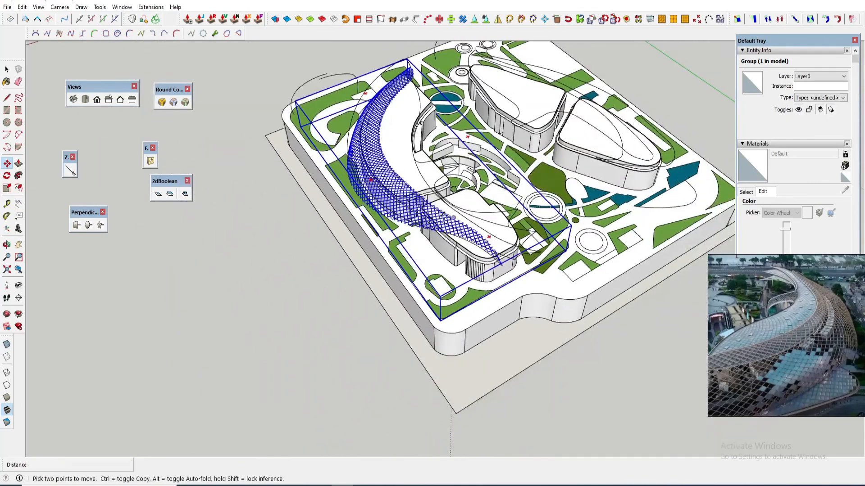
# Scale the lattice group's height along the blue axis by a factor of about 1.39 over the crescent building
pyautogui.moveTo(435, 212); pyautogui.dragTo(473, 150, button='middle')
pyautogui.scroll(4, 391, 229)
pyautogui.moveTo(391, 229); pyautogui.dragTo(436, 139, button='middle')
pyautogui.scroll(2, 384, 143)
pyautogui.moveTo(352, 165); pyautogui.dragTo(322, 175, button='middle')
pyautogui.scroll(4, 325, 175)
pyautogui.moveTo(392, 156); pyautogui.dragTo(381, 141, button='middle')
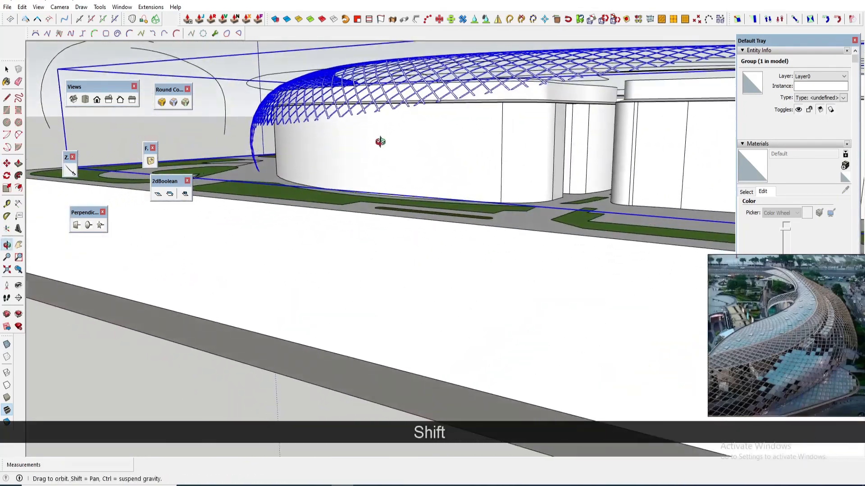
pyautogui.scroll(2, 322, 154)
pyautogui.moveTo(323, 154); pyautogui.dragTo(407, 179, button='middle')
pyautogui.scroll(-3, 408, 179)
pyautogui.press('m')
pyautogui.moveTo(338, 193); pyautogui.dragTo(463, 136, button='middle')
pyautogui.press('s')
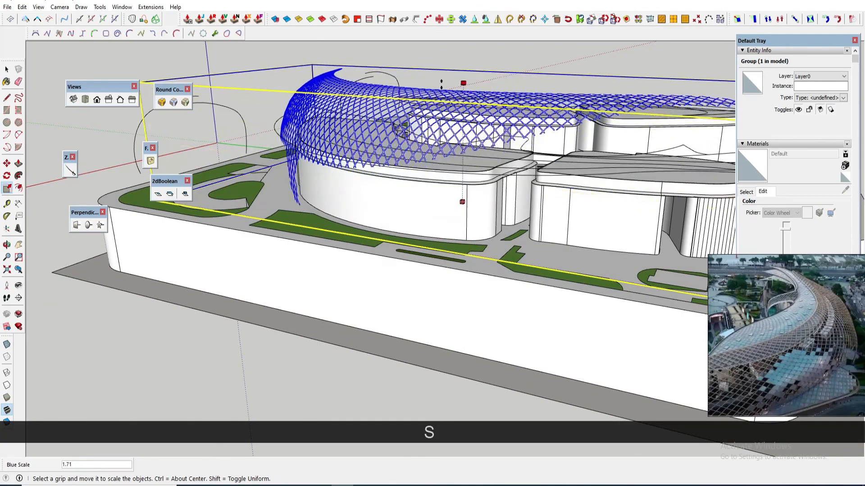
pyautogui.moveTo(442, 84); pyautogui.dragTo(445, 90)
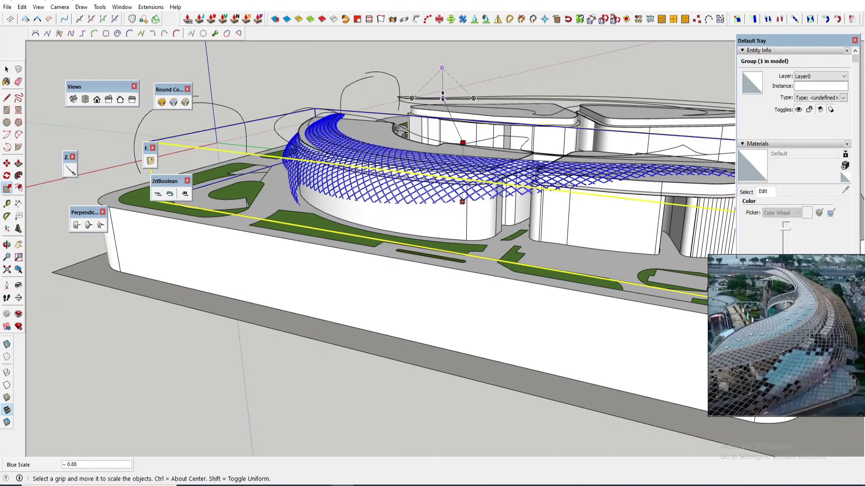
pyautogui.scroll(-3, 314, 112)
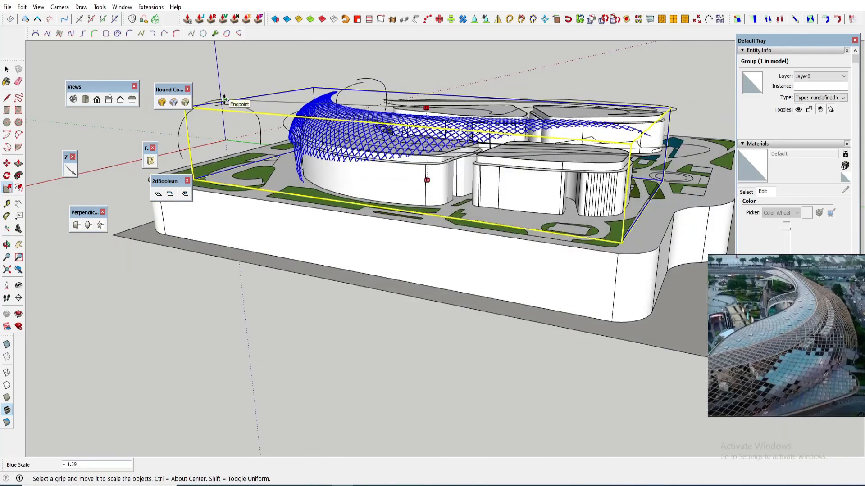
pyautogui.moveTo(224, 100); pyautogui.dragTo(473, 347, button='middle')
pyautogui.moveTo(560, 299); pyautogui.dragTo(556, 352, button='middle')
pyautogui.moveTo(698, 225); pyautogui.dragTo(521, 257, button='middle')
pyautogui.scroll(3, 521, 257)
pyautogui.press('q')
pyautogui.click(532, 260)
pyautogui.keyDown('shift'); pyautogui.moveTo(302, 296); pyautogui.dragTo(581, 287, button='middle'); pyautogui.keyUp('shift')
pyautogui.scroll(3, 360, 155)
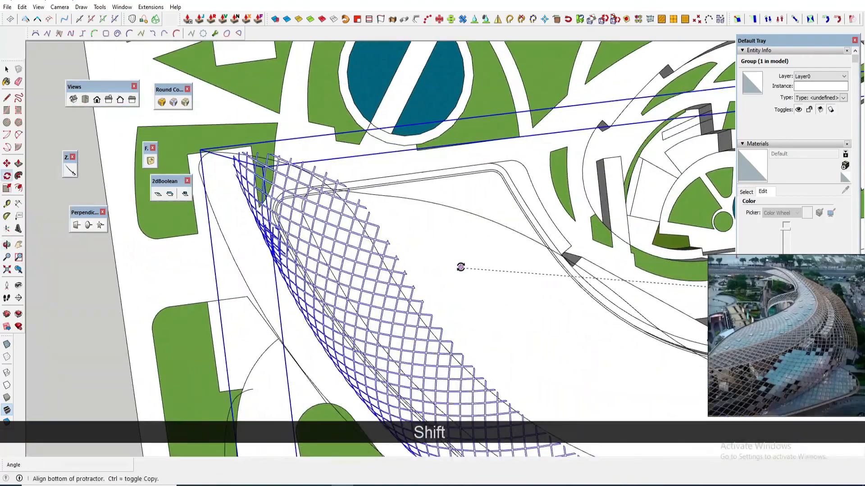
pyautogui.scroll(-4, 435, 268)
pyautogui.keyDown('shift'); pyautogui.moveTo(415, 276); pyautogui.dragTo(454, 332, button='middle'); pyautogui.keyUp('shift')
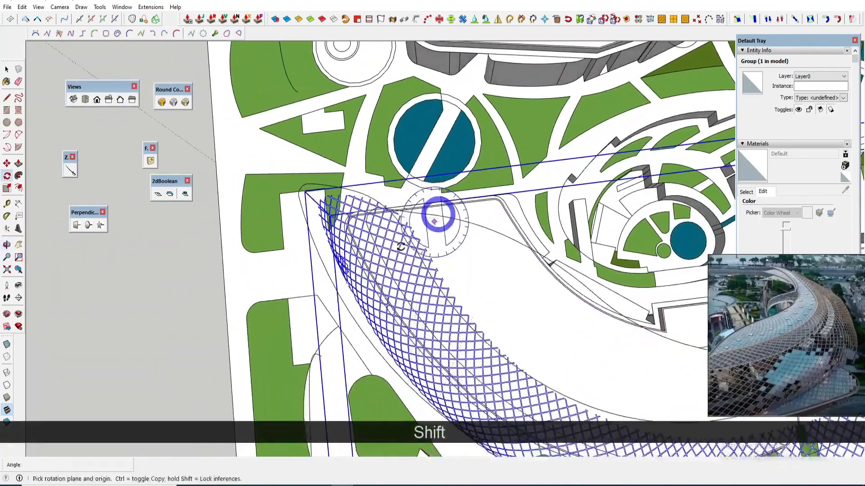
pyautogui.scroll(3, 312, 225)
pyautogui.press('s')
pyautogui.press('space')
# Scale the lattice group along the red axis by a factor of about 0.94 from its outer side
pyautogui.scroll(-3, 415, 264)
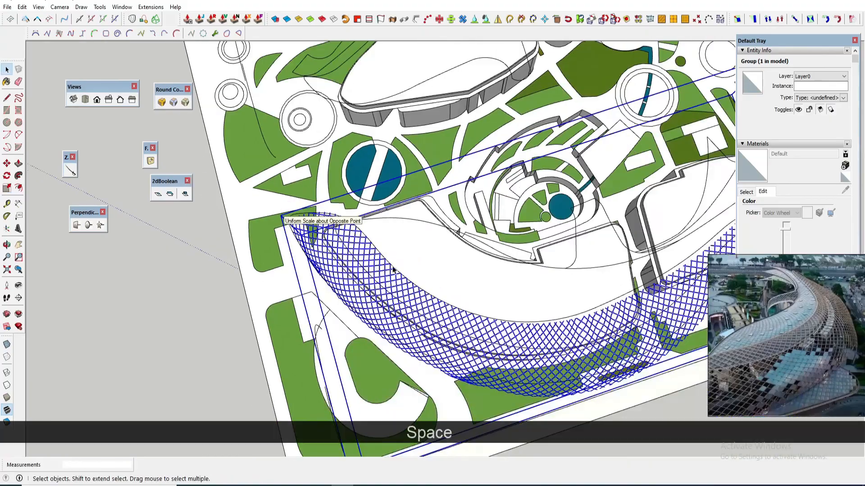
pyautogui.scroll(2, 414, 264)
pyautogui.scroll(-3, 414, 264)
pyautogui.moveTo(423, 272); pyautogui.dragTo(556, 281, button='middle')
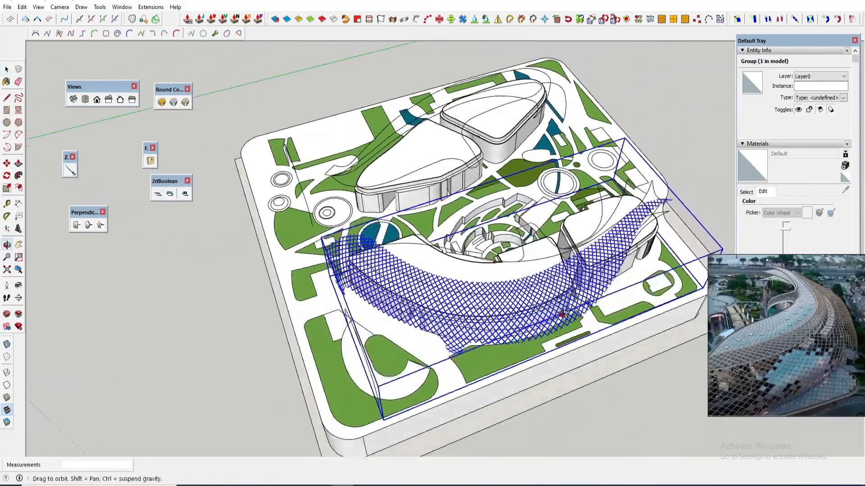
pyautogui.moveTo(563, 314); pyautogui.dragTo(664, 353, button='middle')
pyautogui.keyDown('shift'); pyautogui.moveTo(575, 249); pyautogui.dragTo(557, 268, button='middle'); pyautogui.keyUp('shift')
pyautogui.press('s')
pyautogui.scroll(3, 545, 237)
pyautogui.click(548, 237)
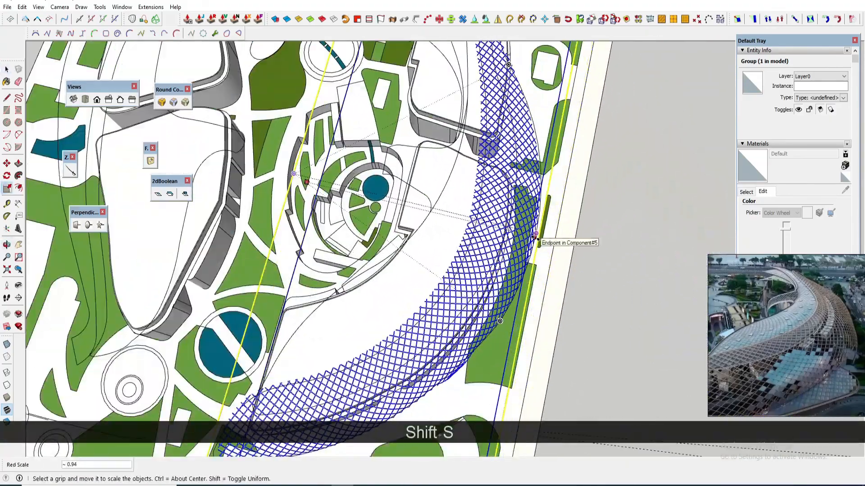
pyautogui.moveTo(529, 239); pyautogui.dragTo(315, 252, button='middle')
pyautogui.scroll(-3, 364, 306)
pyautogui.scroll(4, 313, 251)
pyautogui.scroll(-4, 313, 250)
pyautogui.moveTo(360, 297); pyautogui.dragTo(331, 279, button='middle')
pyautogui.press('space')
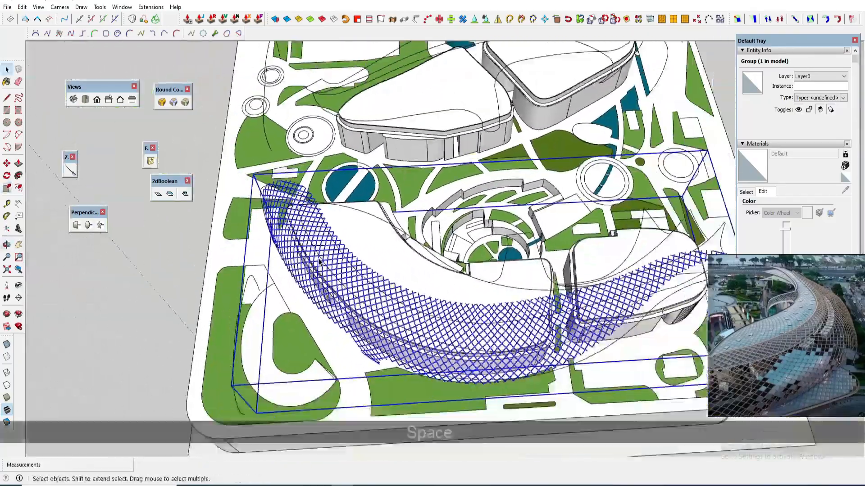
pyautogui.scroll(-2, 332, 283)
pyautogui.click(507, 413)
pyautogui.moveTo(506, 388); pyautogui.dragTo(250, 170, button='middle')
pyautogui.scroll(3, 412, 248)
pyautogui.moveTo(419, 250); pyautogui.dragTo(419, 221, button='middle')
pyautogui.click(323, 284)
pyautogui.press('s')
pyautogui.click(294, 182)
pyautogui.scroll(2, 419, 220)
pyautogui.keyDown('shift'); pyautogui.moveTo(394, 311); pyautogui.dragTo(395, 291, button='middle'); pyautogui.keyUp('shift')
pyautogui.press('m')
pyautogui.press('s')
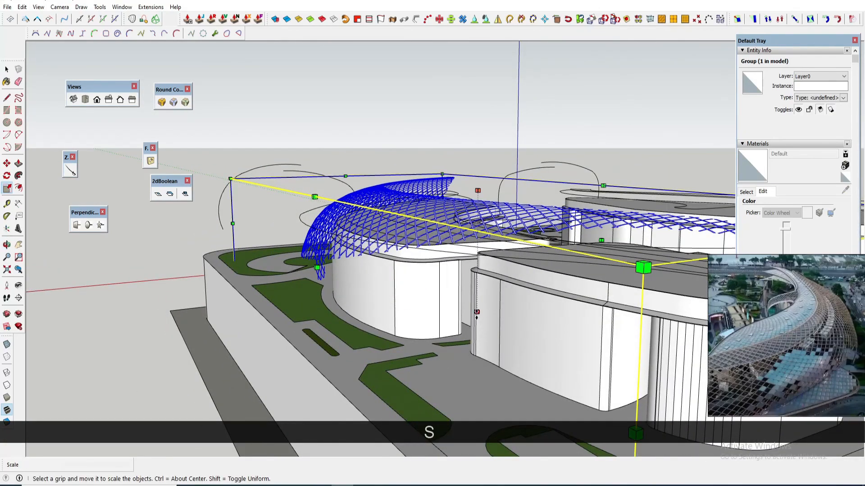
pyautogui.press('space')
# Examine the placed lattice's fit over the roof outline from above, and select the lattice group at its wide end
pyautogui.scroll(-4, 346, 324)
pyautogui.moveTo(419, 243); pyautogui.dragTo(446, 293, button='middle')
pyautogui.click(189, 340)
pyautogui.press('space')
pyautogui.moveTo(444, 234); pyautogui.dragTo(372, 274, button='middle')
pyautogui.scroll(-3, 372, 242)
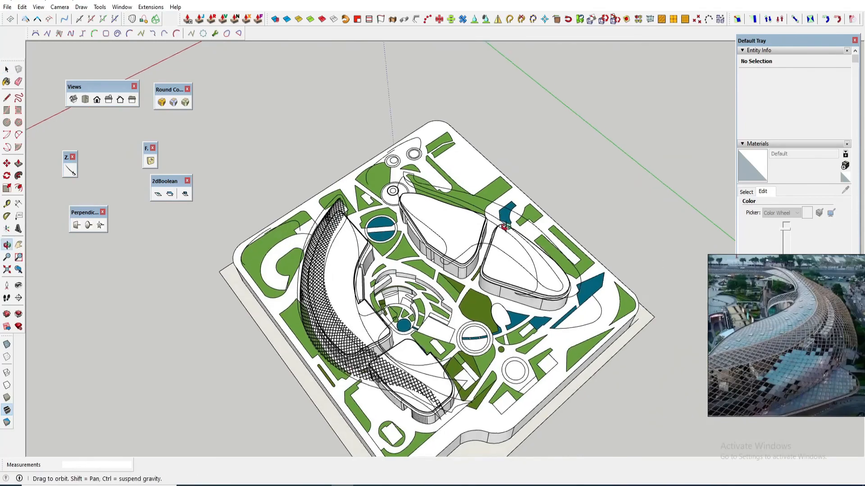
pyautogui.moveTo(505, 227); pyautogui.dragTo(496, 270, button='middle')
pyautogui.moveTo(337, 248); pyautogui.dragTo(338, 291, button='middle')
pyautogui.scroll(6, 335, 198)
pyautogui.click(346, 185)
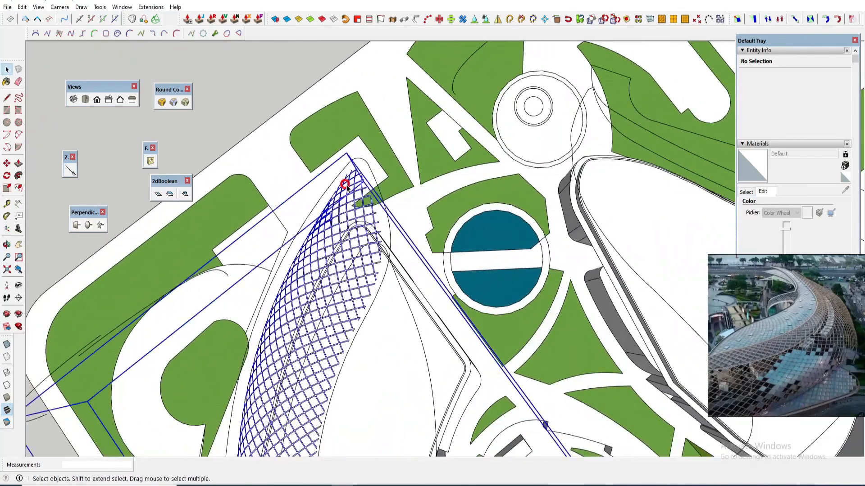
# Scale the lattice group slightly along the red axis from its inner side, about the opposite point
pyautogui.scroll(-2, 346, 188)
pyautogui.moveTo(346, 188); pyautogui.dragTo(357, 203, button='middle')
pyautogui.press('s')
pyautogui.scroll(-2, 468, 299)
pyautogui.keyDown('shift'); pyautogui.moveTo(469, 299); pyautogui.dragTo(421, 257, button='middle'); pyautogui.keyUp('shift')
pyautogui.scroll(2, 479, 383)
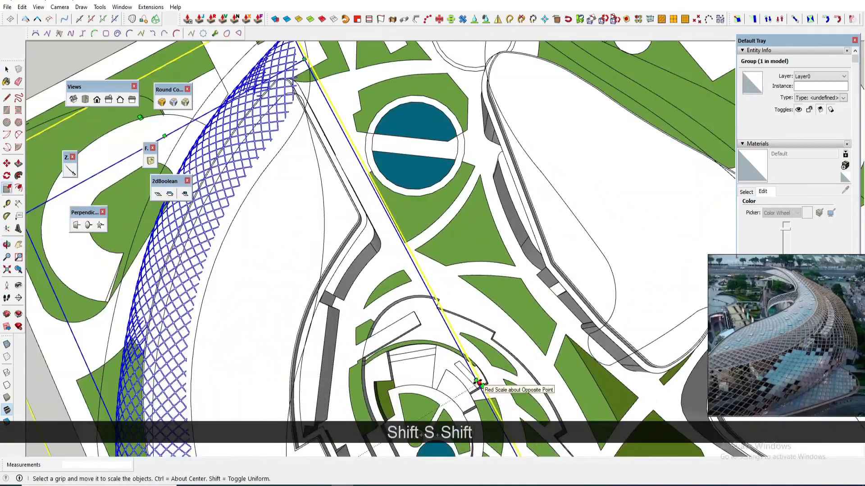
pyautogui.moveTo(479, 383); pyautogui.dragTo(485, 380)
# Scale the lattice group along the green axis by a factor of about 1.03 from its tip end, and clear the selection
pyautogui.scroll(-2, 485, 380)
pyautogui.moveTo(486, 380); pyautogui.dragTo(586, 311, button='middle')
pyautogui.keyDown('shift'); pyautogui.moveTo(585, 311); pyautogui.dragTo(572, 234, button='middle'); pyautogui.keyUp('shift')
pyautogui.scroll(2, 323, 337)
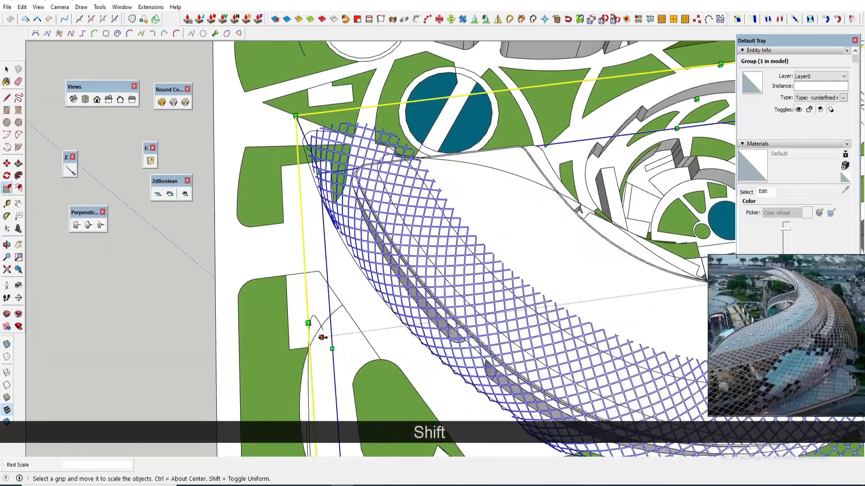
pyautogui.scroll(-1, 321, 338)
pyautogui.click(321, 338)
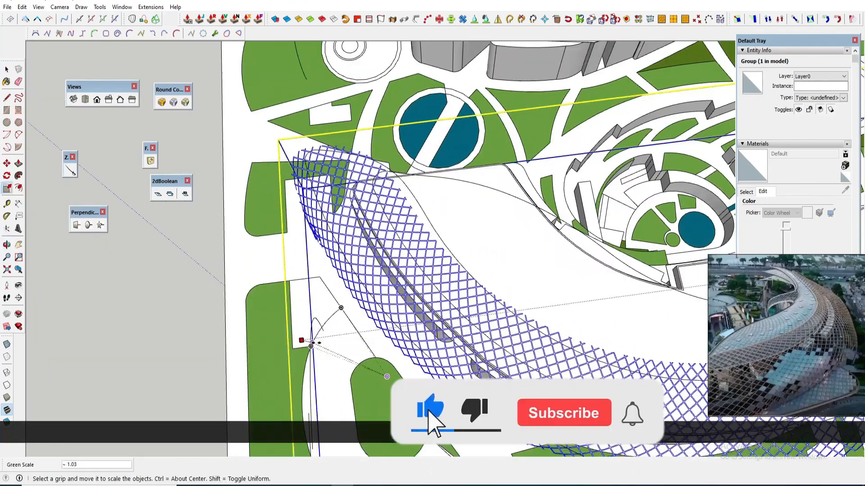
pyautogui.scroll(-4, 319, 347)
pyautogui.press('space')
pyautogui.click(653, 245)
# Check the lattice's fit over the two building roofs from above and undo its recent scaling operations
pyautogui.moveTo(653, 246); pyautogui.dragTo(604, 335, button='middle')
pyautogui.scroll(1, 559, 303)
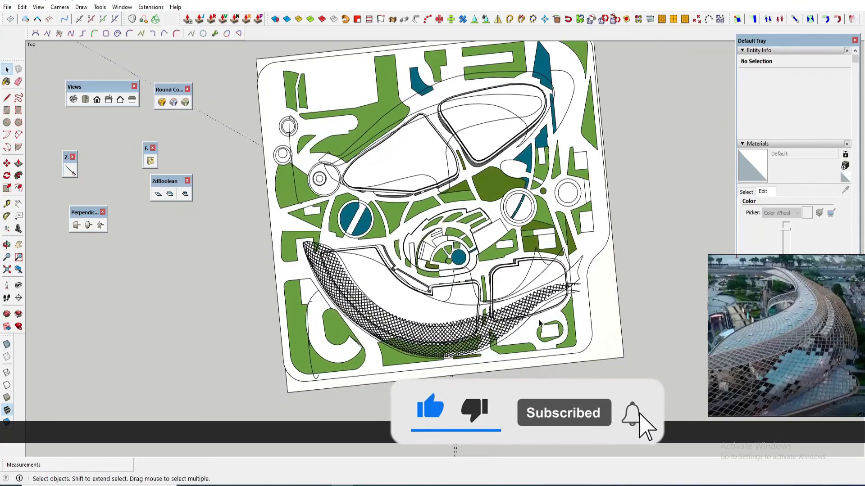
pyautogui.moveTo(568, 293); pyautogui.dragTo(558, 303, button='middle')
pyautogui.hotkey('ctrl', 'z')
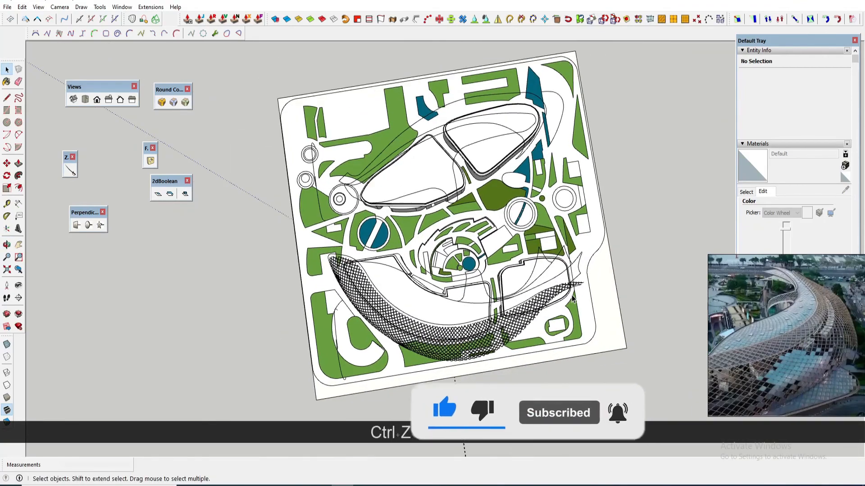
pyautogui.hotkey('ctrl', 'z')
pyautogui.hotkey('ctrl', 'z')
pyautogui.hotkey('ctrl', 'z')
pyautogui.hotkey('ctrl', 'z')
pyautogui.hotkey('ctrl', 'z')
pyautogui.hotkey('ctrl', 'z')
# Select the lattice group above the building roofs and start scaling it
pyautogui.moveTo(406, 283); pyautogui.dragTo(305, 254, button='middle')
pyautogui.press('space')
pyautogui.click(343, 203)
pyautogui.press('s')
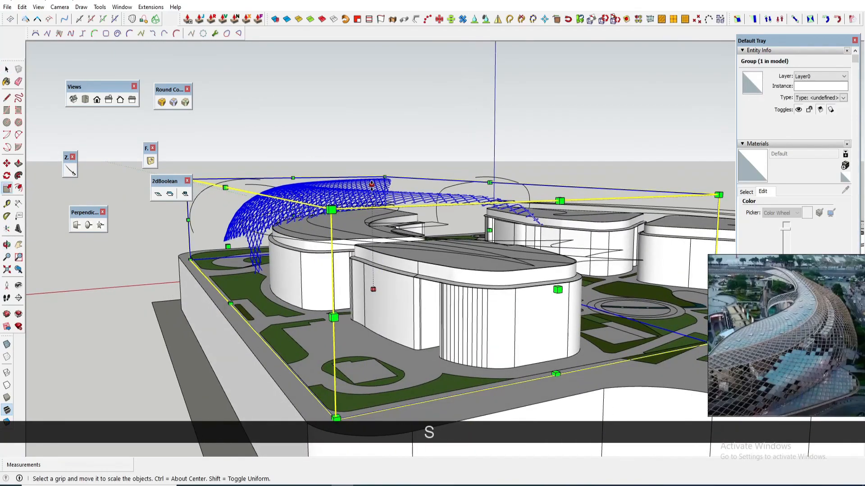